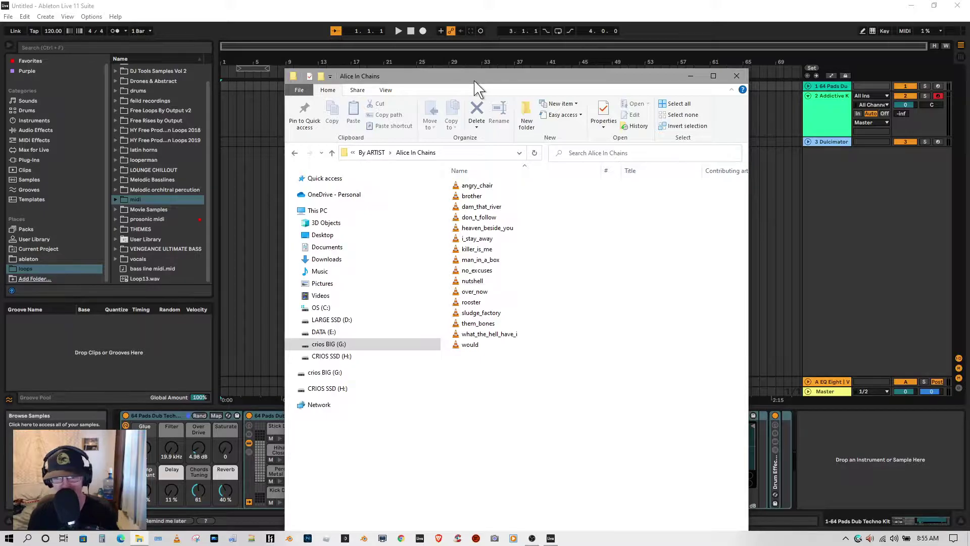
Step: Move the Alice In Chains folder window off the arrangement and unfold the Dulcimator and 64 Pads Dub tracks
left_click_drag(483, 76, 0, 86)
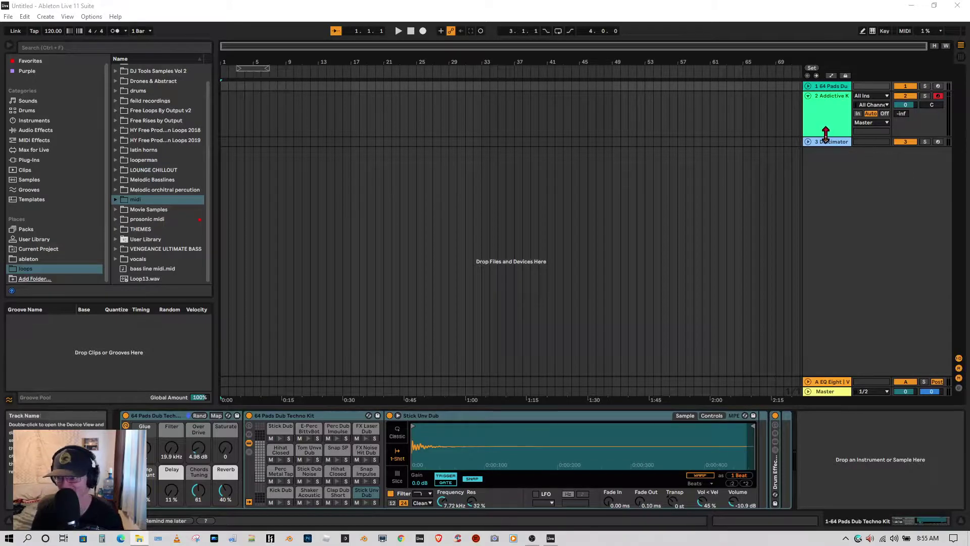
left_click(808, 142)
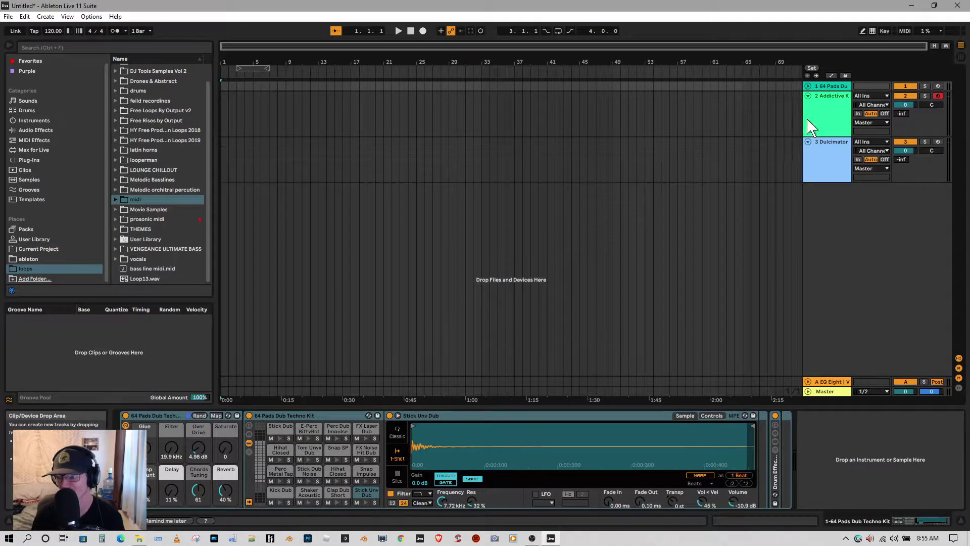
left_click(808, 86)
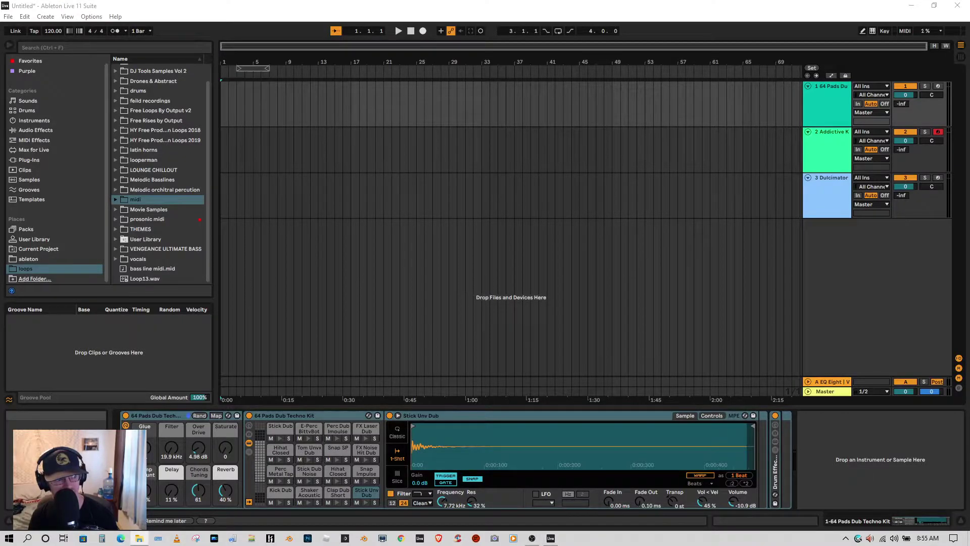
Step: Import a multitrack MIDI song from the folder at bar 1, starting on the first track, and unfold tracks 4, 5 and 6
left_click_drag(239, 224, 221, 106)
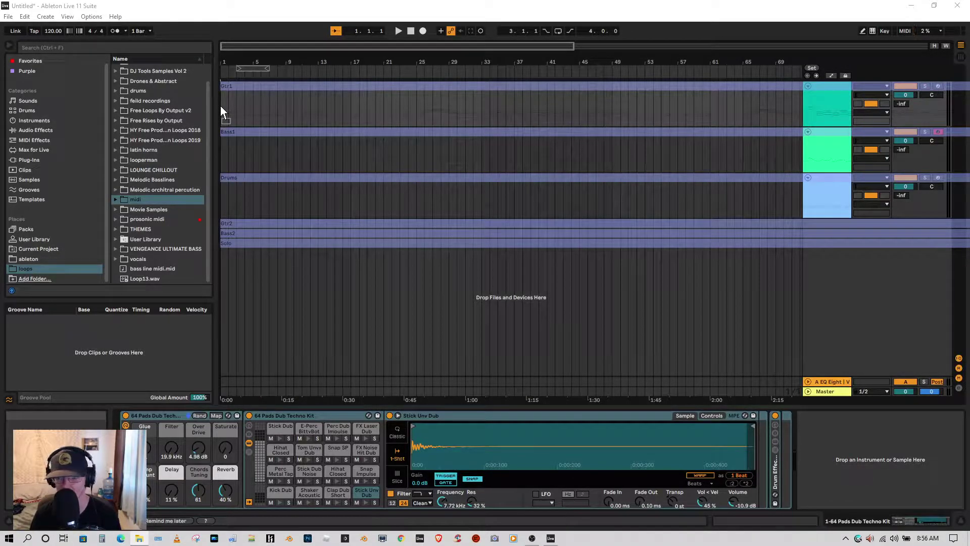
left_click_drag(221, 105, 220, 106)
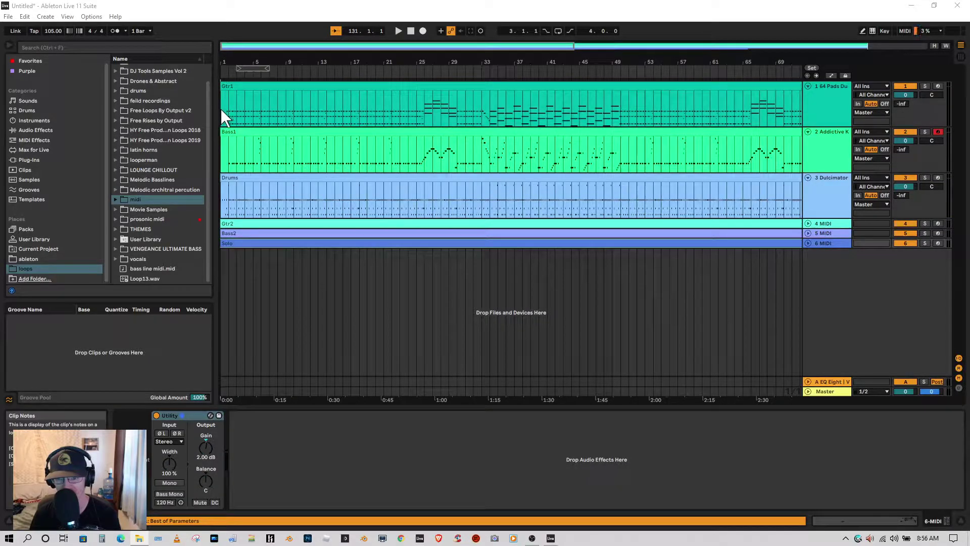
left_click(808, 223)
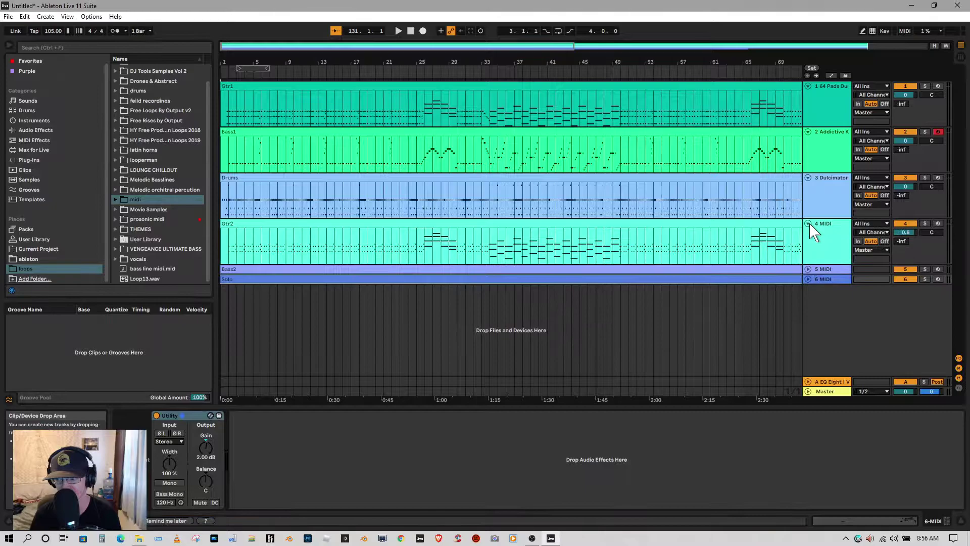
left_click(808, 269)
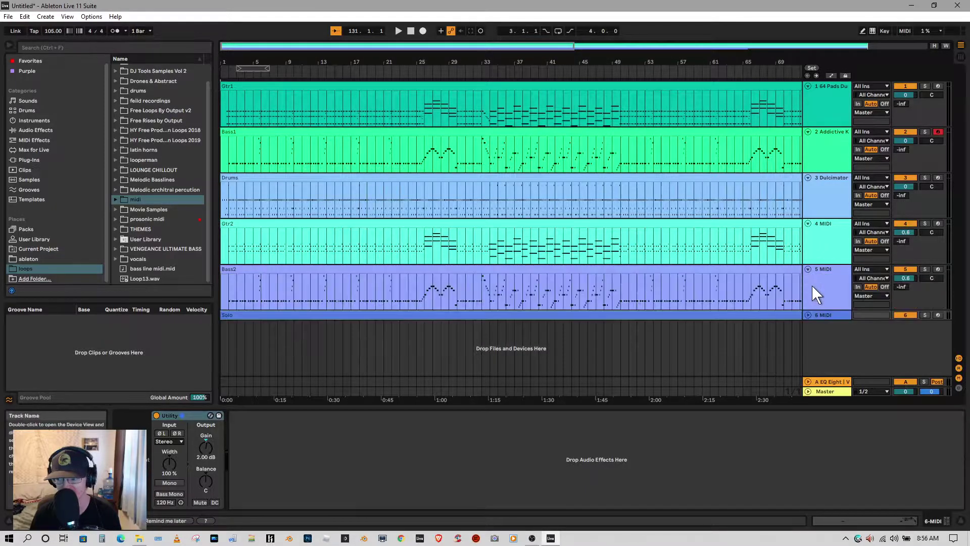
left_click(808, 314)
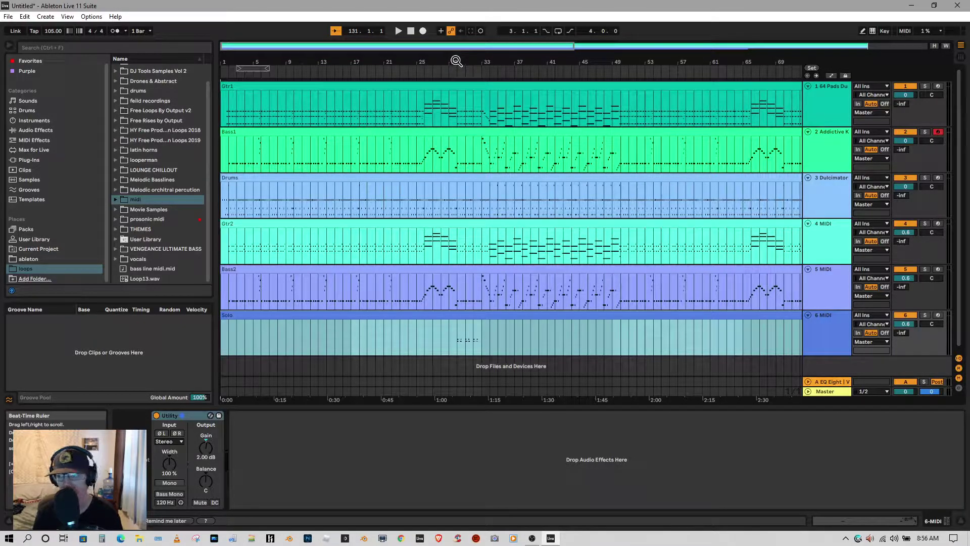
Step: Swap the Drums and Gtr1 clips by way of a new track, putting Drums on track 1 and Gtr1 on track 3
left_click_drag(481, 63, 481, 20)
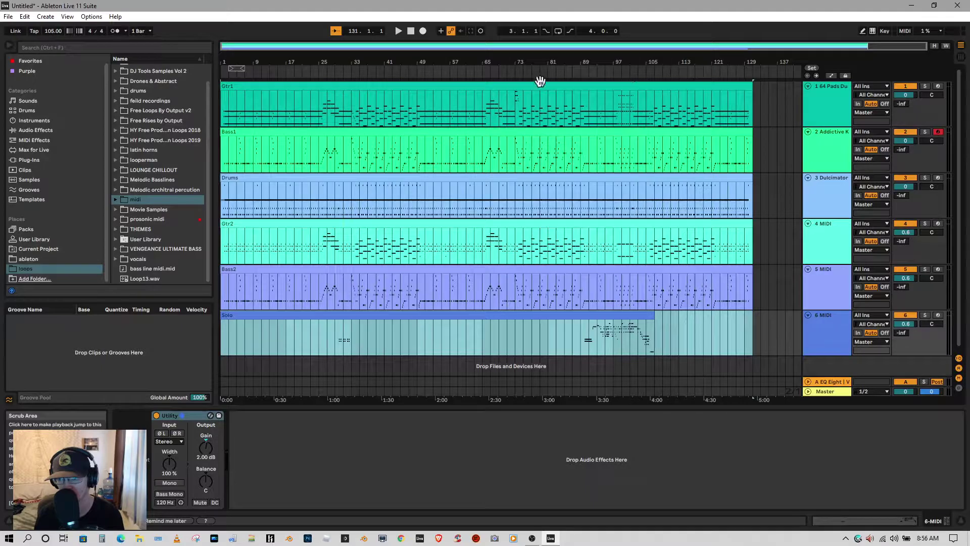
left_click_drag(354, 61, 752, 100)
left_click_drag(302, 65, 346, 59)
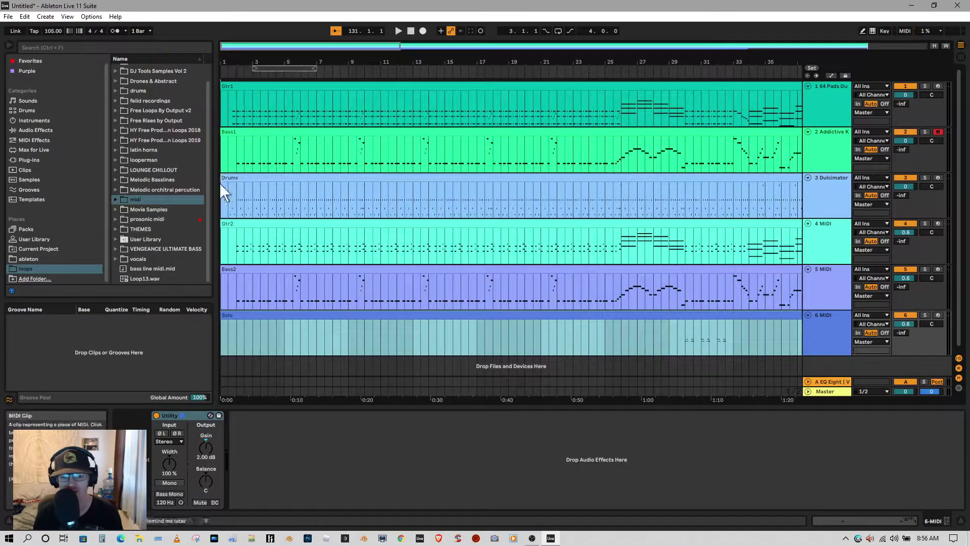
left_click_drag(217, 195, 97, 207)
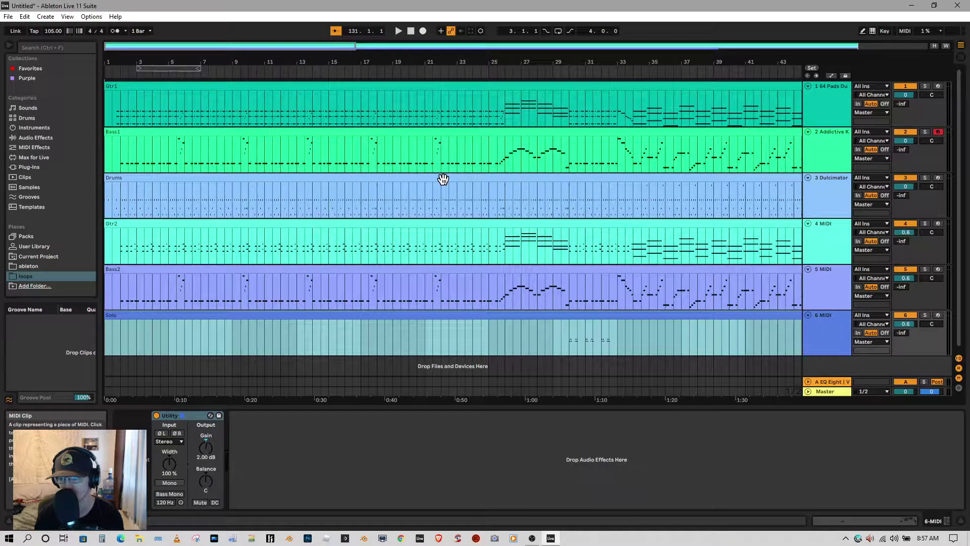
left_click_drag(442, 180, 430, 356)
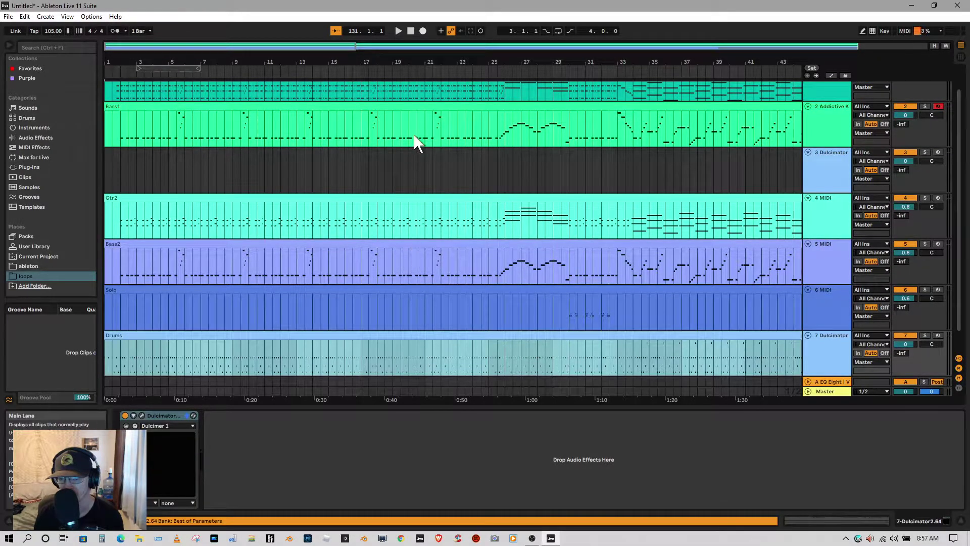
scroll(419, 152, "up", 2)
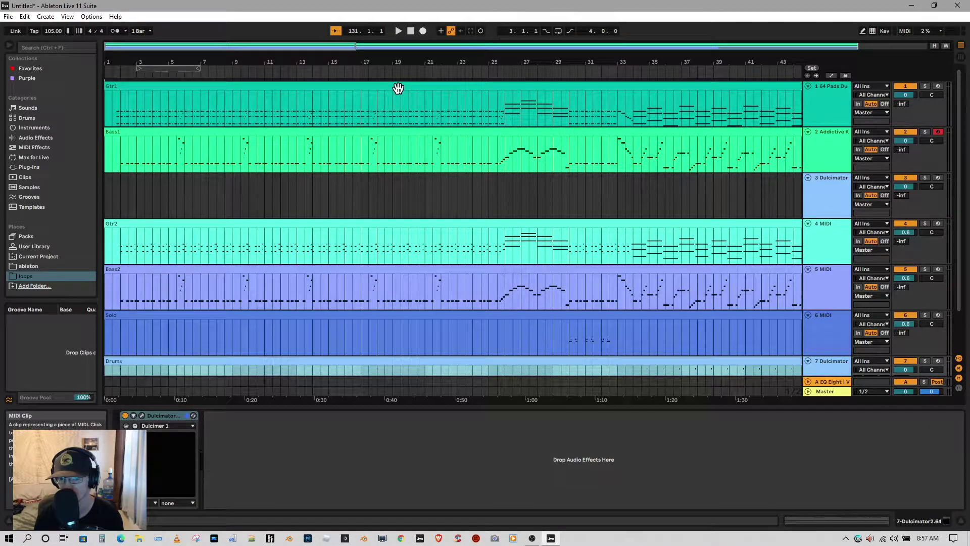
left_click_drag(398, 88, 393, 193)
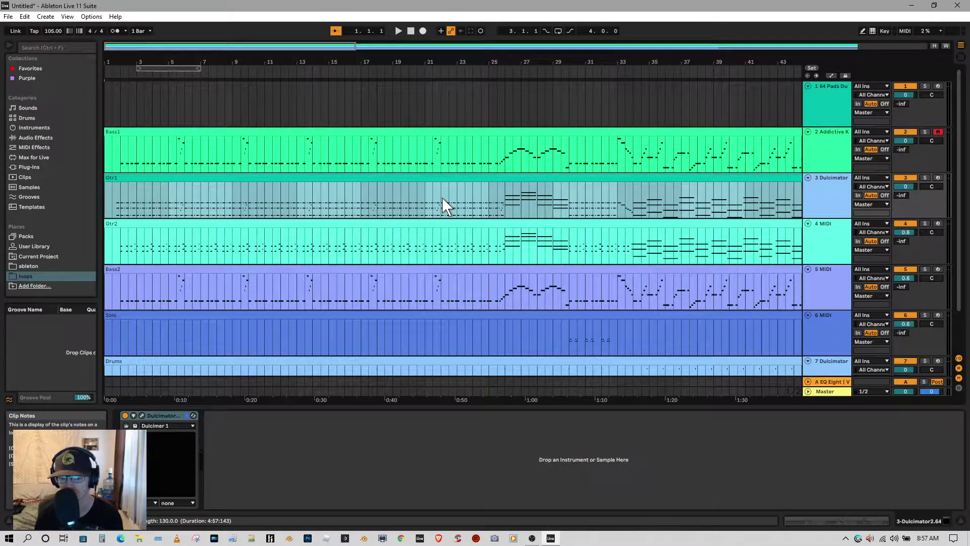
scroll(446, 207, "down", 2)
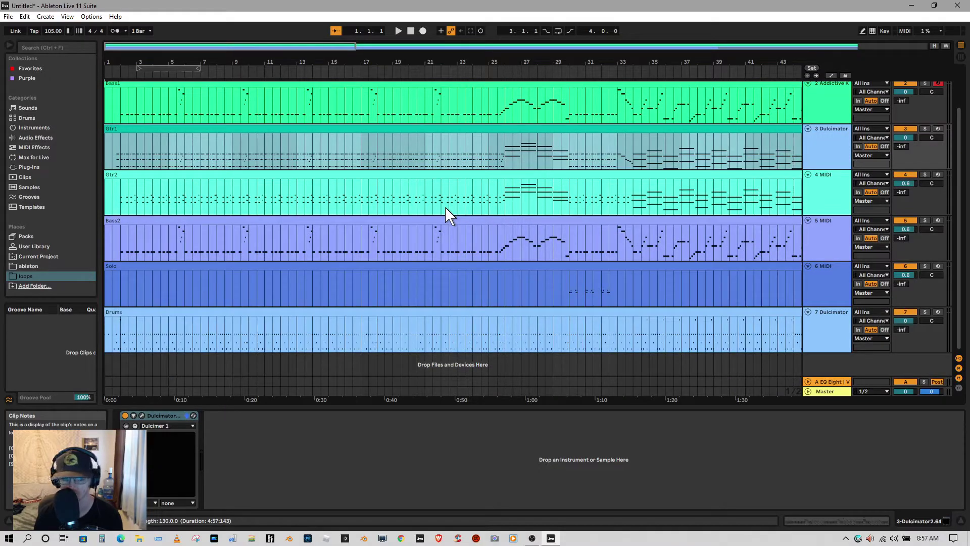
left_click_drag(466, 351, 449, 90)
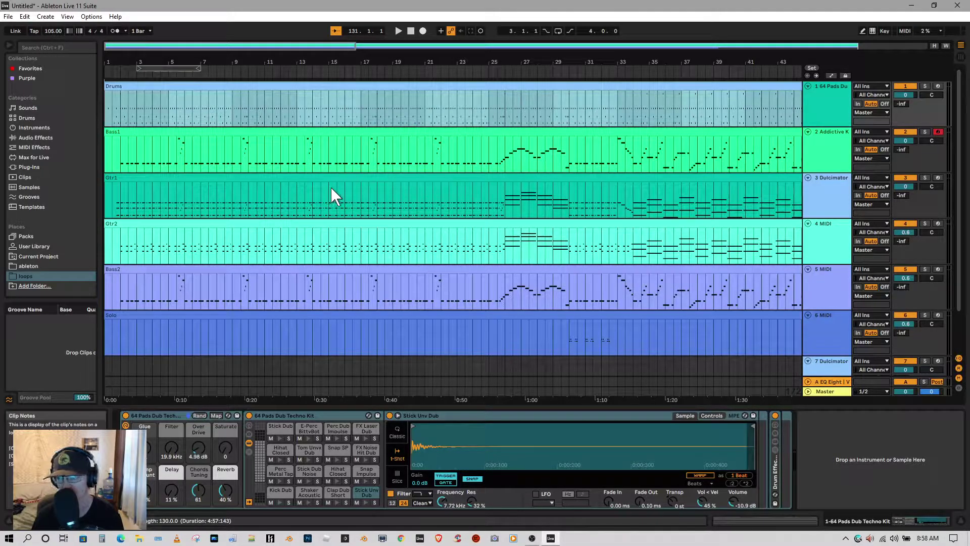
Step: Play the arrangement from the start, show the Drums category in the browser, and stop playback
left_click(411, 31)
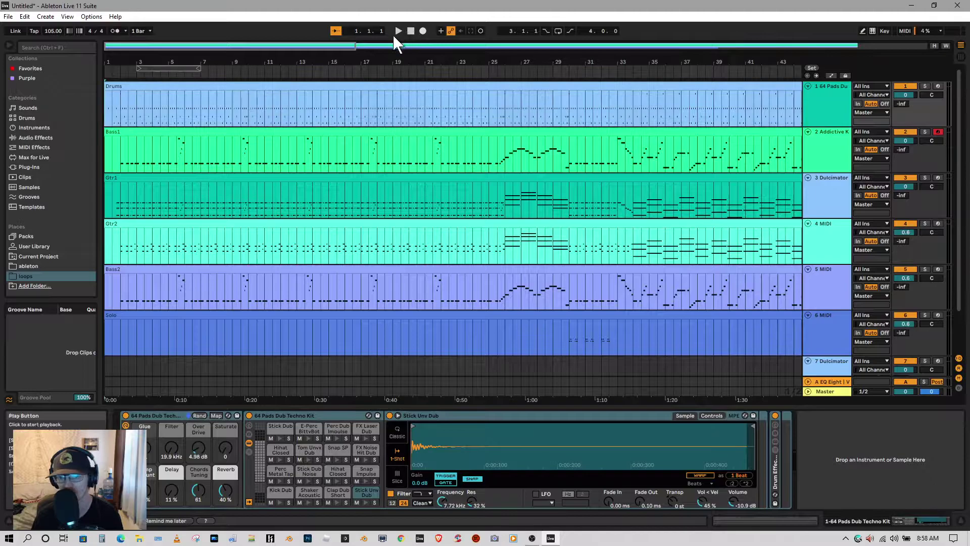
left_click(399, 31)
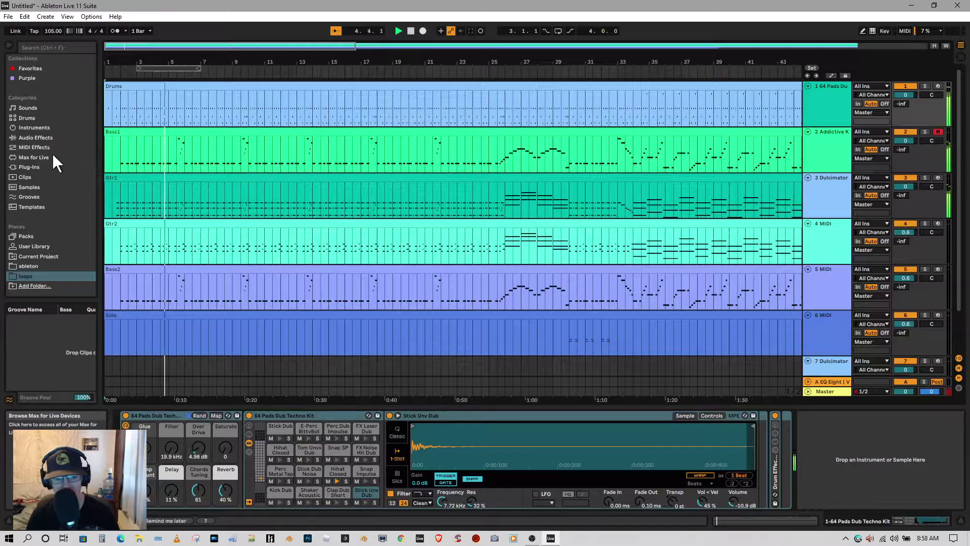
left_click(30, 117)
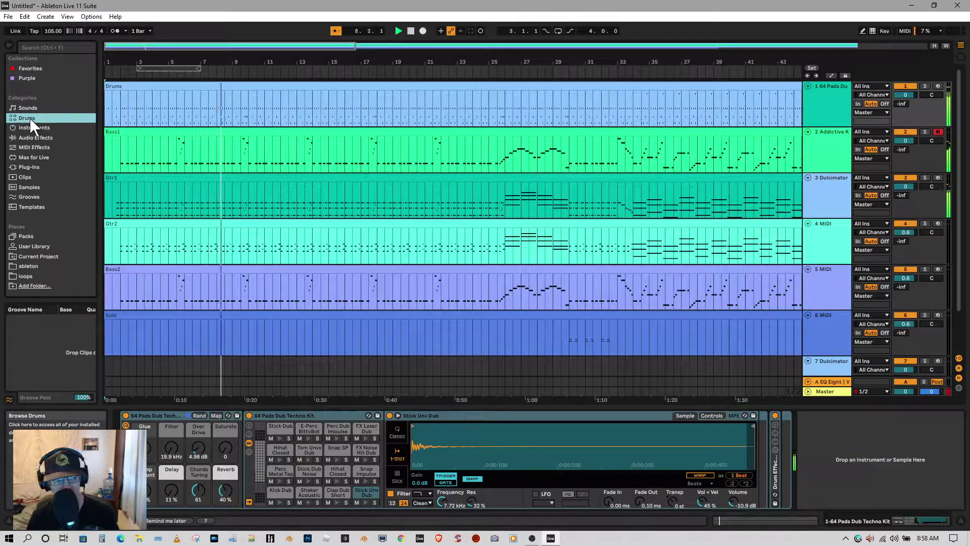
key("space")
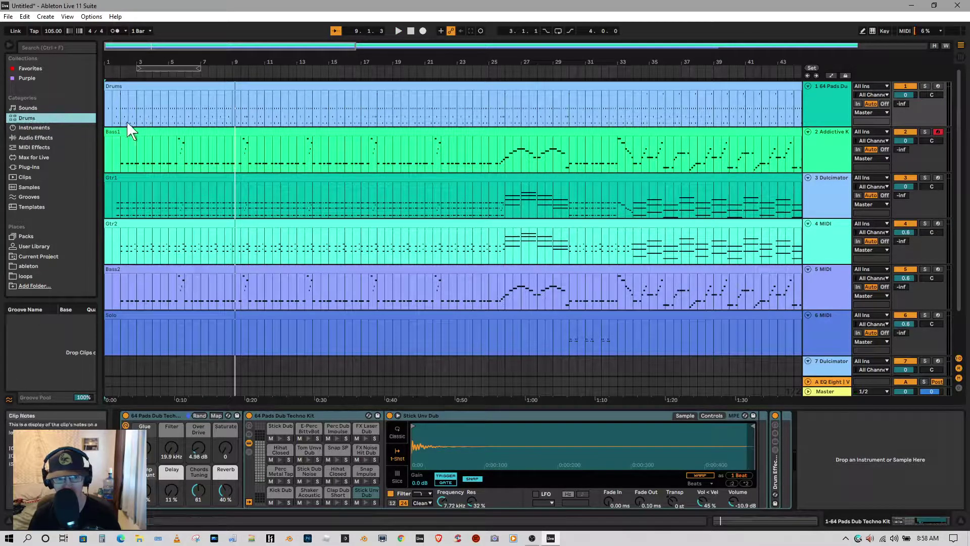
Step: Widen the browser and replace the first track's drum kit with 32 Pad Kit Rock
left_click_drag(100, 139, 227, 139)
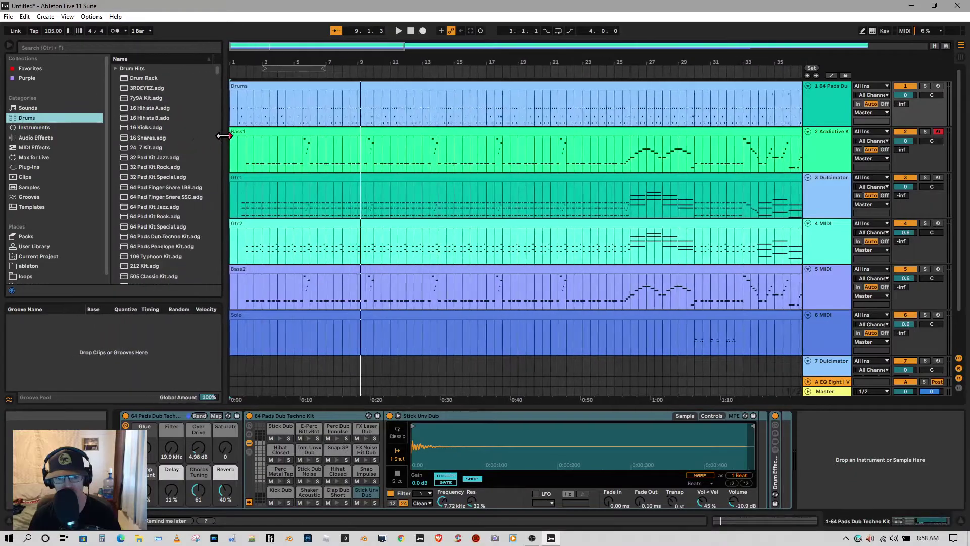
left_click(139, 166)
left_click_drag(346, 95, 345, 95)
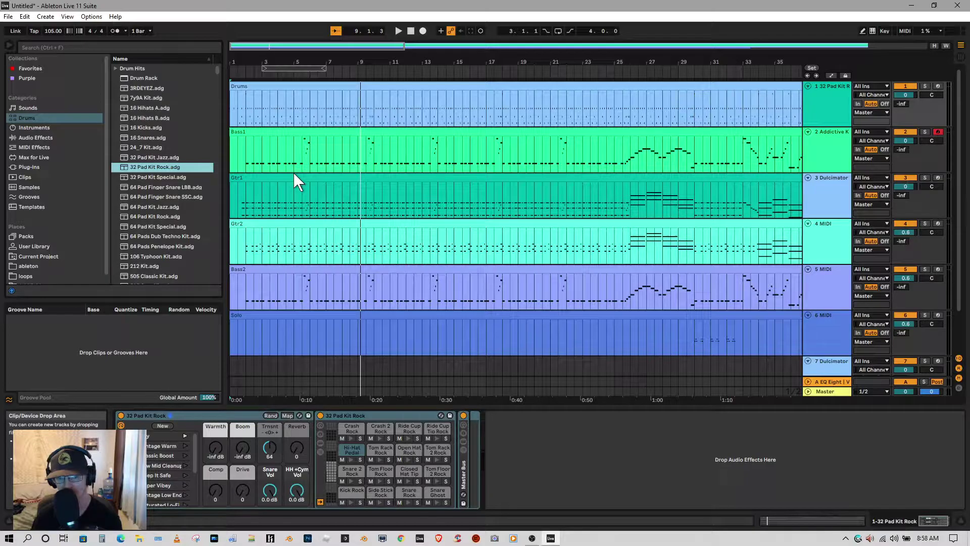
Step: Find the Kontakt 5 plug-in and load it on track 2, the Bass1 track, in place of Addictive Keys
left_click(29, 168)
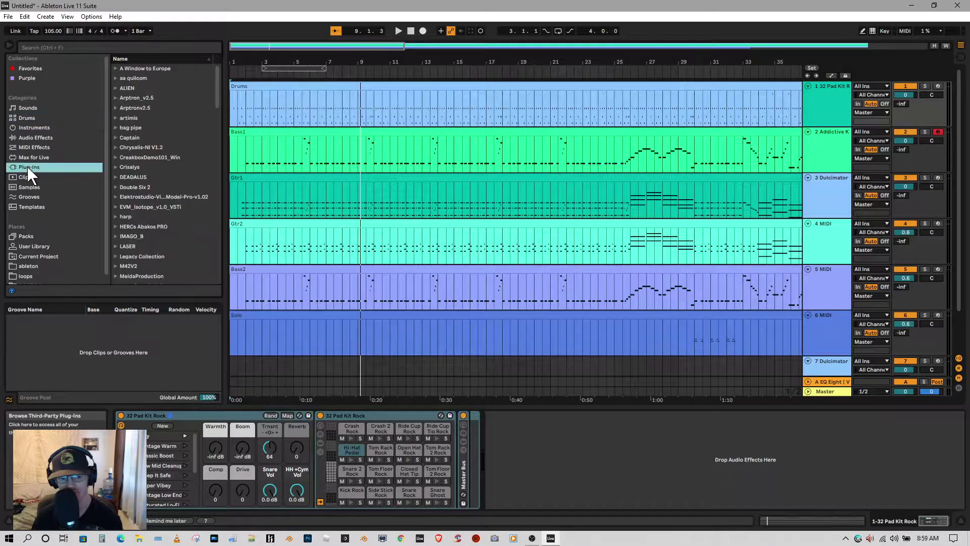
scroll(146, 167, "down", 6)
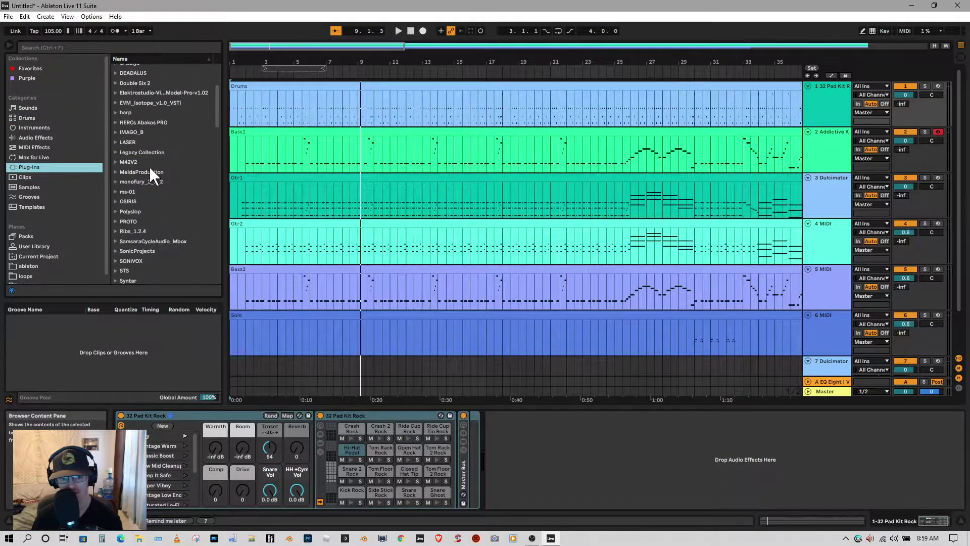
scroll(149, 166, "down", 6)
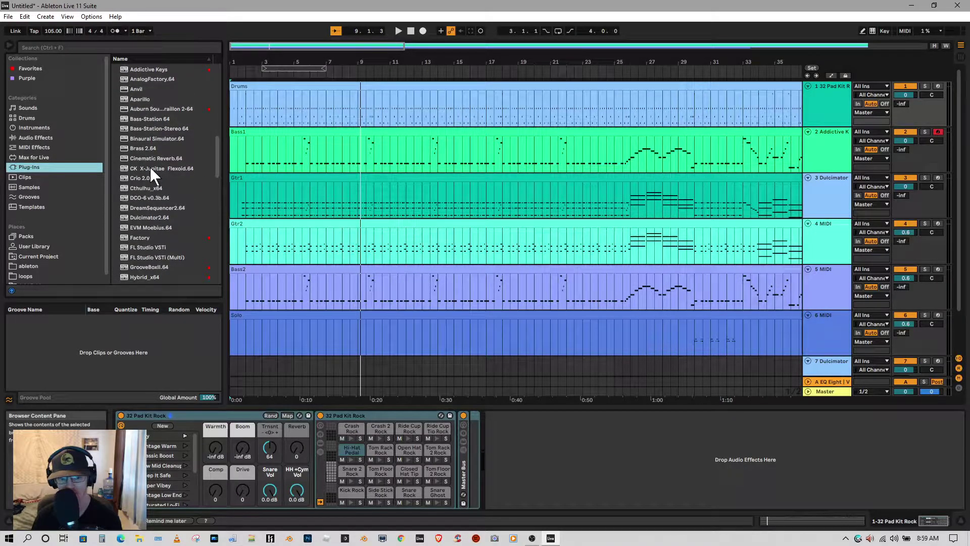
scroll(151, 167, "down", 3)
scroll(150, 166, "down", 3)
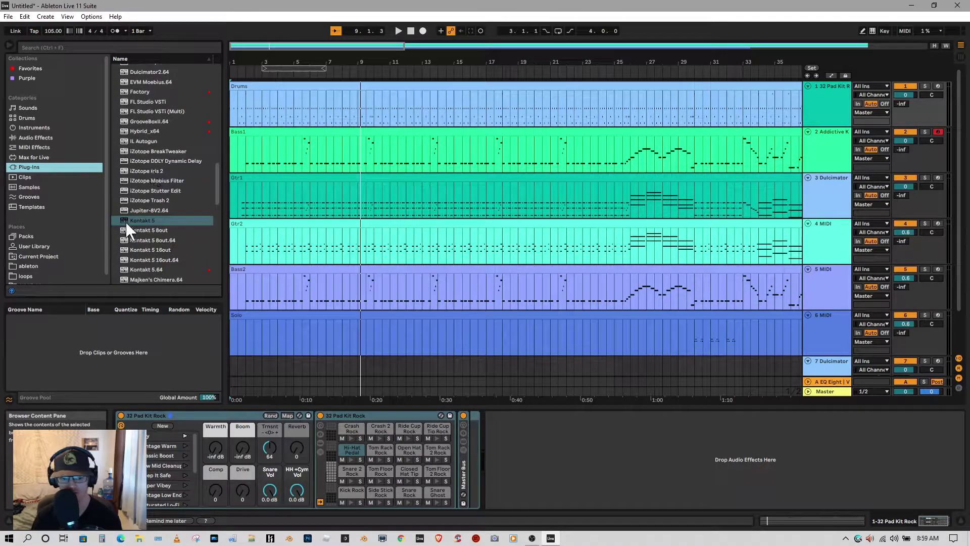
left_click(124, 220)
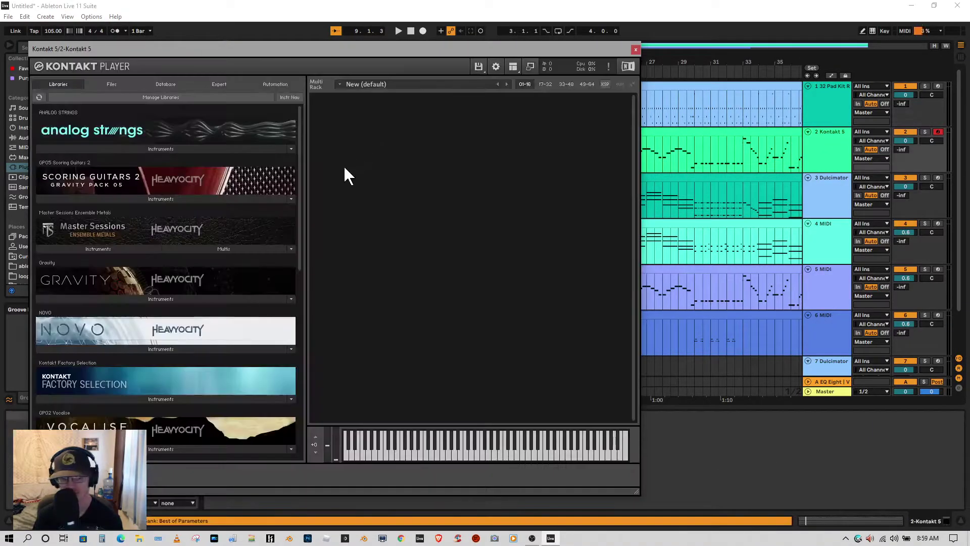
Step: Load the SUBSTANCE instrument from the Kontakt libraries into the multi rack
scroll(205, 257, "down", 2)
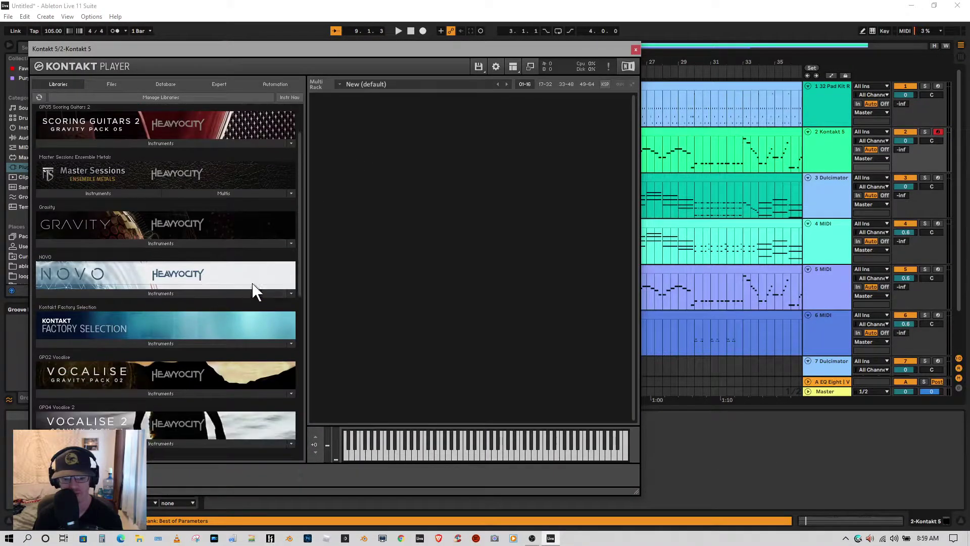
scroll(299, 227, "down", 3)
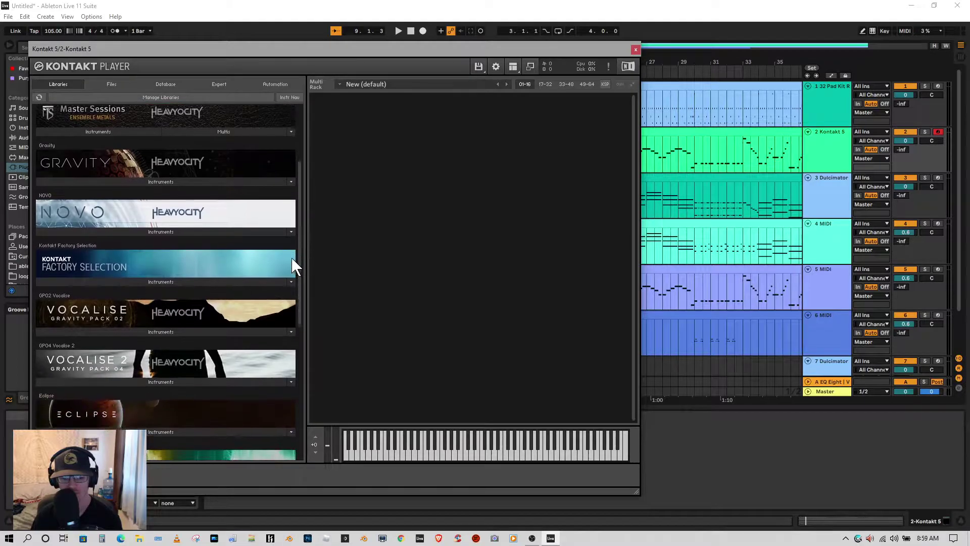
scroll(292, 275, "down", 5)
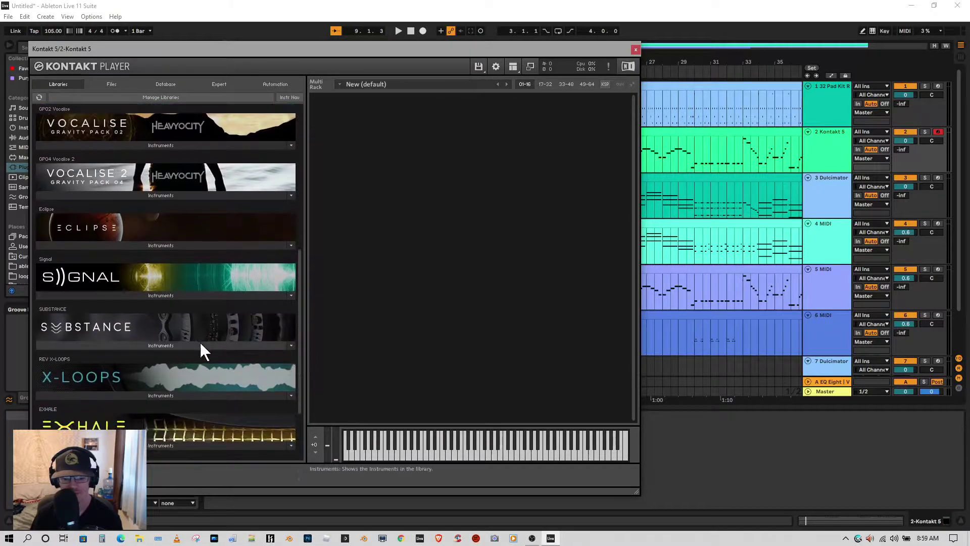
left_click(167, 345)
left_click_drag(53, 356, 417, 278)
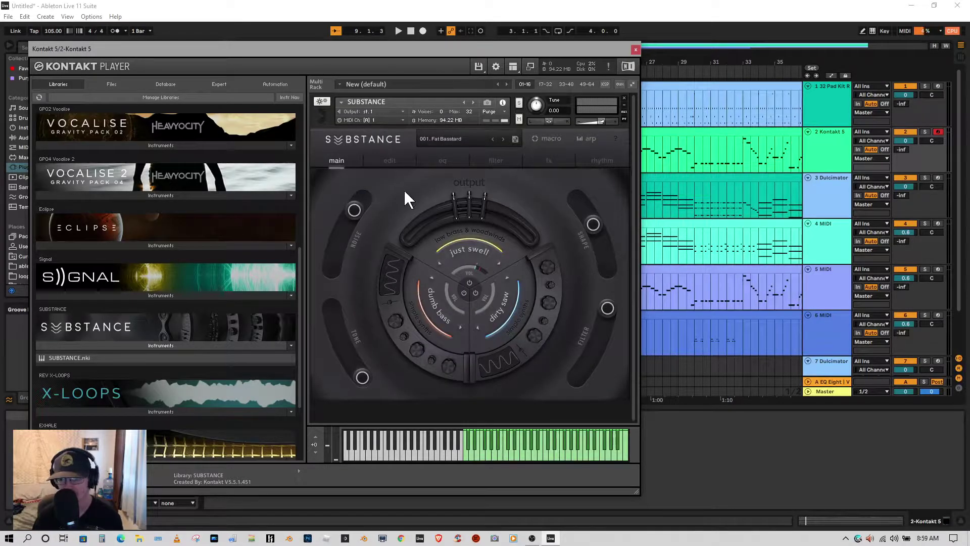
Step: Load the 000. Init preset in SUBSTANCE and close the preset list
left_click(447, 136)
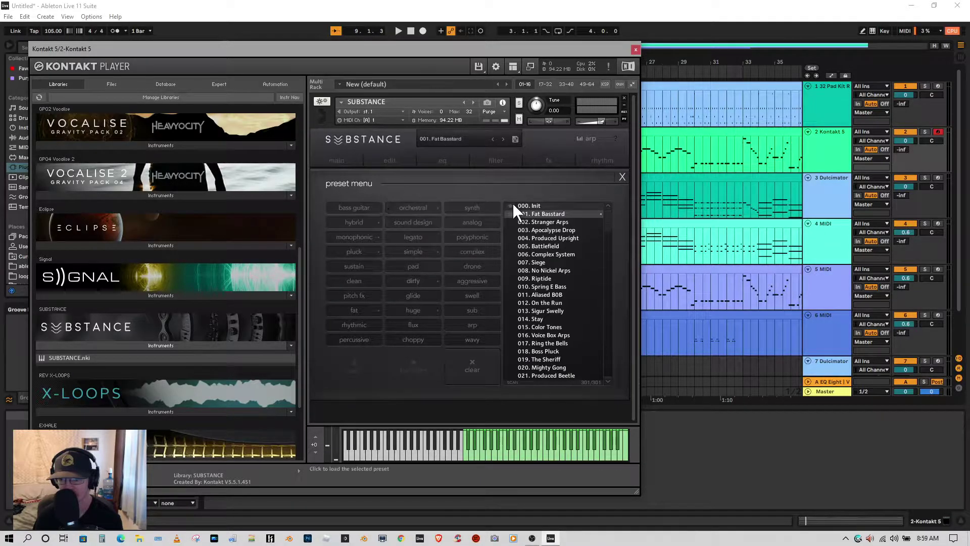
left_click(533, 205)
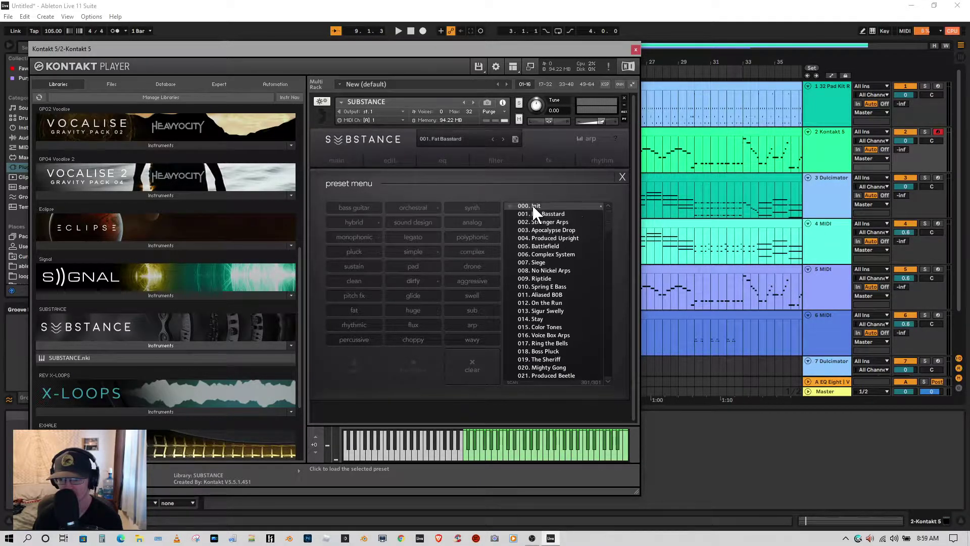
left_click(621, 176)
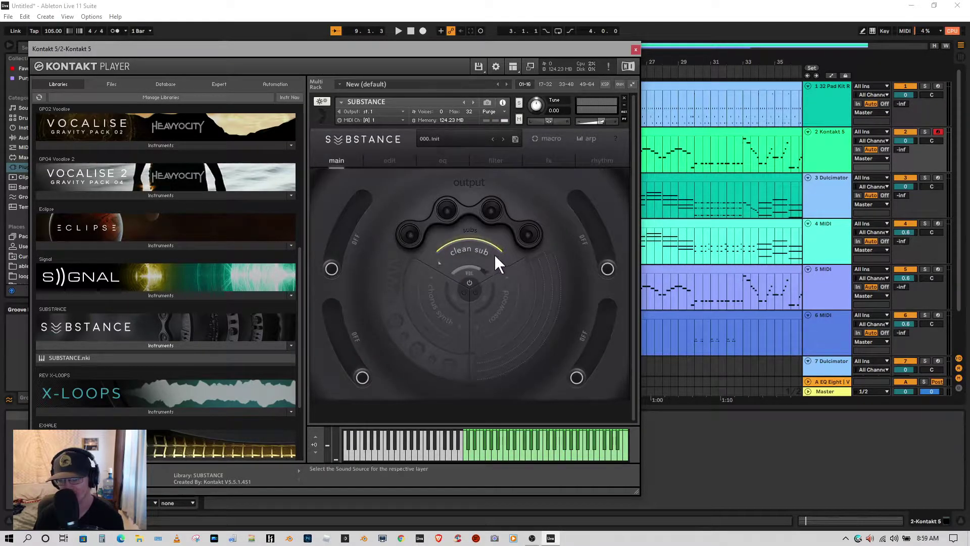
Step: Set the SUBSTANCE clean sub layer's source to mc beatle from the bass guitars category and audition a note
left_click(478, 256)
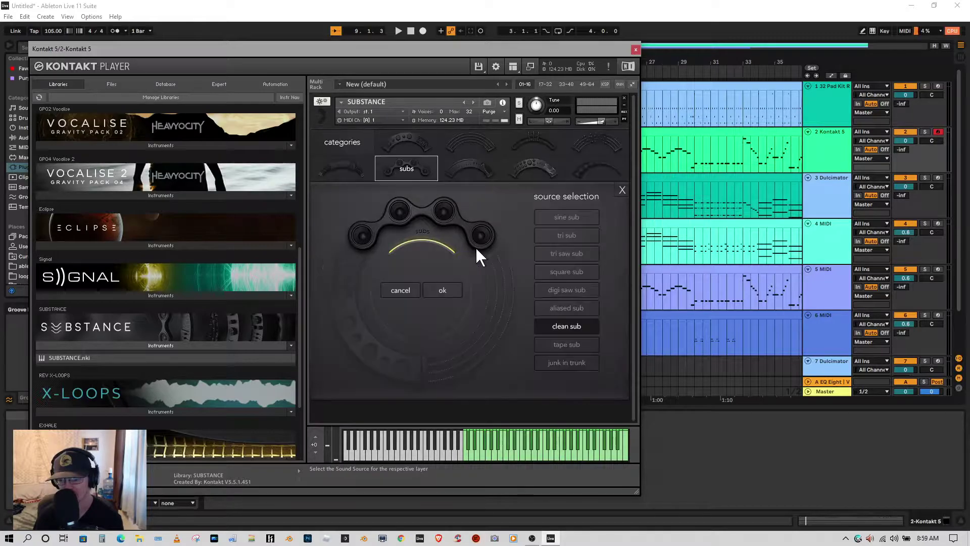
left_click(474, 139)
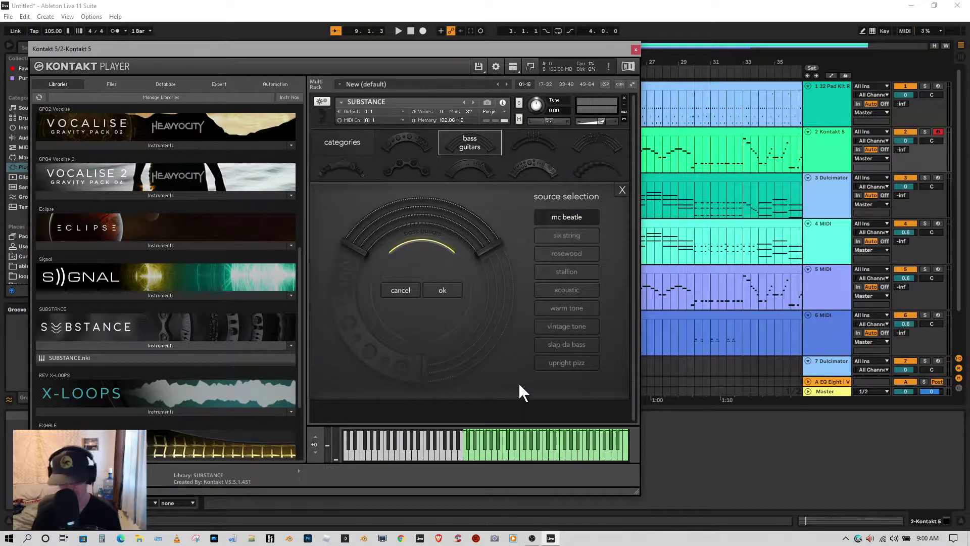
mouse_move(470, 459)
left_mouse_down()
mouse_move(534, 441)
mouse_move(468, 453)
left_mouse_up()
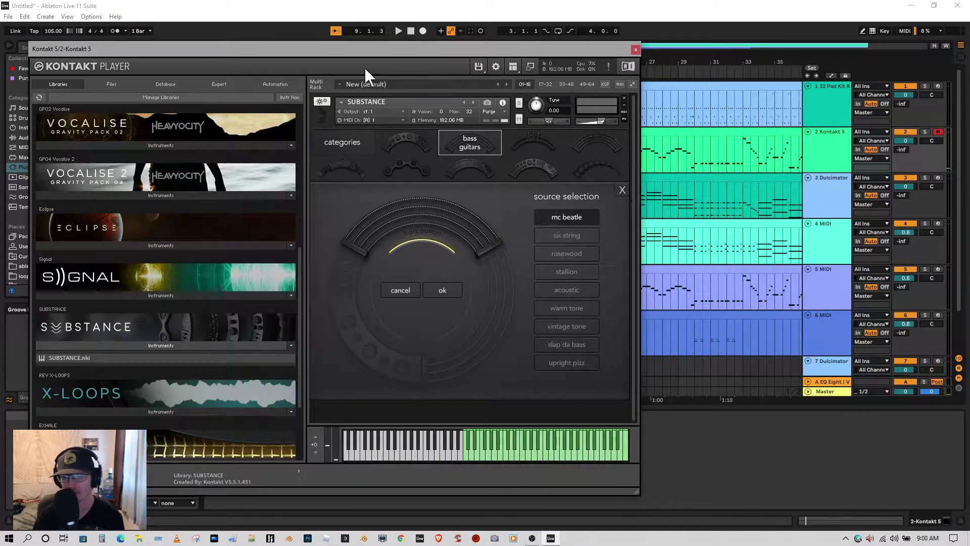
Step: Play the song from near its start, briefly soloing the Bass1 track, and mute the Dulcimator track
left_click_drag(347, 49, 593, 289)
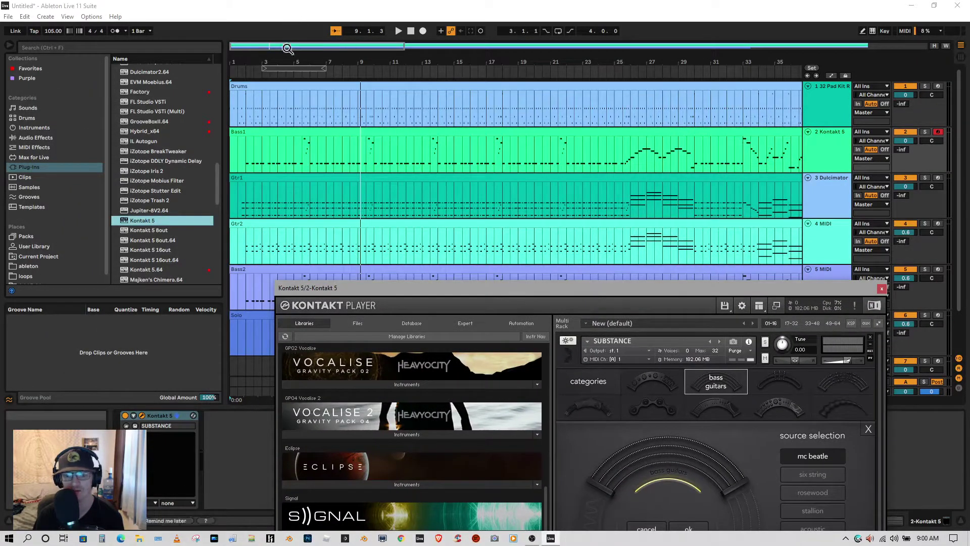
left_click(237, 68)
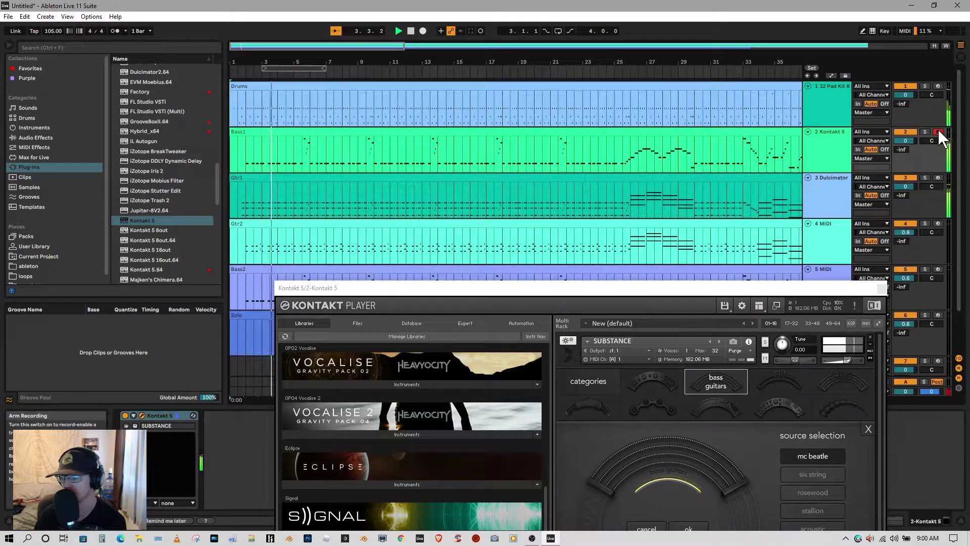
left_click(926, 132)
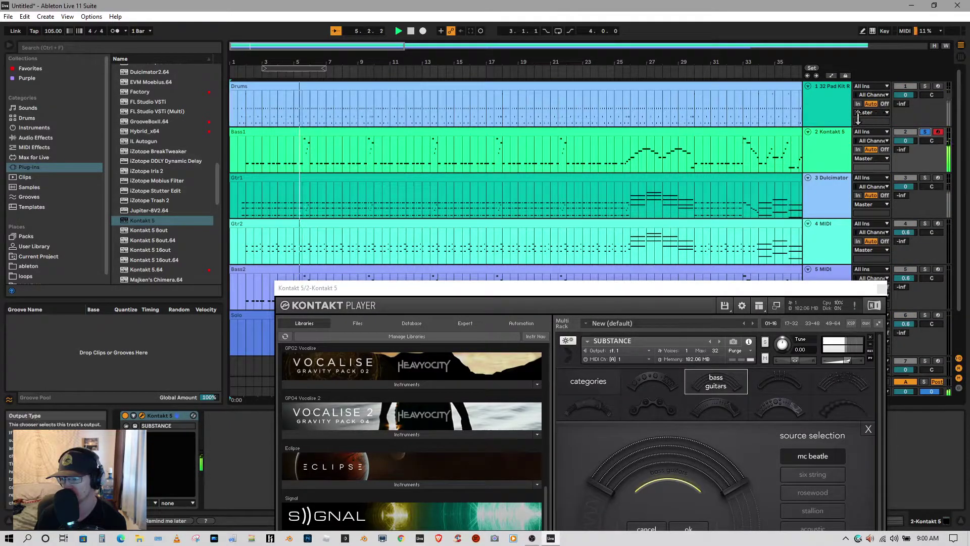
left_click(926, 132)
left_click(905, 178)
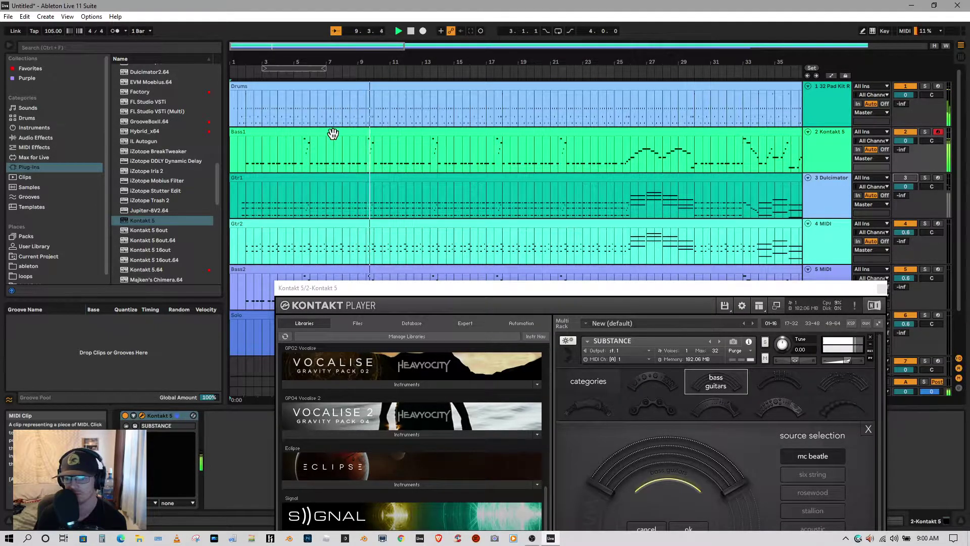
Step: Open the Bass1 clip and examine its notes during playback, zooming along the phrase, and stop the song
left_click(333, 132)
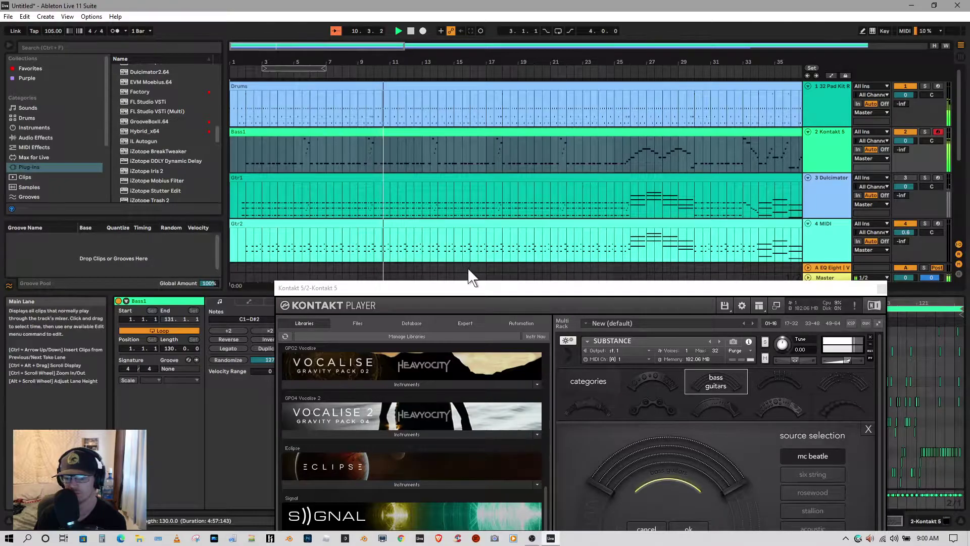
left_click_drag(481, 288, 881, 212)
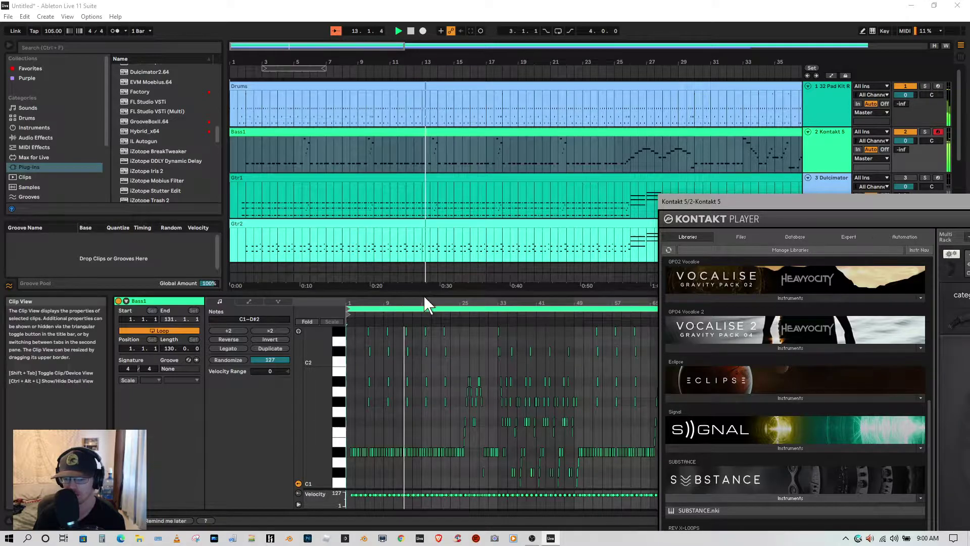
left_click_drag(432, 303, 507, 342)
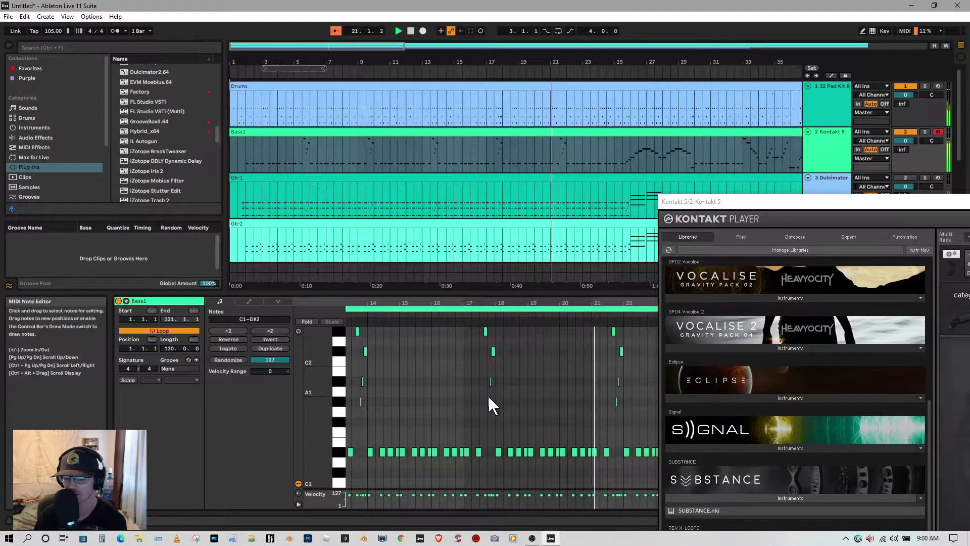
left_click_drag(538, 313, 347, 306)
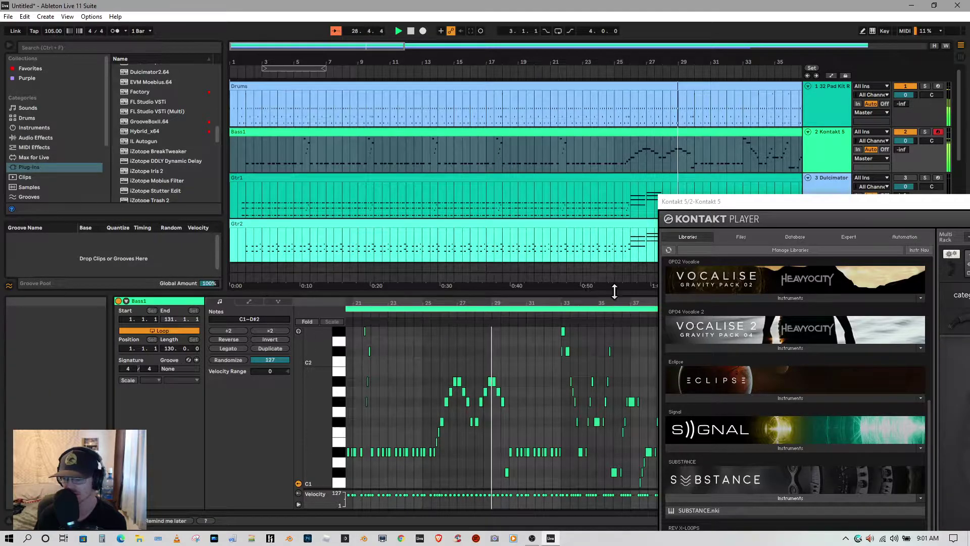
left_click_drag(878, 206, 450, 270)
left_click(411, 31)
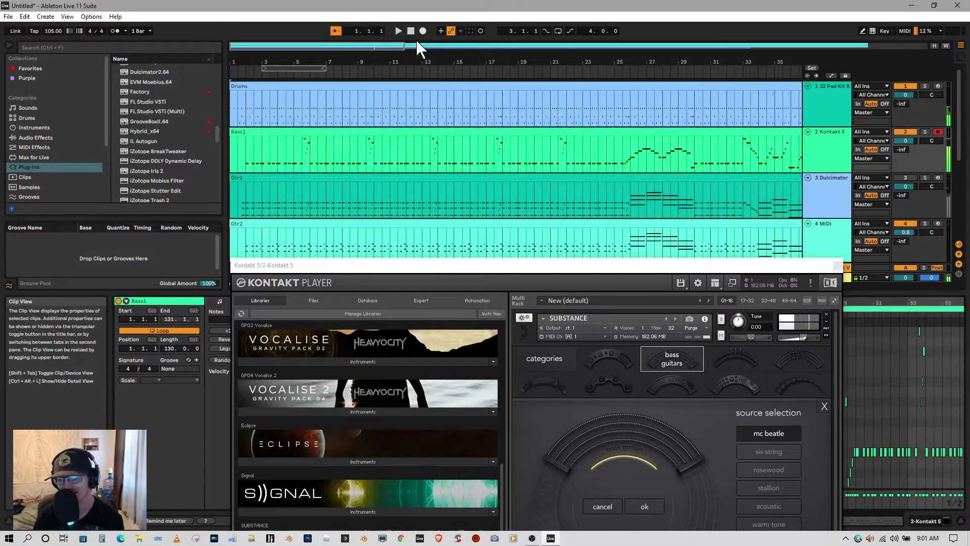
Step: Make the clip editor shorter and extract the Drums clip's groove into the Groove Pool
left_click_drag(419, 259, 589, 316)
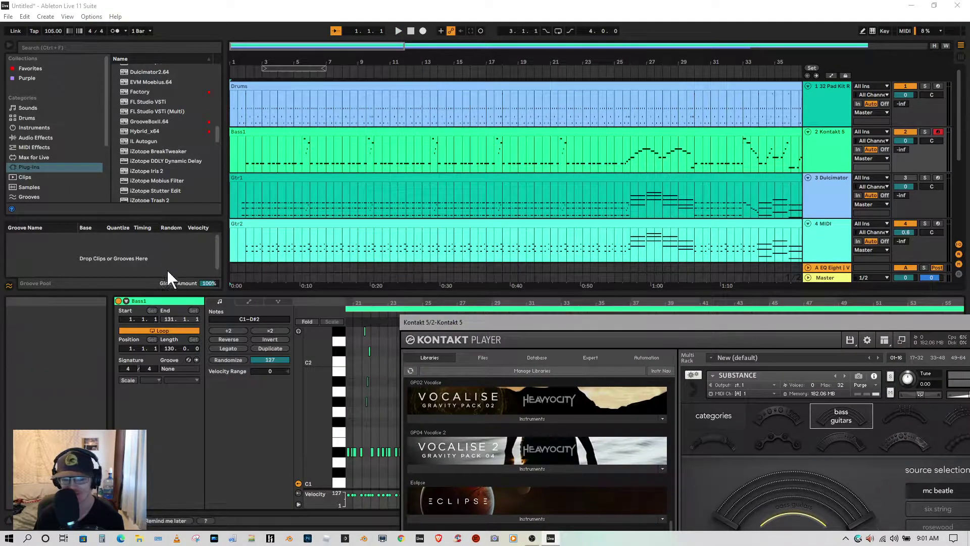
left_click_drag(359, 296, 359, 393)
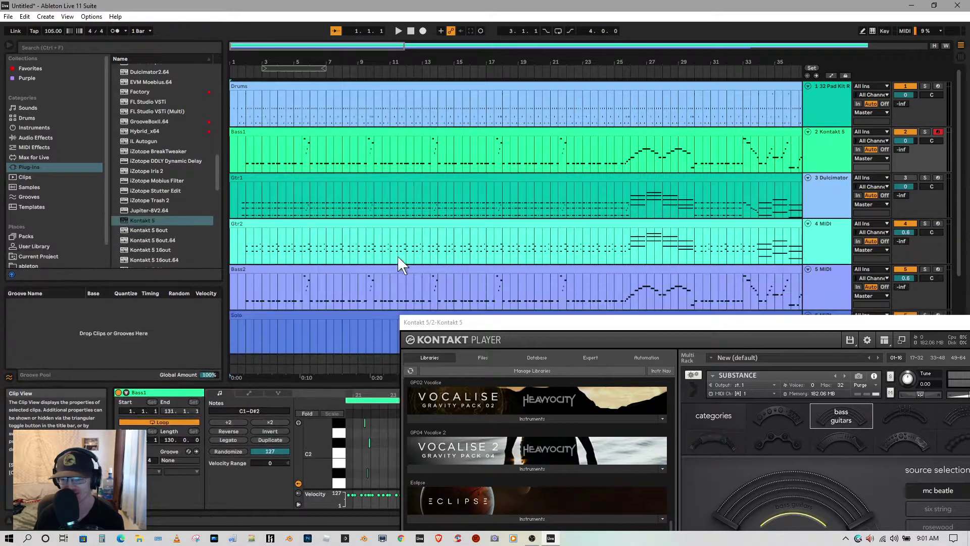
left_click(450, 89)
left_click_drag(98, 401, 119, 341)
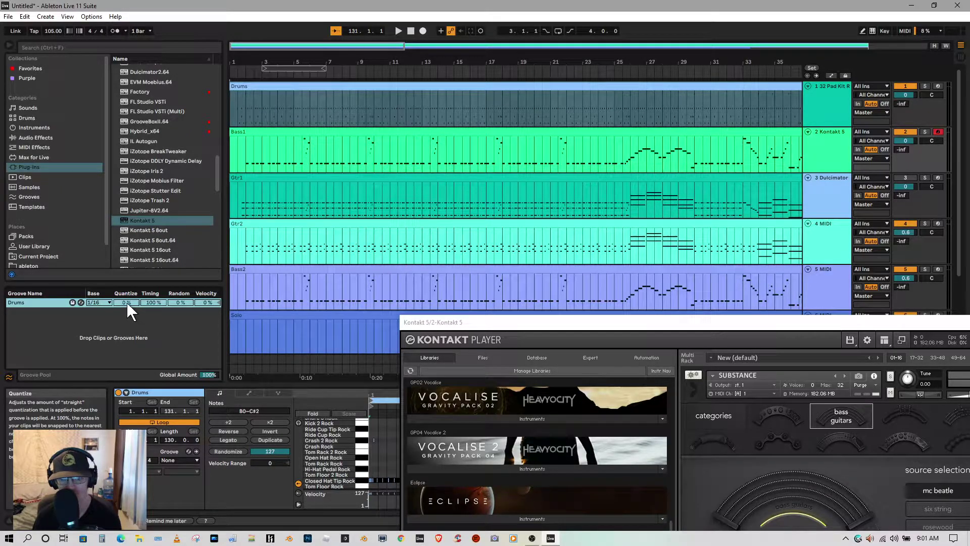
Step: Set the Drums groove to Quantize 16%, Timing 89%, Random 18% and Velocity 27%, and assign it to the Drums clip
left_click_drag(127, 303, 128, 295)
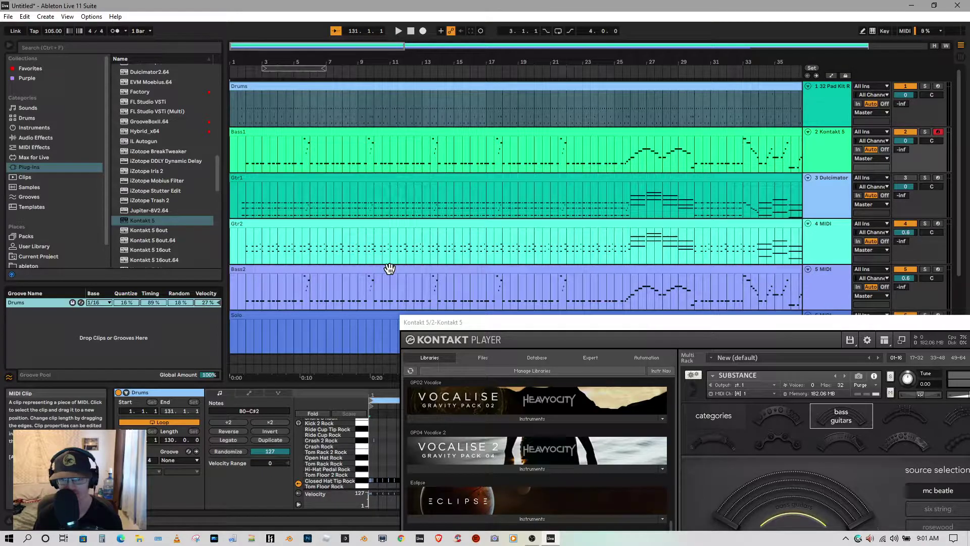
left_click_drag(574, 323, 624, 300)
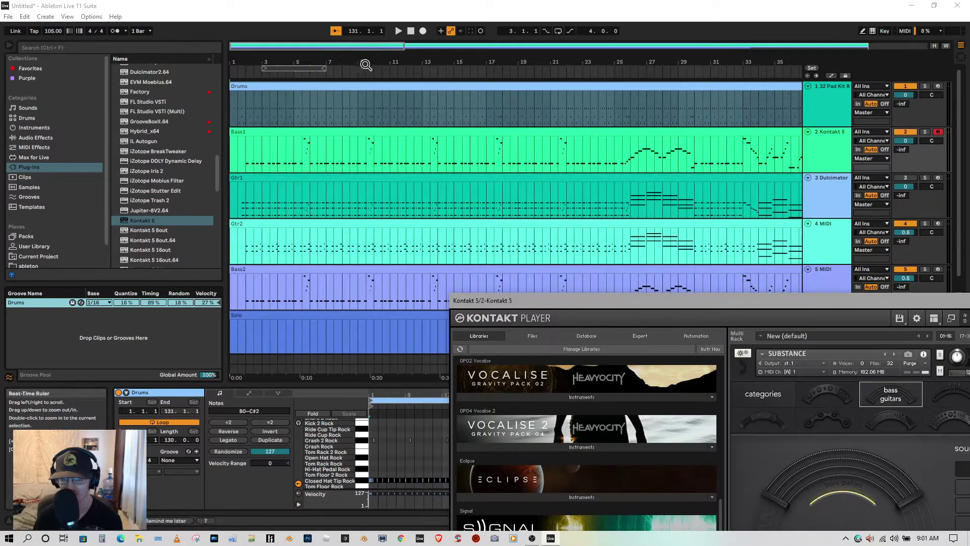
left_click(386, 89)
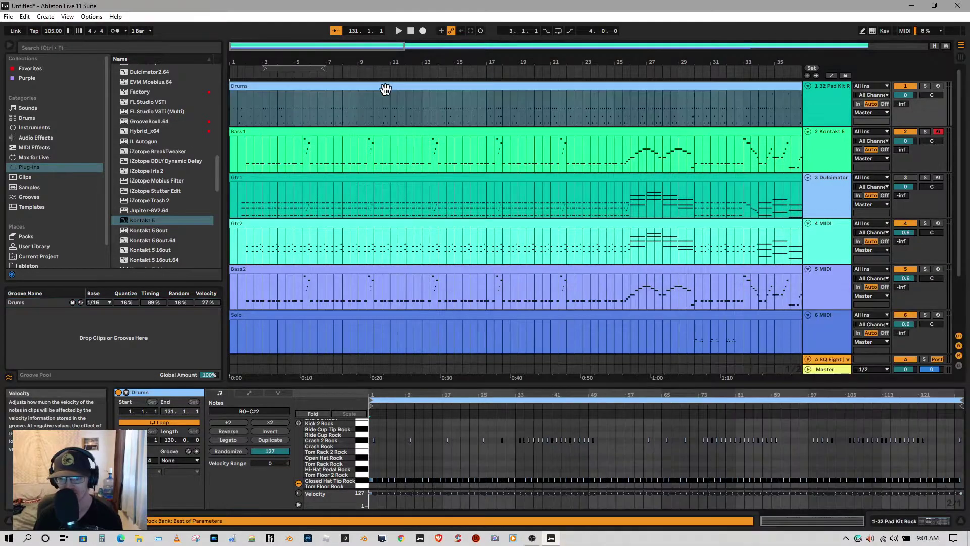
left_click(177, 460)
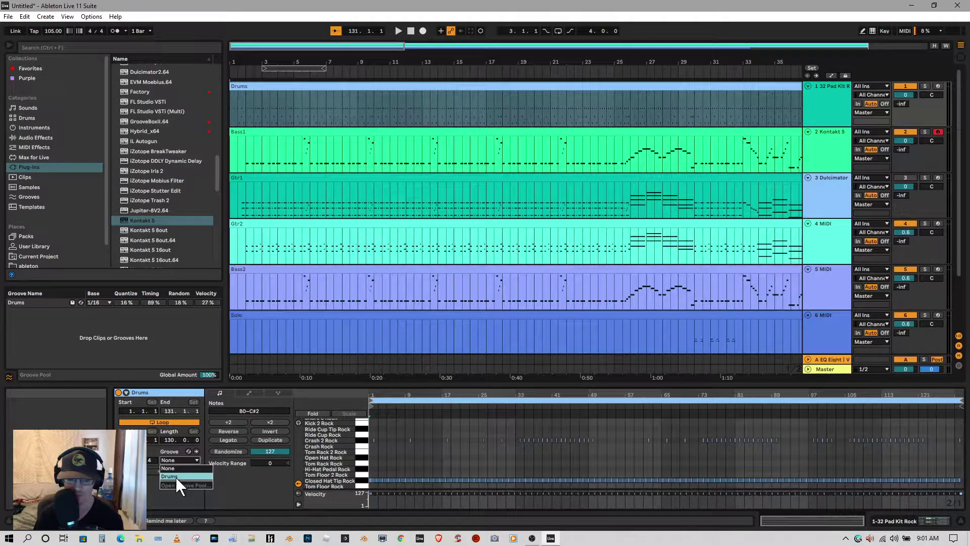
left_click(176, 477)
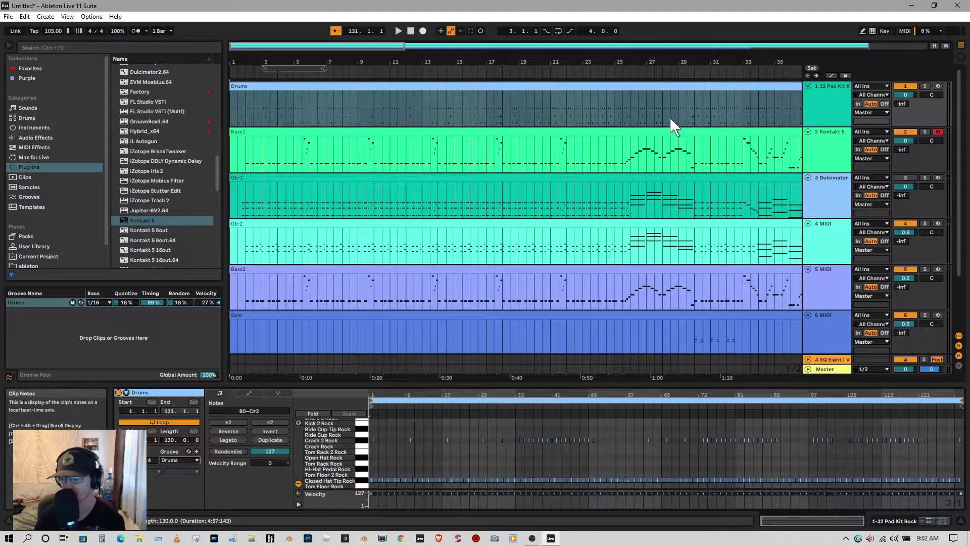
Step: Play the arrangement from the beginning to hear the grooved drums with the bass
left_click_drag(379, 61, 379, 46)
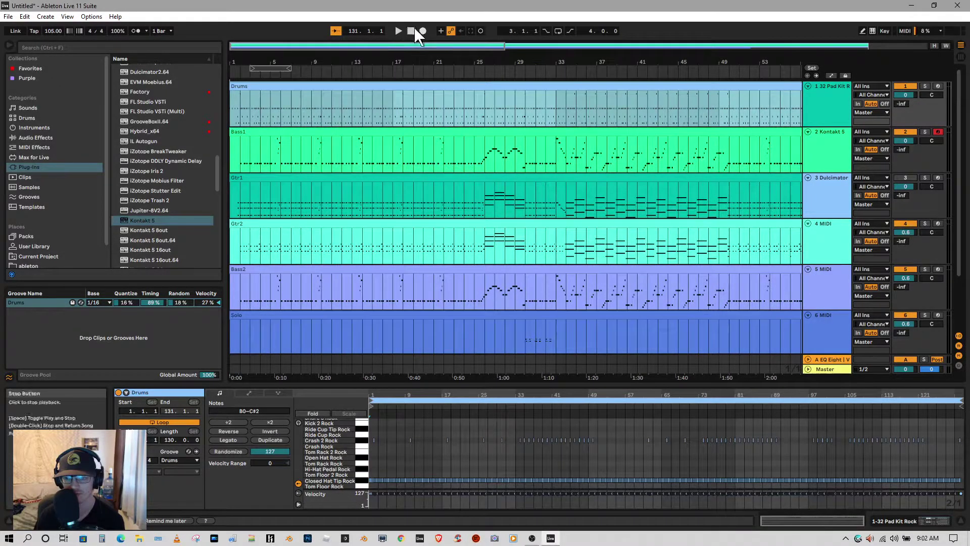
left_click(415, 29)
left_click(398, 31)
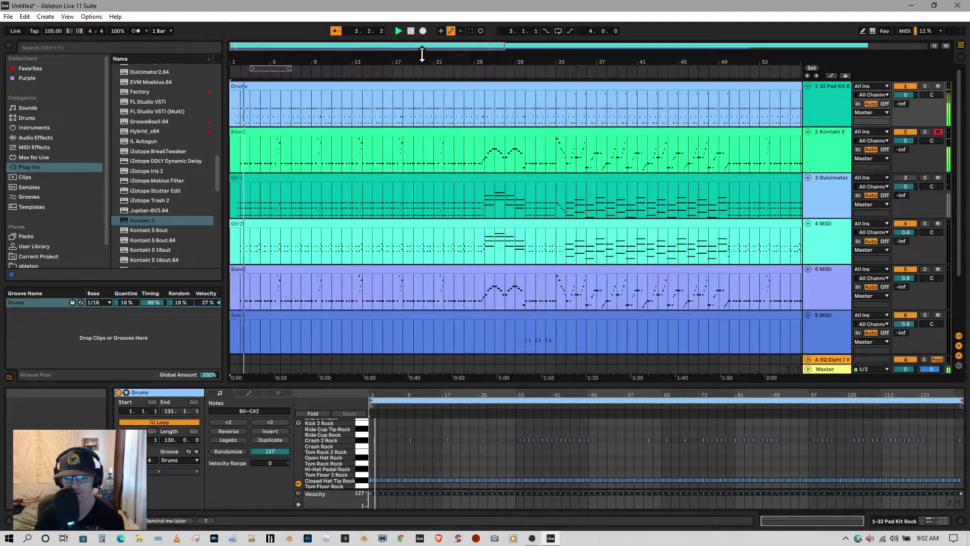
Step: Audition six string, rosewood, stallion and slap da bass in track 2's SUBSTANCE during playback, and choose the vintage tone source
double_click(835, 138)
left_click_drag(738, 82, 544, 95)
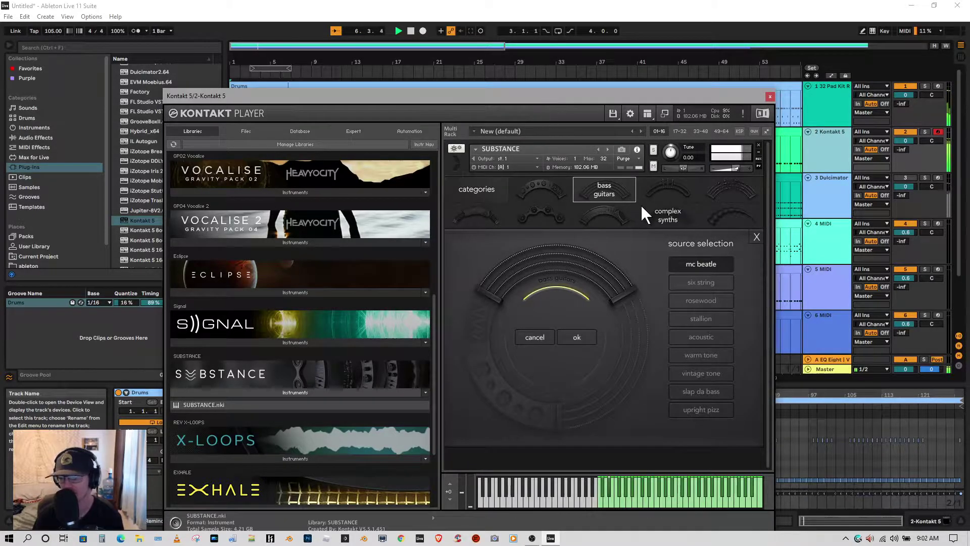
left_click(719, 280)
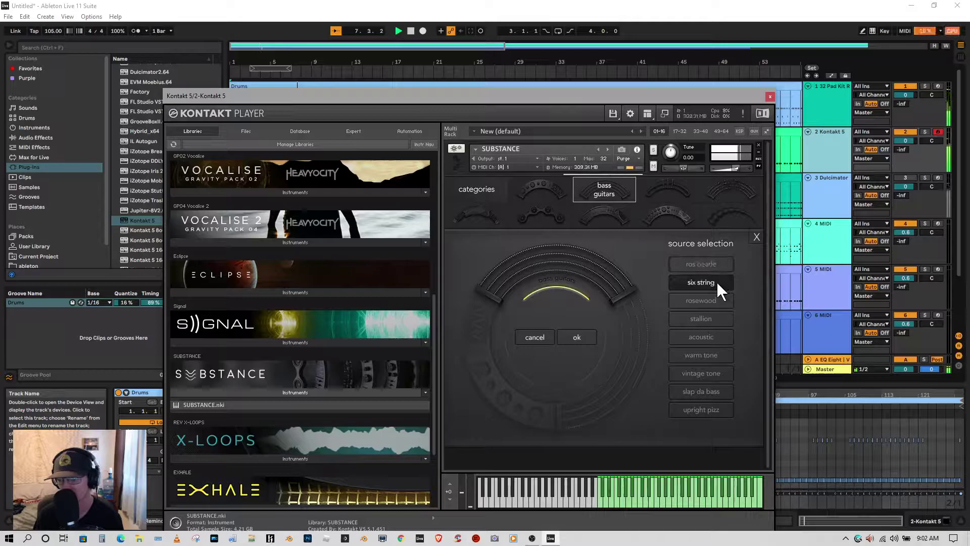
left_click(699, 299)
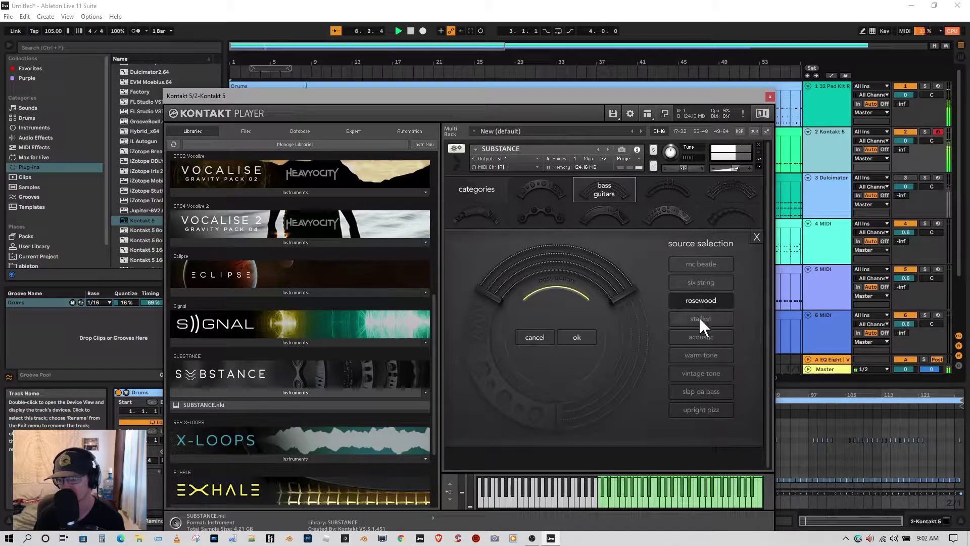
left_click(700, 318)
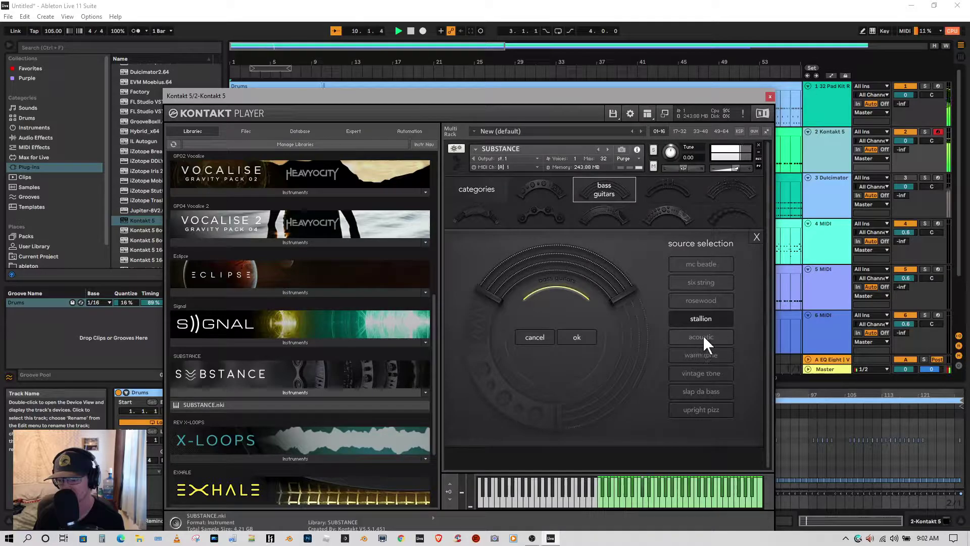
left_click(702, 393)
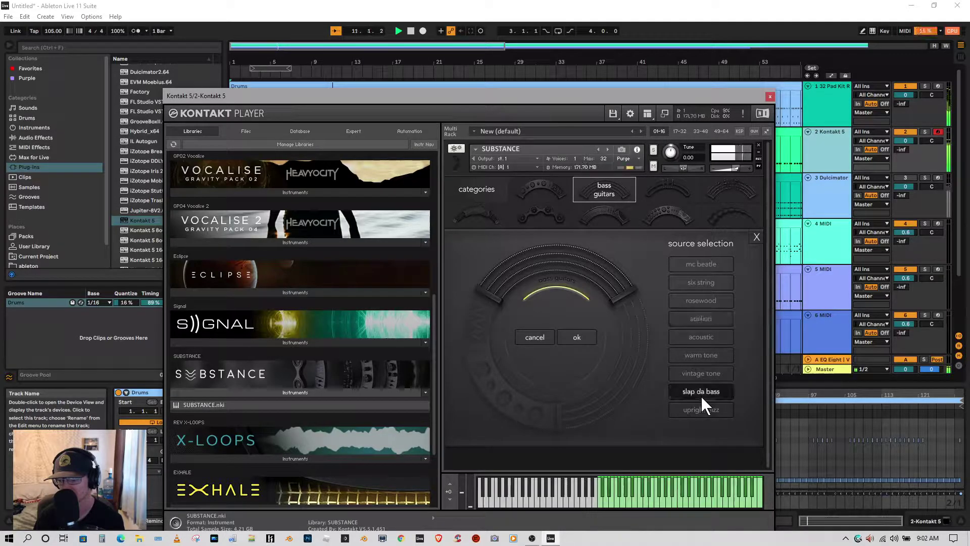
left_click(704, 375)
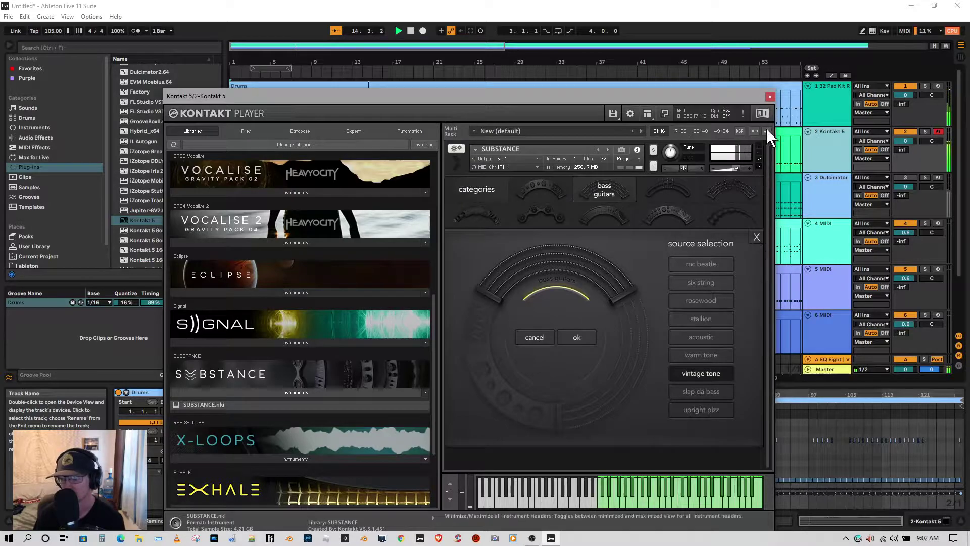
left_click(770, 96)
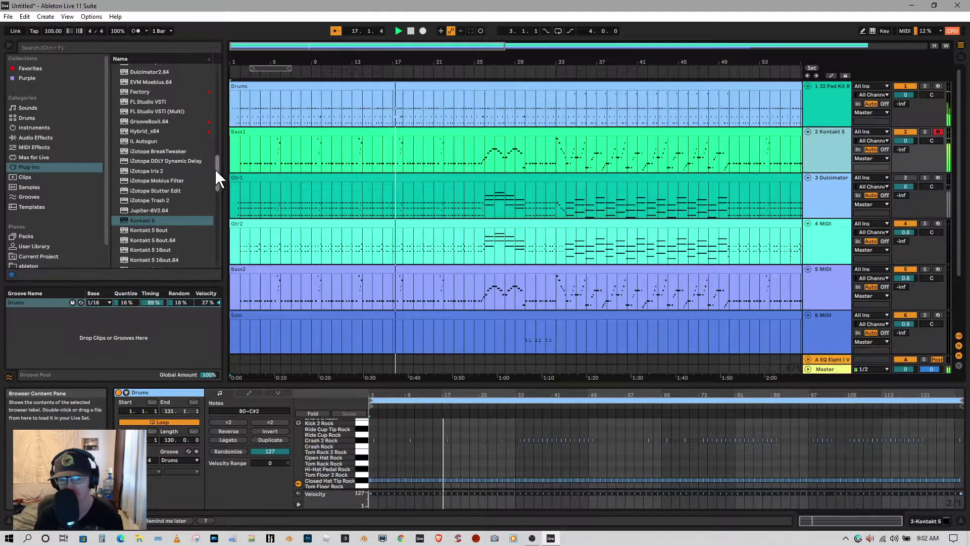
Step: Load Kontakt 5 on track 3, the Gtr1 track, in place of Dulcimator and list the Scoring Guitars 2 instrument folders
left_click_drag(144, 220, 344, 187)
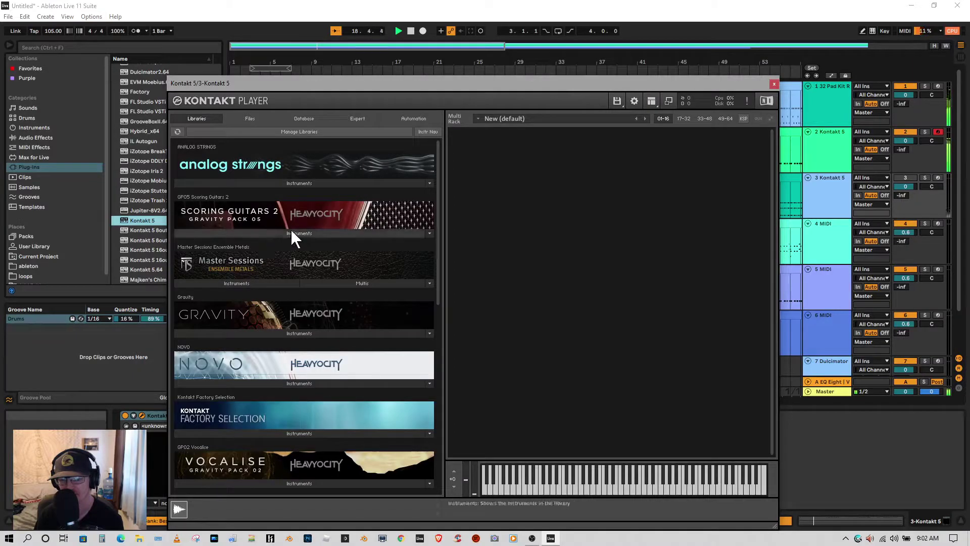
left_click(283, 233)
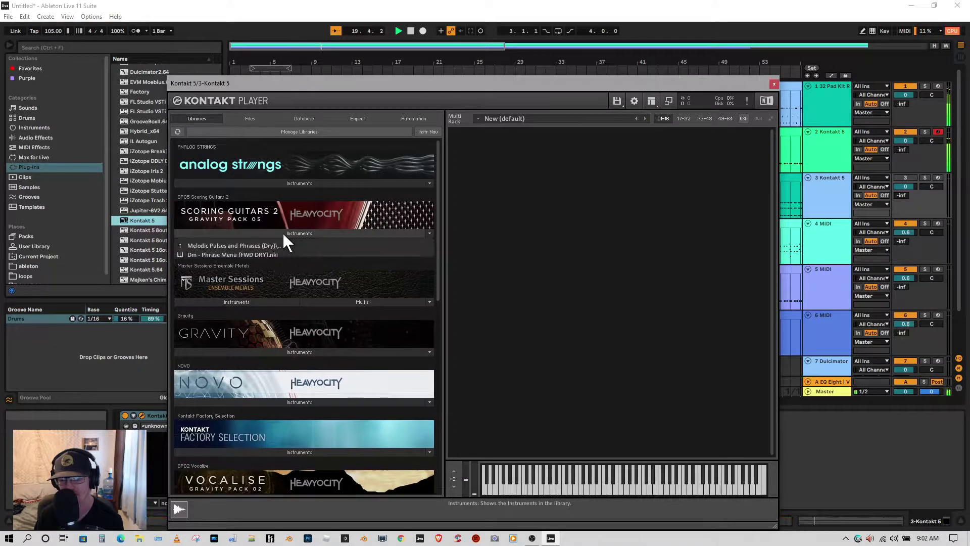
left_click(183, 244)
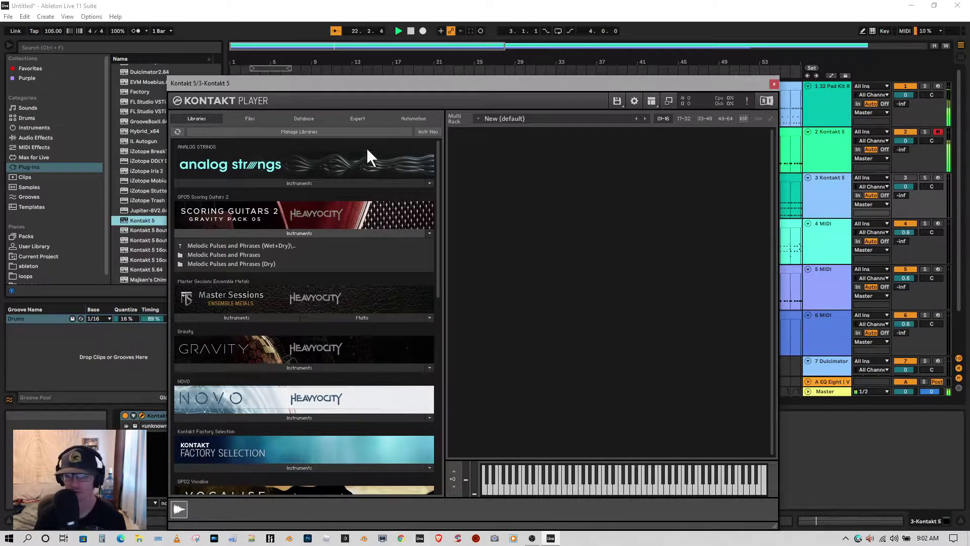
Step: Stop playback and load Dm All Phrases (FWD + REV) from the Scoring Guitars 2 Performance Palettes folder into track 3's Kontakt
left_click(414, 29)
left_click_drag(382, 88, 365, 165)
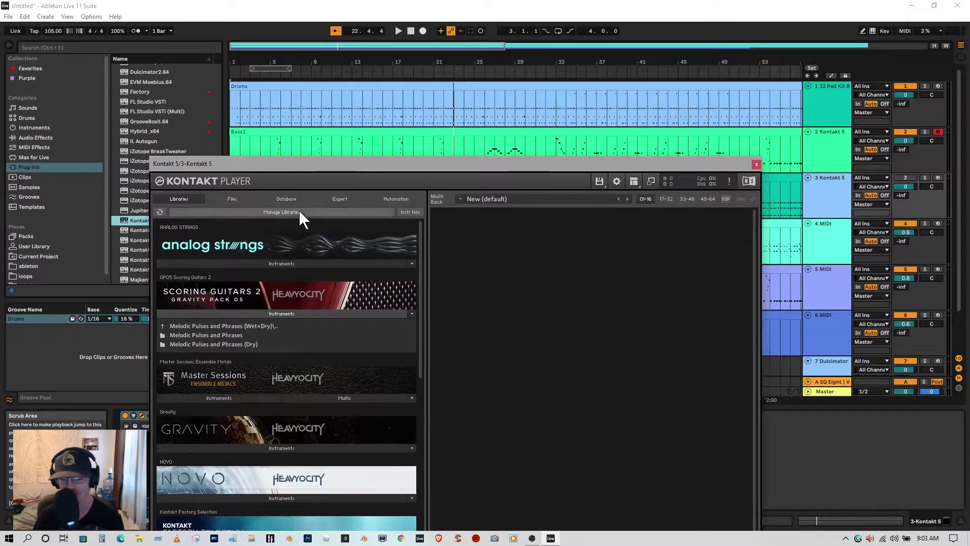
left_click(169, 333)
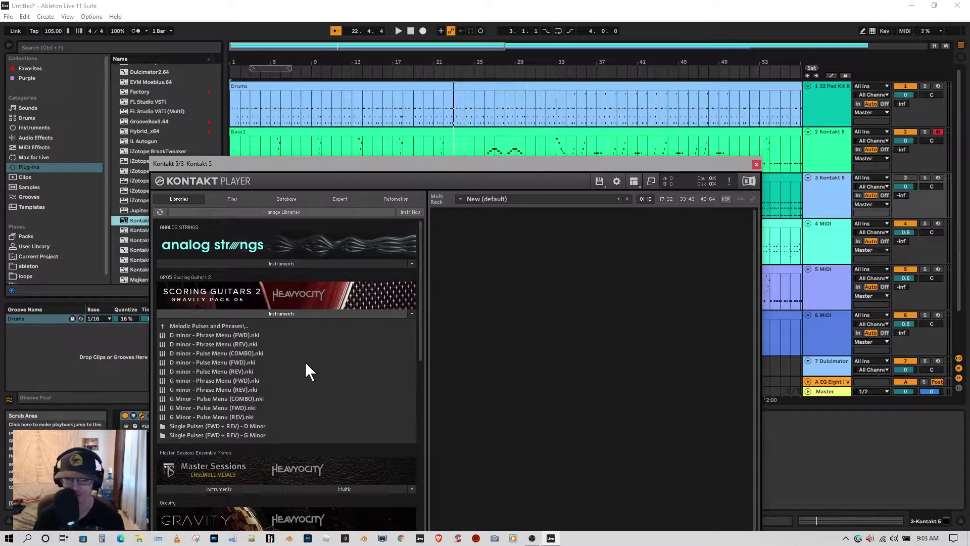
left_click(165, 326)
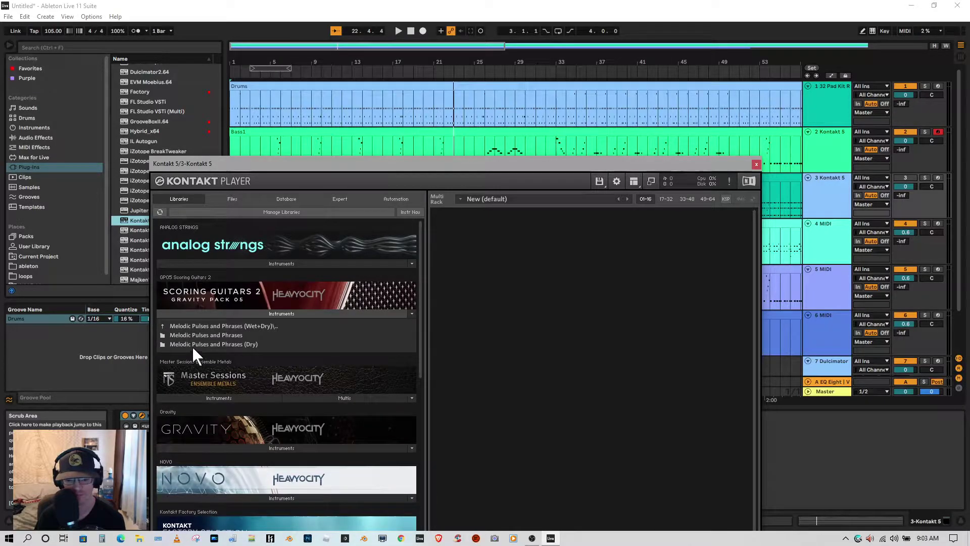
left_click(187, 326)
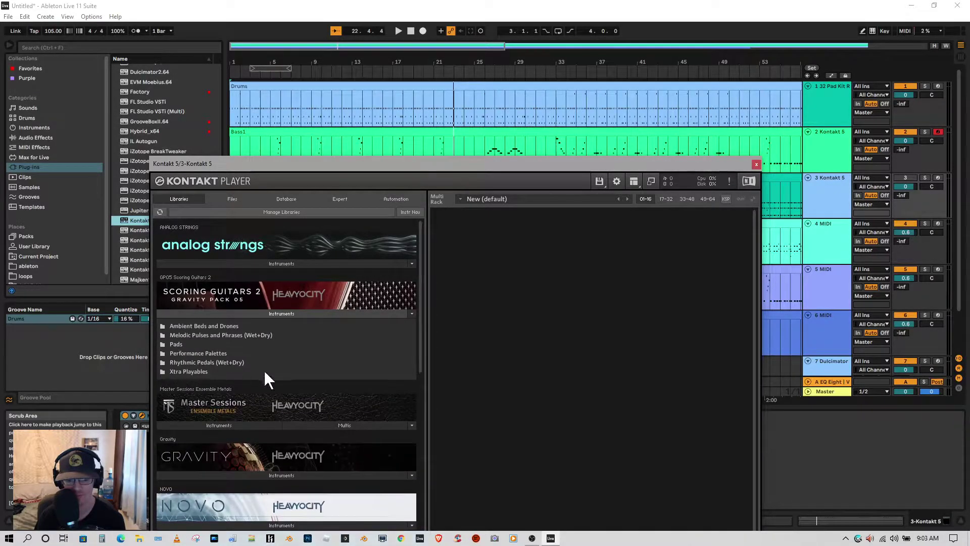
left_click(181, 352)
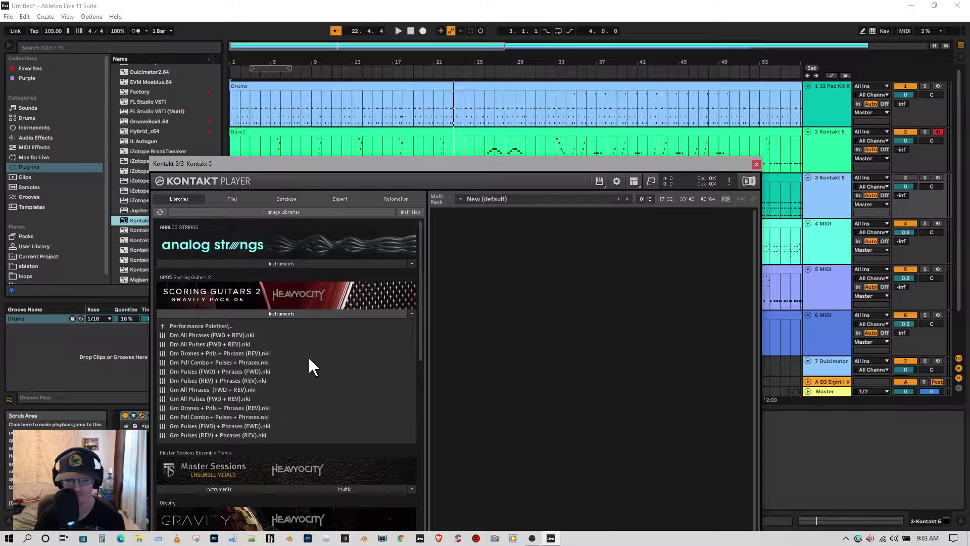
left_click_drag(178, 335, 501, 329)
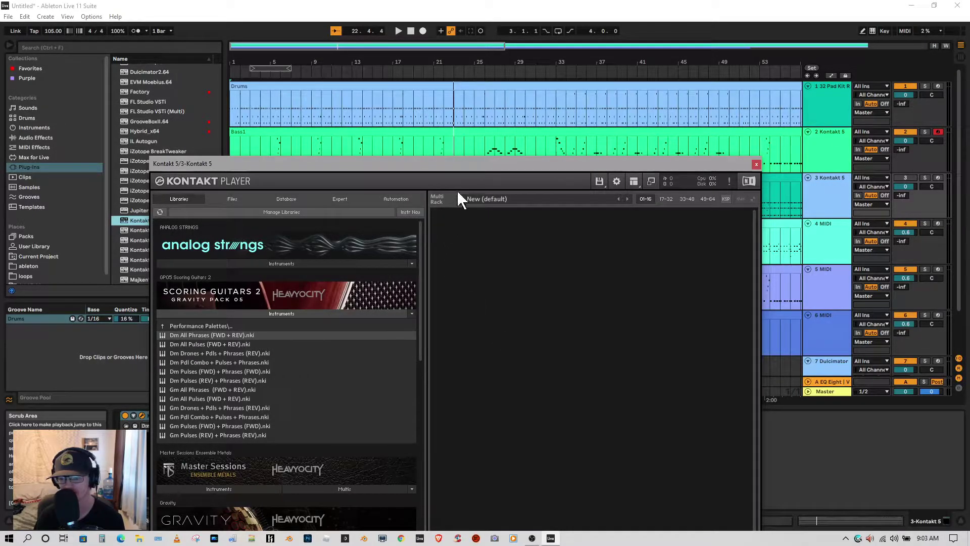
Step: Play the arrangement from about bar 4 and activate track 3 to hear its guitar with the drums and bass
left_click_drag(489, 159, 489, 277)
left_click(263, 75)
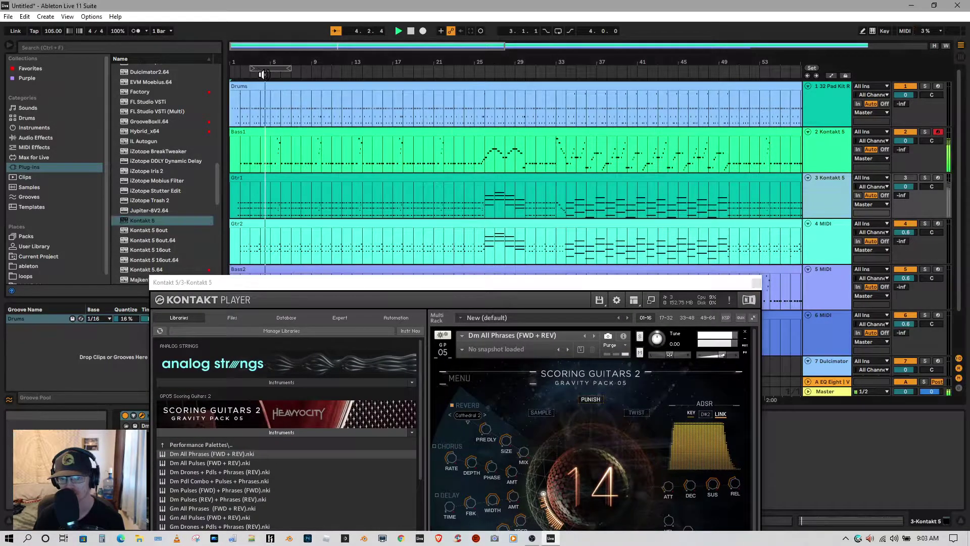
left_click(905, 178)
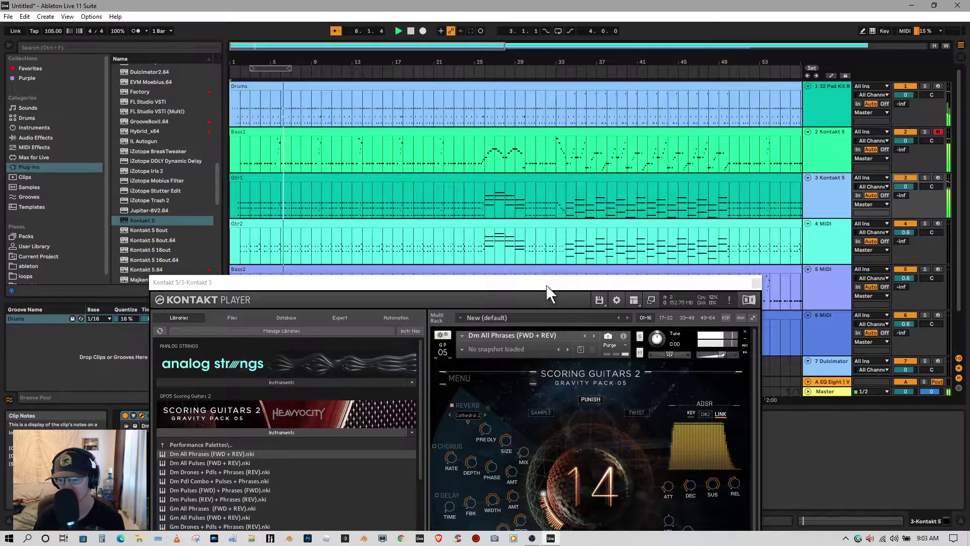
left_click_drag(506, 283, 515, 258)
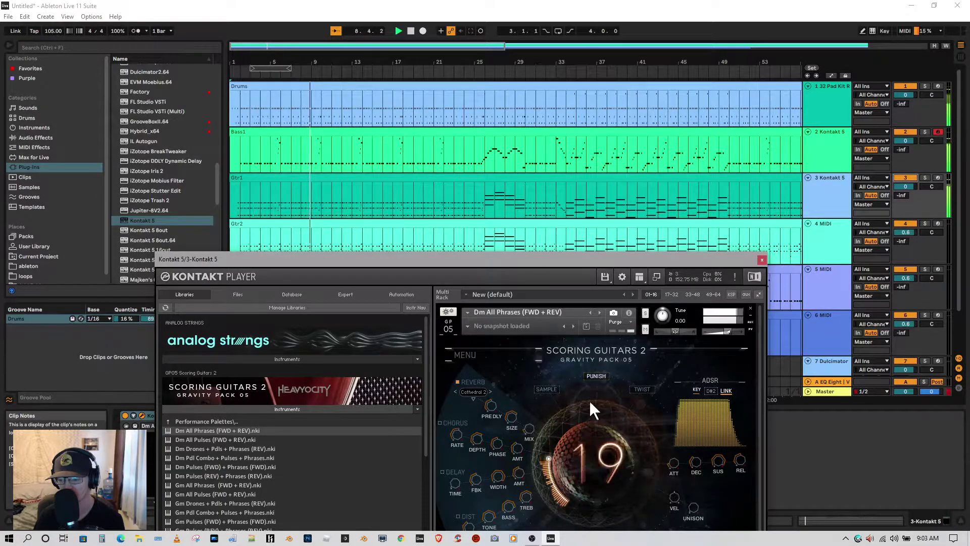
Step: Audition the next instrument, Dm All Pulses (FWD + REV), and remove it from the rack without saving changes
left_click(599, 312)
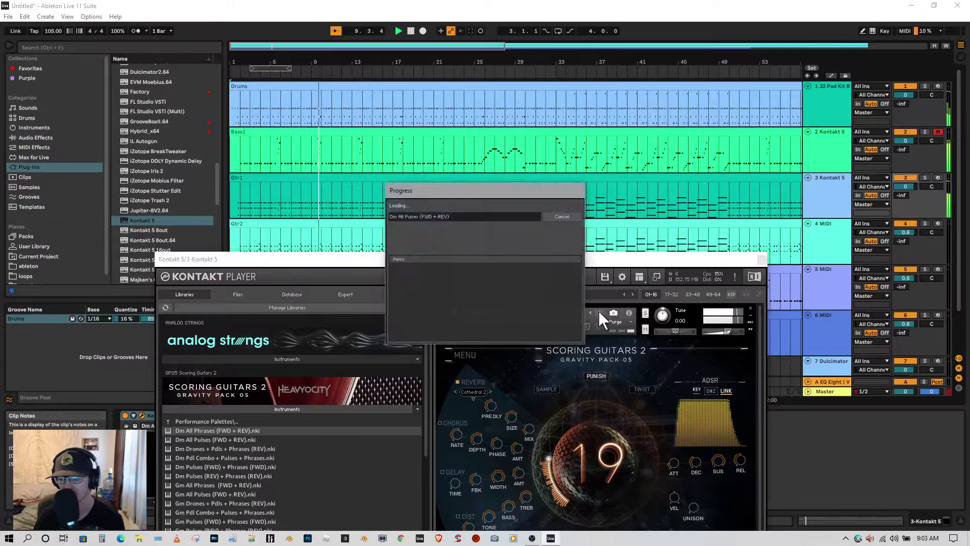
left_click_drag(519, 257, 417, 95)
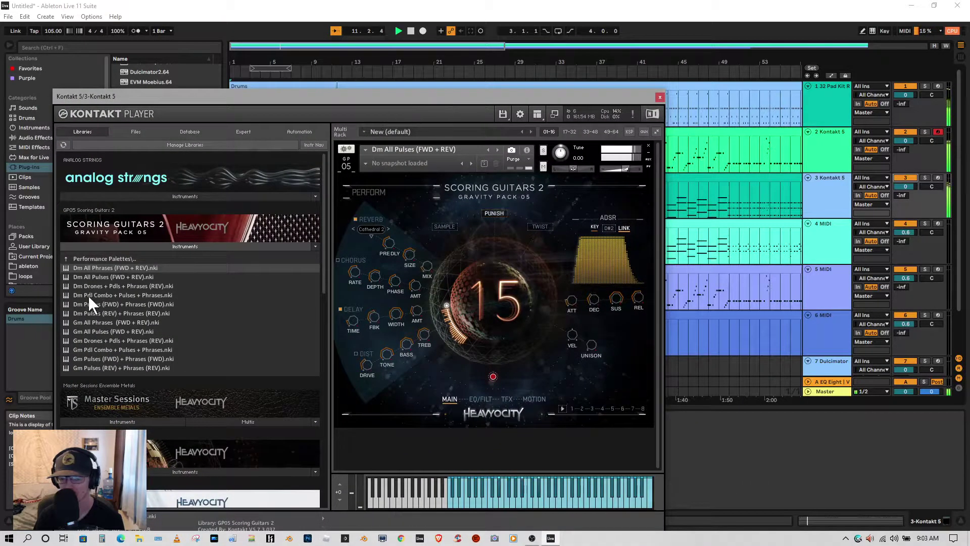
left_click(69, 257)
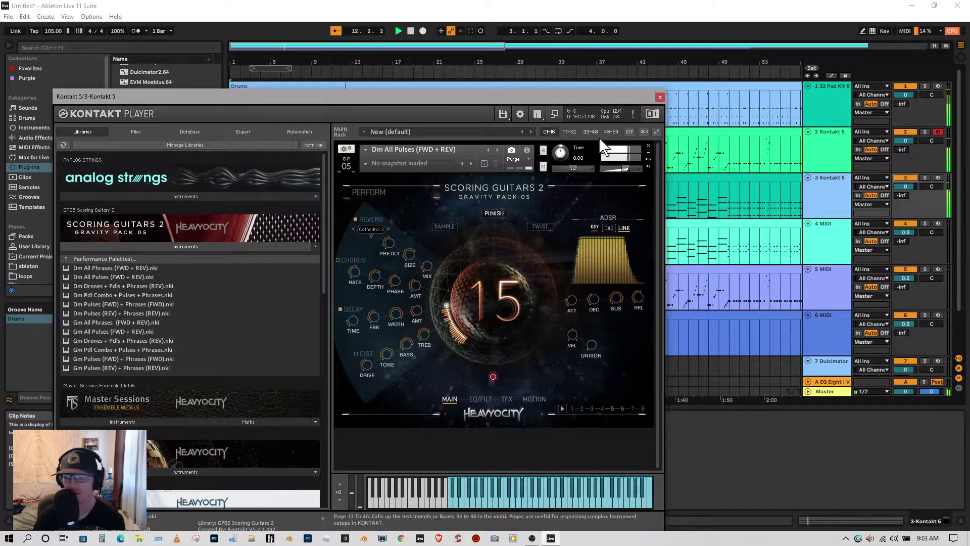
left_click(649, 146)
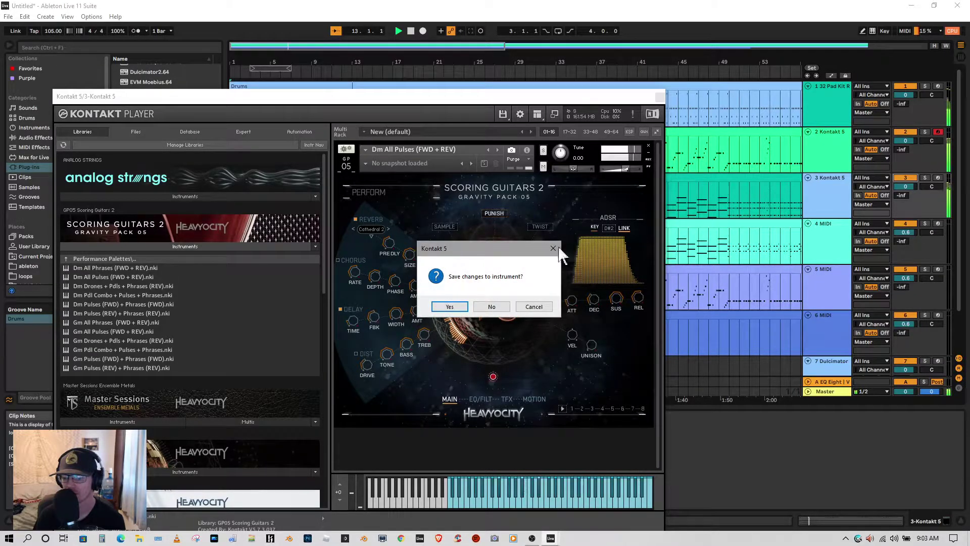
left_click(491, 307)
Step: Load ES 335 Plucks w Reverses from the Scoring Guitars 2 Xtra Playables folder into track 3's Kontakt
left_click(74, 258)
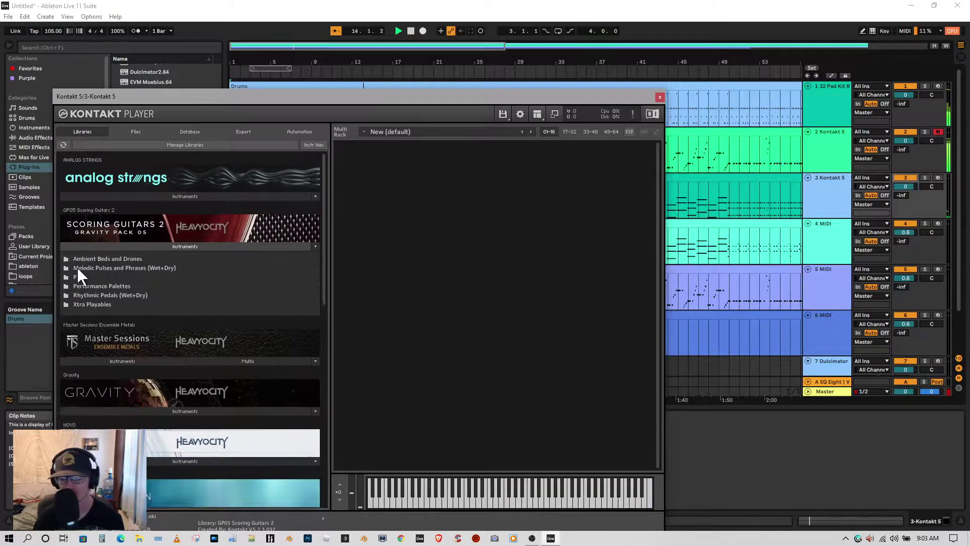
double_click(77, 302)
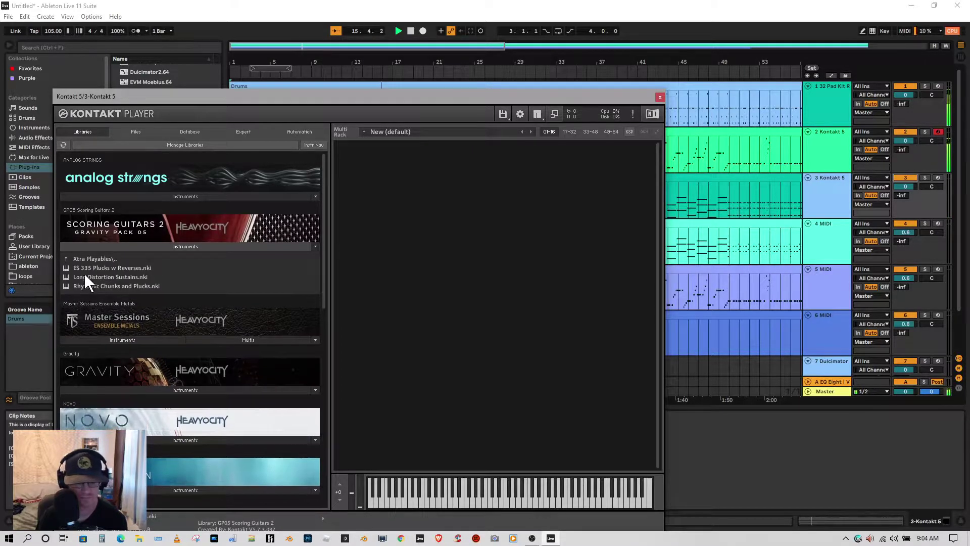
left_click_drag(87, 266, 411, 186)
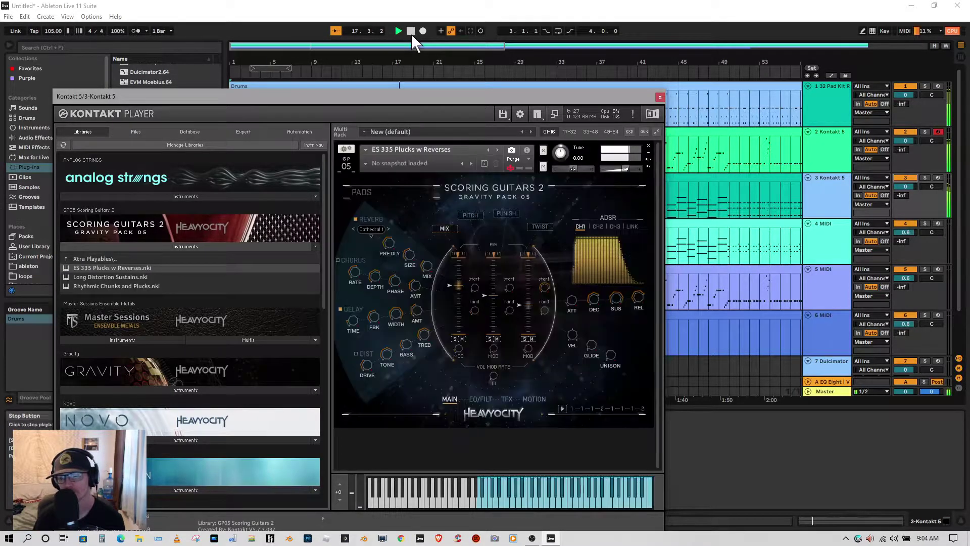
Step: Restart playback from the beginning to hear the ES 335 plucks with the drums and bass
left_click(411, 32)
left_click_drag(396, 100, 549, 227)
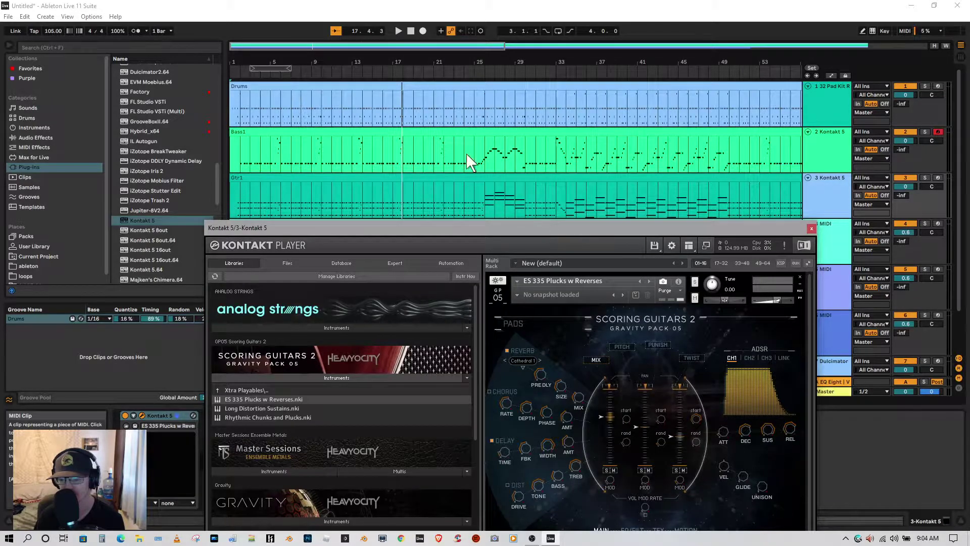
left_click(398, 30)
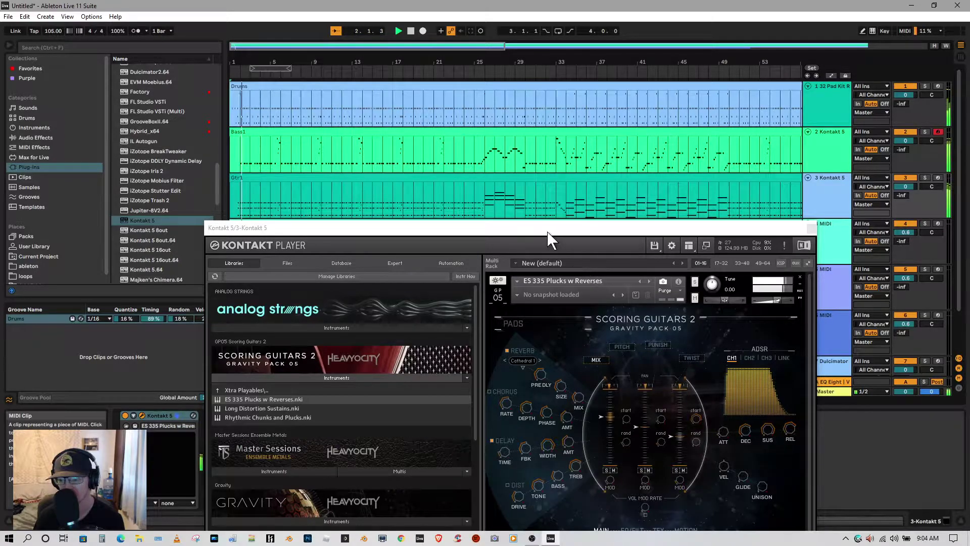
left_click_drag(549, 233, 615, 330)
left_click_drag(614, 315, 498, 186)
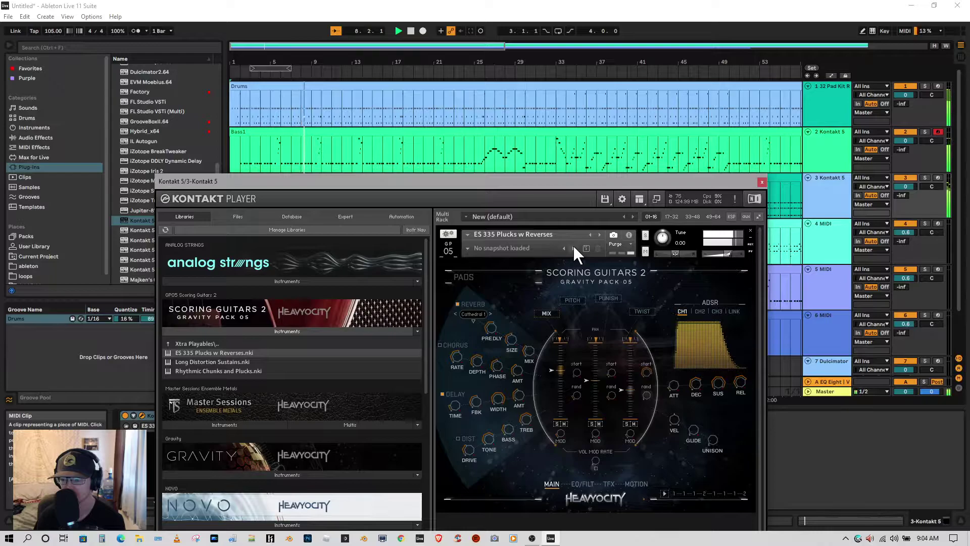
Step: Switch track 3 to the Long Distortion Sustains instrument and shorten its envelope attack to the minimum
left_click(598, 233)
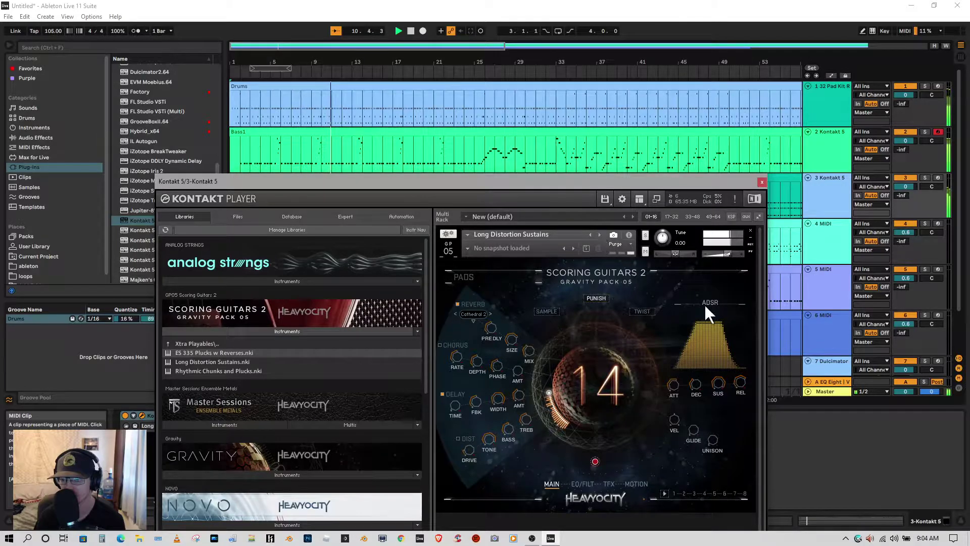
left_click_drag(672, 387, 671, 419)
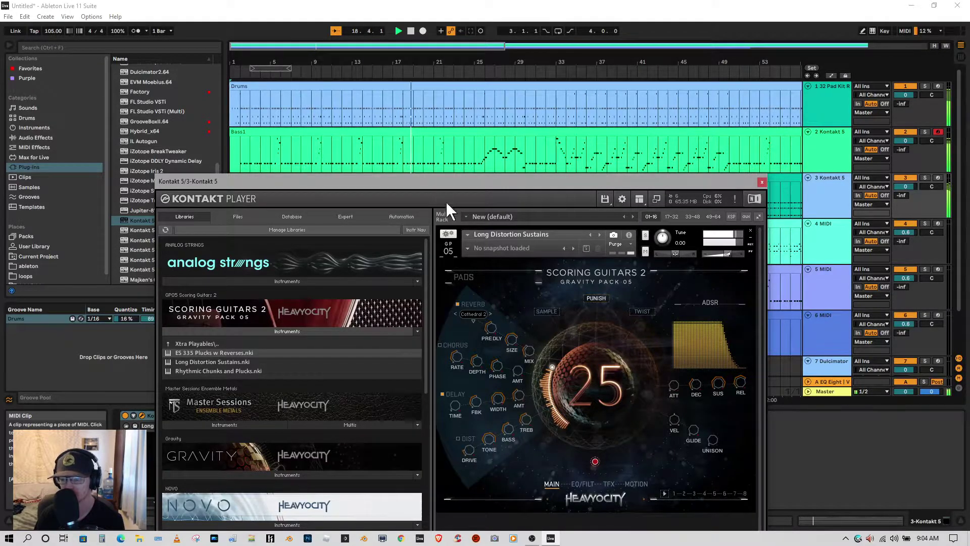
Step: Turn on TWIST for Long Distortion Sustains, lower its central macro control to 1, and set track 3's volume to -4.0
left_click(640, 311)
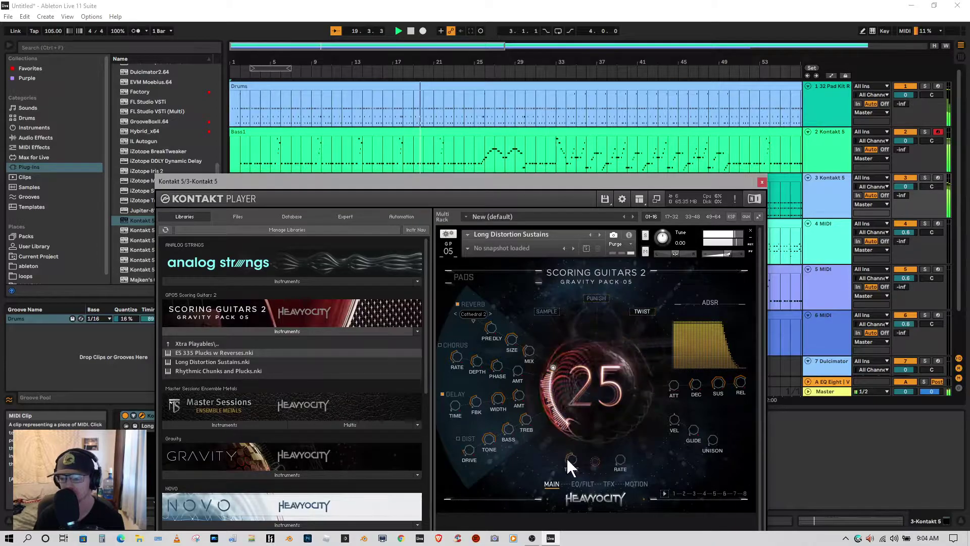
left_click_drag(581, 387, 581, 408)
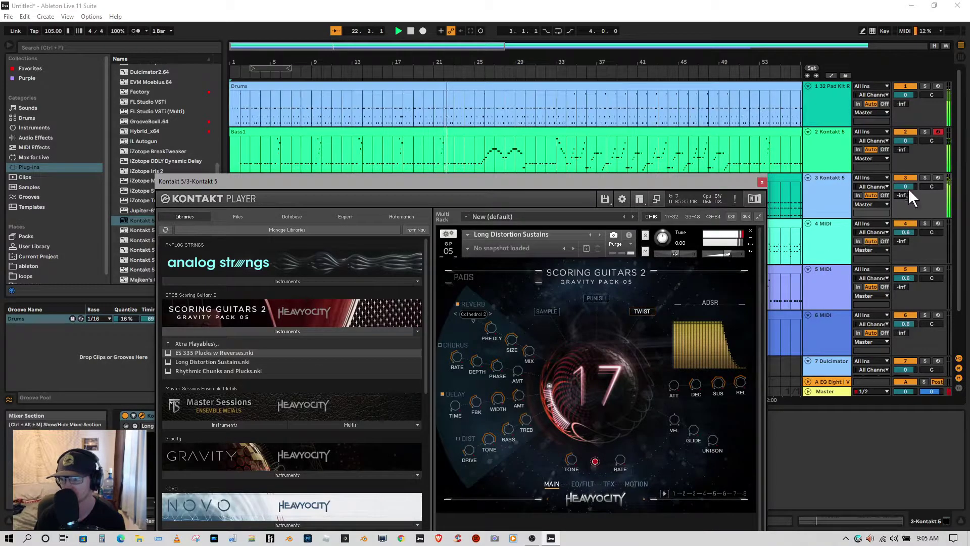
left_click_drag(907, 187, 907, 190)
left_click_drag(580, 386, 568, 472)
left_click_drag(600, 399, 598, 417)
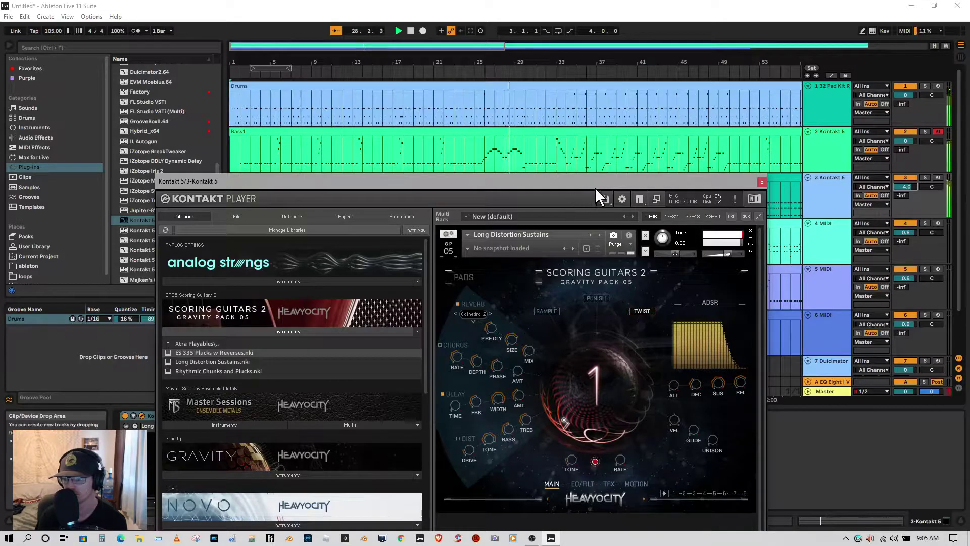
Step: Shape the Long Distortion Sustains envelope with a very short release and a sustain at about half level
left_click_drag(713, 399, 726, 438)
left_click_drag(749, 391, 732, 430)
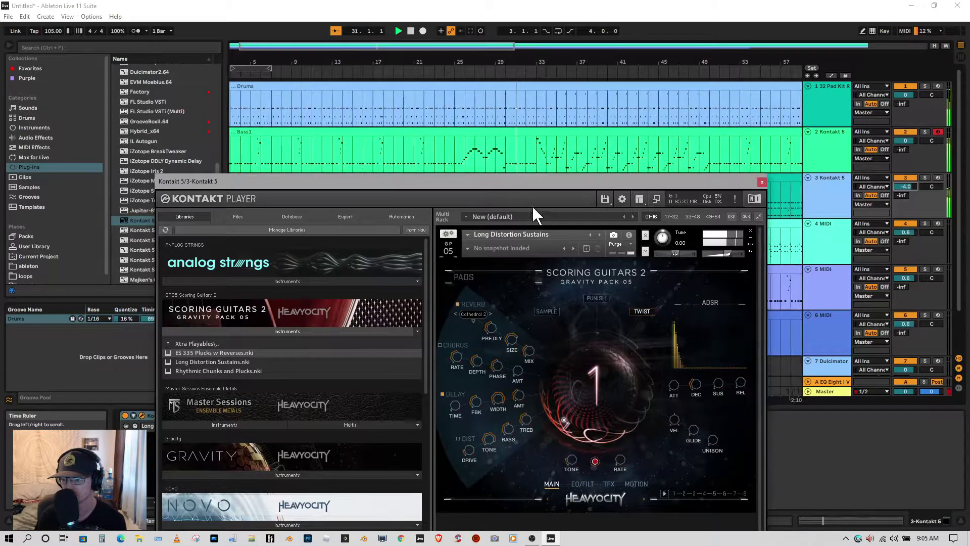
left_click_drag(717, 382, 703, 372)
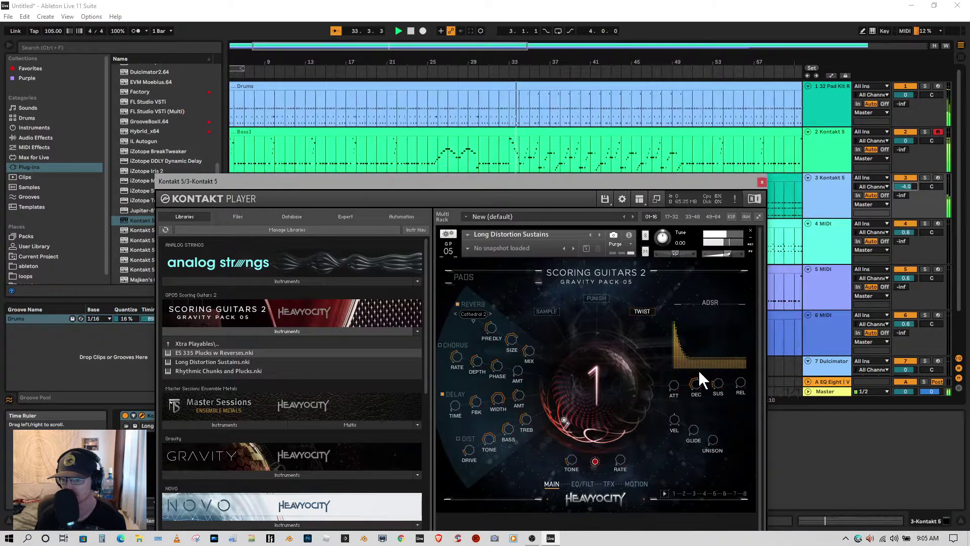
left_click_drag(700, 370, 722, 360)
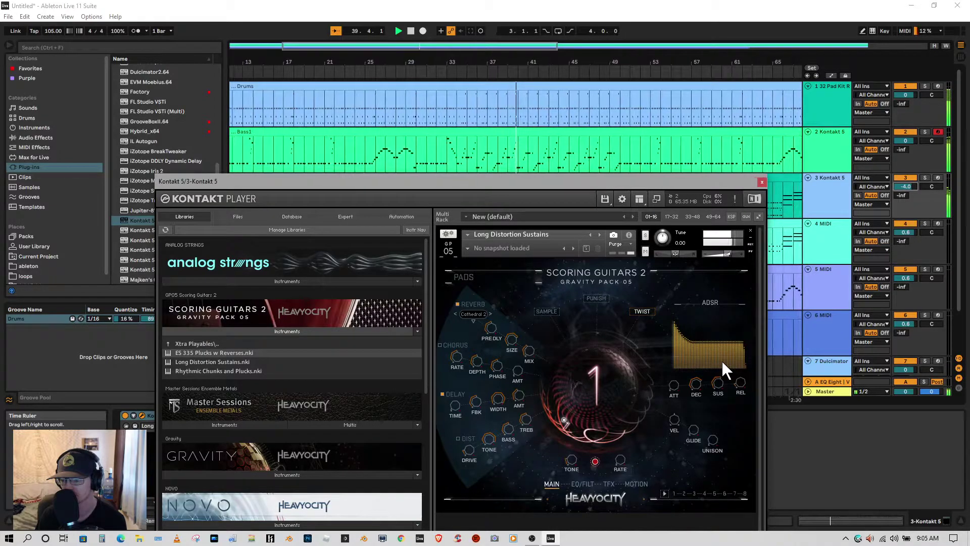
Step: Replay the arrangement from about bar 15 to hear the adjusted guitar sound, and close track 3's Kontakt window
left_click_drag(458, 182, 479, 226)
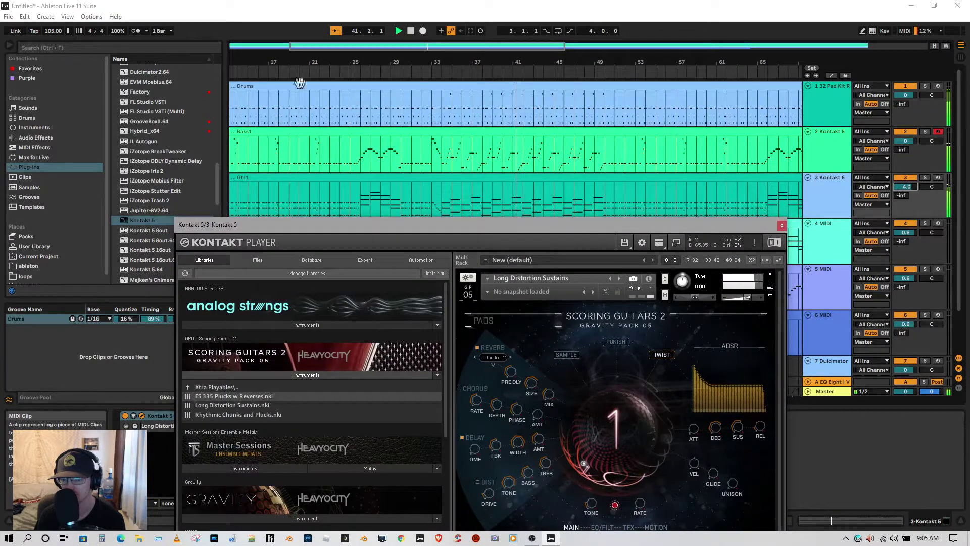
left_click(257, 72)
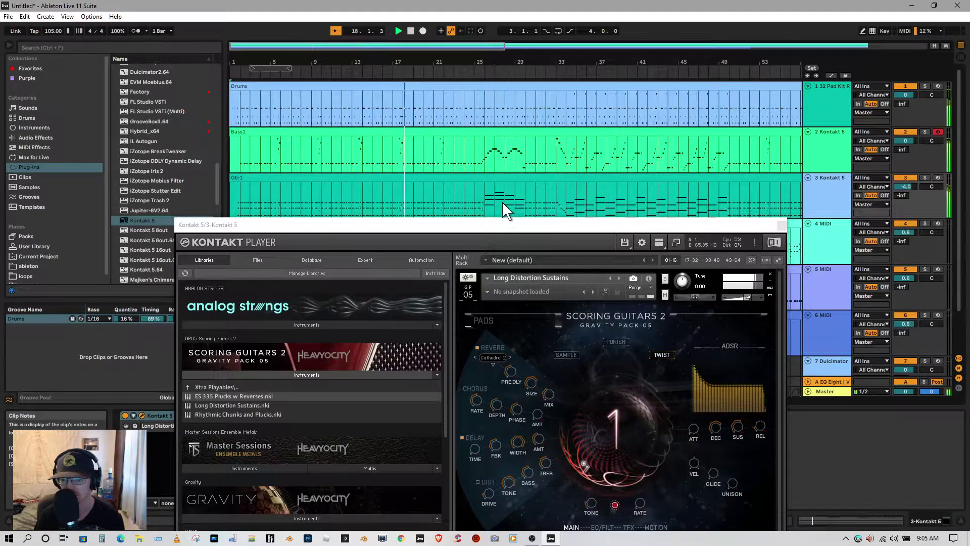
left_click_drag(503, 225, 638, 271)
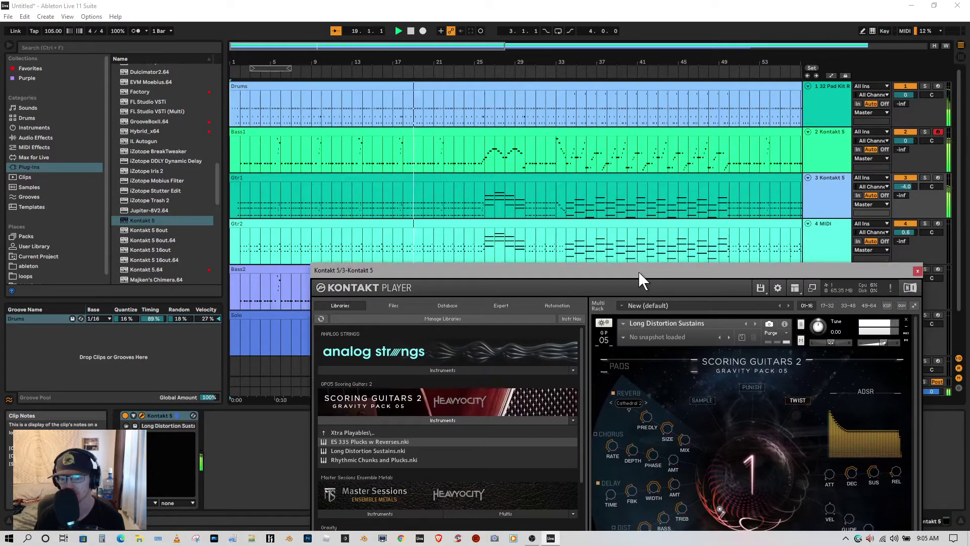
left_click(135, 218)
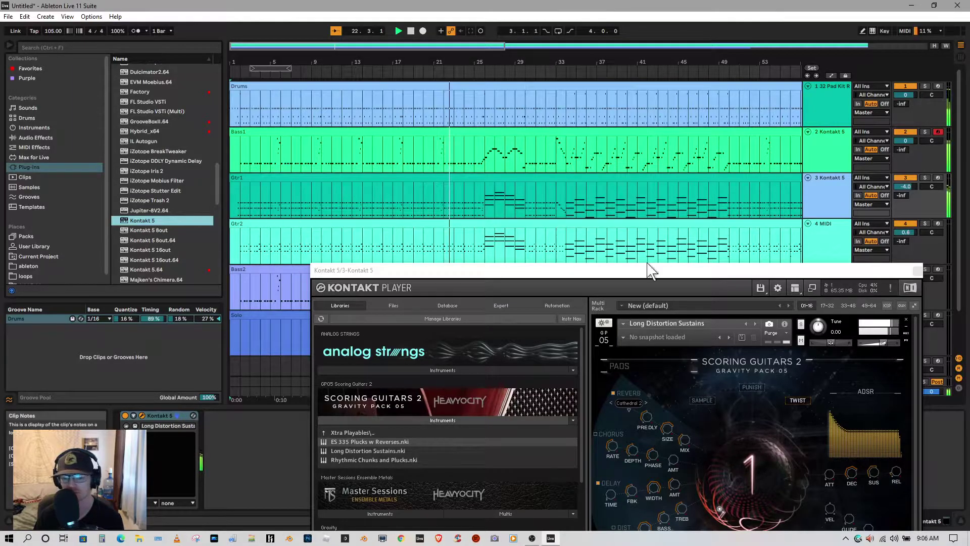
left_click_drag(857, 273, 637, 271)
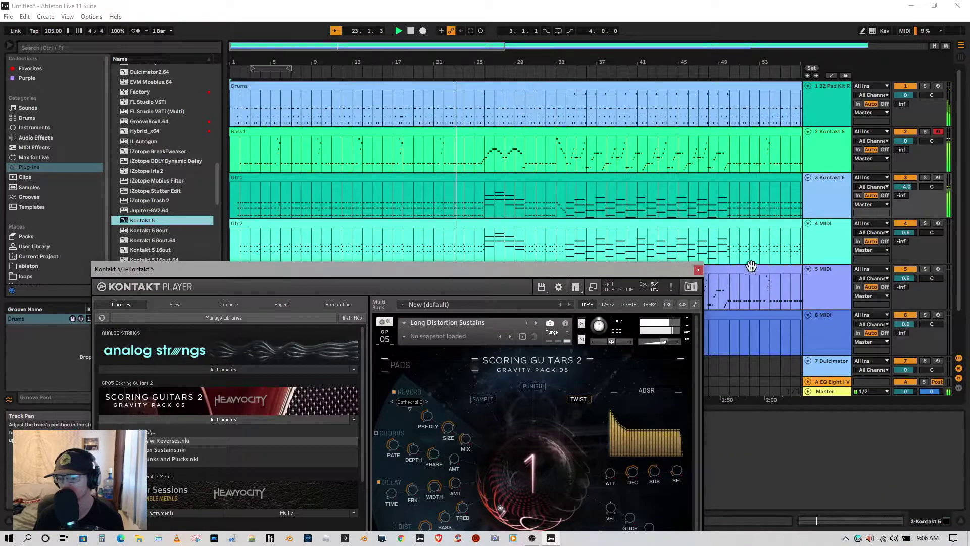
left_click(699, 268)
Step: Stop playback with the position reset to the start, and select track 4, the Gtr2 track, to show its devices
left_click_drag(141, 219, 399, 197)
left_click(410, 31)
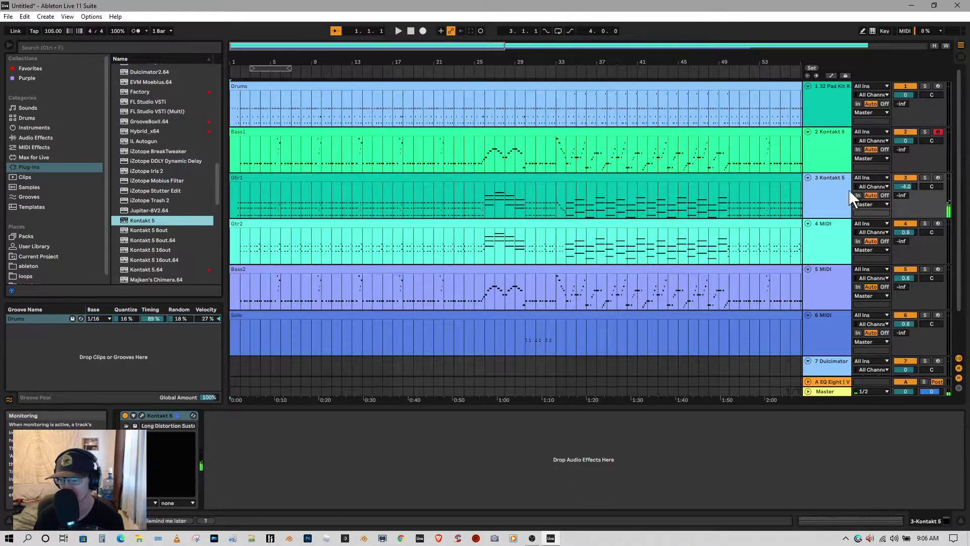
left_click(832, 191)
double_click(832, 190)
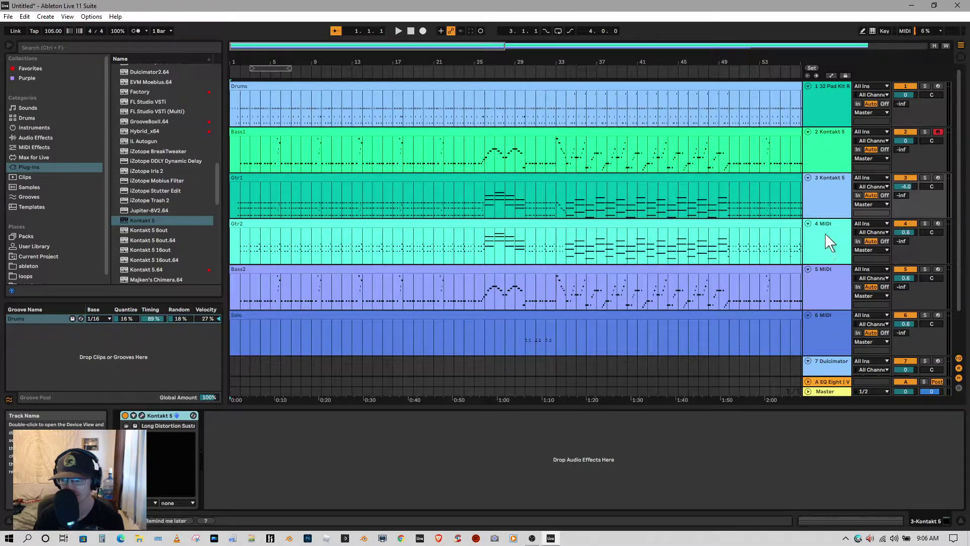
left_click(830, 247)
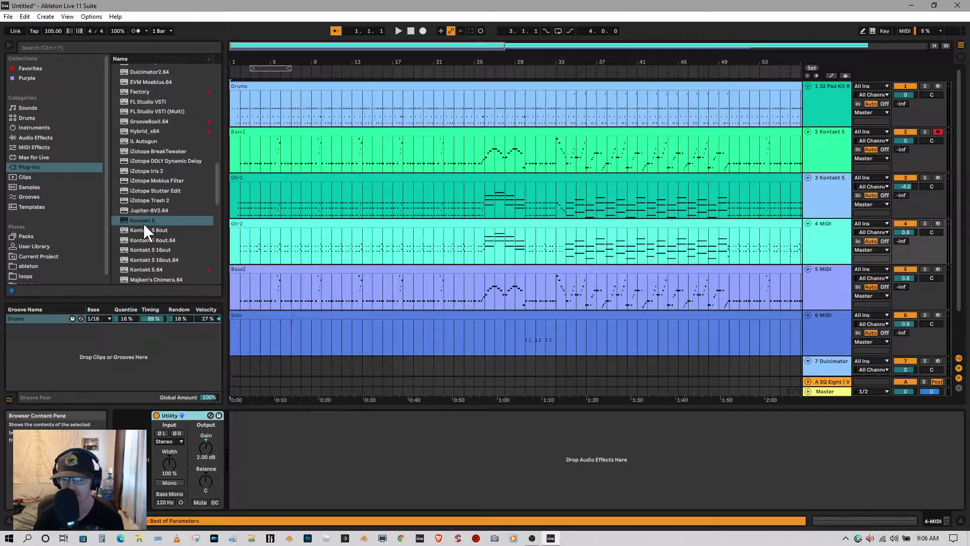
Step: Load Kontakt 5 onto track 4, the Gtr2 track, and start playback from about bar 10
left_click_drag(135, 223, 340, 257)
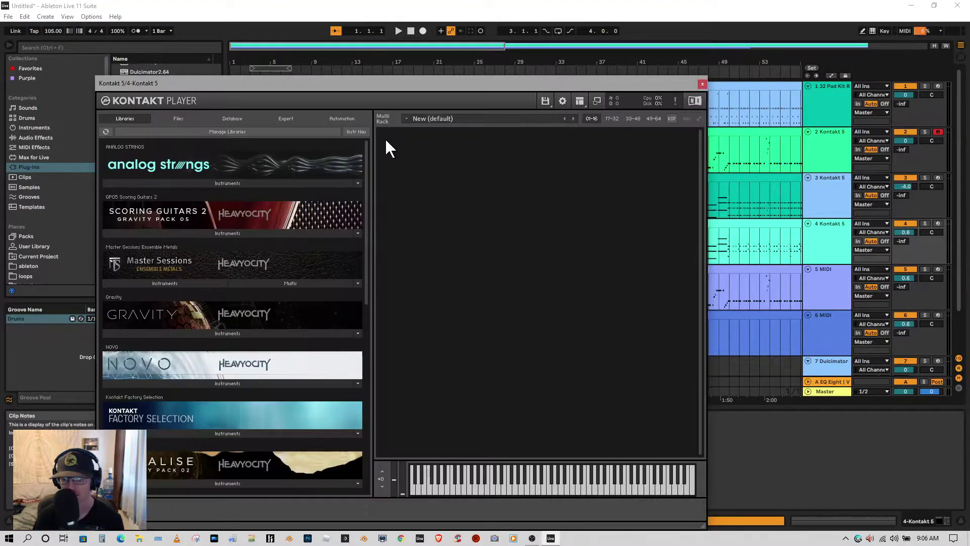
left_click_drag(369, 86, 592, 331)
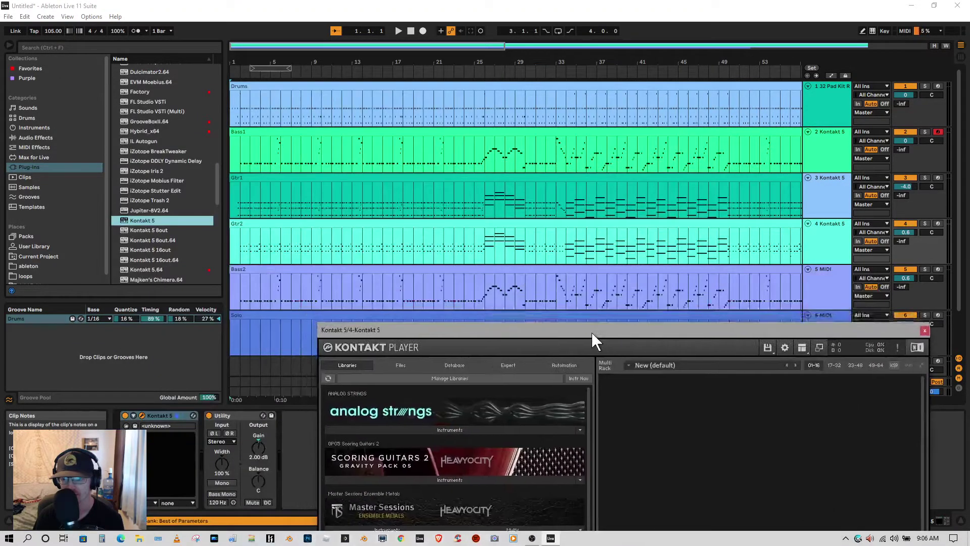
left_click(322, 73)
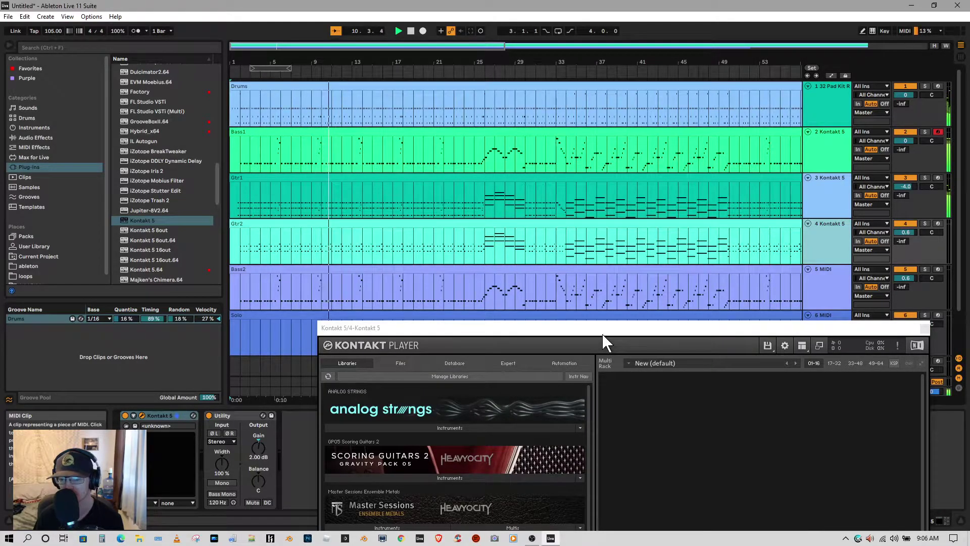
left_click_drag(606, 333, 525, 161)
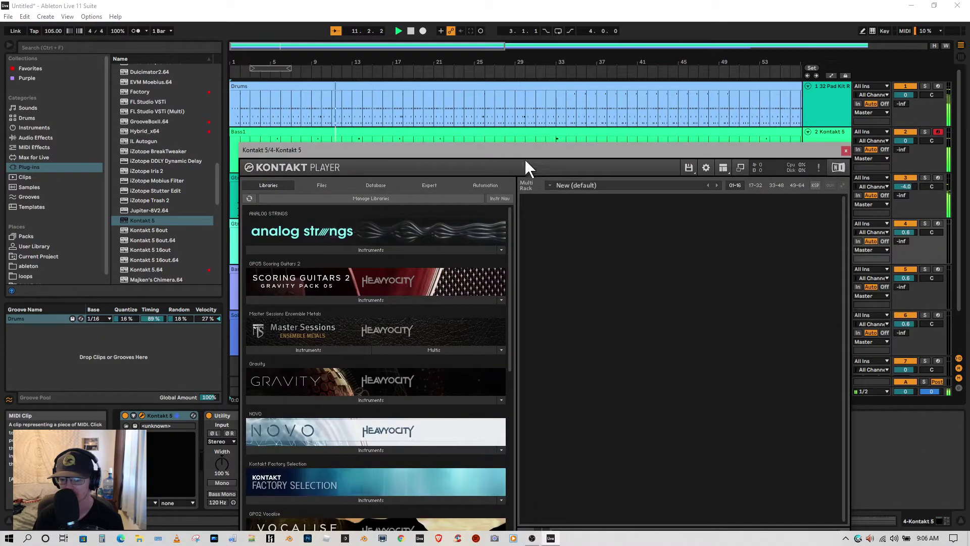
Step: Load Long Distortion Sustains from the Scoring Guitars 2 library into track 4's Kontakt and set its attack to 0.00 ms
left_click(351, 299)
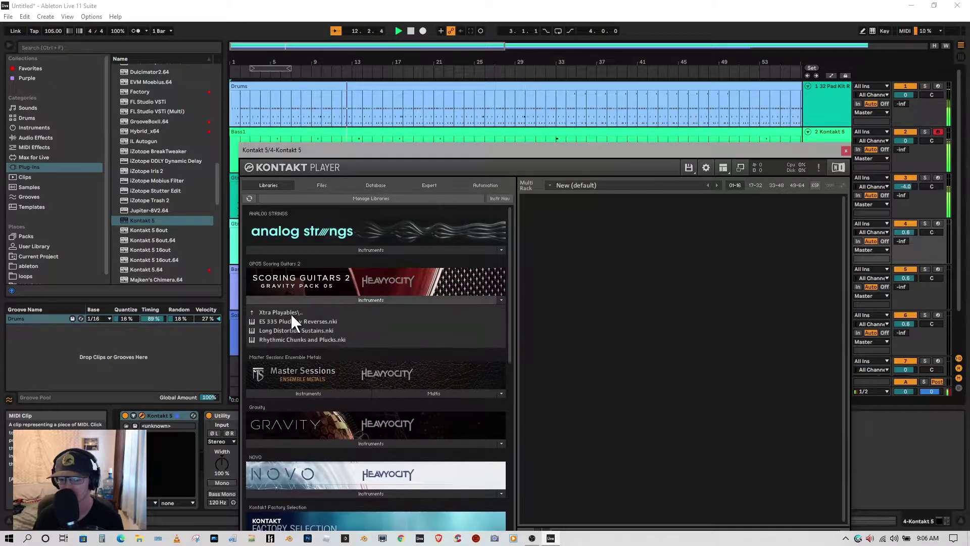
double_click(268, 325)
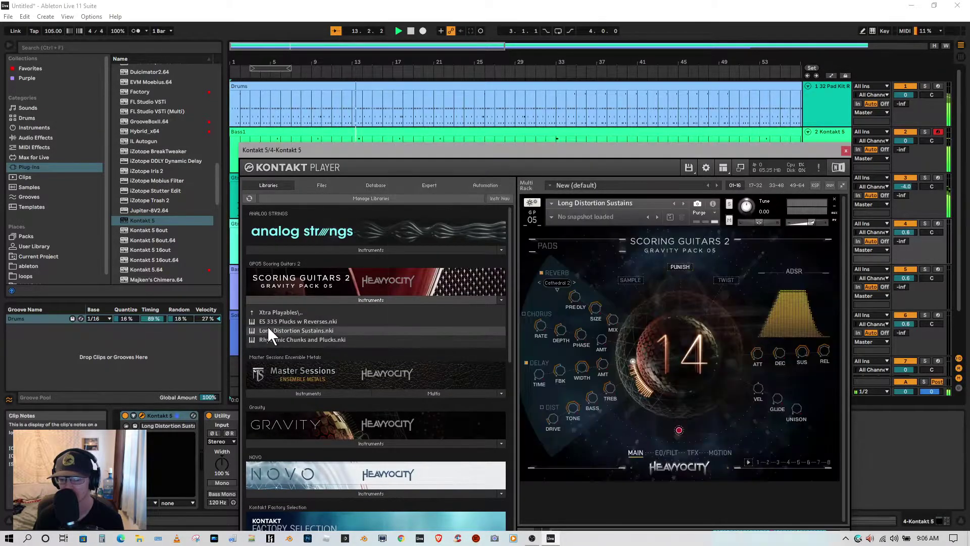
left_click_drag(590, 149, 397, 180)
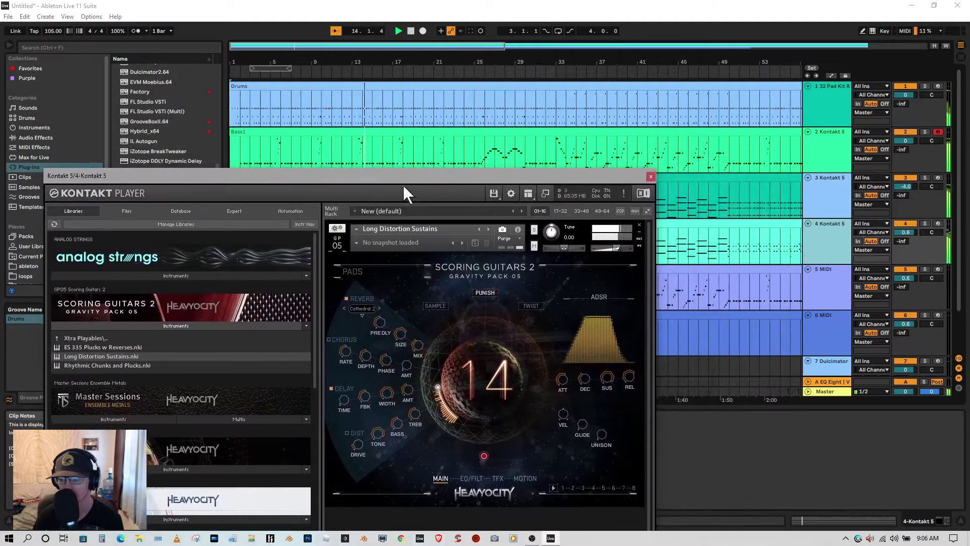
left_click_drag(557, 389, 560, 446)
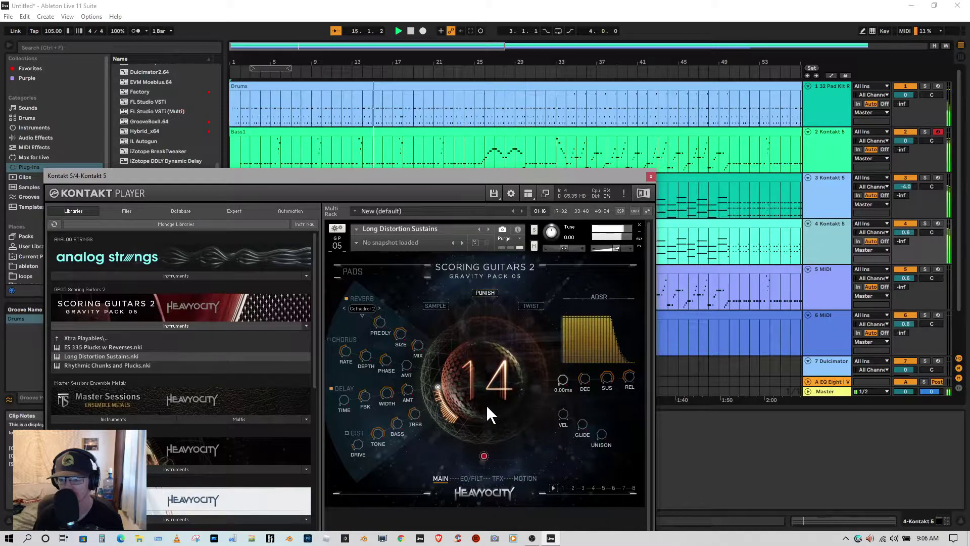
left_click_drag(421, 176, 459, 256)
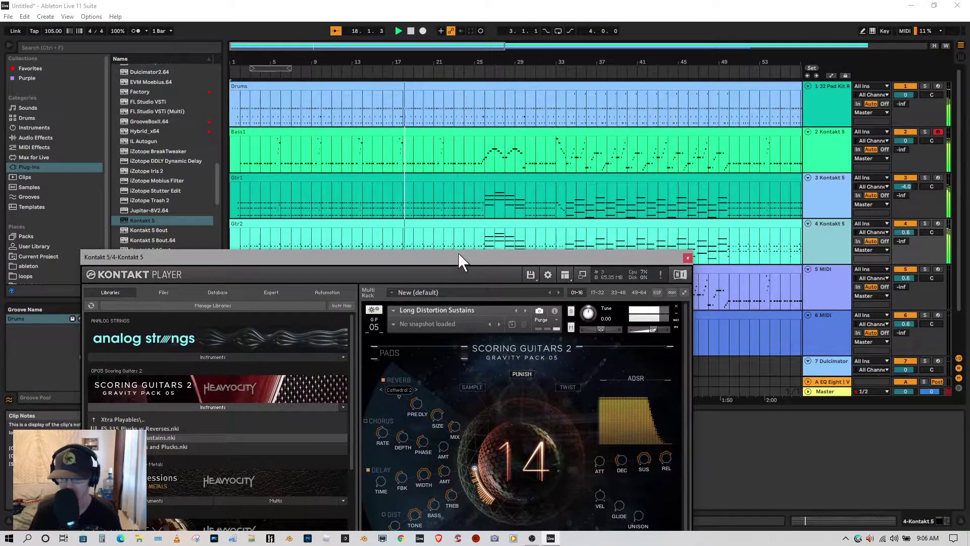
Step: Switch track 4's instrument to Rhythmic Chunks and Plucks and shorten its attack to the minimum
left_click(526, 310)
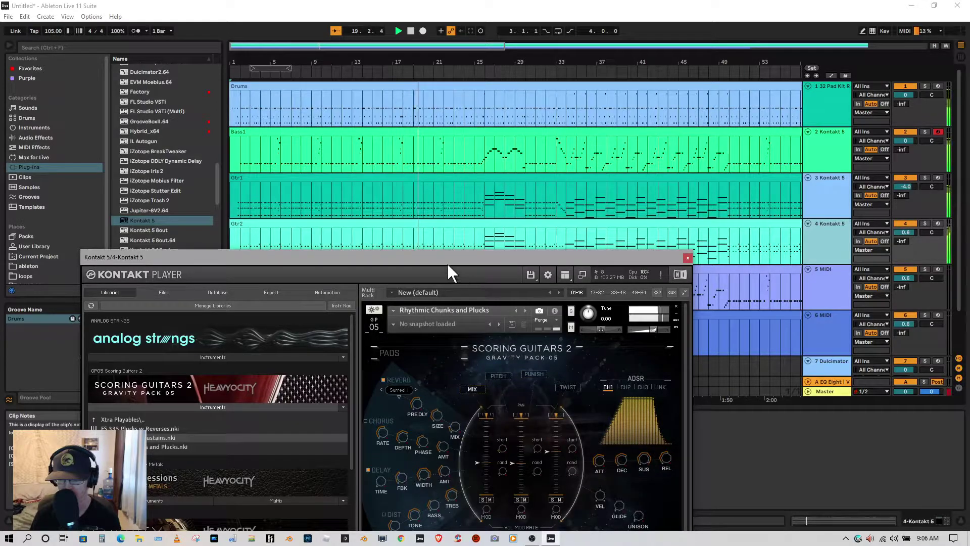
left_click_drag(456, 263, 399, 187)
left_click_drag(543, 385, 544, 415)
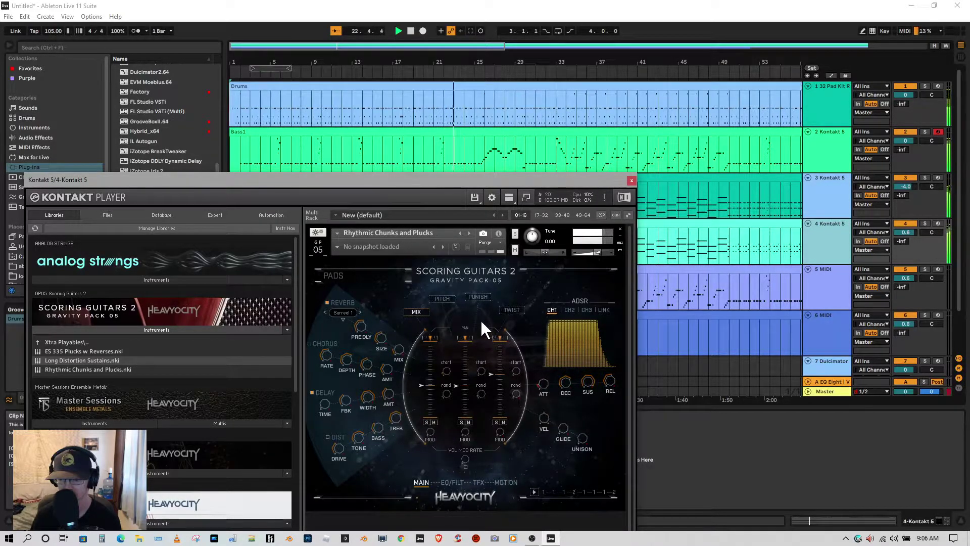
Step: Solo track 4 and lower the sustain of Rhythmic Chunks and Plucks to about half level
left_click_drag(426, 179, 577, 289)
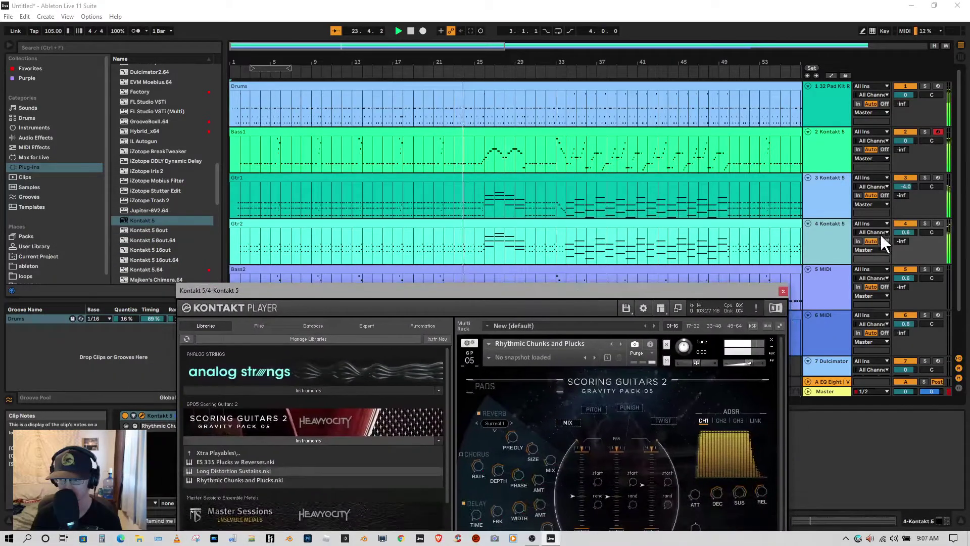
left_click(926, 224)
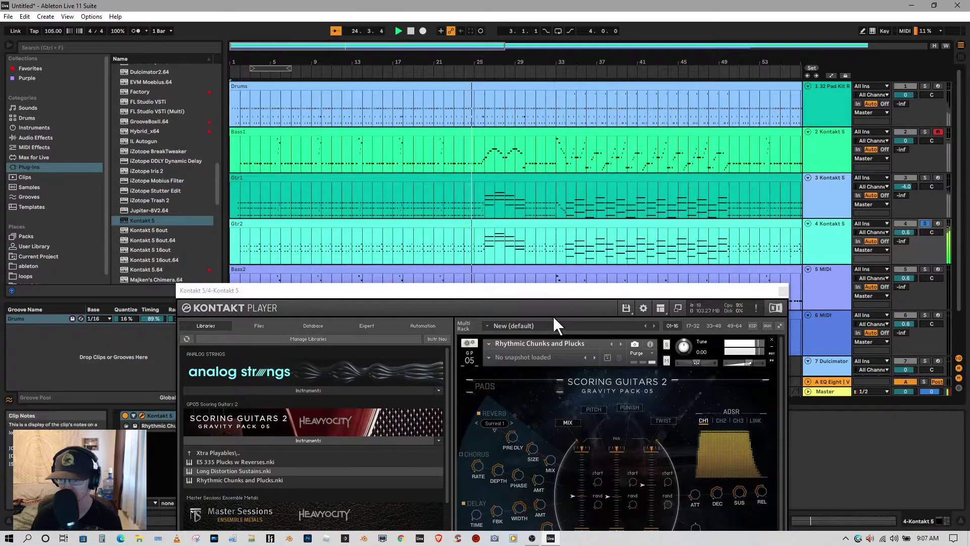
left_click(542, 290)
left_click_drag(542, 291, 452, 109)
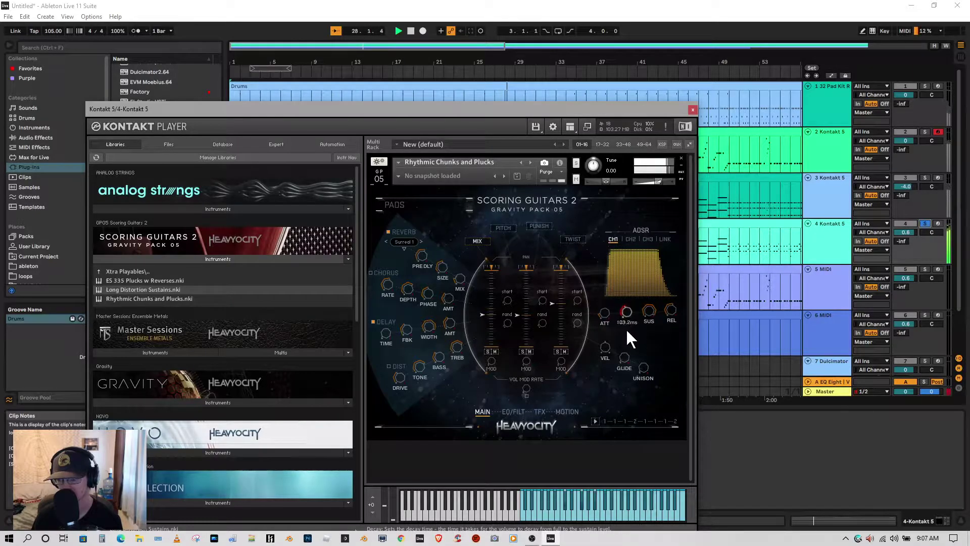
left_click_drag(650, 311, 633, 335)
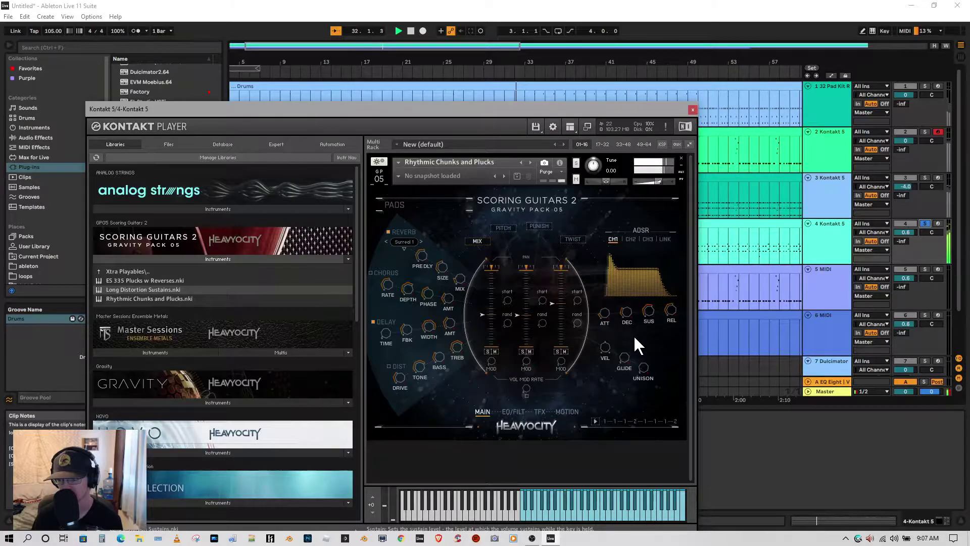
Step: Switch track 4's instrument to ES 335 Plucks w Reverses, replay from about bar 11, and unsolo the track
left_click(531, 161)
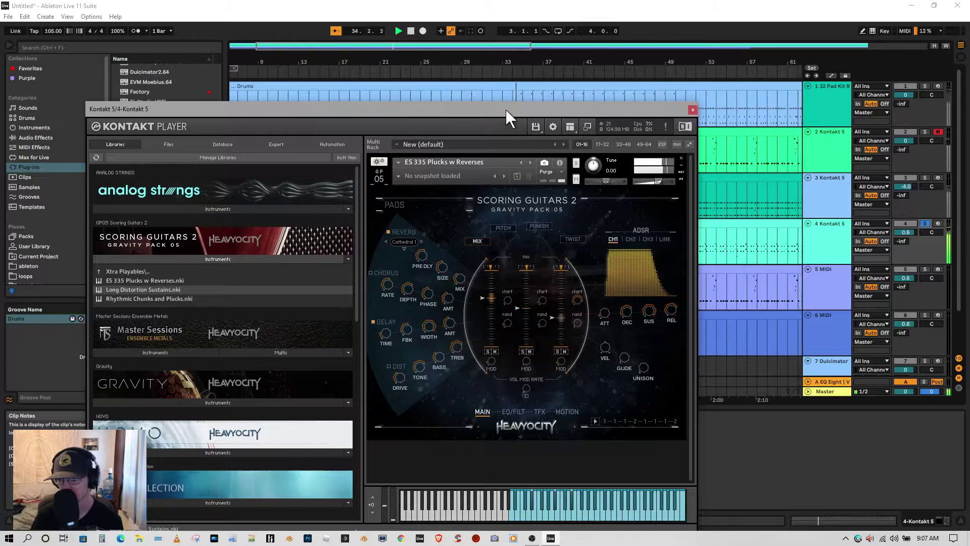
left_click_drag(506, 109, 581, 318)
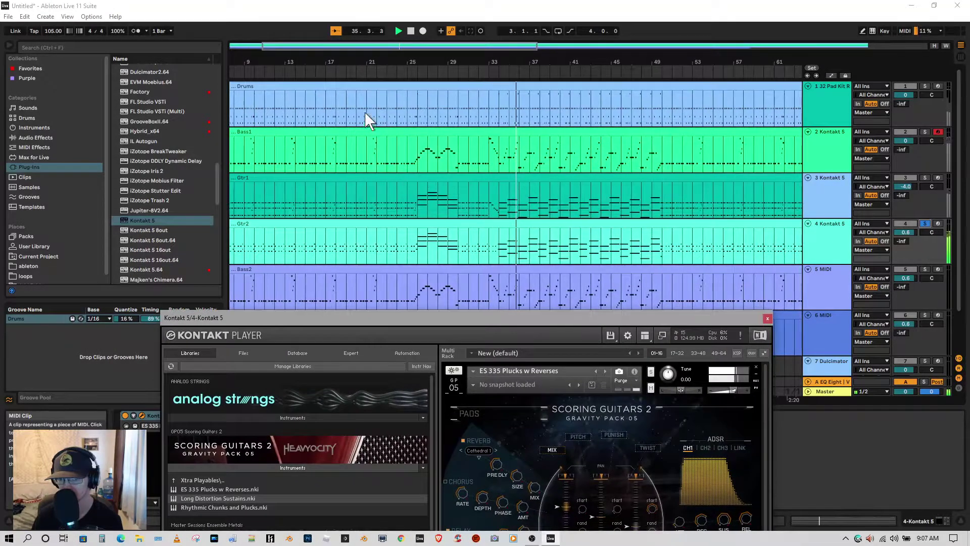
left_click(273, 71)
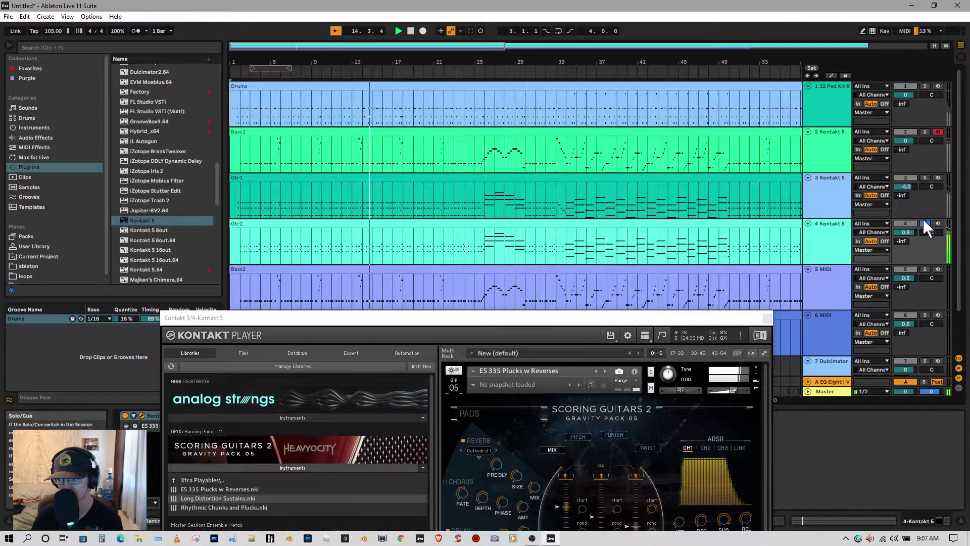
left_click(925, 224)
Step: Show the PUNISH control of ES 335 Plucks w Reverses and set it to 18
left_click_drag(484, 317, 412, 148)
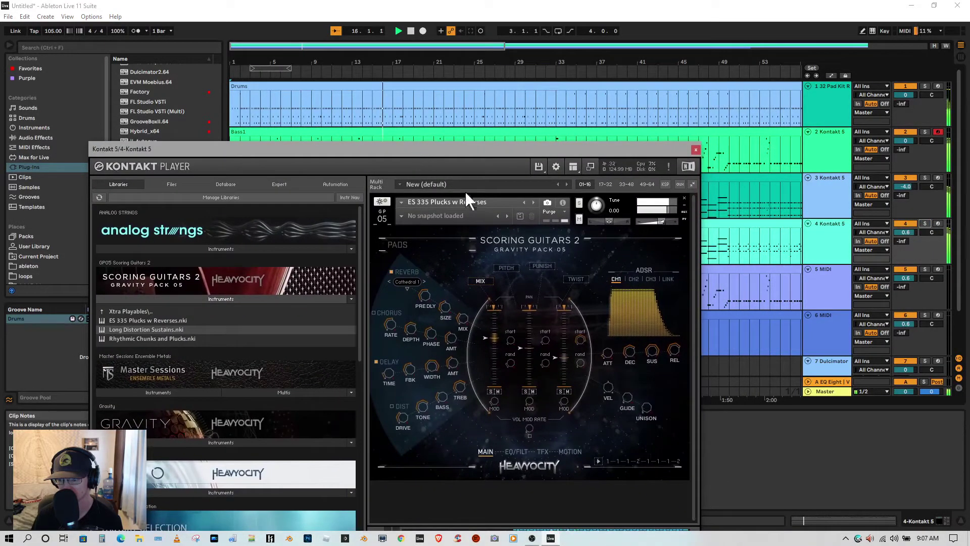
left_click(535, 267)
left_click_drag(535, 326, 509, 332)
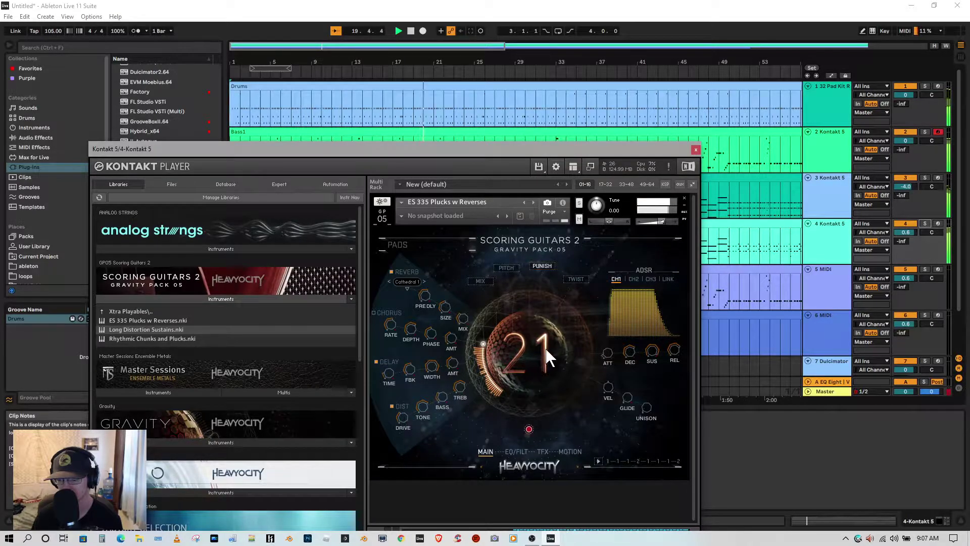
left_click_drag(527, 348, 526, 353)
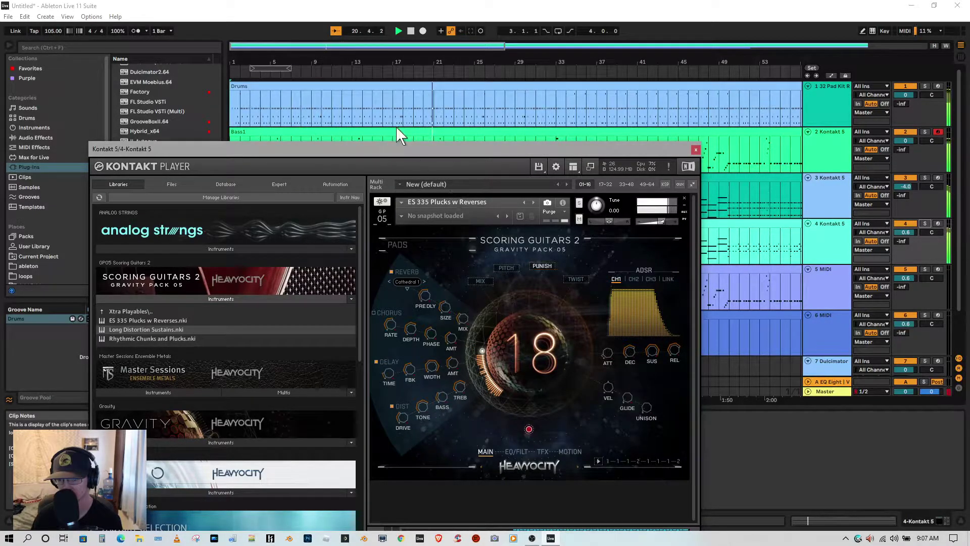
Step: Open the Gtr2 clip's notes, move the Kontakt window out of the way, and stop playback with the position reset to the start
left_click_drag(396, 146, 453, 305)
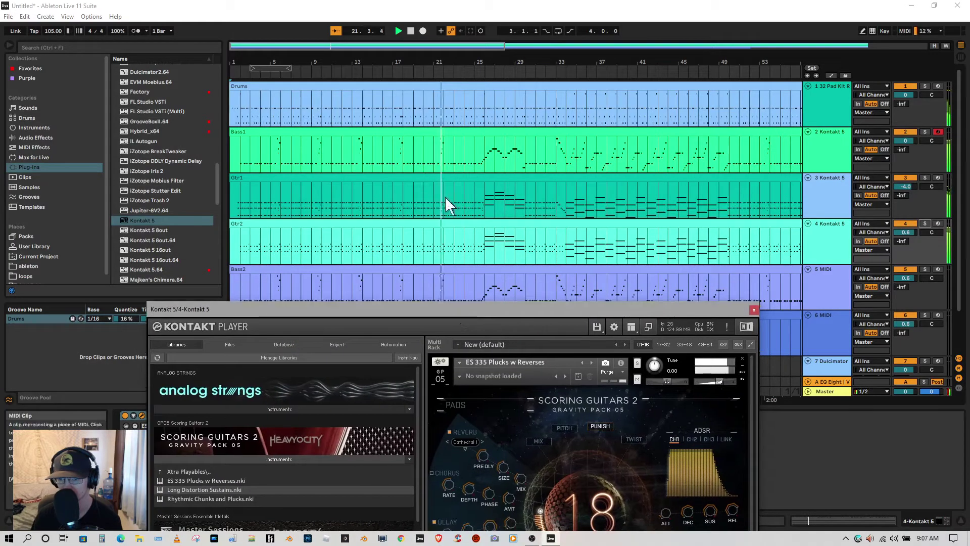
left_click(399, 227)
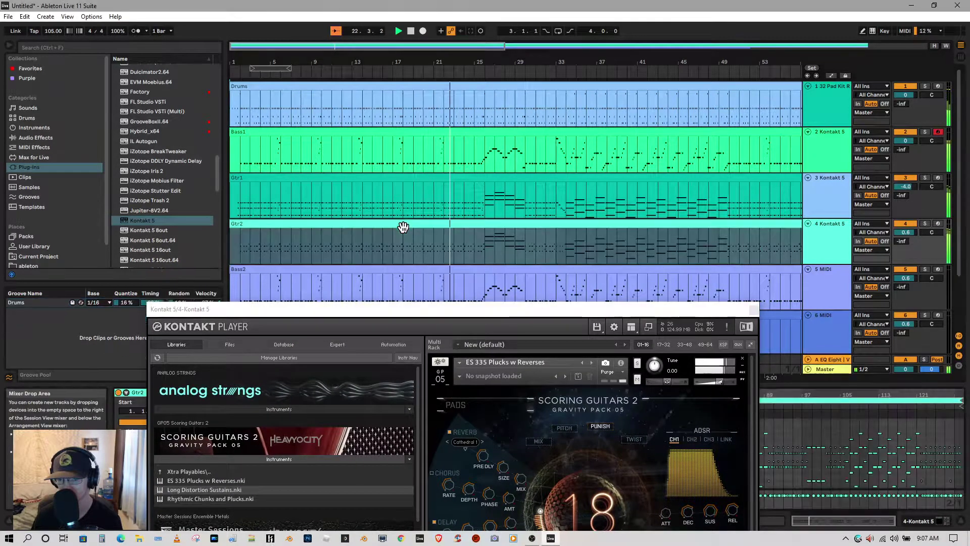
left_click_drag(542, 307, 0, 96)
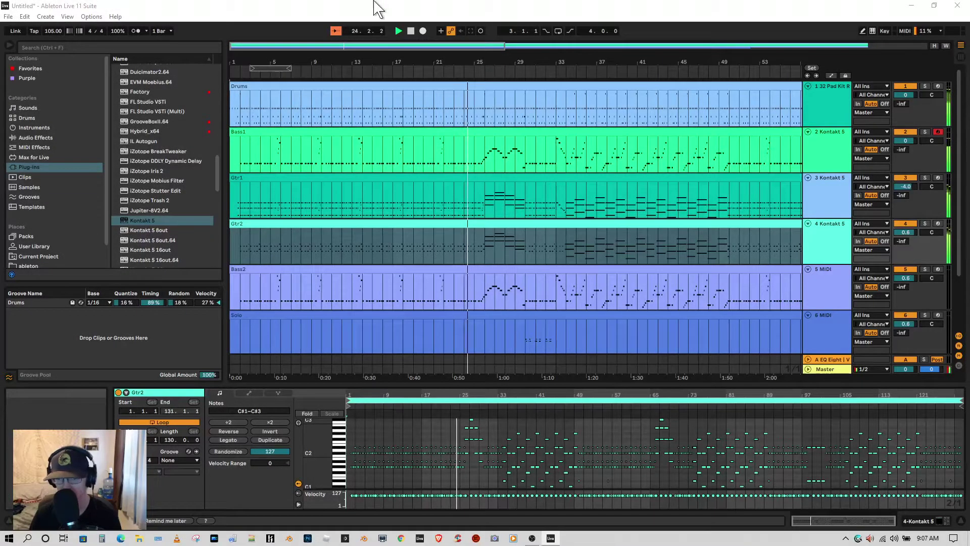
left_click(412, 31)
left_click(412, 32)
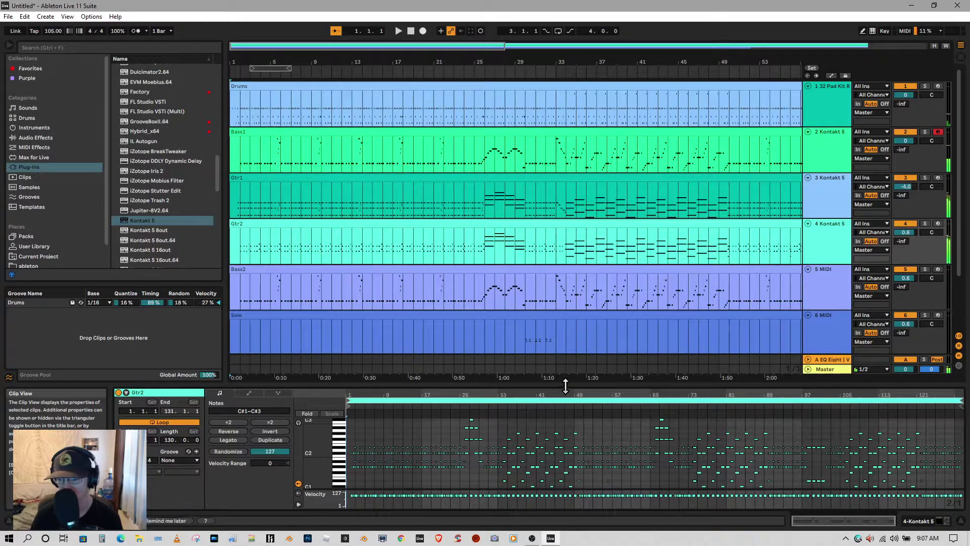
Step: Enlarge the note editor and transpose all notes of the Gtr2 clip down one octave
left_click_drag(566, 386, 564, 290)
left_click(529, 356)
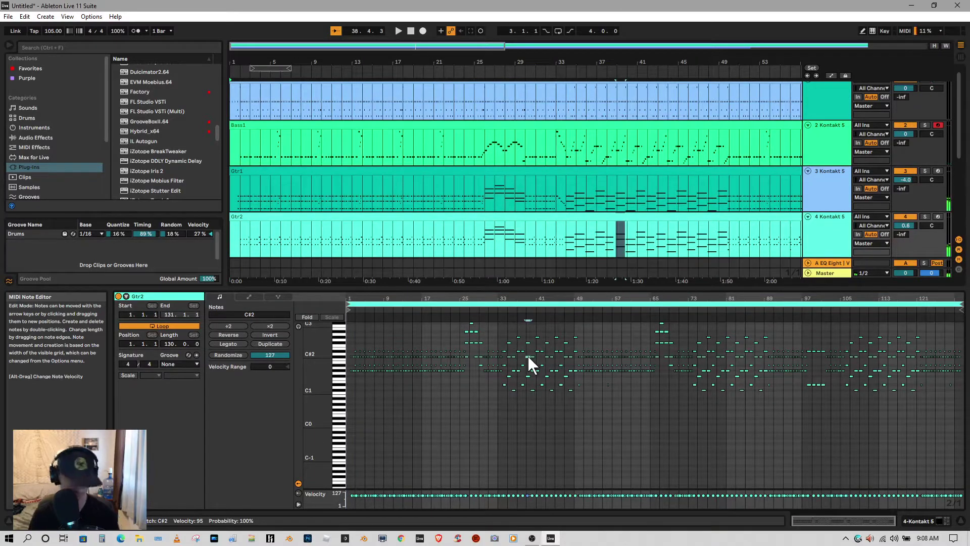
key("ctrl+a")
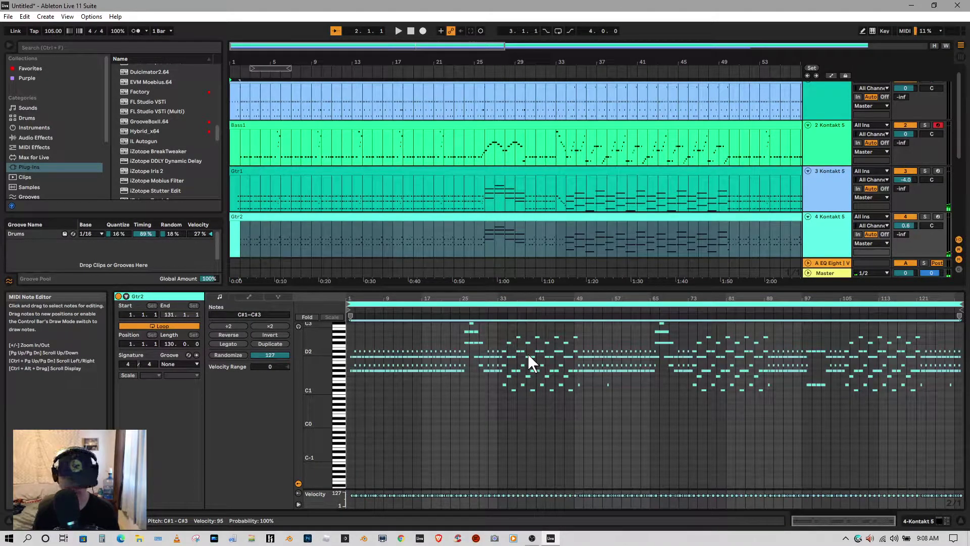
key("shift+Down")
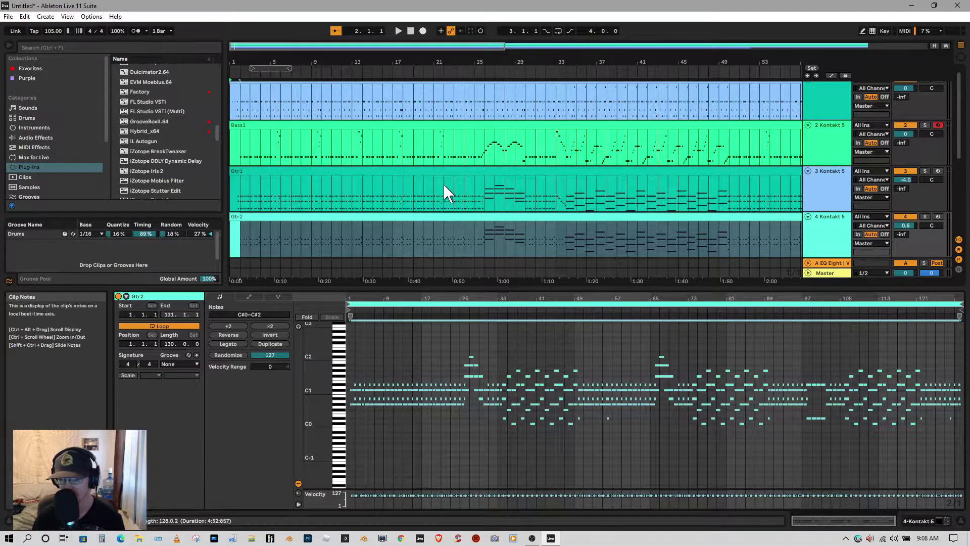
Step: Replay the arrangement from about bar 8 to hear the transposed Gtr2 part, and shrink the note editor to show more tracks
scroll(445, 187, "up", 1)
left_click(307, 66)
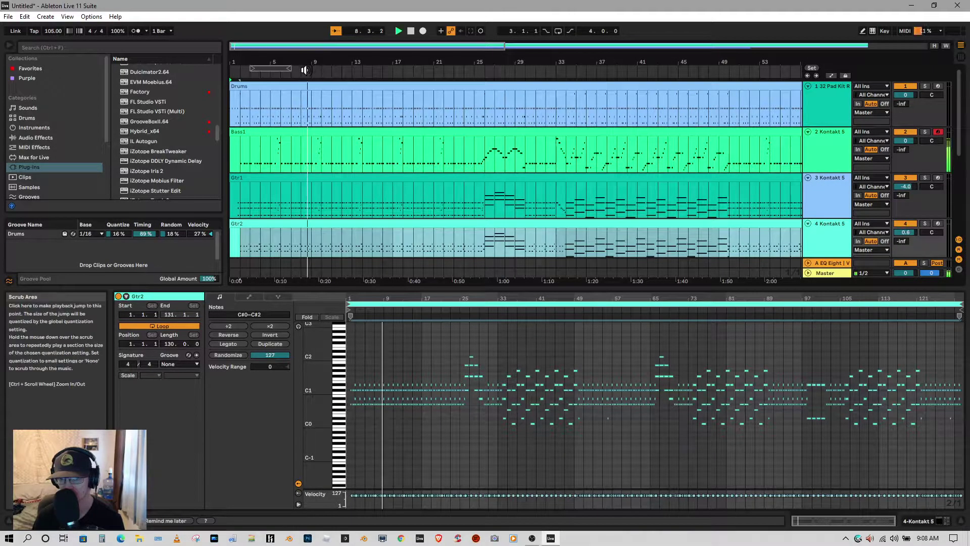
left_click_drag(530, 288, 537, 354)
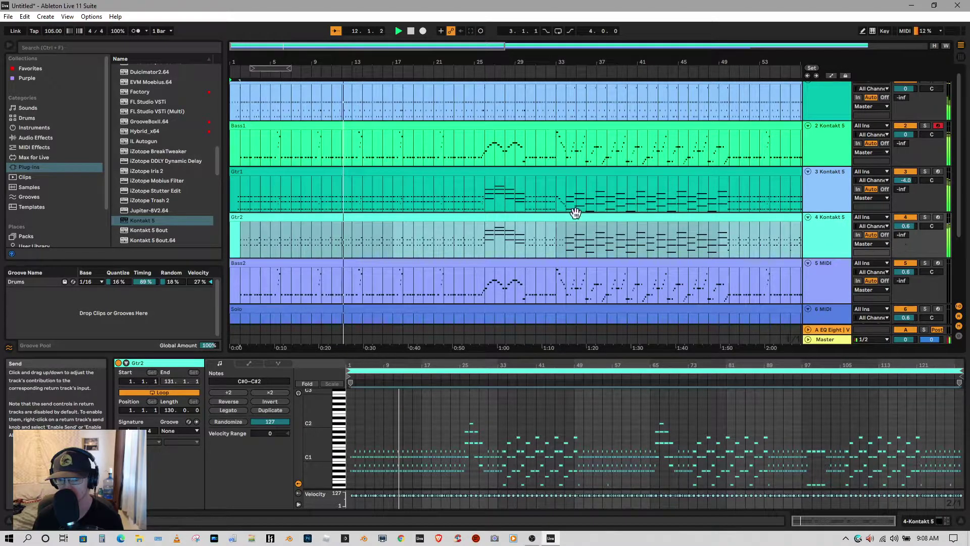
scroll(559, 213, "up", 2)
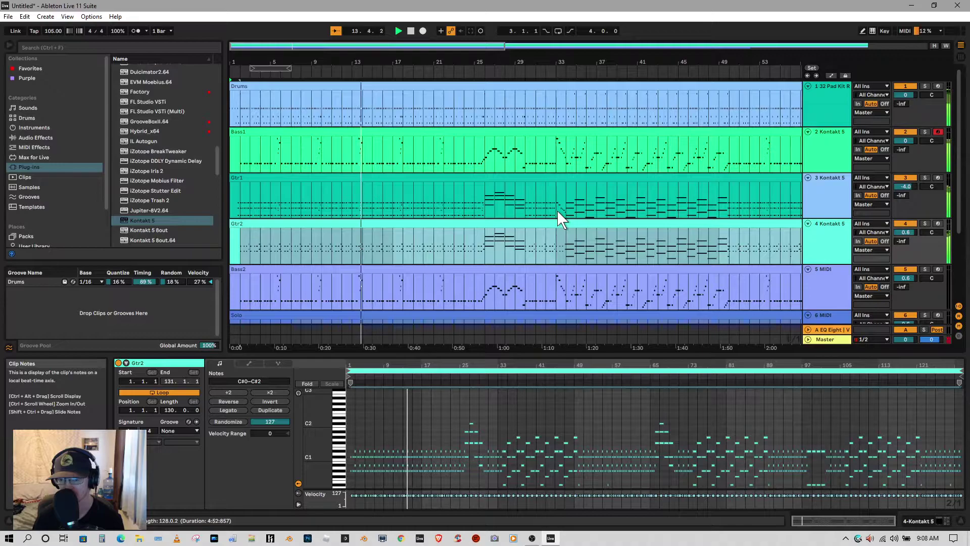
scroll(558, 212, "down", 3)
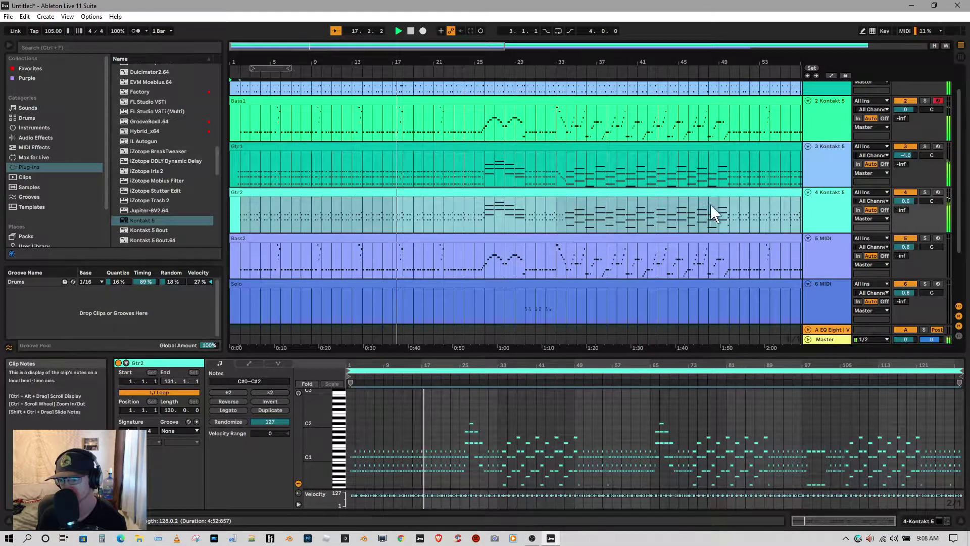
scroll(715, 213, "up", 1)
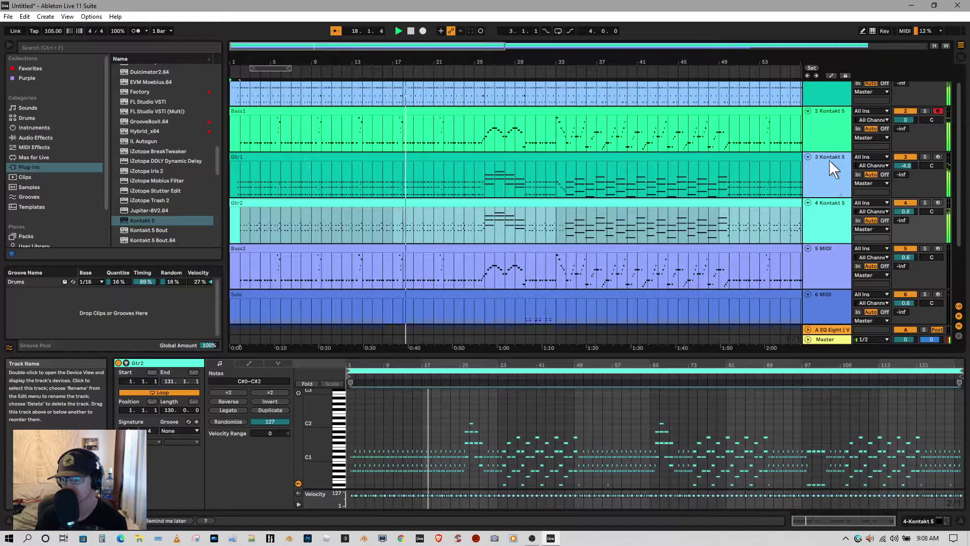
Step: Switch to the Session View mixer and pan track 3 to the left and track 4 to the right
left_click(960, 59)
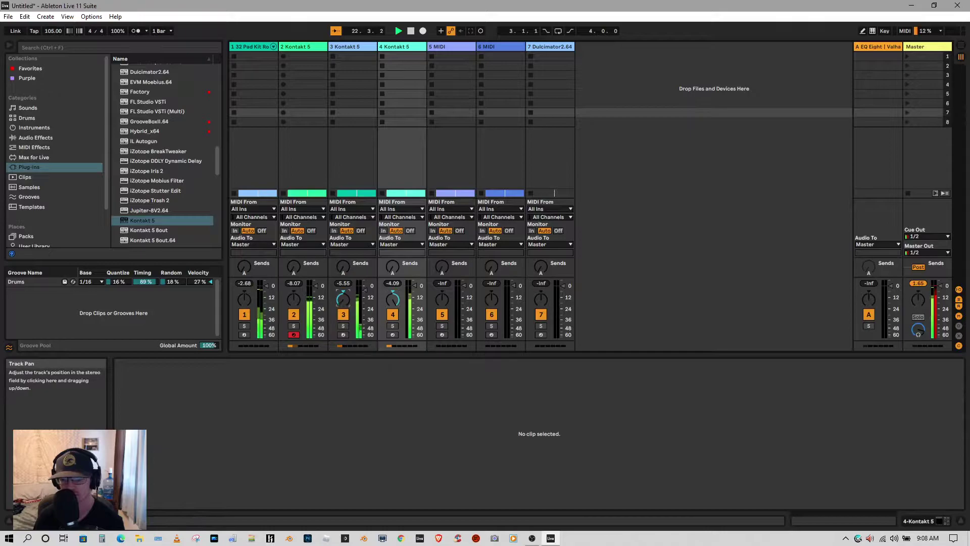
left_click(393, 299)
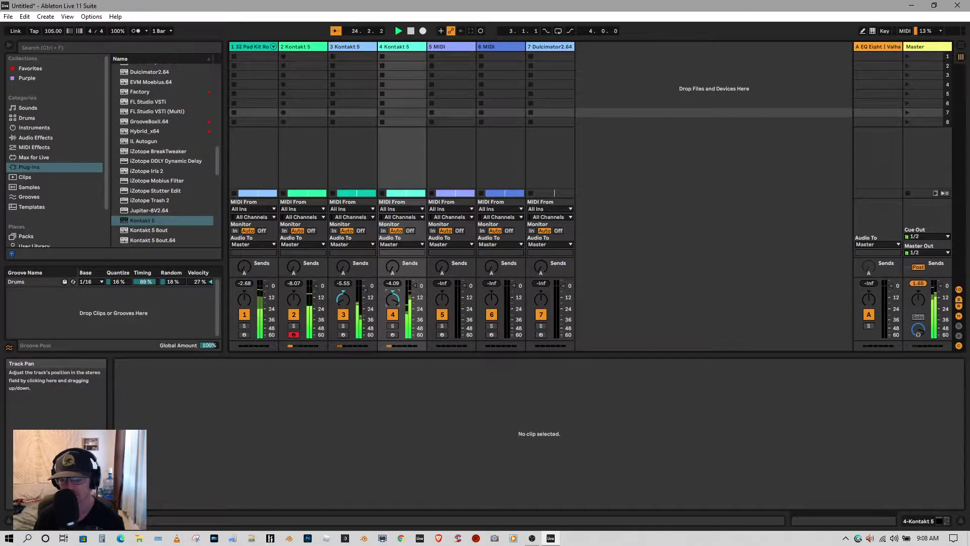
Step: Pan track 2 to 33L, return to the Arrangement View, and stop playback with the position reset to the start
left_click_drag(292, 298, 292, 321)
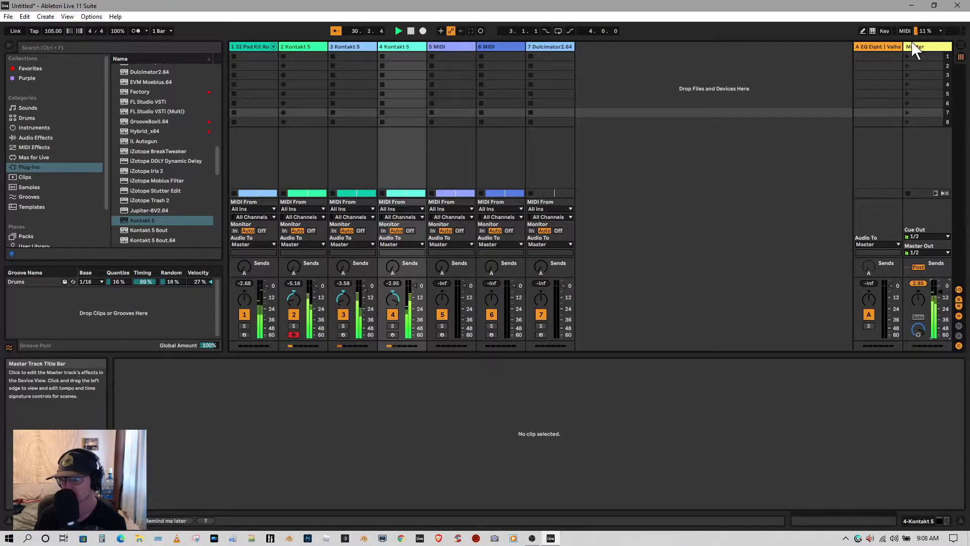
key("Tab")
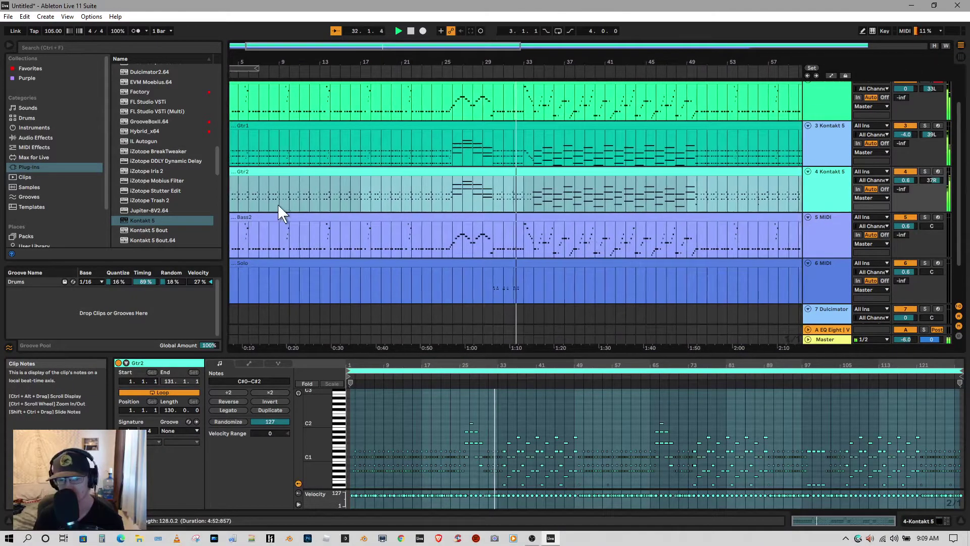
double_click(411, 31)
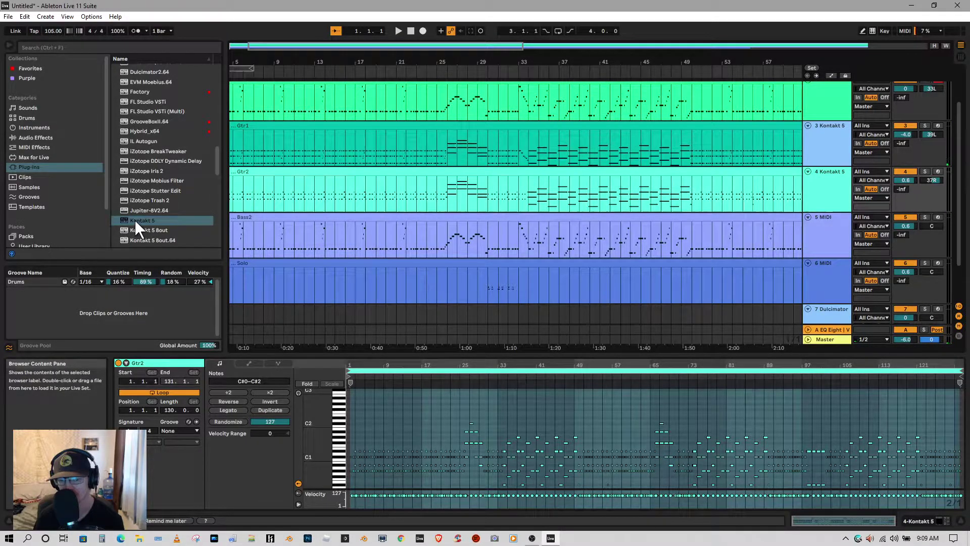
Step: Load the Kontakt 5 plug-in onto the Bass2 track and bring its window into full view
left_click_drag(135, 220, 244, 231)
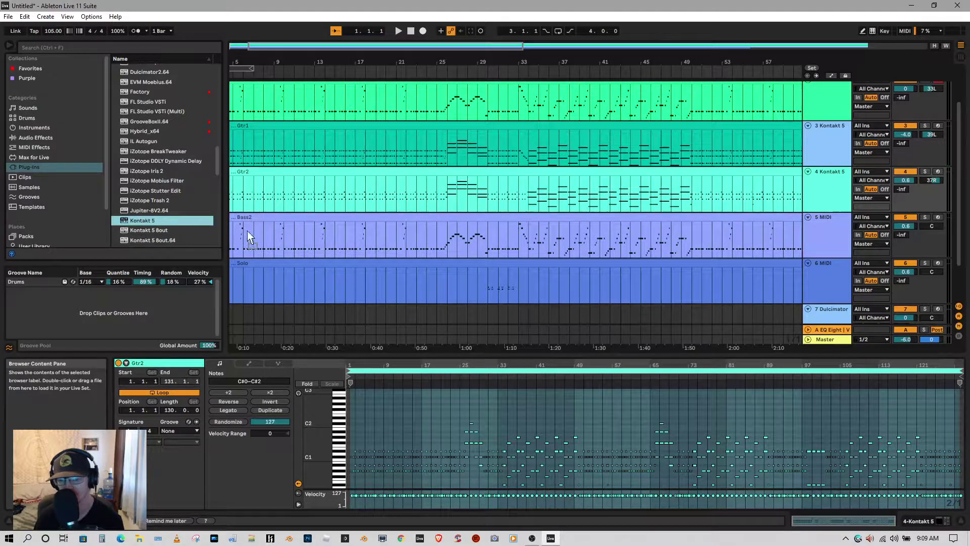
left_click_drag(359, 240, 359, 240)
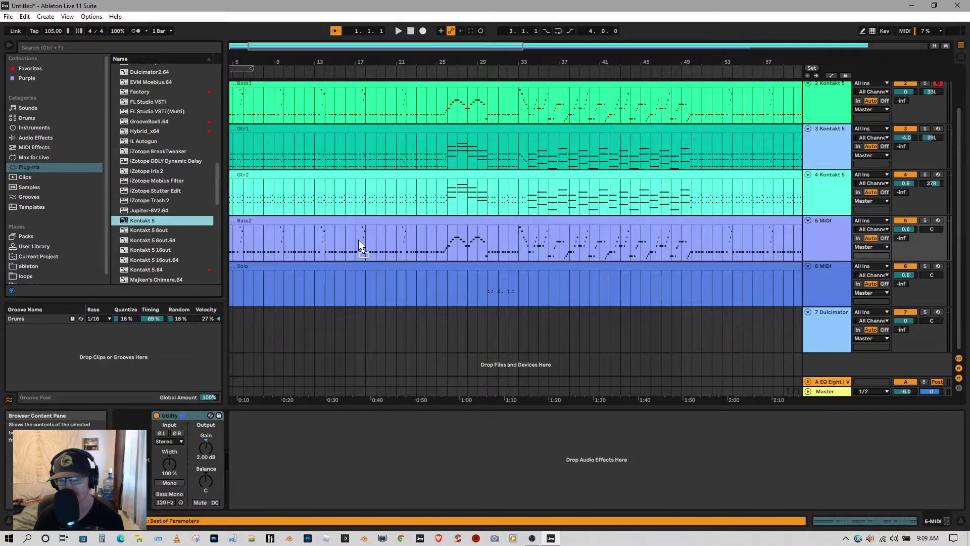
left_click_drag(359, 240, 380, 235)
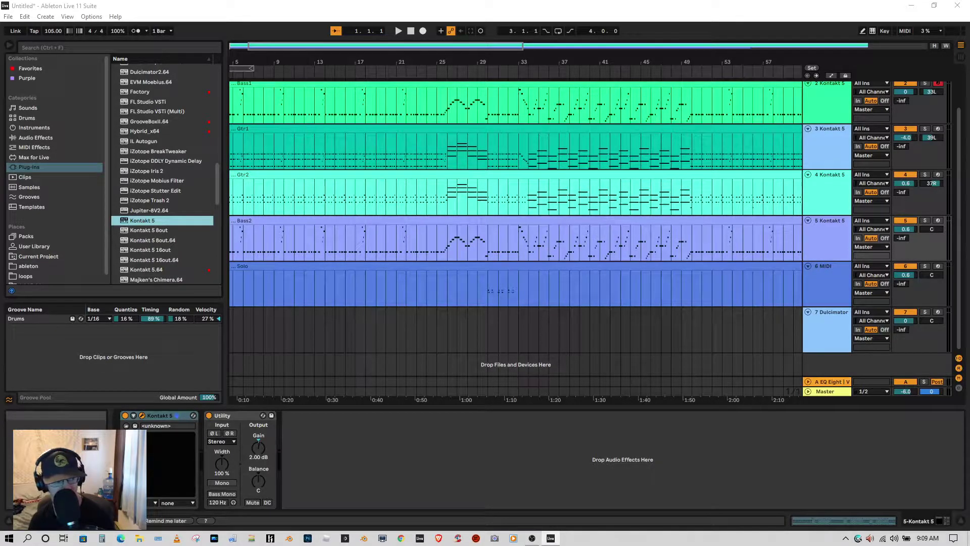
left_click_drag(0, 55, 458, 53)
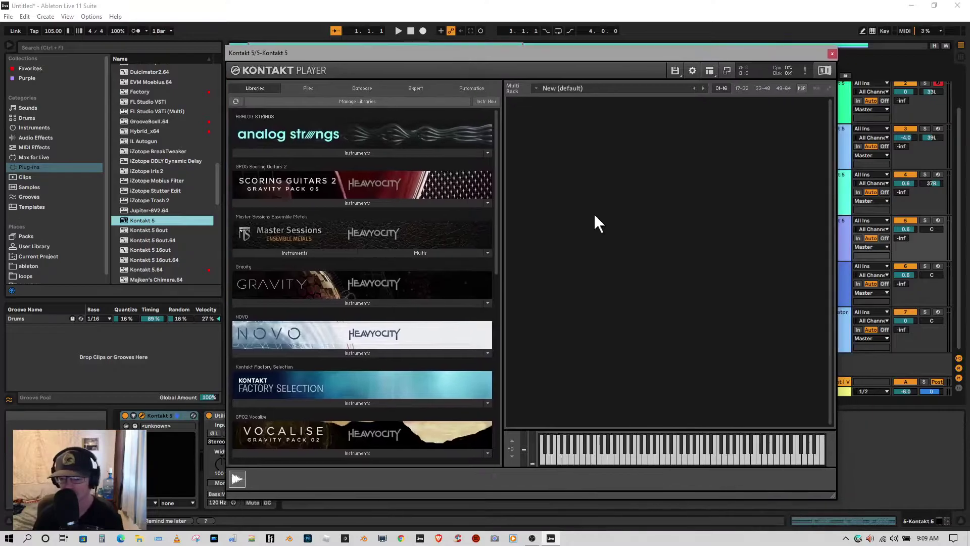
Step: Load the SUBSTANCE.nki instrument from the Substance library into track 5's Kontakt rack
left_click_drag(497, 151, 513, 363)
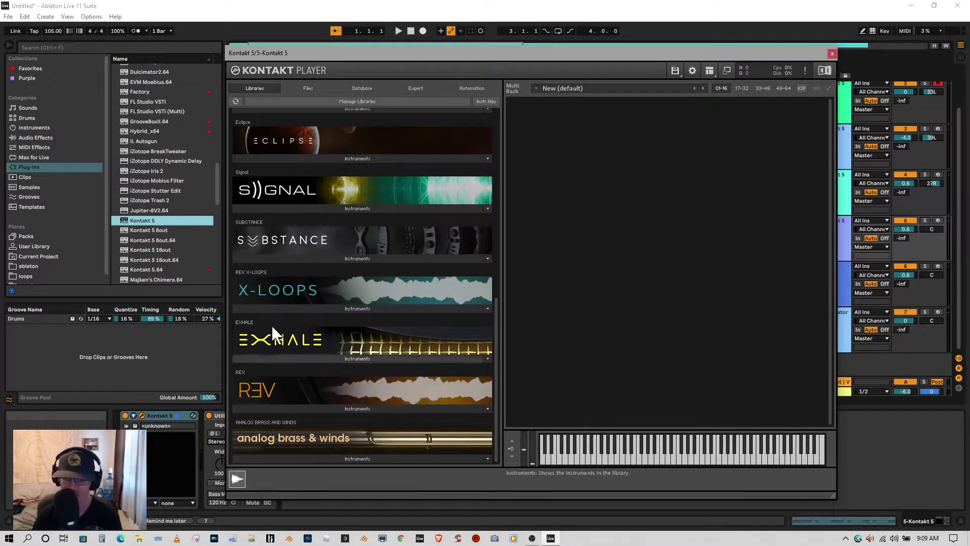
left_click(350, 258)
left_click_drag(260, 270, 663, 196)
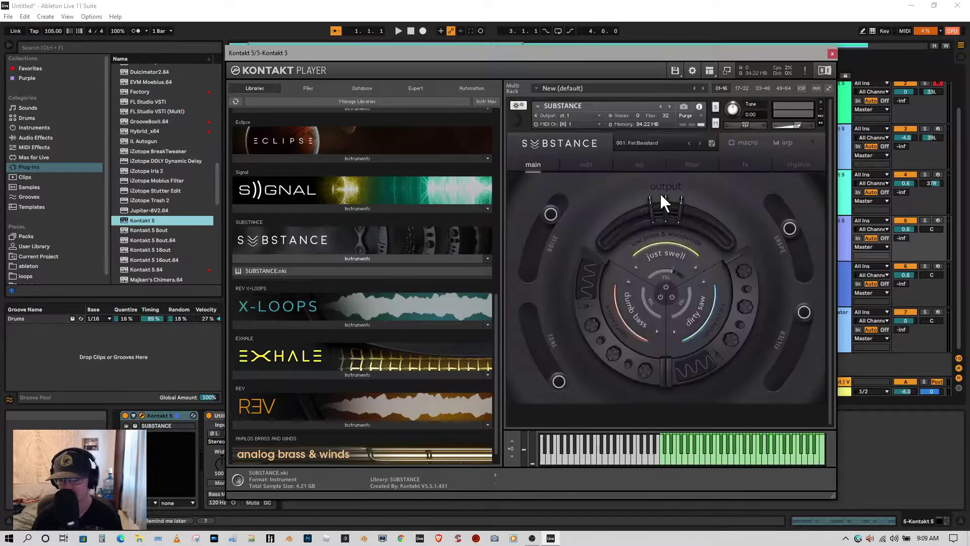
Step: Play the arrangement from about bar 9 with the Kontakt window moved aside, and change the Substance preset to 003. Apocalypse Drop
left_click_drag(549, 52, 438, 85)
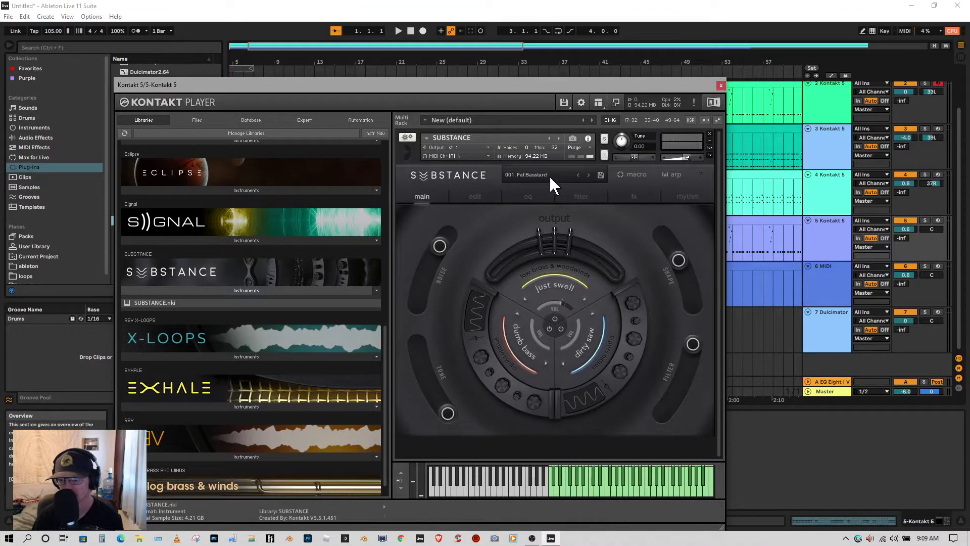
left_click_drag(442, 82, 425, 193)
left_click(277, 71)
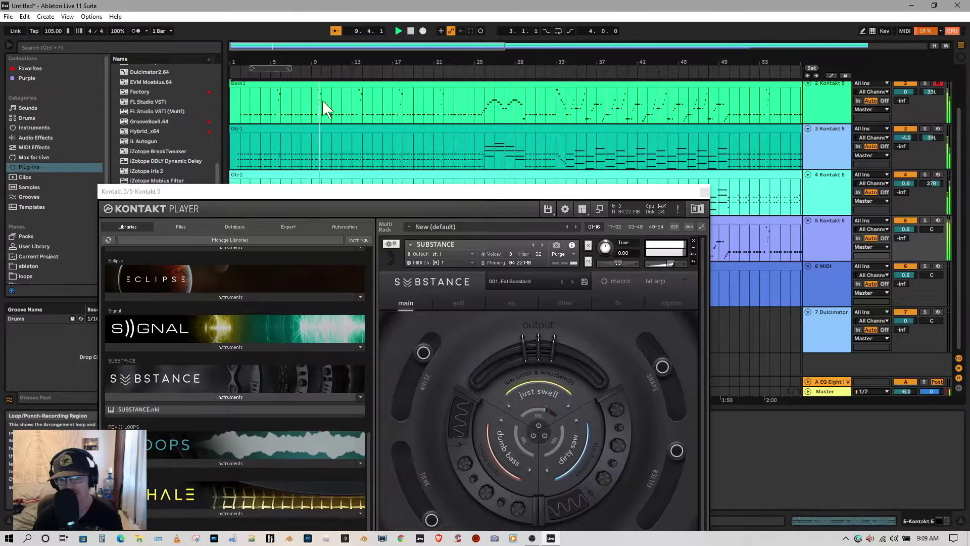
left_click(574, 281)
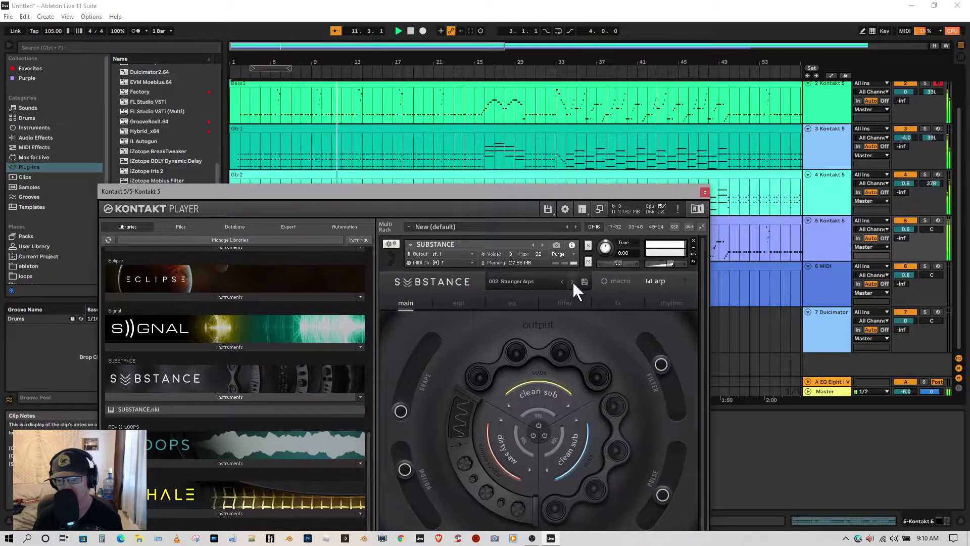
left_click(573, 281)
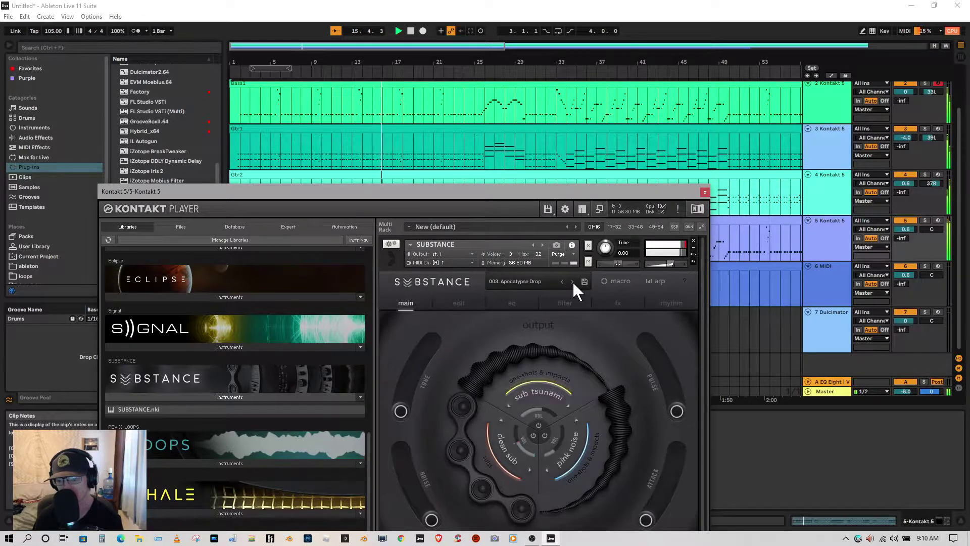
Step: Close the Kontakt window, bring the Drums track back into view, and stop playback with the position reset to the start
left_click(705, 193)
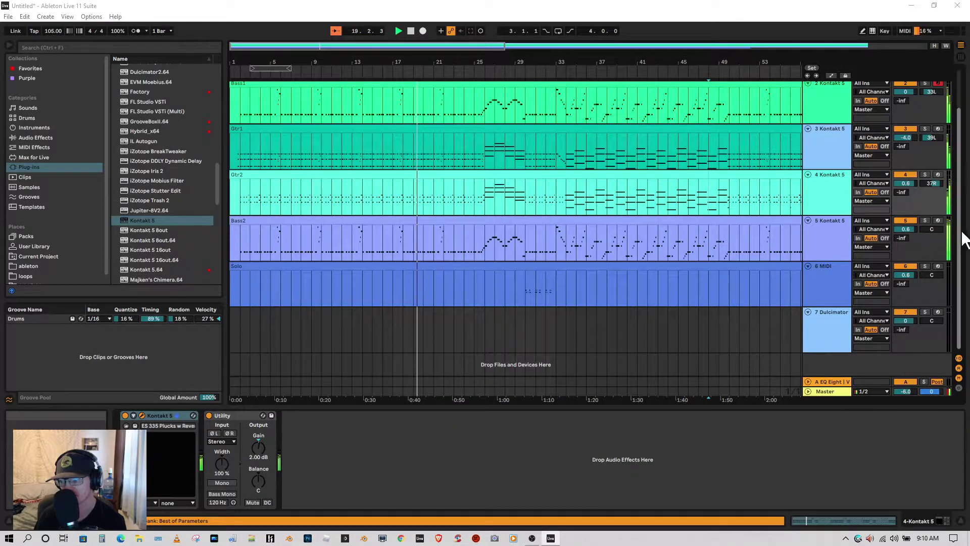
scroll(966, 220, "up", 2)
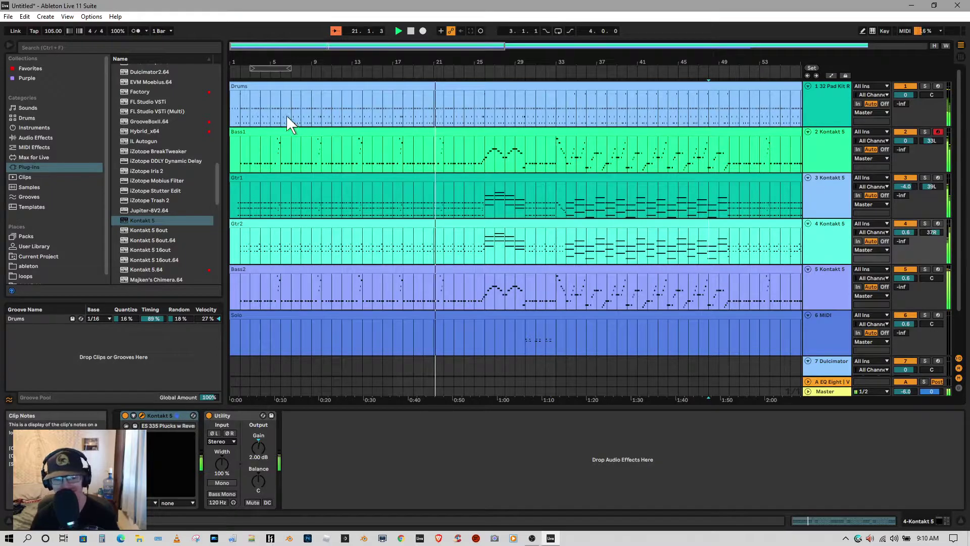
left_click(411, 32)
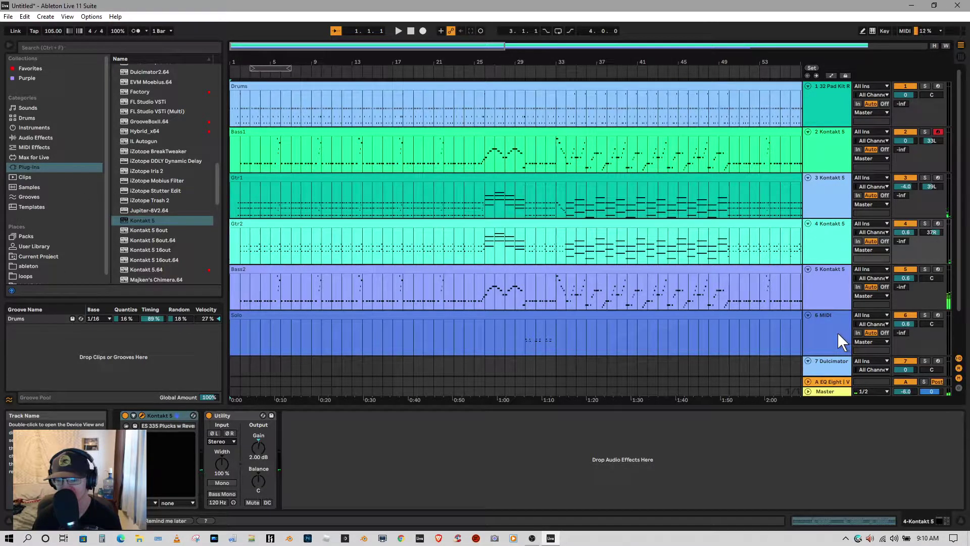
Step: Reopen track 5's Substance instrument, audition notes on its keyboard, examine its sound edit page, and close the window
left_click(830, 269)
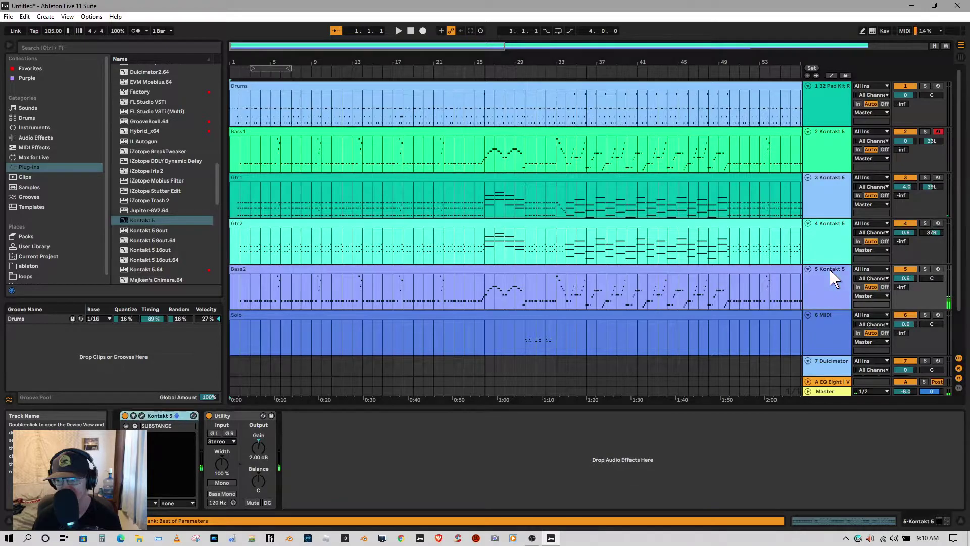
left_click(142, 415)
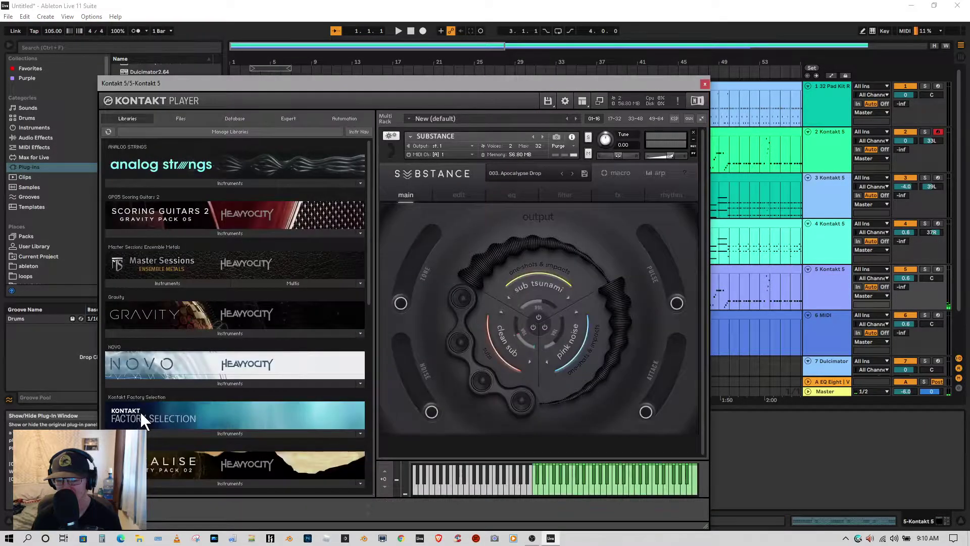
left_click(590, 487)
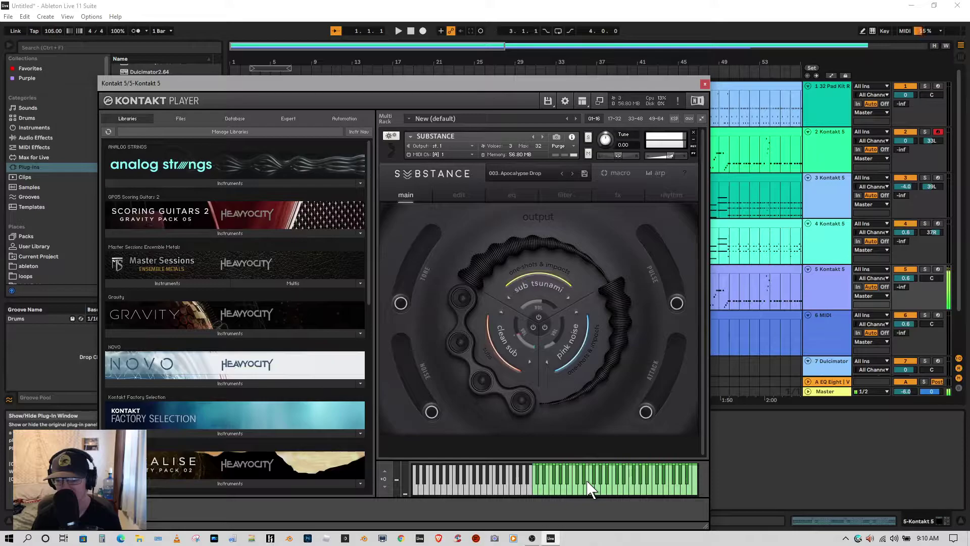
left_click(540, 488)
left_click(466, 194)
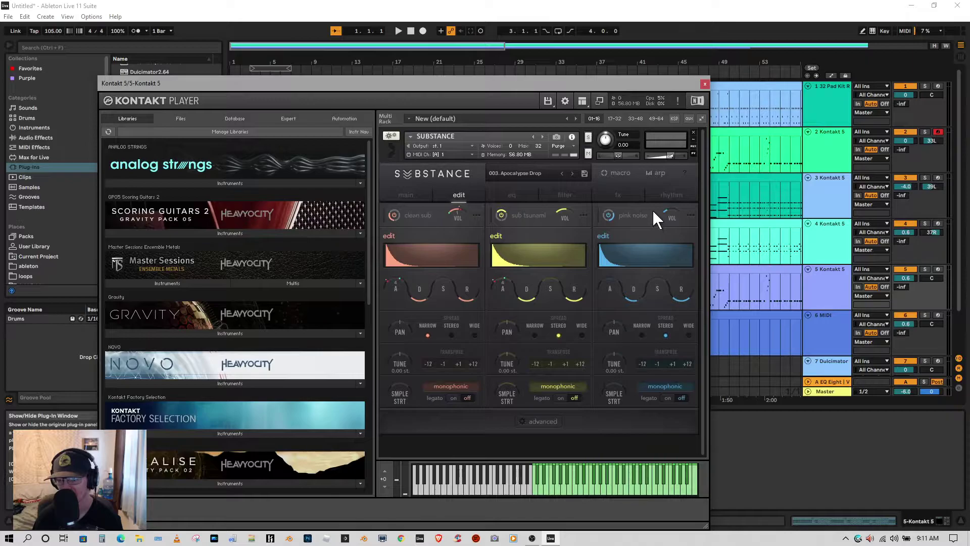
left_click(704, 82)
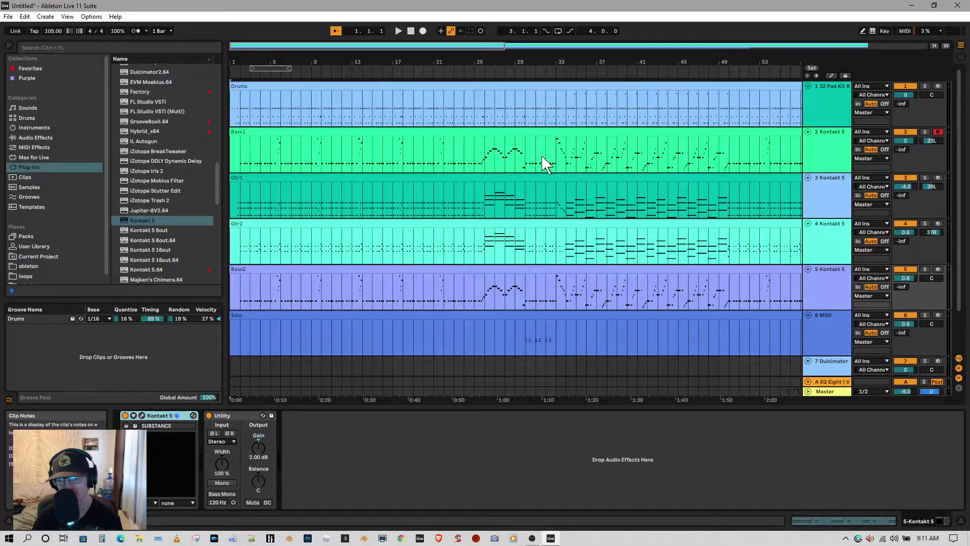
Step: Replace the kit on the Drums track with 808 Core Kit.adg from the drum library and play the song
left_click(833, 90)
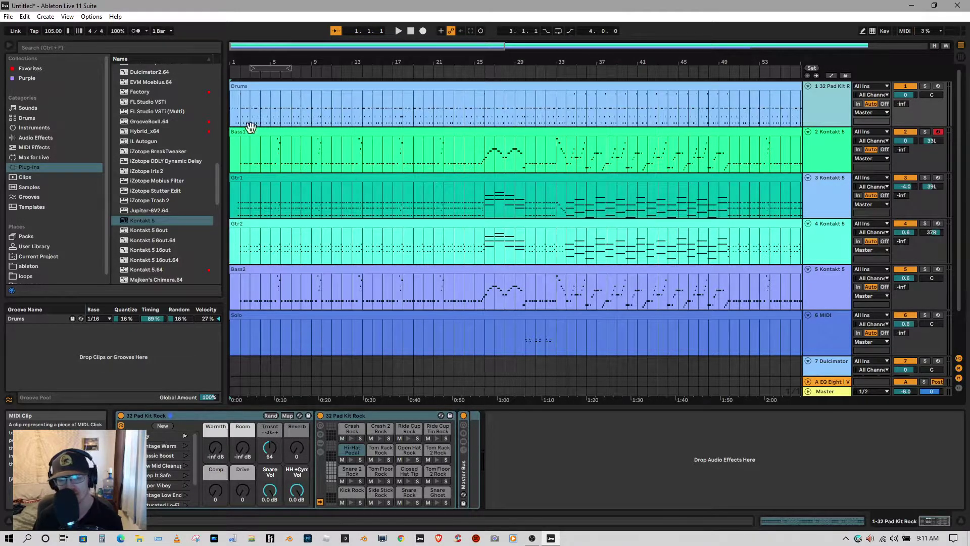
left_click(25, 117)
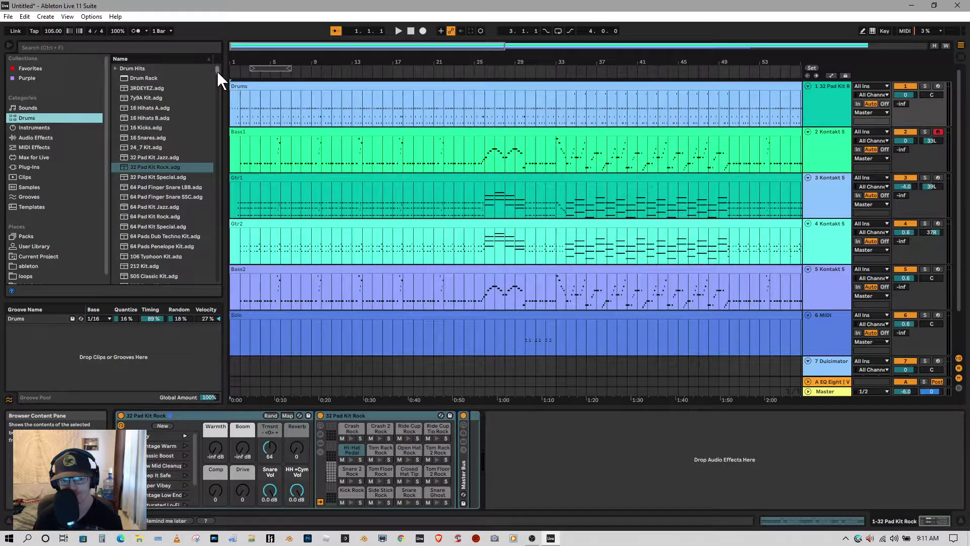
left_click_drag(217, 72, 217, 75)
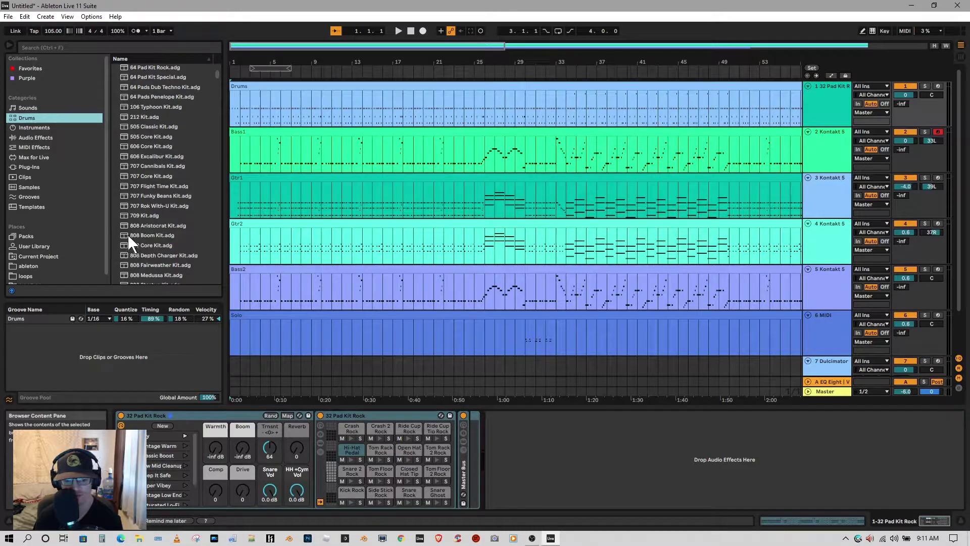
left_click_drag(128, 245, 329, 117)
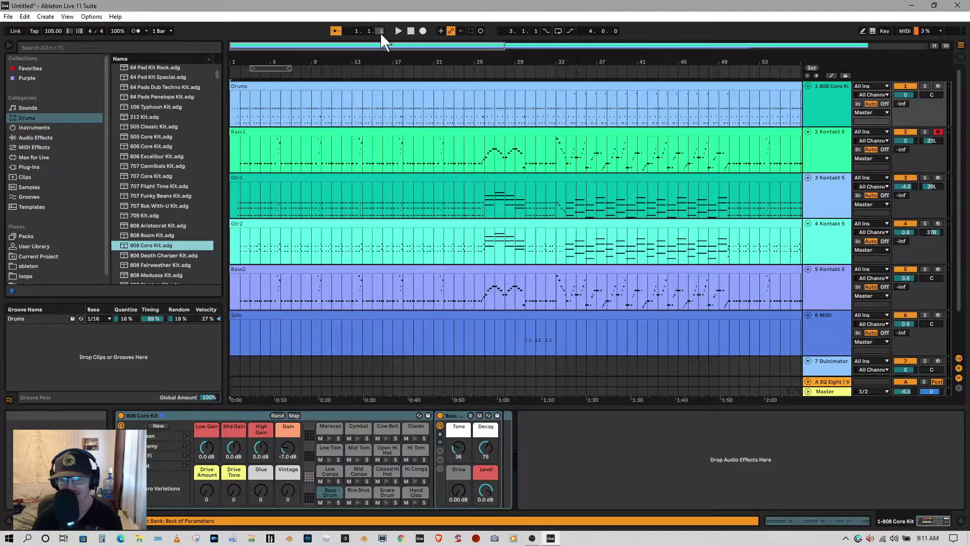
left_click(399, 32)
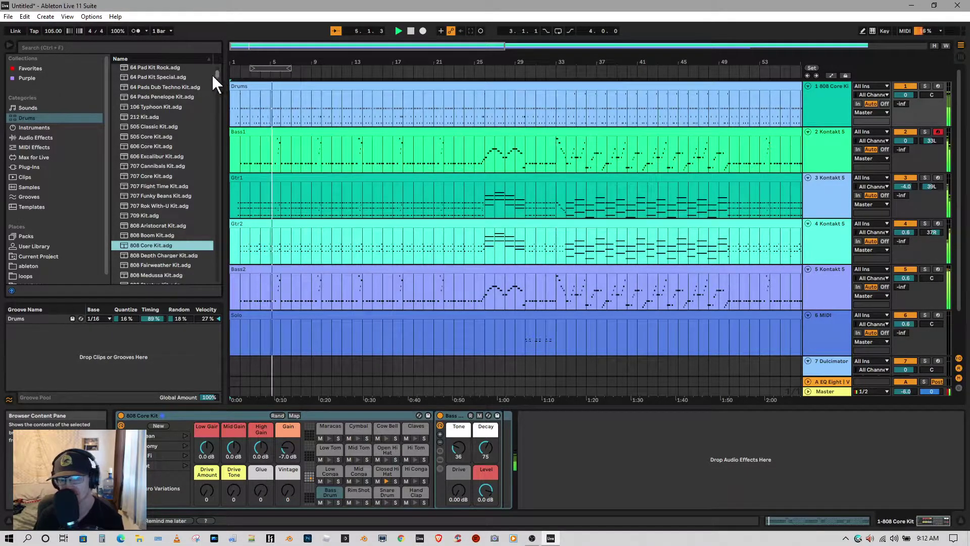
Step: Add the Drum Buss preset Boom in A.adv from Favorites to the Drums track
left_click(33, 68)
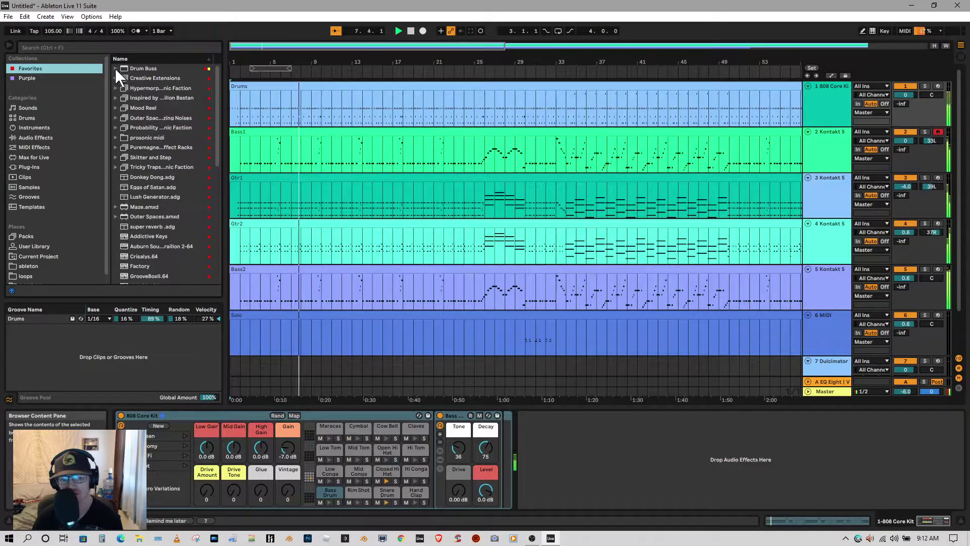
left_click(115, 68)
left_click_drag(140, 88, 283, 111)
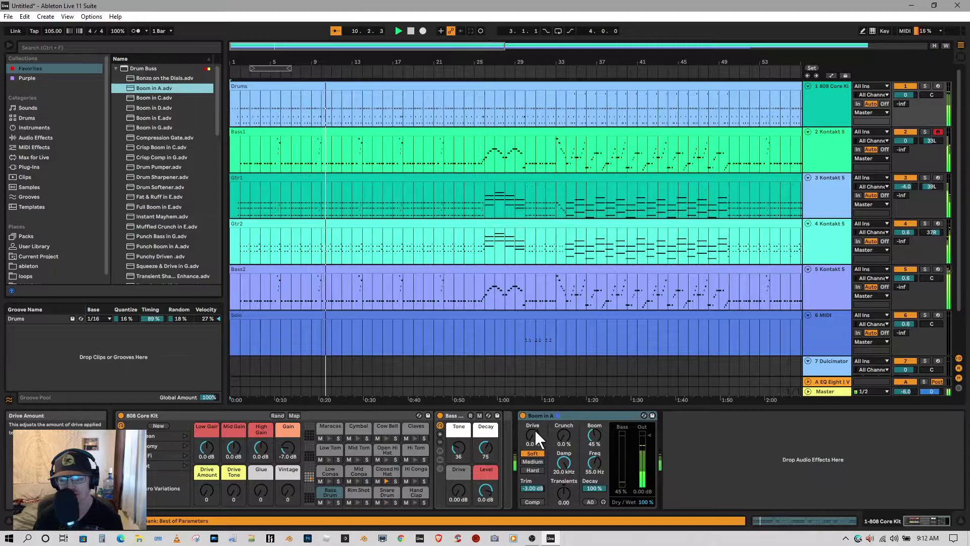
Step: Set the Drum Buss drive to 37% and crunch to 8.7%, enable compression, and choose the Medium drive type
left_click_drag(564, 435, 564, 383)
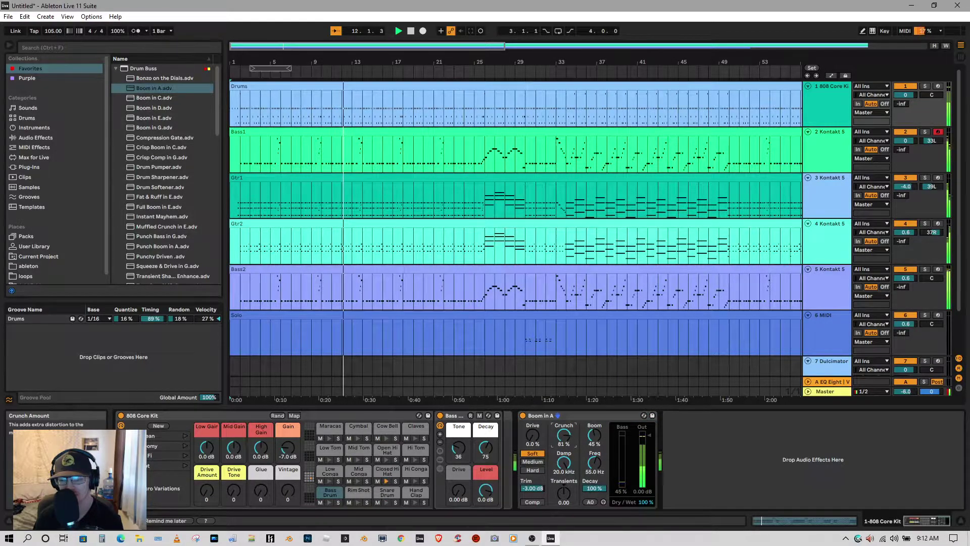
left_click_drag(533, 435, 533, 415)
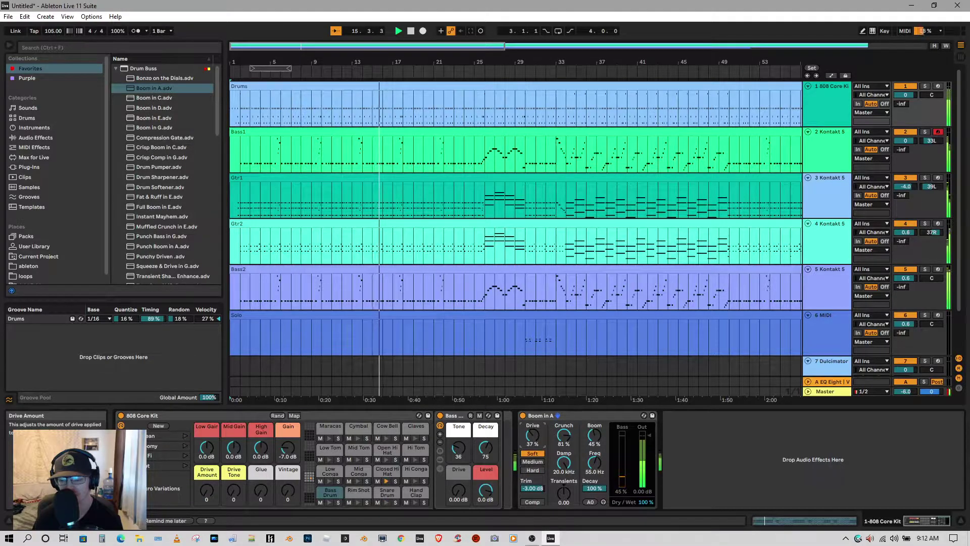
left_click(533, 502)
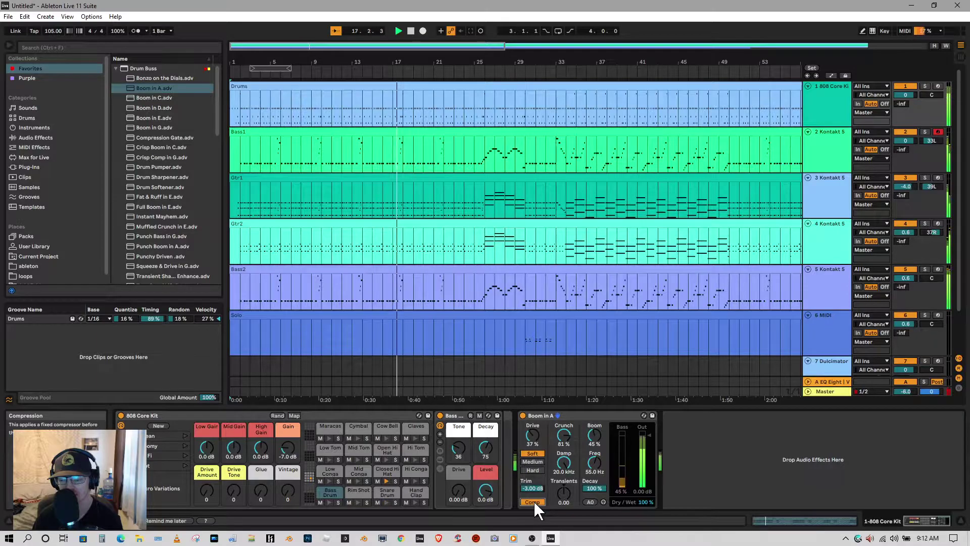
left_click_drag(564, 435, 564, 473)
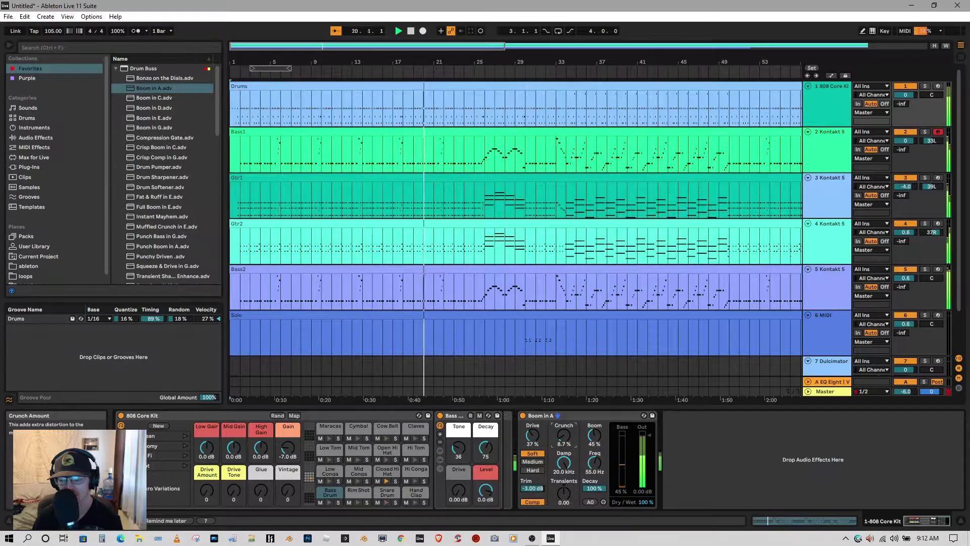
mouse_move(564, 435)
left_mouse_down()
mouse_move(564, 424)
mouse_move(564, 436)
left_mouse_up()
left_click(538, 461)
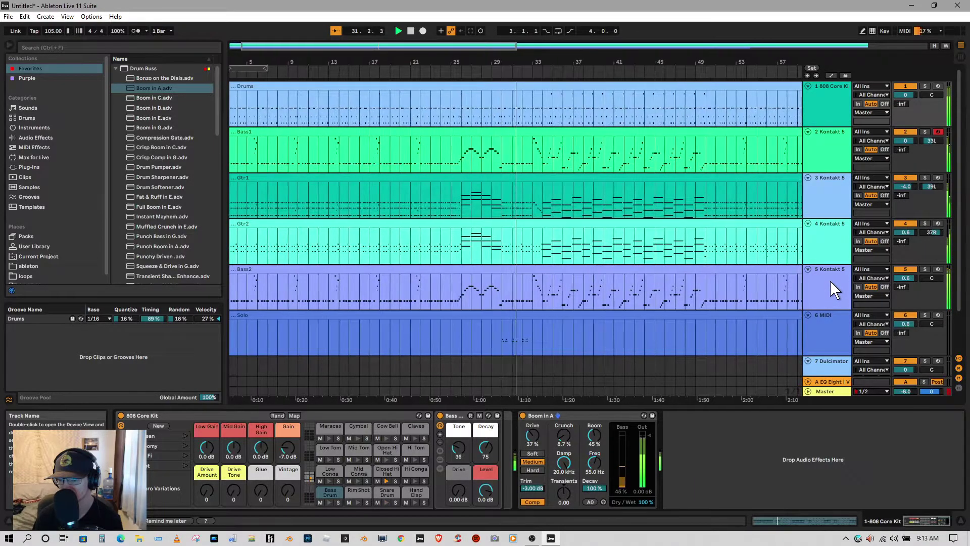
Step: Select track 5 to show its devices and stop playback with the position reset to the start
left_click(830, 281)
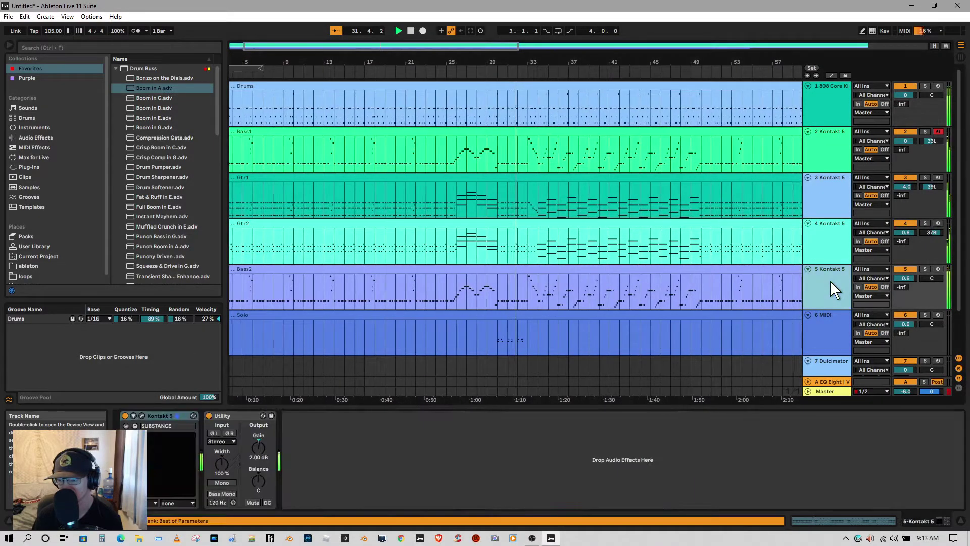
left_click(411, 32)
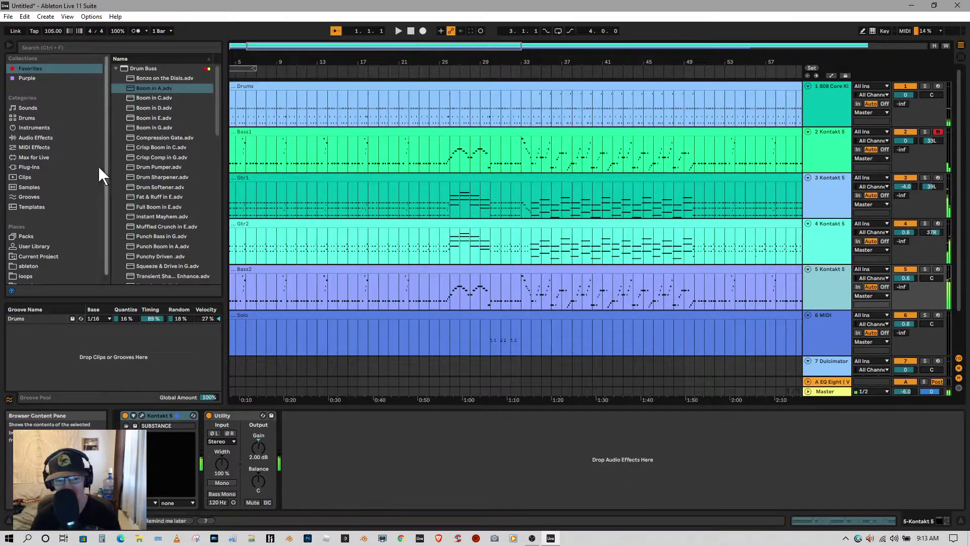
Step: Add the Movement_x64 plug-in to the Bass2 track after Utility and move its window out of the way
left_click(28, 168)
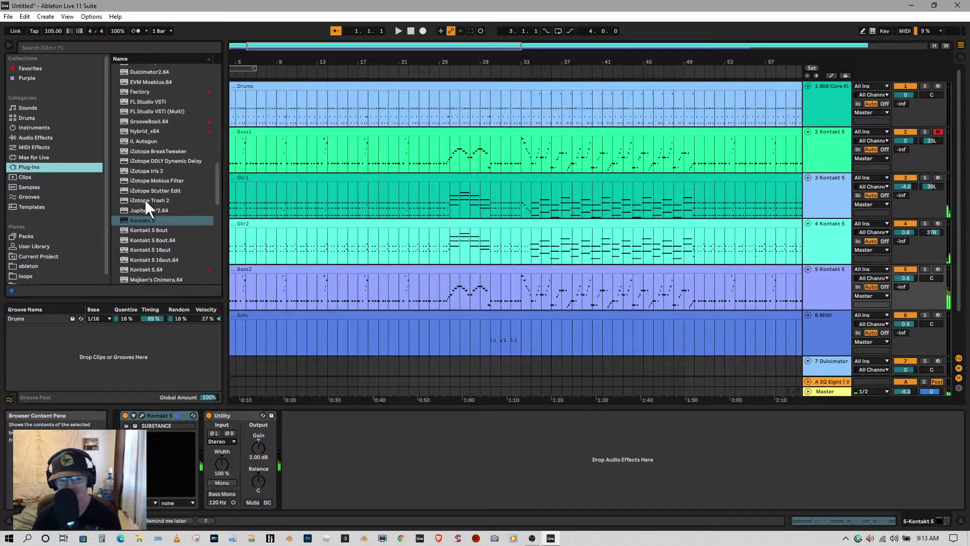
left_click_drag(220, 184, 224, 217)
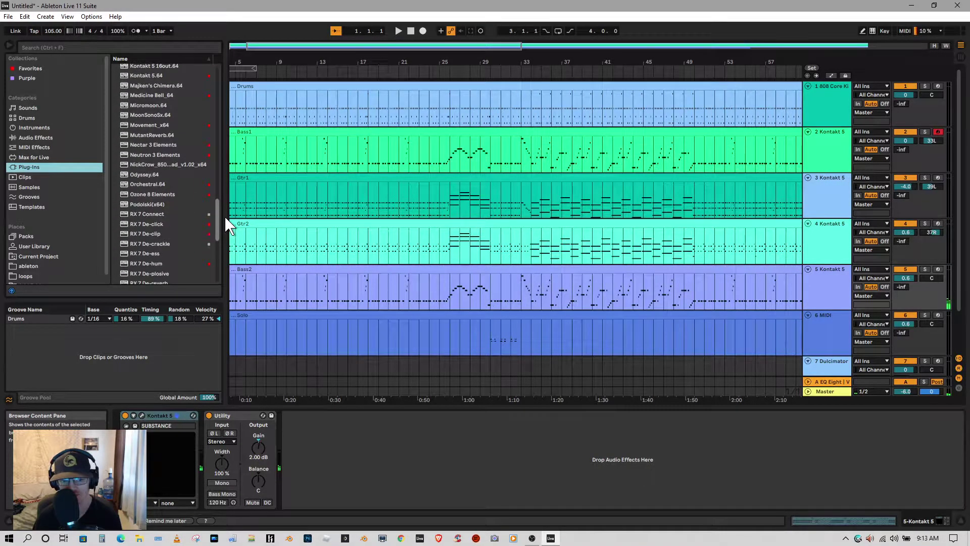
left_click(128, 125)
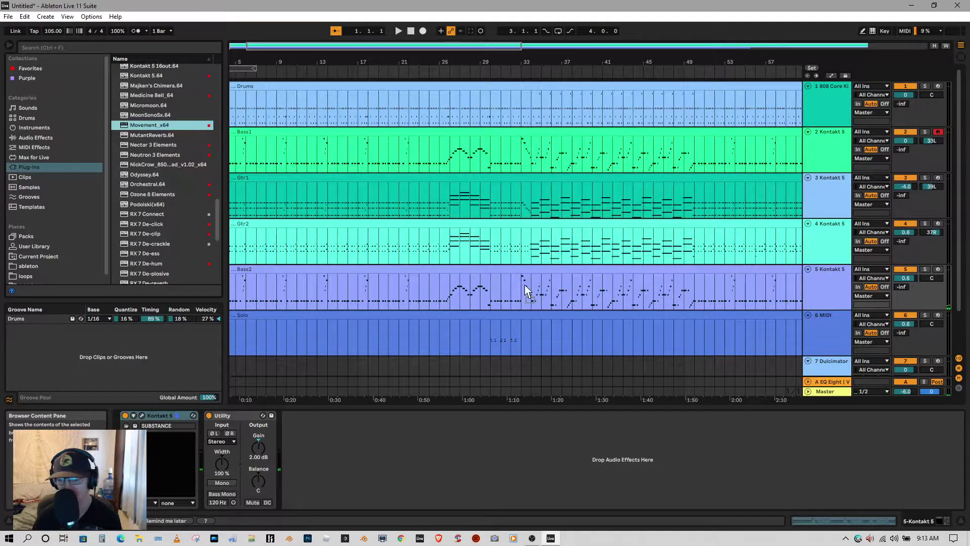
left_click_drag(527, 285, 526, 286)
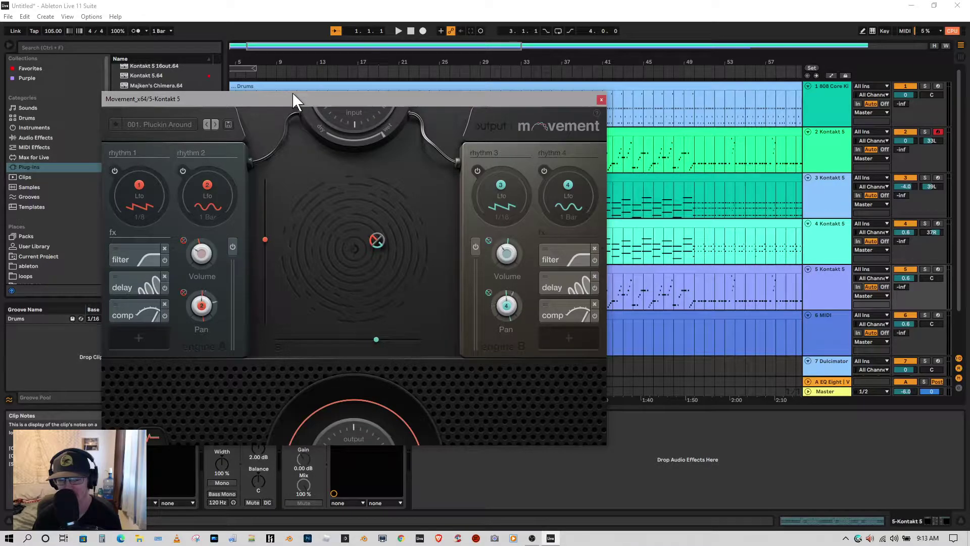
left_click_drag(309, 100, 0, 117)
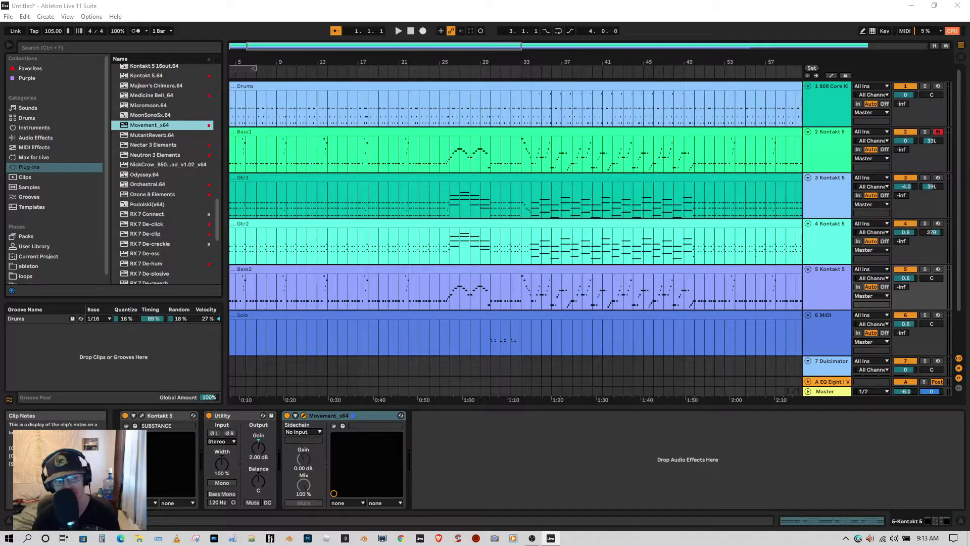
Step: Play the song from about bar 8 to audition the Movement preset 002. Drifting Figures on Bass2, and stop playback
left_click(267, 73)
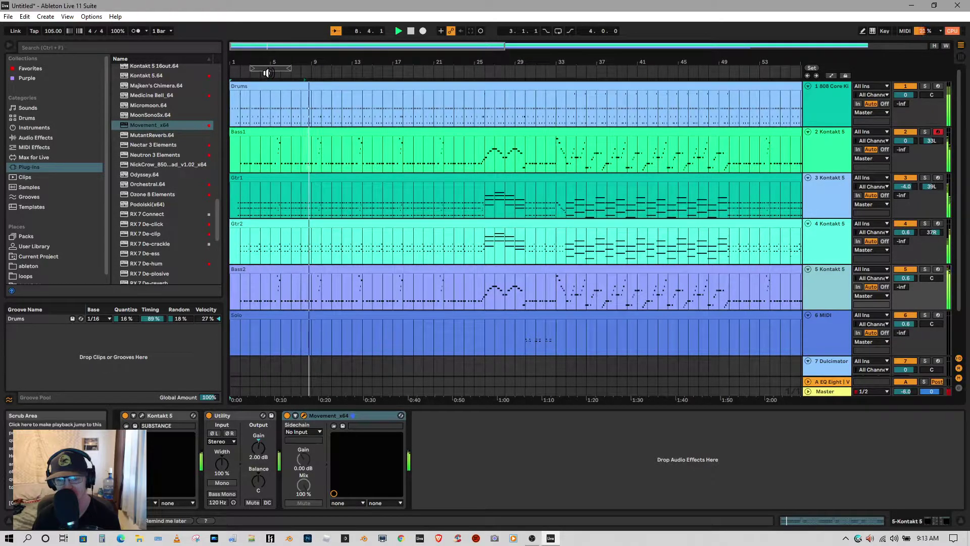
left_click(305, 74)
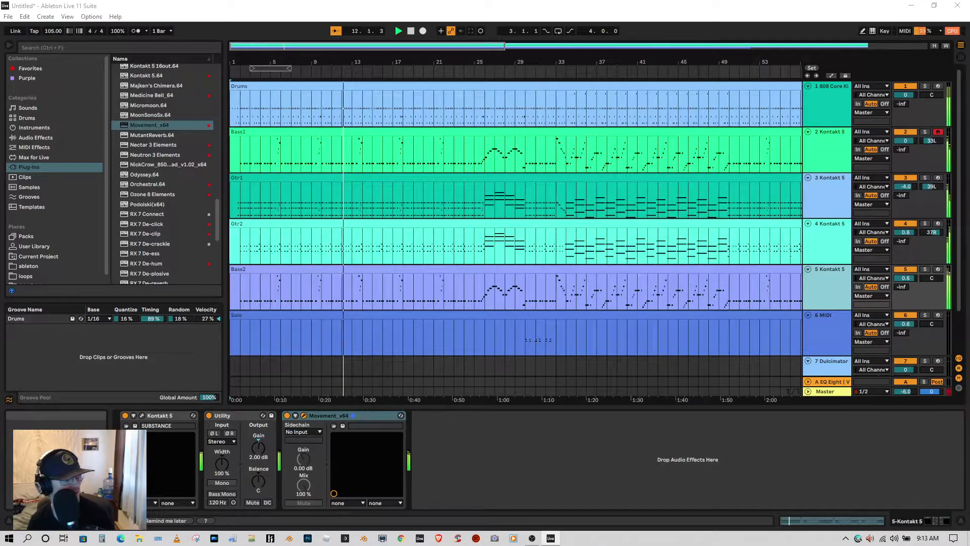
left_click_drag(1, 139, 349, 118)
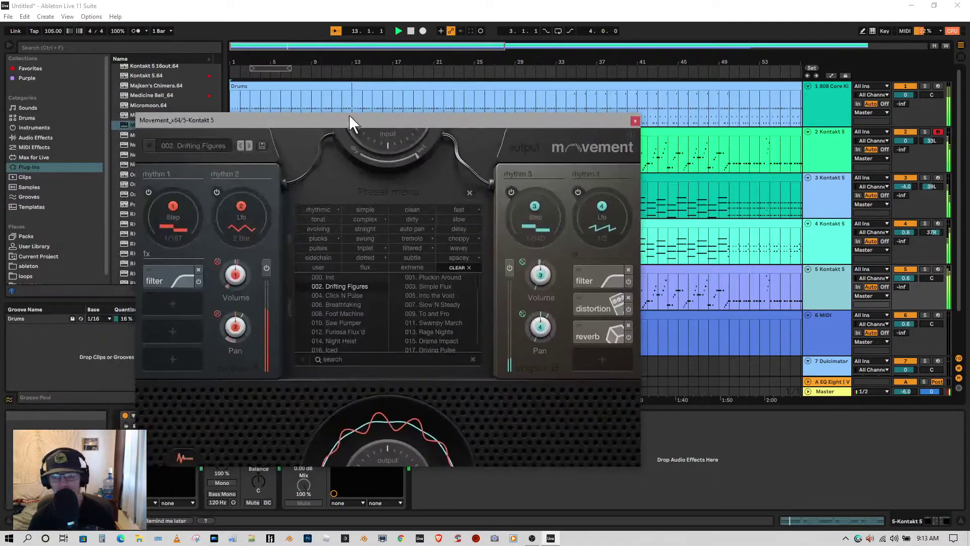
left_click(410, 31)
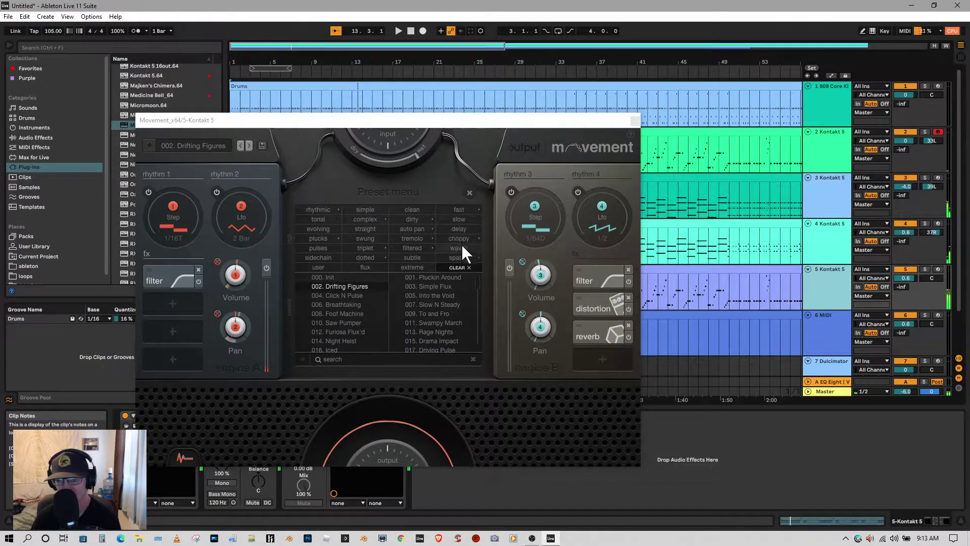
Step: Filter Movement's presets by auto pan, subtle and evolving, and load 029. Cosmic Radio
left_click(417, 229)
left_click(414, 256)
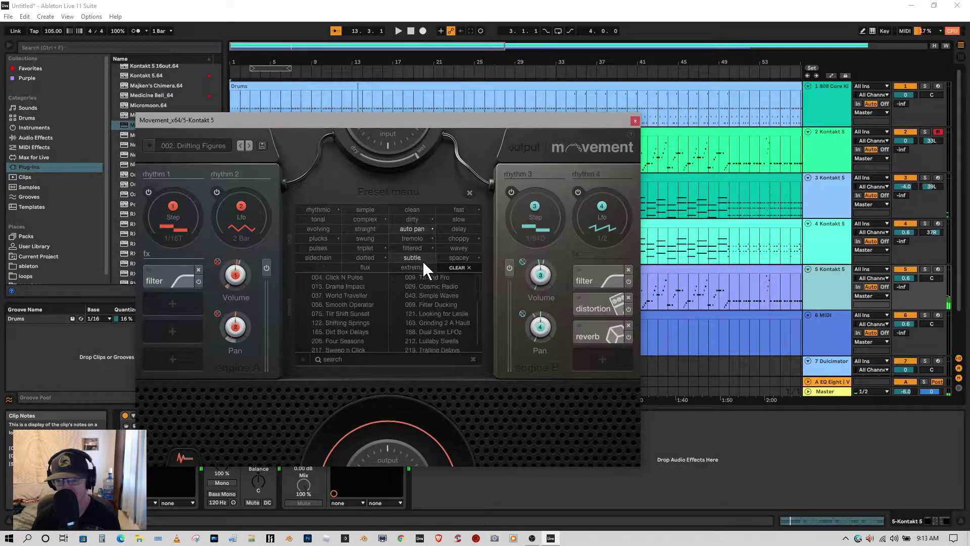
left_click(316, 227)
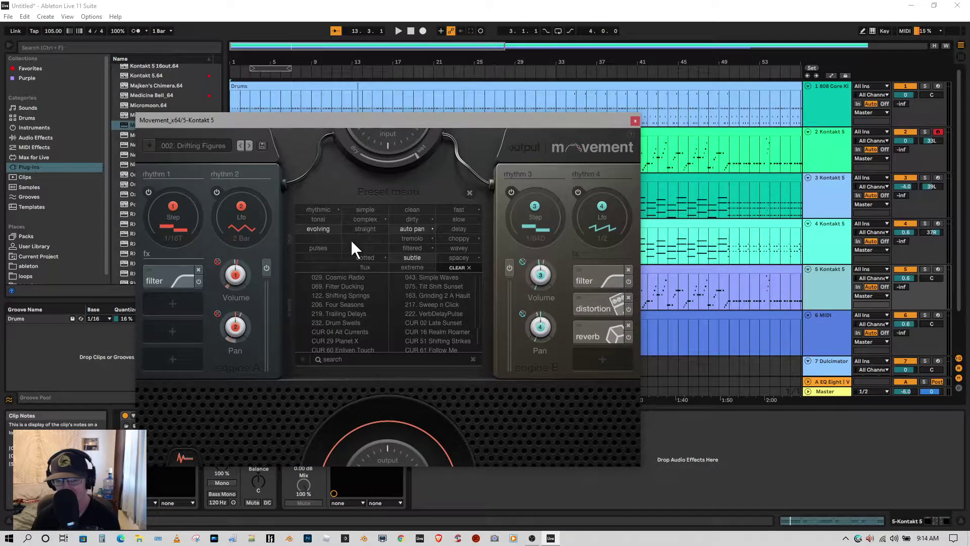
left_click(346, 277)
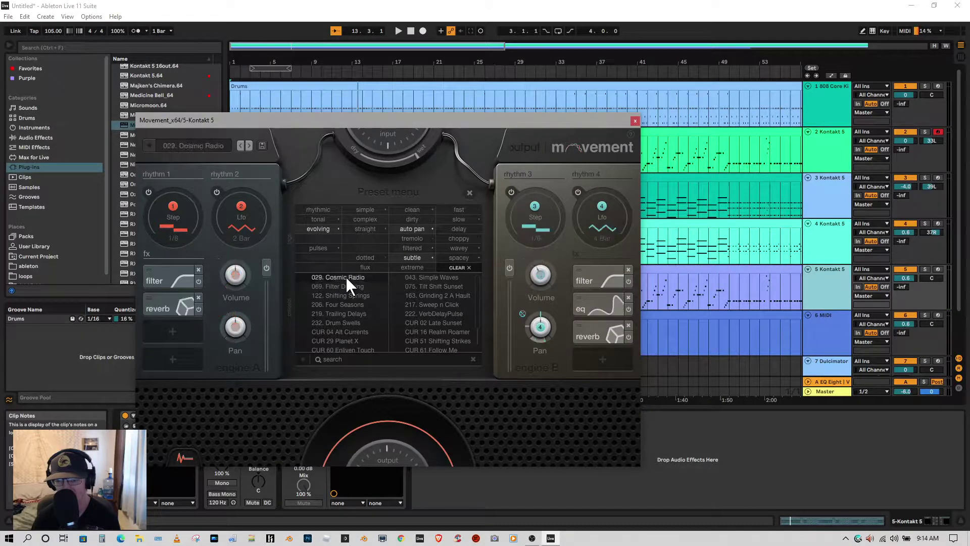
Step: Play the song from about bar 8 and lower Movement's input dry/wet balance on Bass2 toward dry
left_click_drag(408, 121, 709, 174)
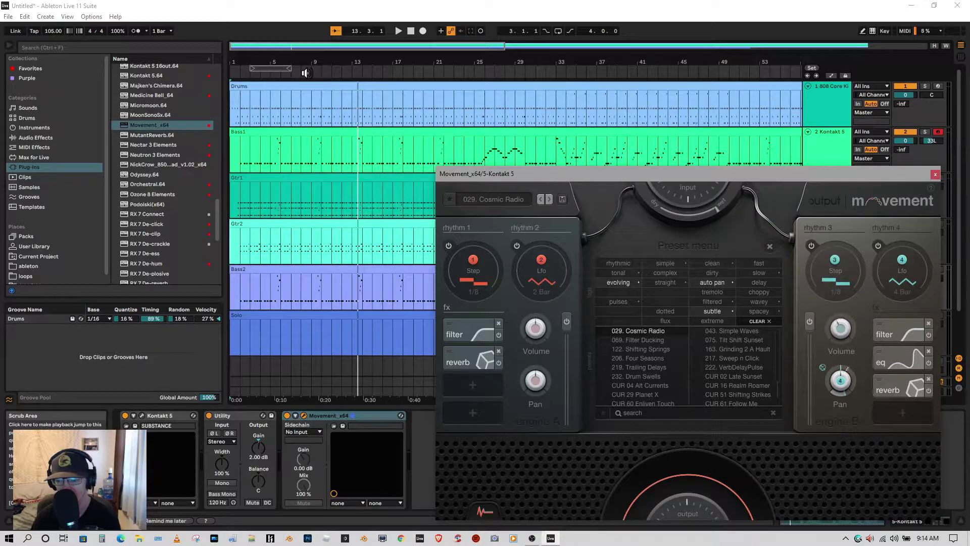
left_click(306, 72)
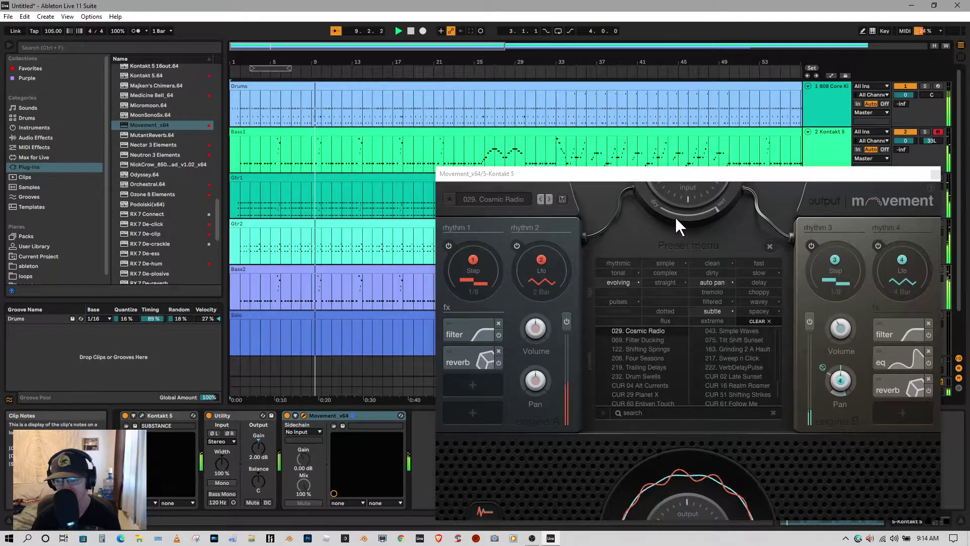
left_click(718, 173)
left_click_drag(717, 173, 480, 91)
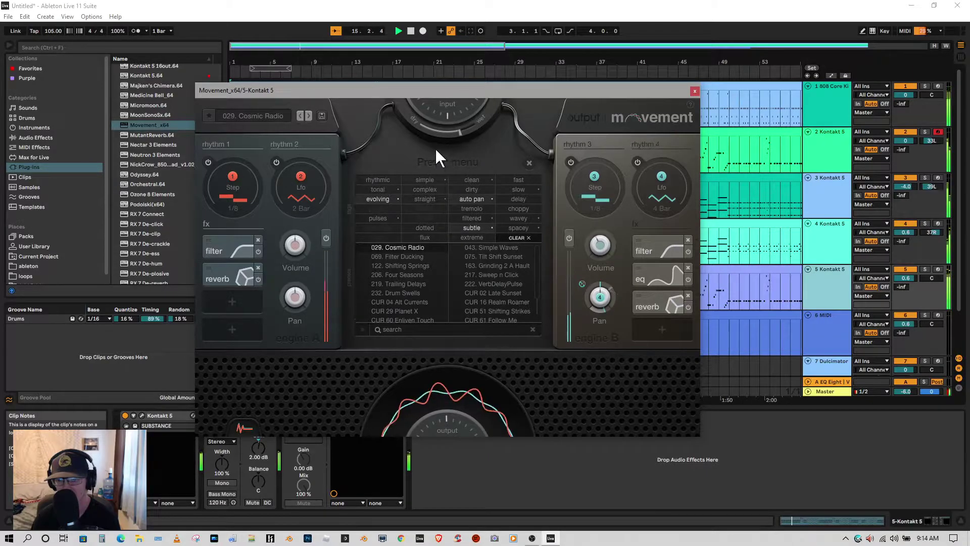
left_click_drag(442, 90, 511, 269)
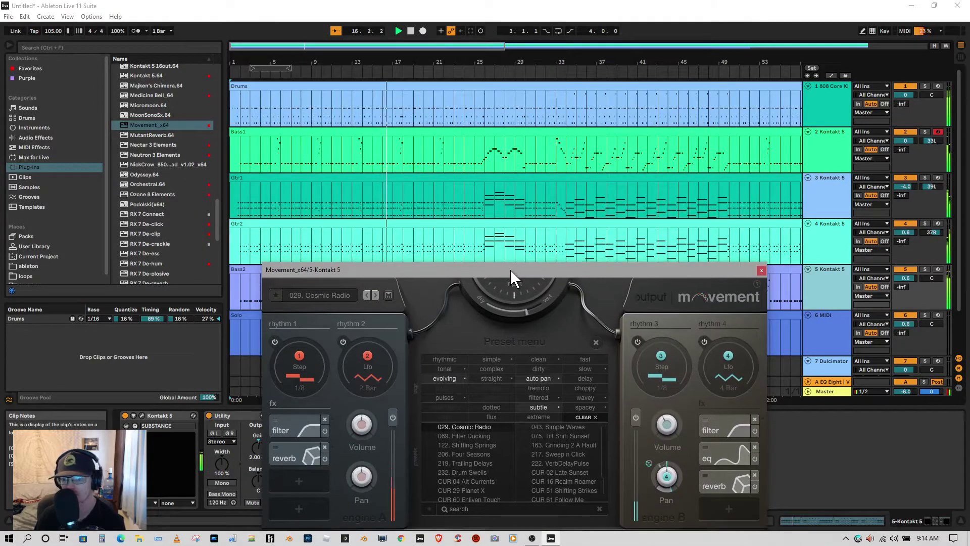
Step: Swap the Maracas with the Closed Hi Hat in the Drums track's 808 Core Kit and set the Maracas level to -13.84 dB
left_click(839, 90)
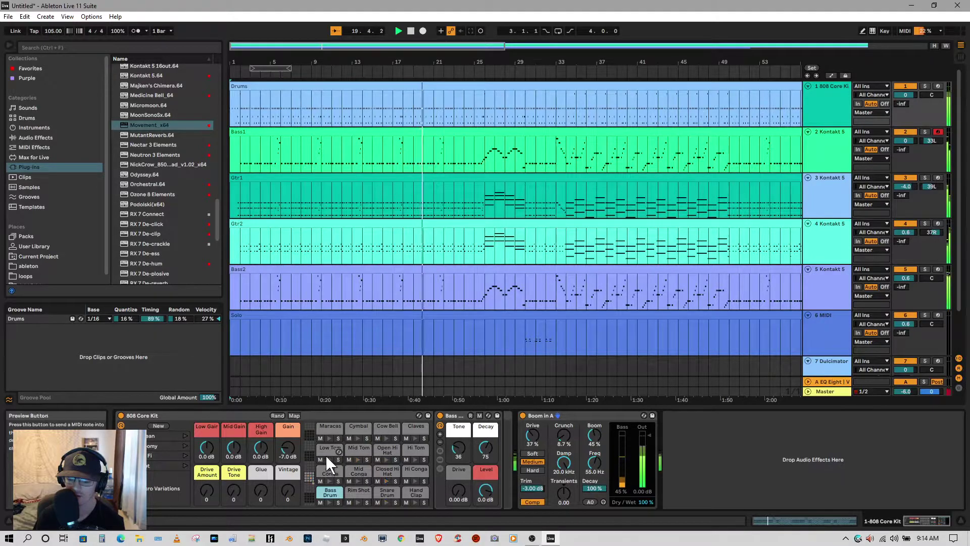
left_click(326, 427)
left_click_drag(326, 427, 388, 472)
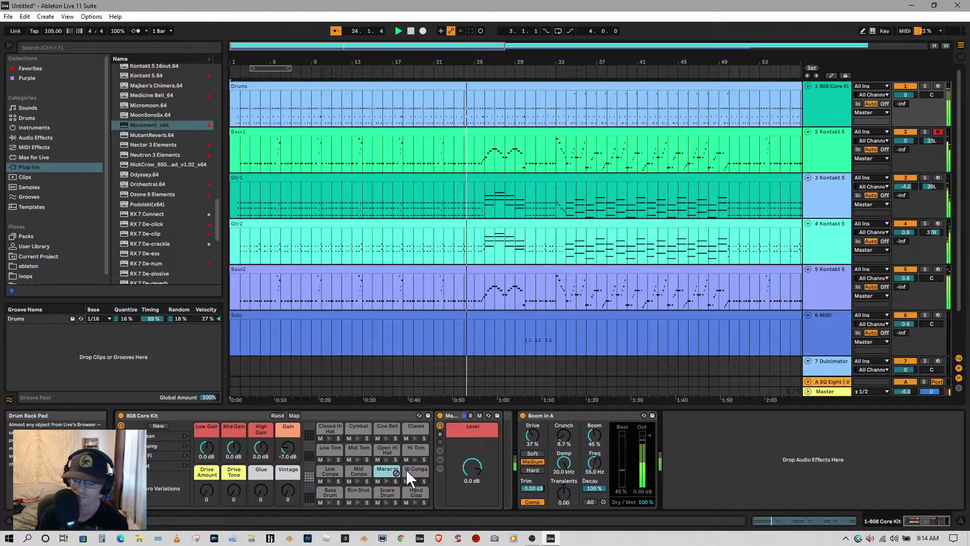
left_click_drag(471, 466, 471, 493)
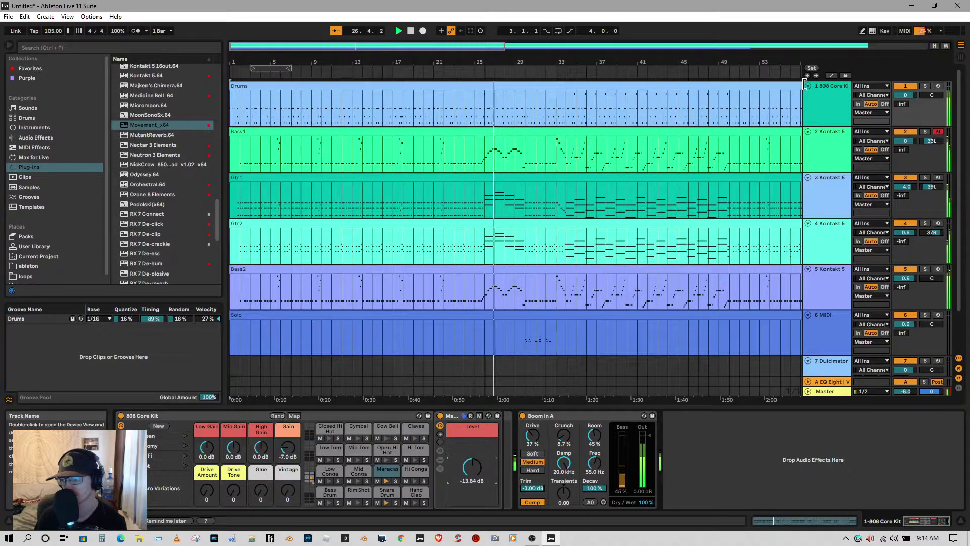
Step: Switch to Session View and unfold the 808 Core Kit track to show its individual drum chains
left_click(808, 85)
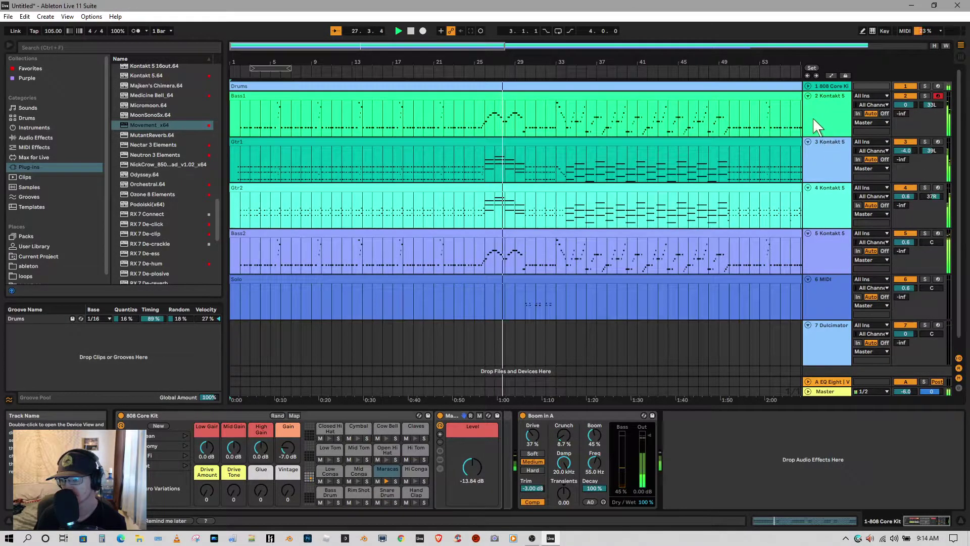
left_click(809, 86)
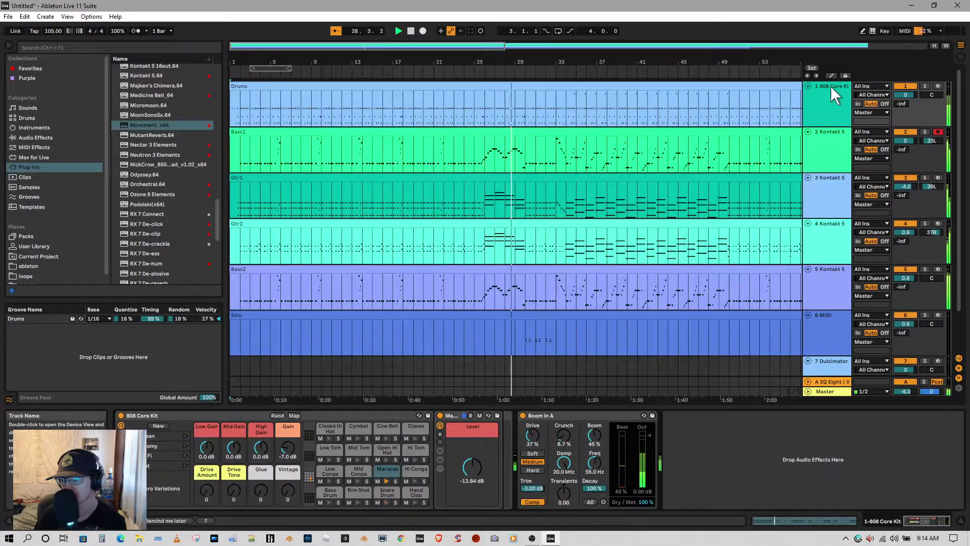
key("Tab")
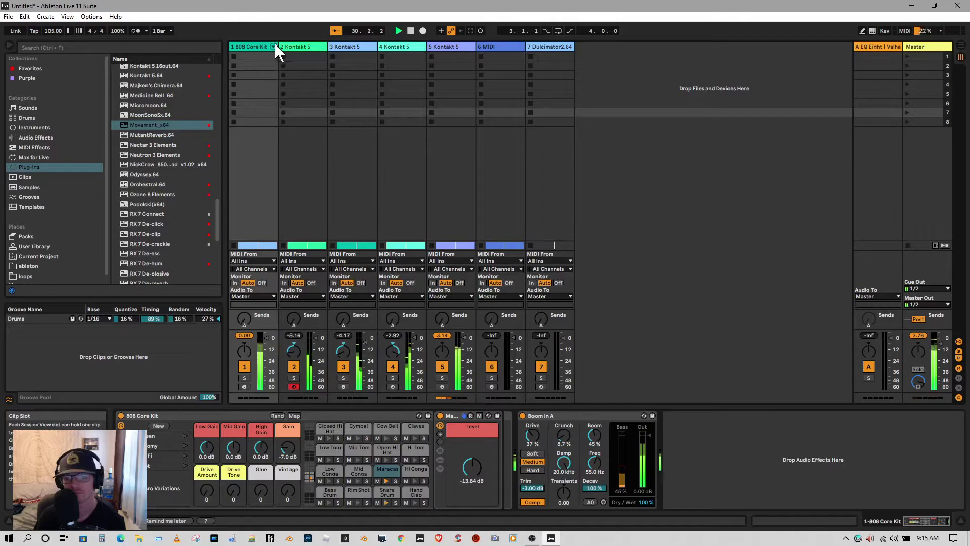
left_click(273, 46)
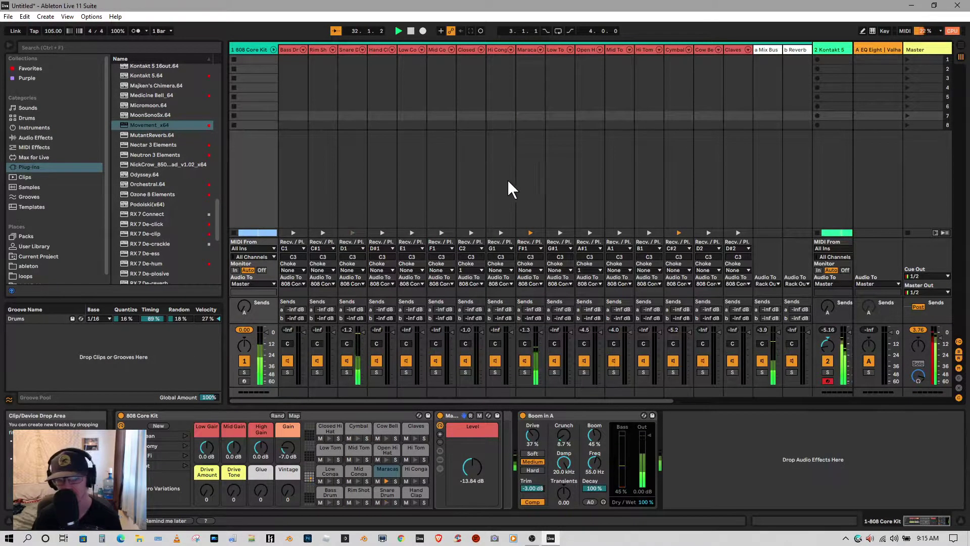
Step: Add Movement_x64 to the 808 Core Kit track, load preset 003. Simple Flux with less wet signal, and close its window
left_click(137, 122)
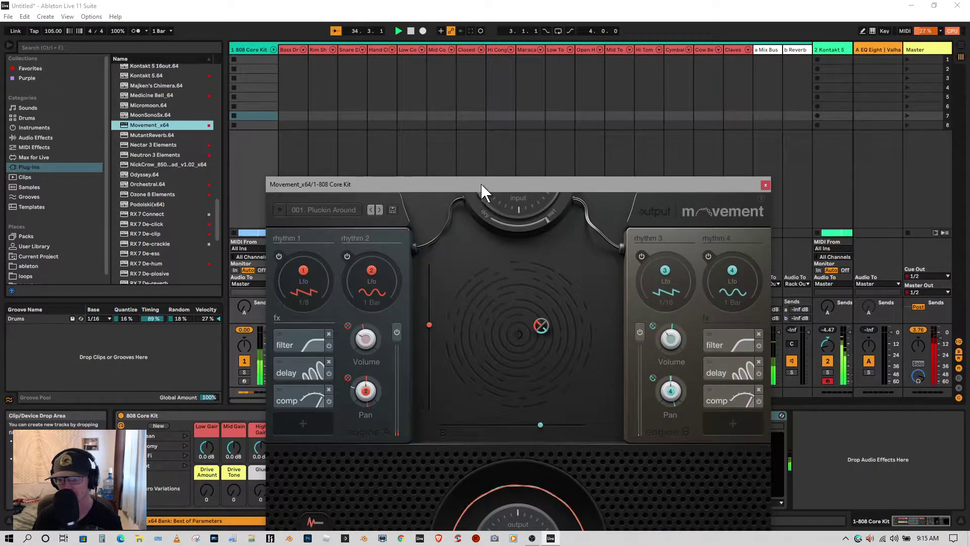
left_click_drag(481, 183, 414, 120)
left_click(309, 143)
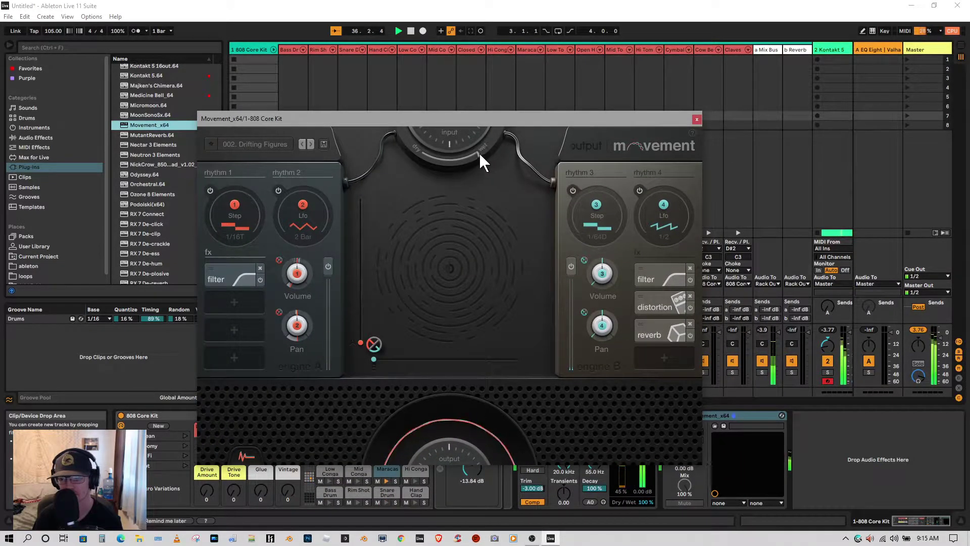
left_click(310, 144)
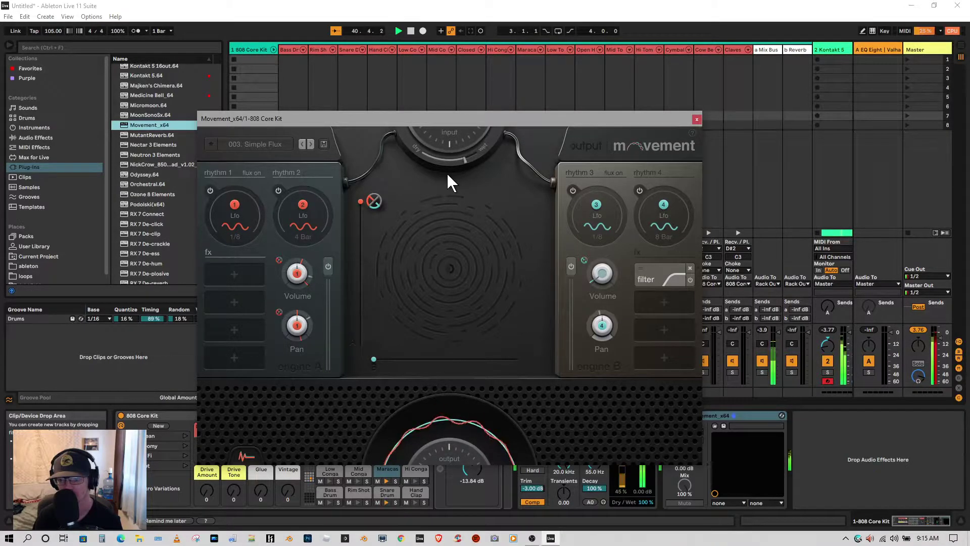
left_click(697, 119)
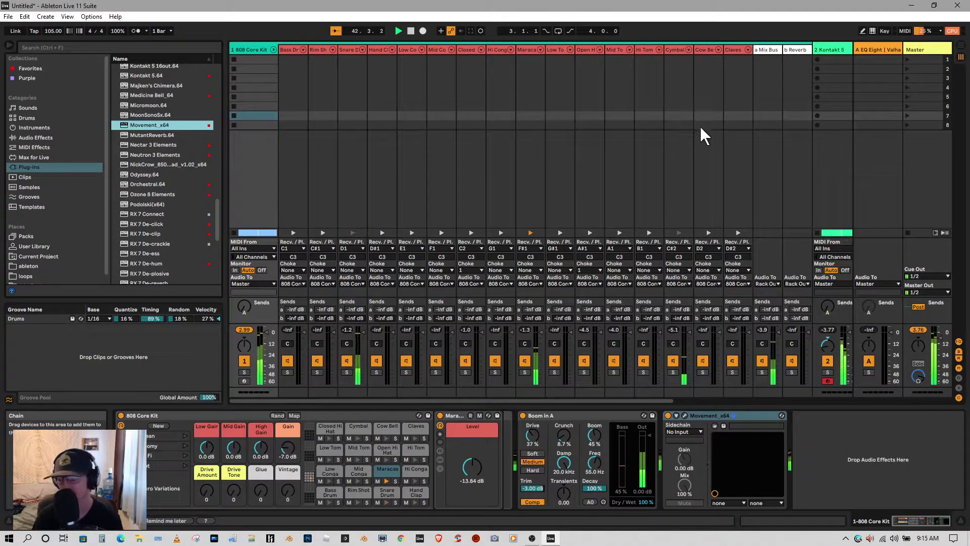
Step: Fold the 808 Core Kit's drum chains, stop playback, and return to Arrangement View with the entire song in sight
left_click(273, 49)
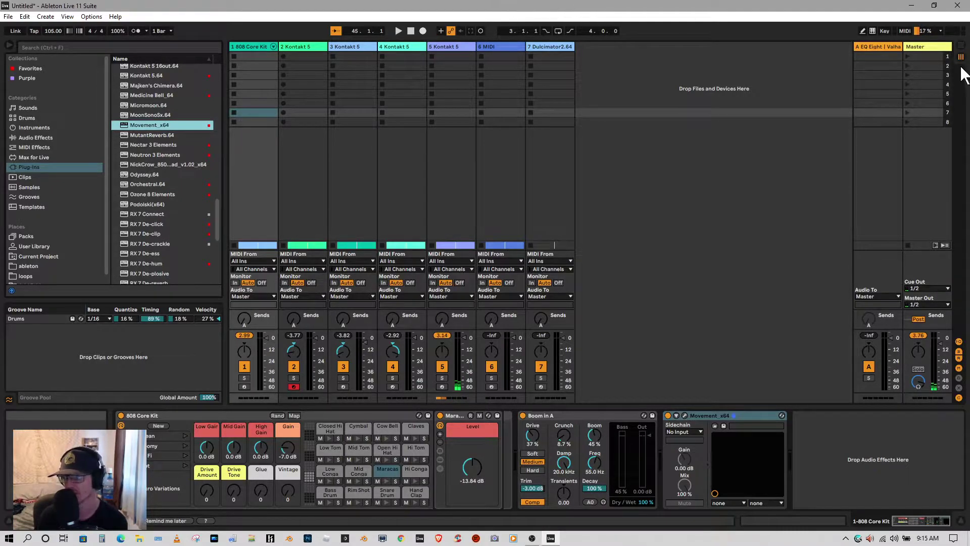
left_click(964, 45)
left_click_drag(488, 62, 488, 33)
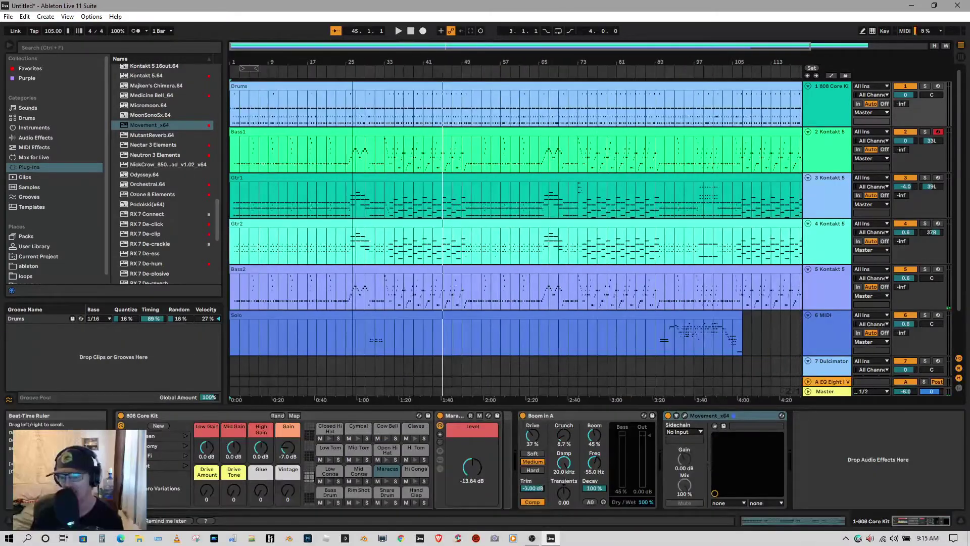
left_click_drag(489, 33, 488, 28)
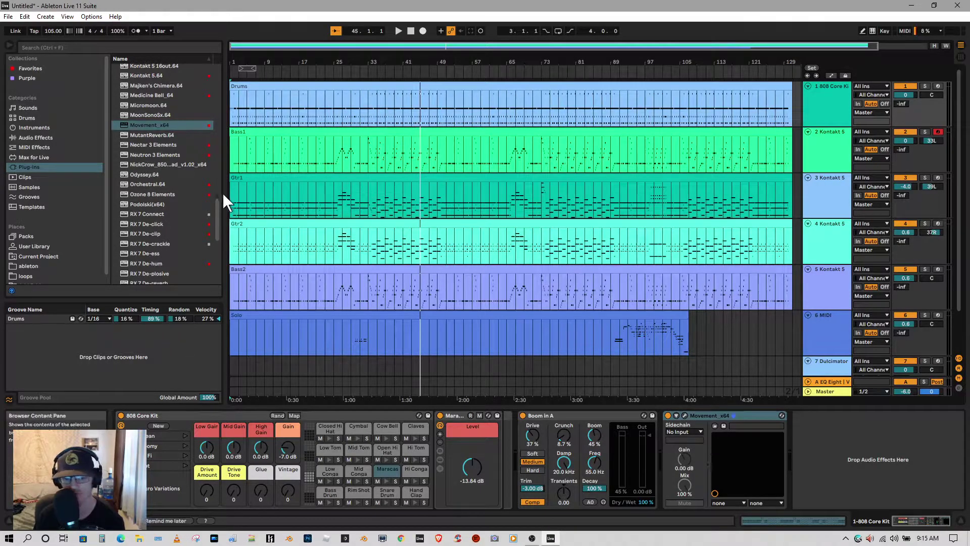
Step: Find the Aparillo plug-in in the browser's plug-in list and load it onto the Solo MIDI track
left_click_drag(215, 213, 207, 253)
scroll(207, 252, "up", 8)
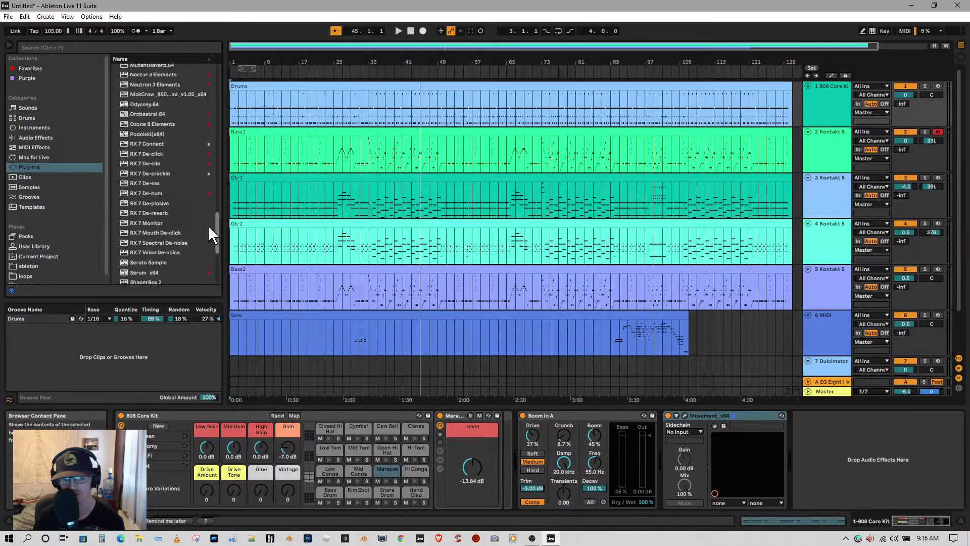
scroll(211, 211, "up", 3)
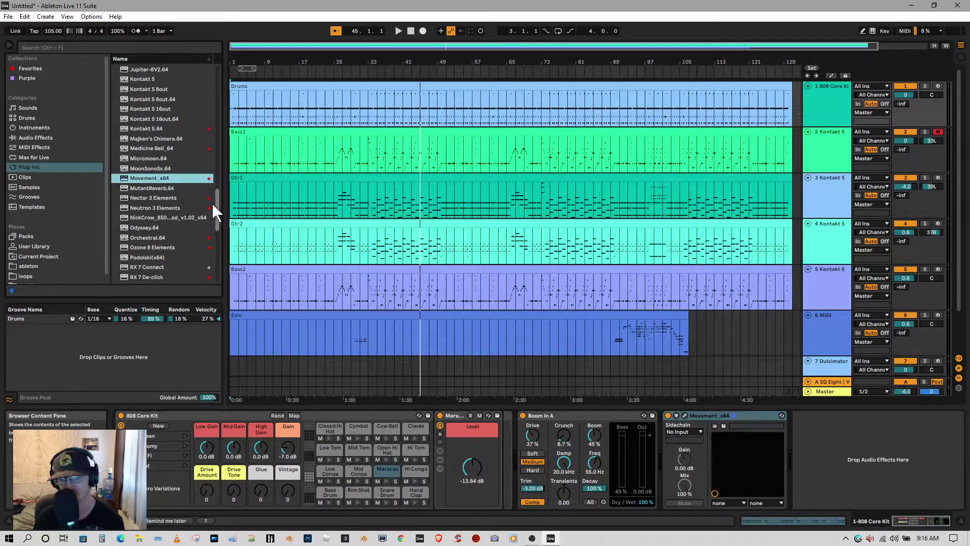
left_click_drag(213, 200, 218, 143)
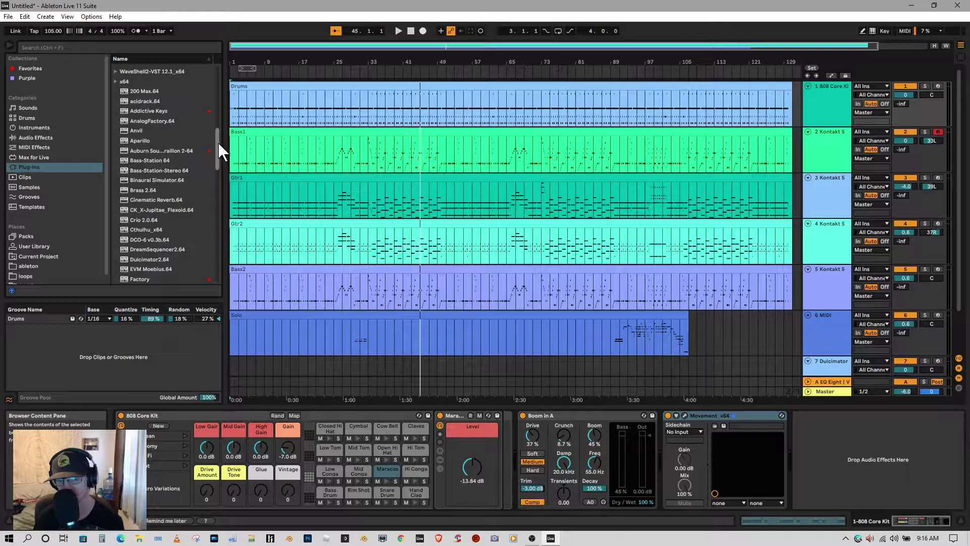
left_click(133, 140)
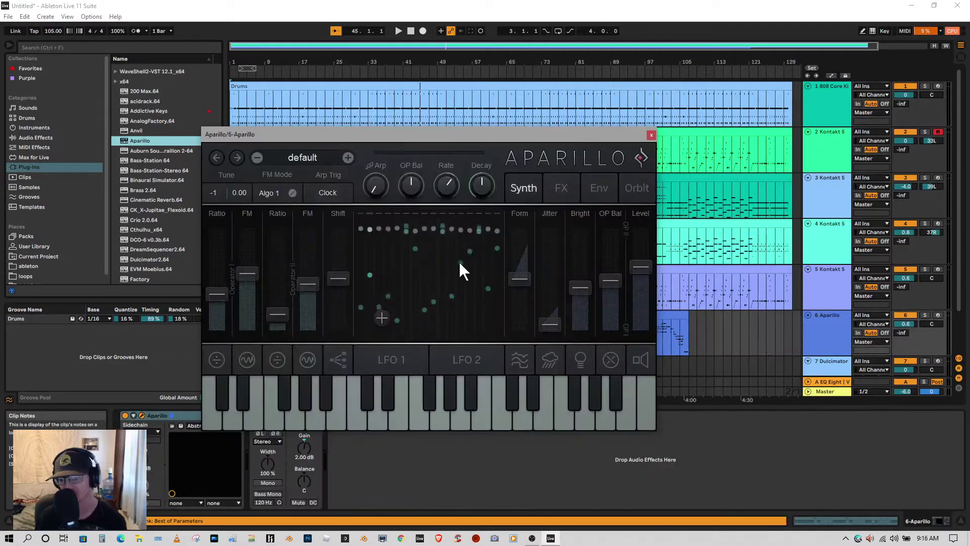
Step: Load the Lead preset A Blade Lead KPR in Aparillo and move its window clear of the upper tracks
left_click(297, 154)
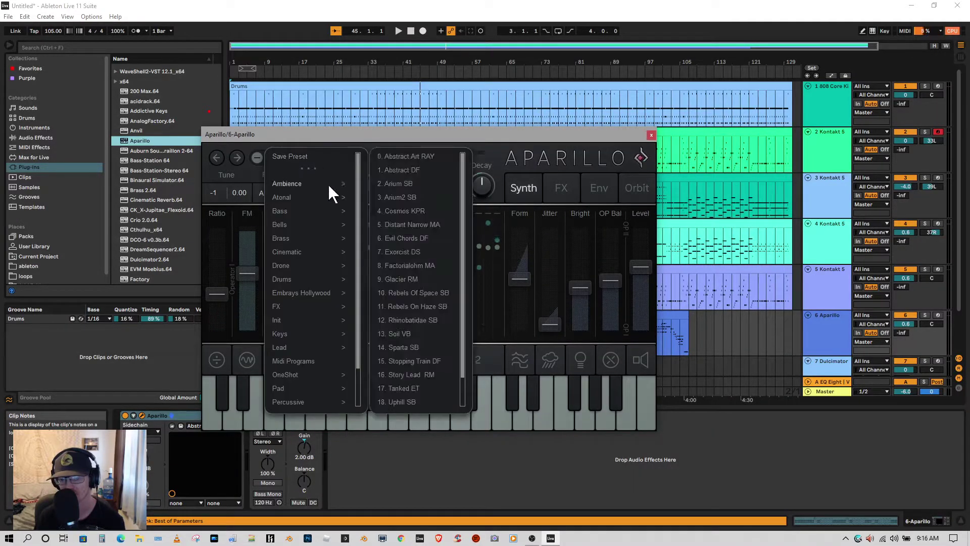
mouse_move(328, 351)
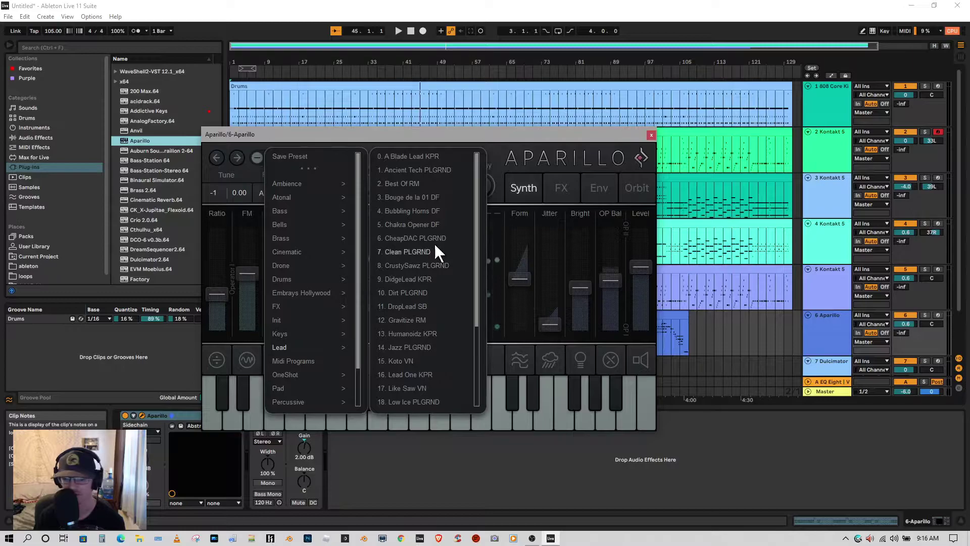
left_click(417, 156)
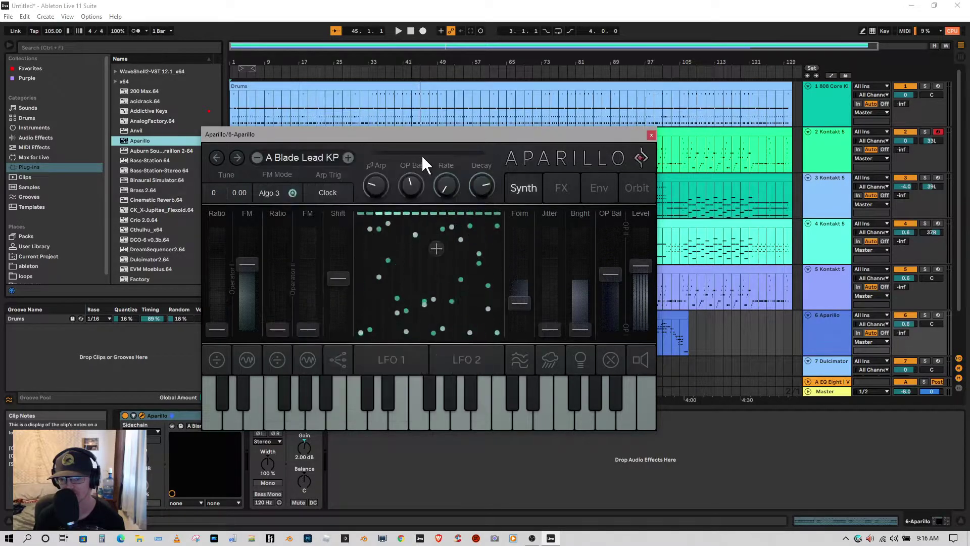
left_click_drag(446, 133, 728, 318)
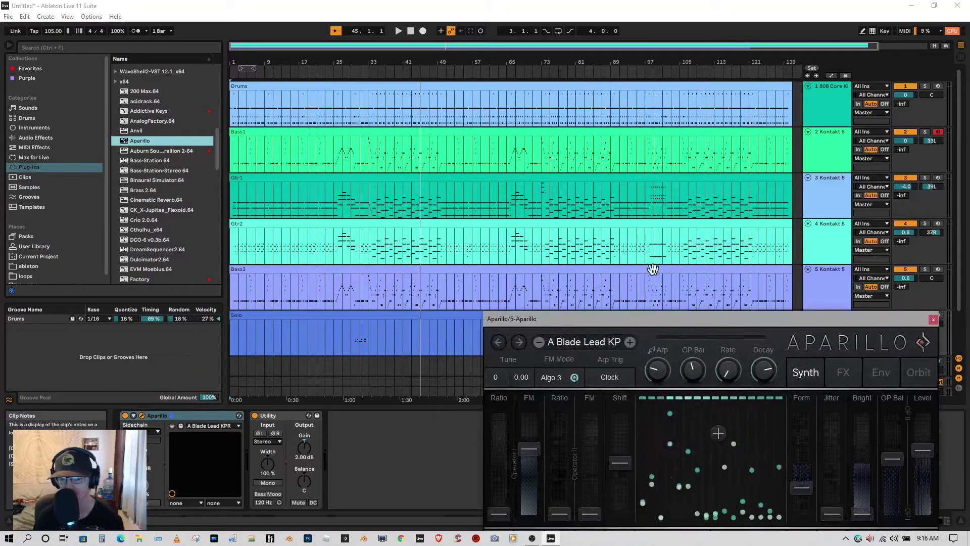
Step: Play the song around the Solo track's first short phrase near bar 29 to audition the Aparillo lead
left_click_drag(372, 63, 365, 72)
left_click(365, 71)
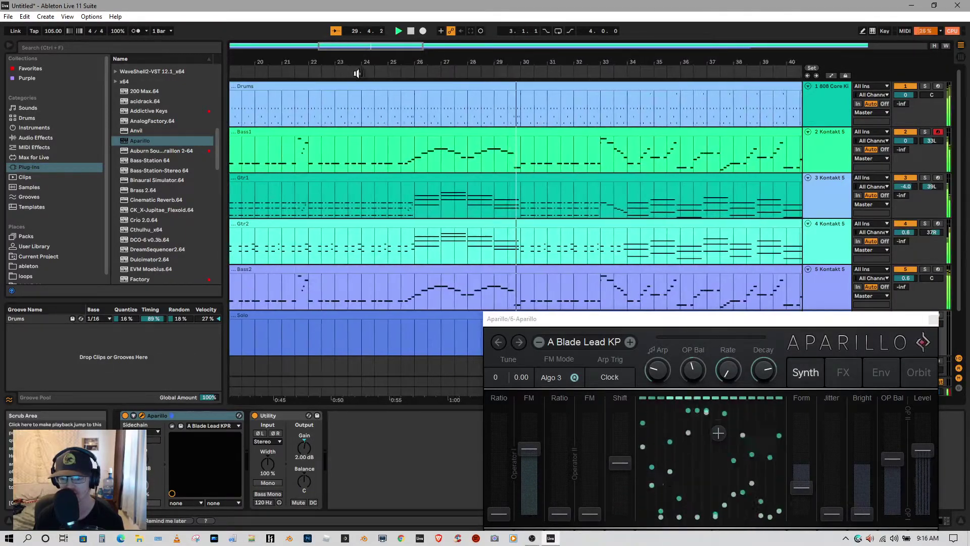
left_click_drag(667, 320, 187, 92)
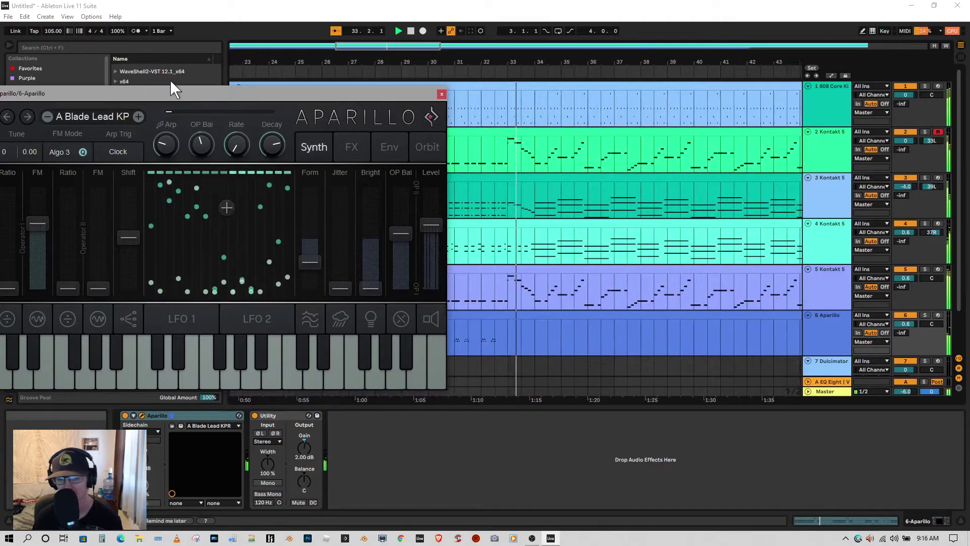
left_click_drag(193, 92, 403, 378)
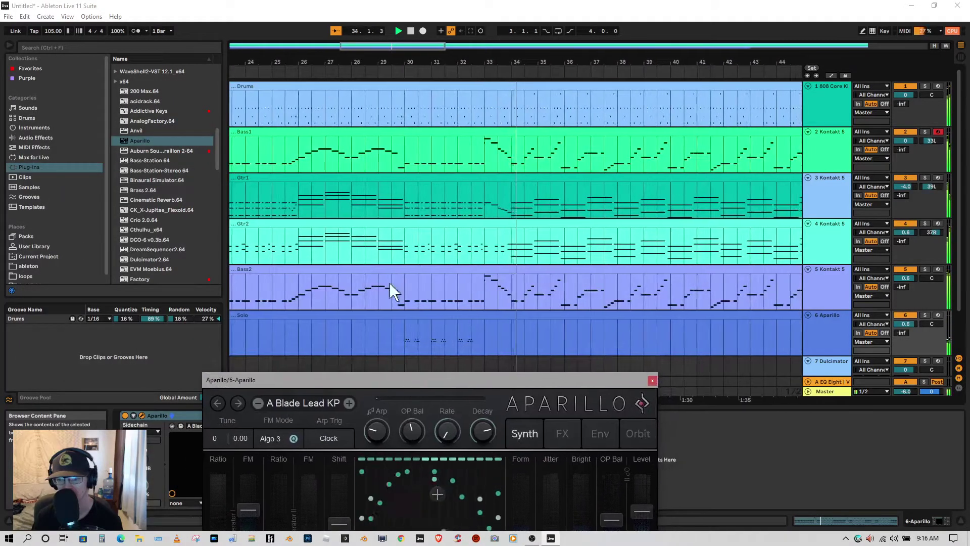
left_click(352, 66)
left_click_drag(389, 60, 347, 61)
left_click(343, 74)
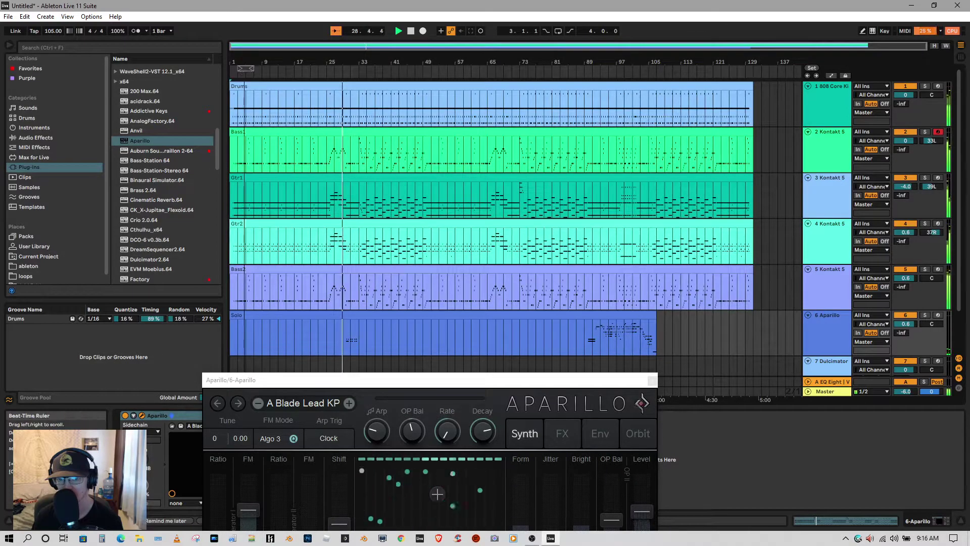
Step: Set an 18-bar loop from bar 89 to 107 over the Solo track's main phrase, stop playback, and enable looping
left_click_drag(248, 69, 587, 105)
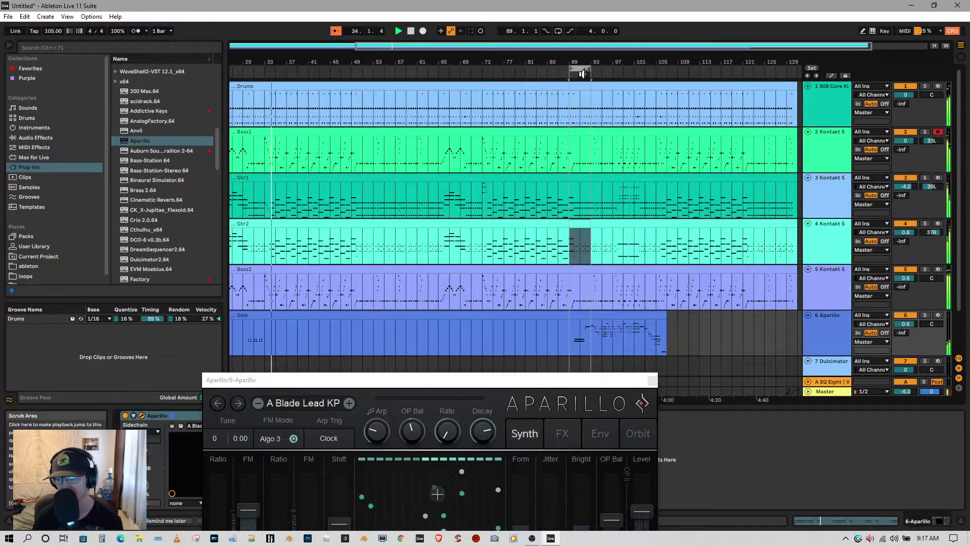
left_click_drag(591, 69, 666, 69)
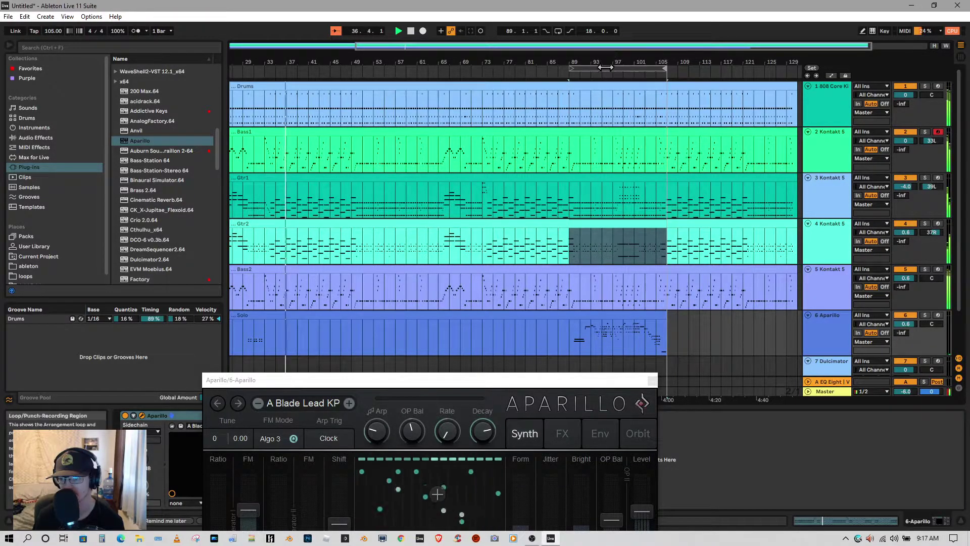
left_click(611, 69)
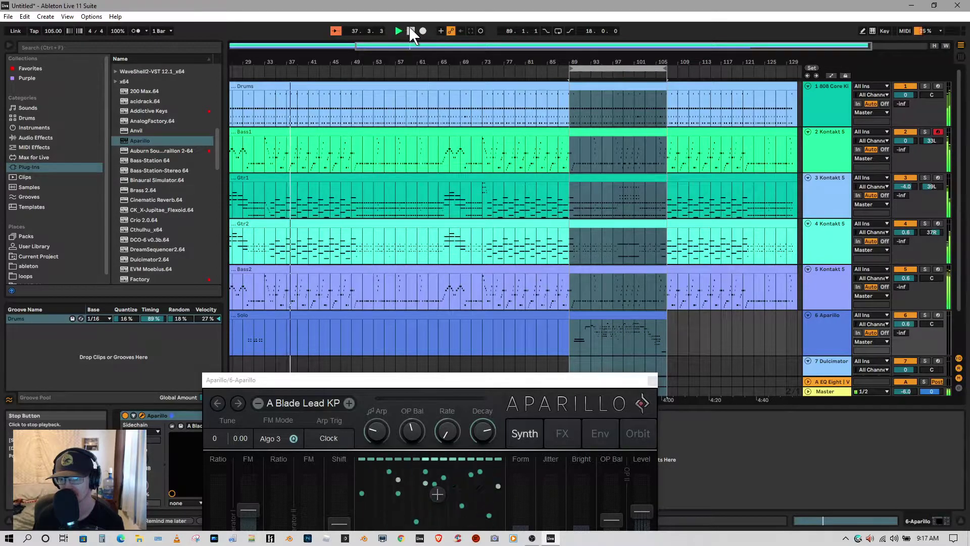
left_click(558, 31)
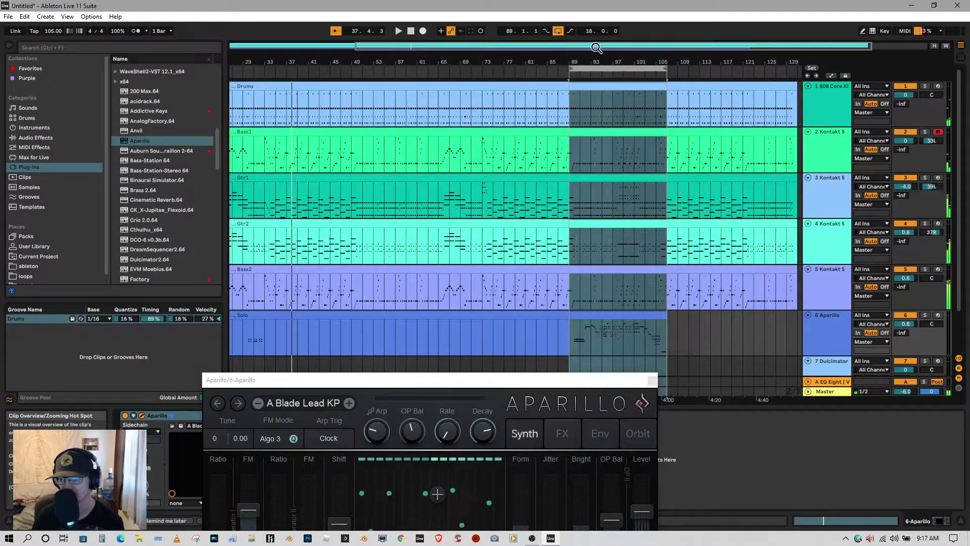
left_click_drag(606, 60, 597, 103)
left_click_drag(570, 220, 565, 226)
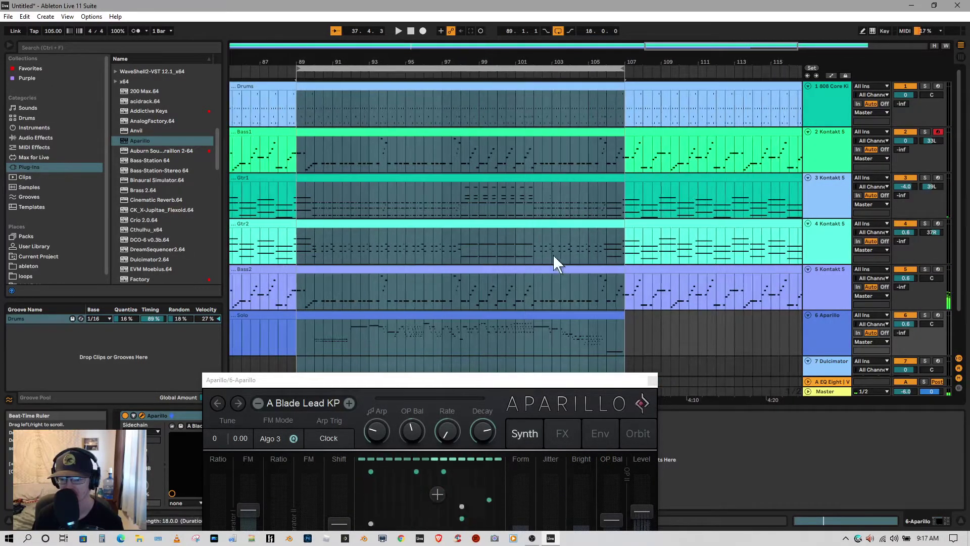
Step: Move the loop start to bar 90, play the looped solo, and switch Aparillo to the Ancient Tech PLGRND preset
left_click_drag(447, 385, 476, 407)
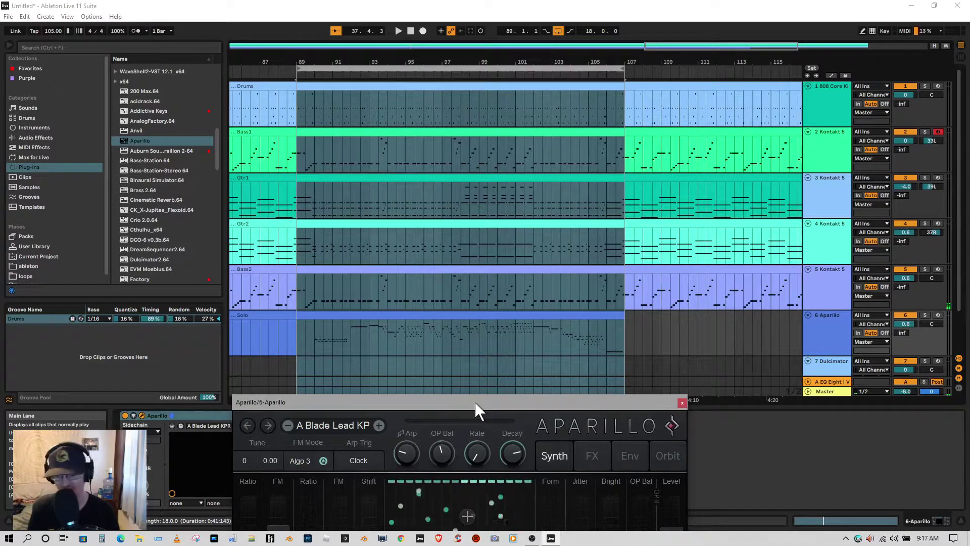
left_click_drag(461, 402, 739, 261)
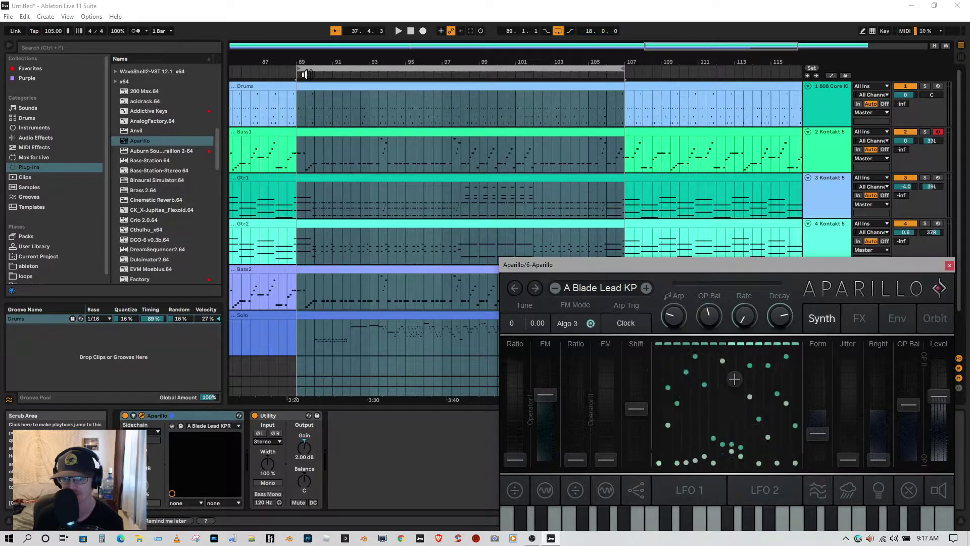
left_click_drag(298, 68, 318, 72)
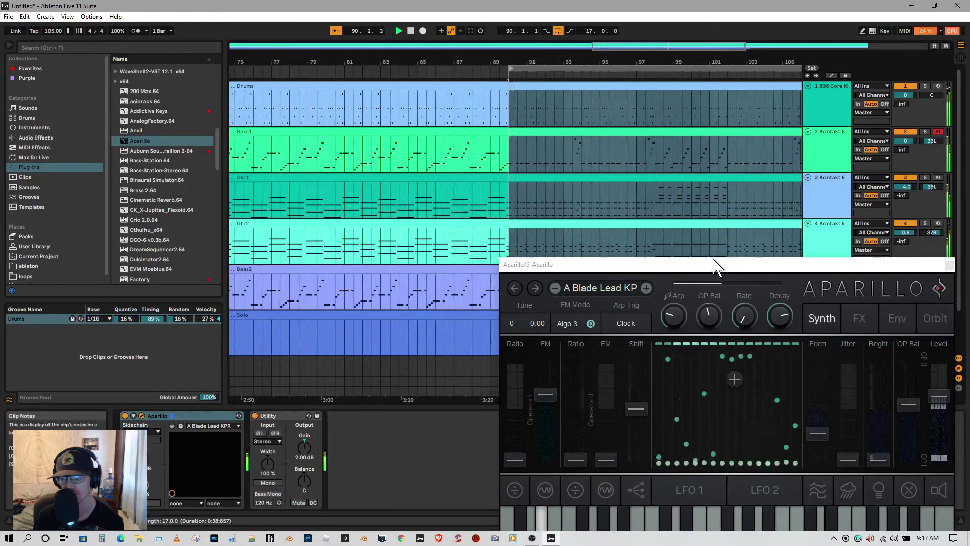
left_click_drag(684, 264, 446, 192)
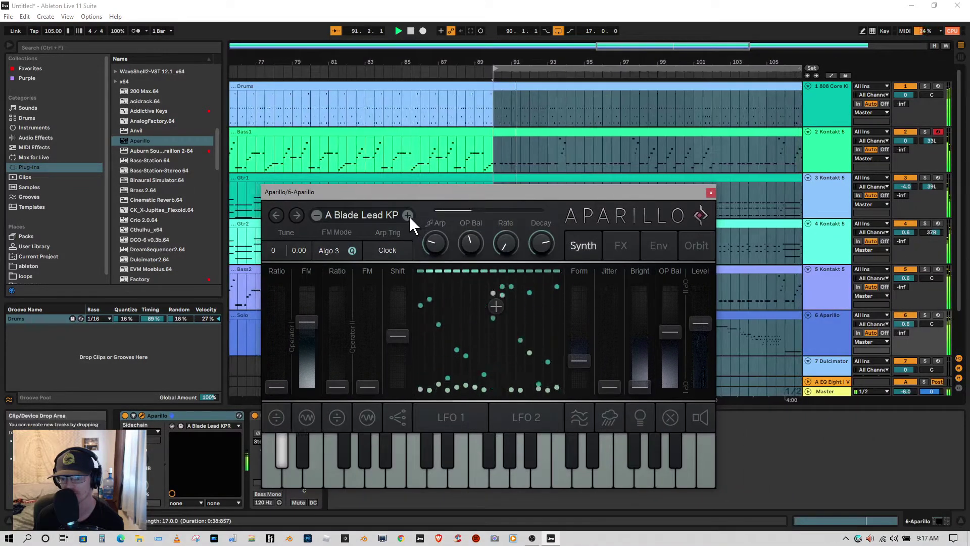
left_click(409, 216)
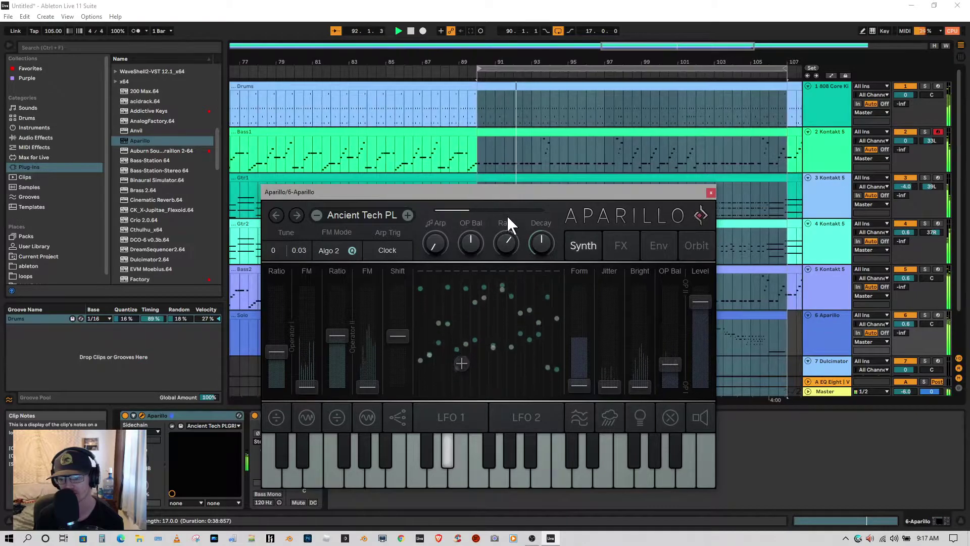
Step: In Session View, lower Drums to -5.0 dB, Gtr1 to -6.6, Bass2 to -7.0, Aparillo to -3.7, plus Bass1, and return to Arrangement View
left_click_drag(472, 193, 174, 247)
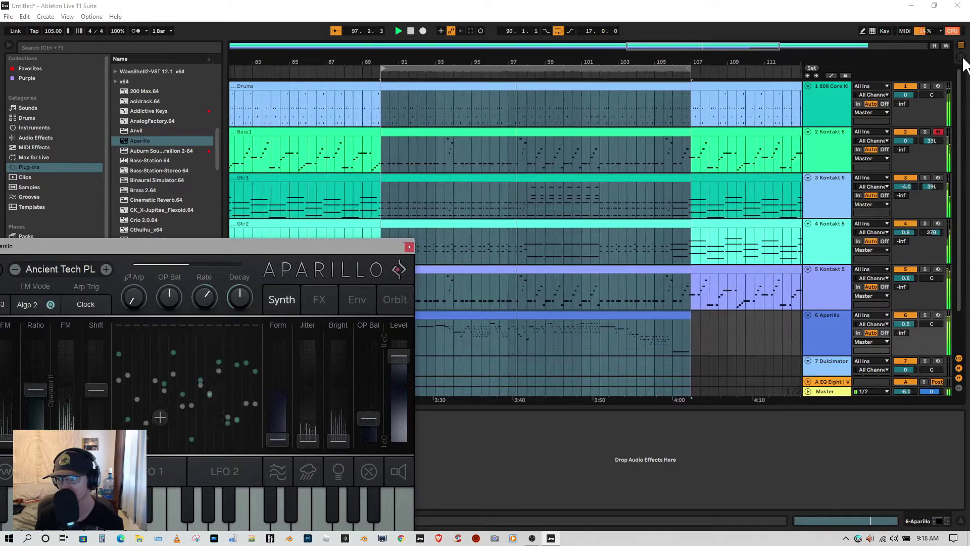
left_click(961, 56)
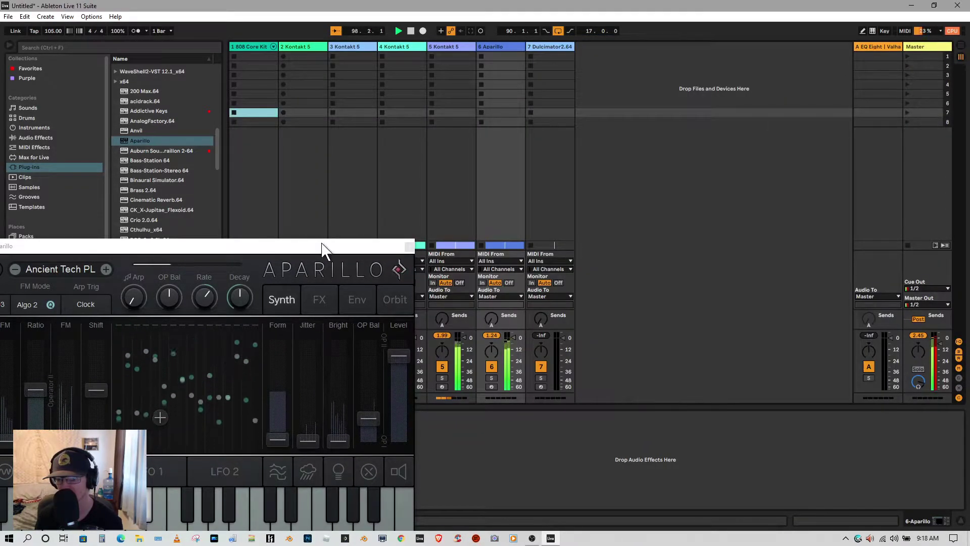
left_click_drag(267, 253, 0, 162)
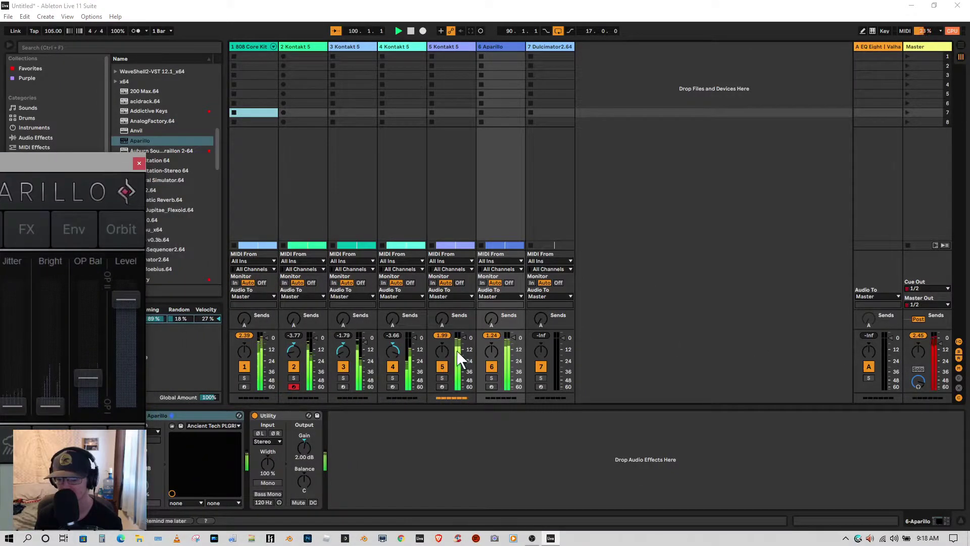
left_click_drag(463, 337, 463, 341)
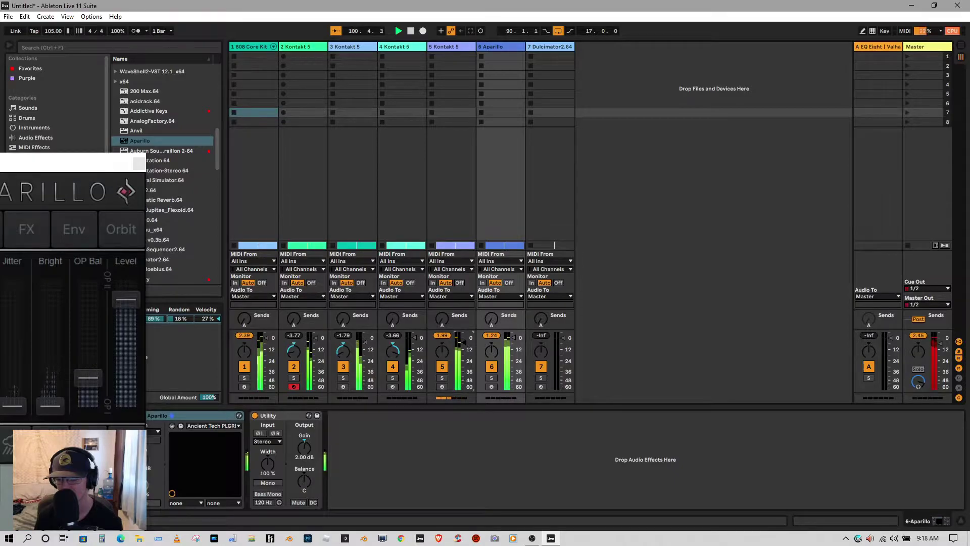
left_click_drag(261, 336, 262, 341)
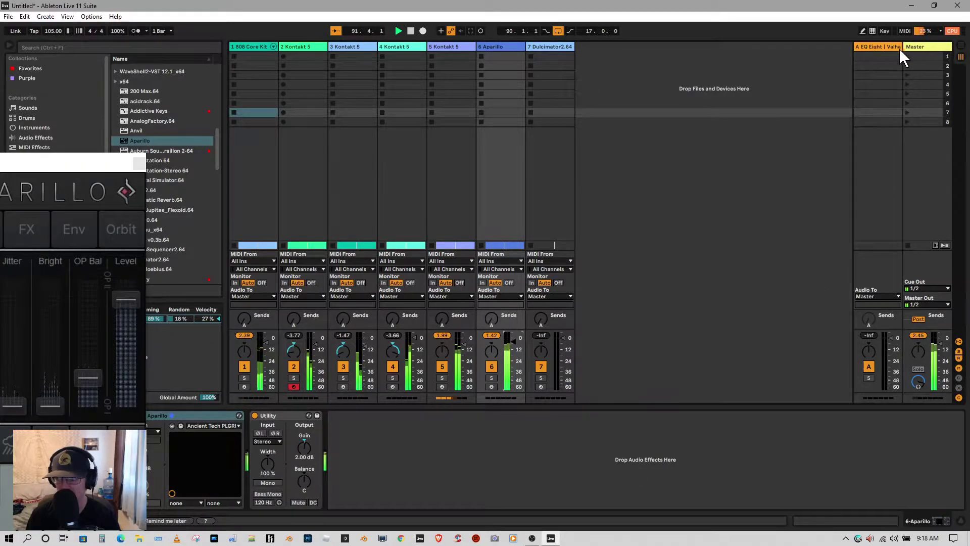
left_click(962, 49)
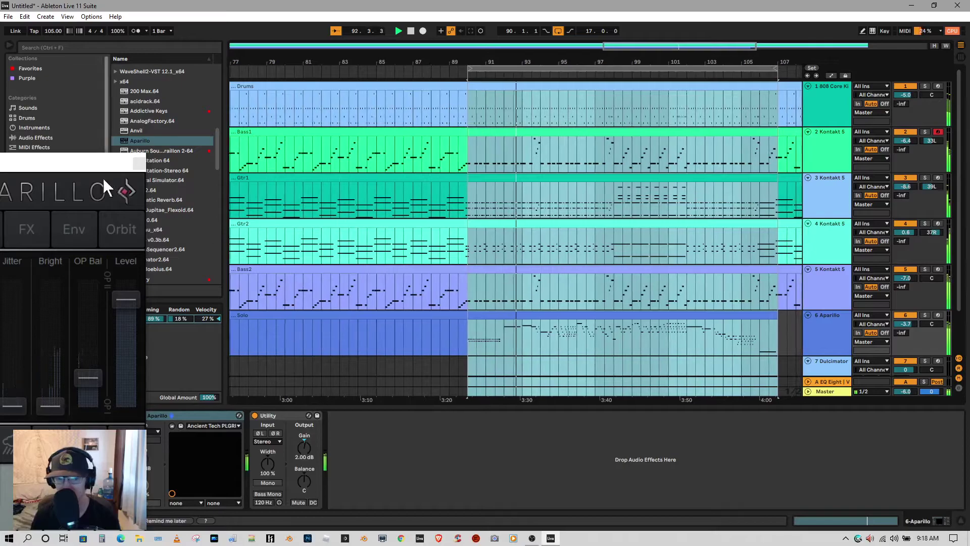
Step: Audition the Aparillo preset Best Of RM, switch to Bouge de la 01 DF, stop playback, and move the plug-in window toward the centre
left_click_drag(80, 165, 437, 83)
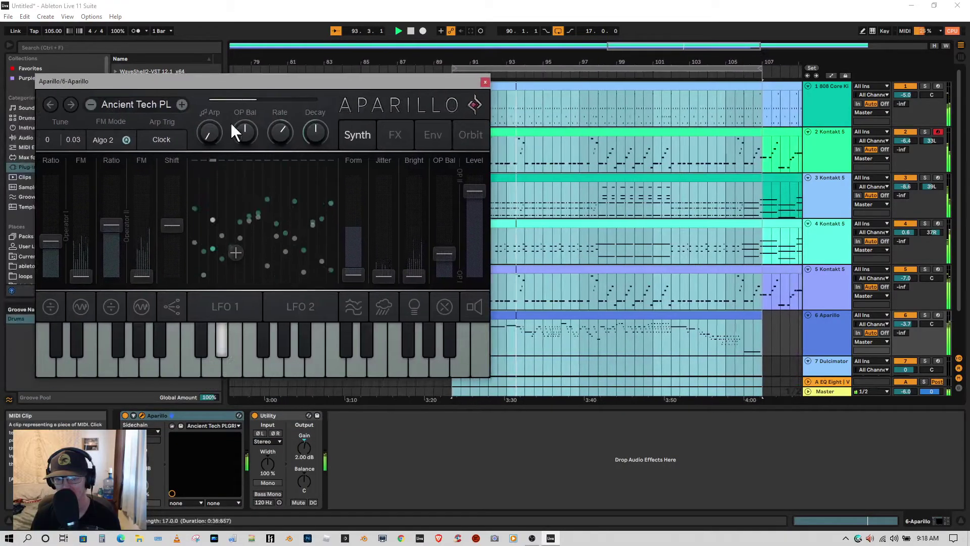
left_click(183, 104)
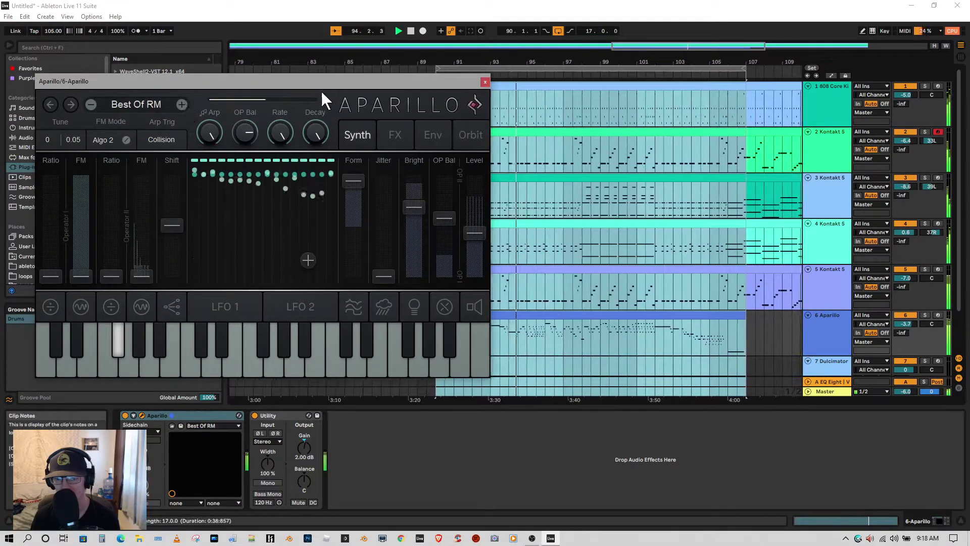
mouse_move(343, 81)
left_mouse_down()
mouse_move(312, 80)
mouse_move(329, 69)
left_mouse_up()
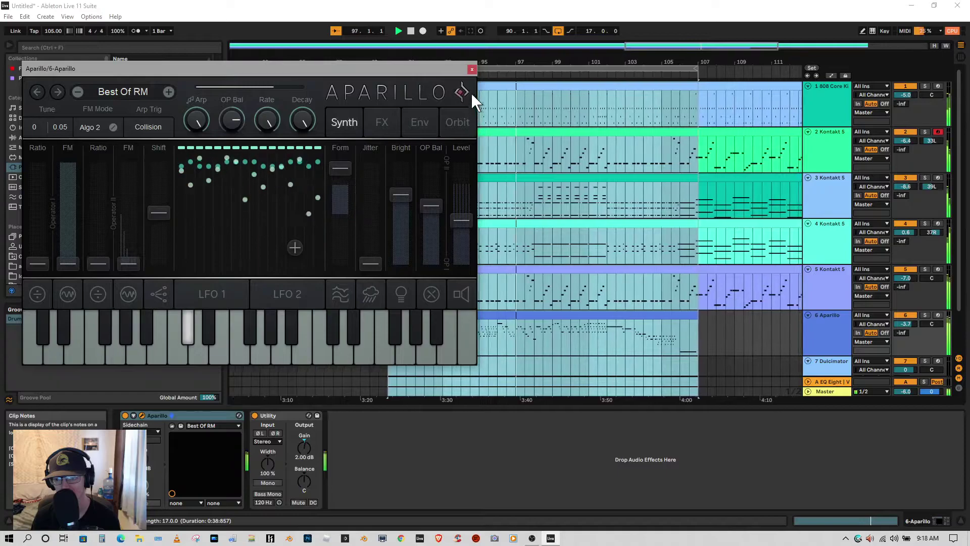
left_click(167, 91)
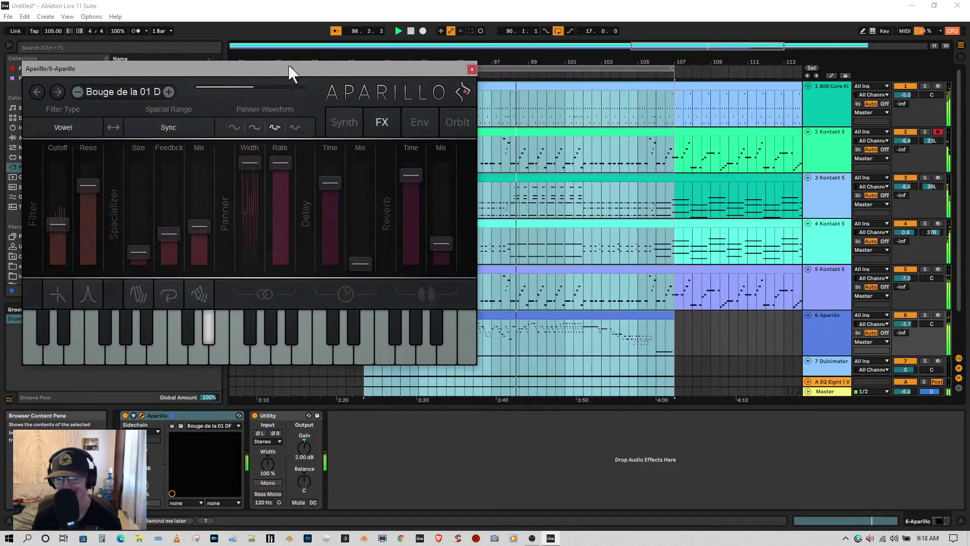
left_click(411, 31)
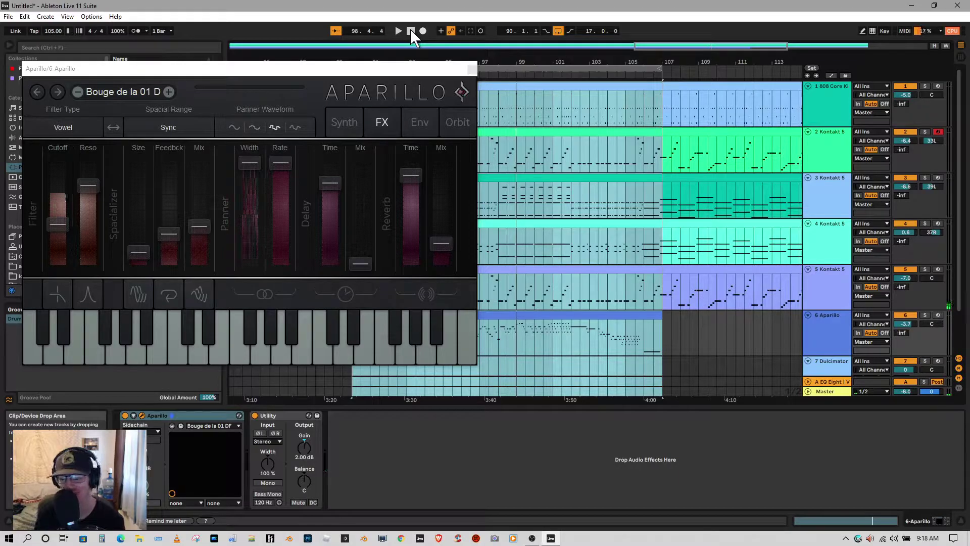
left_click_drag(174, 72, 274, 114)
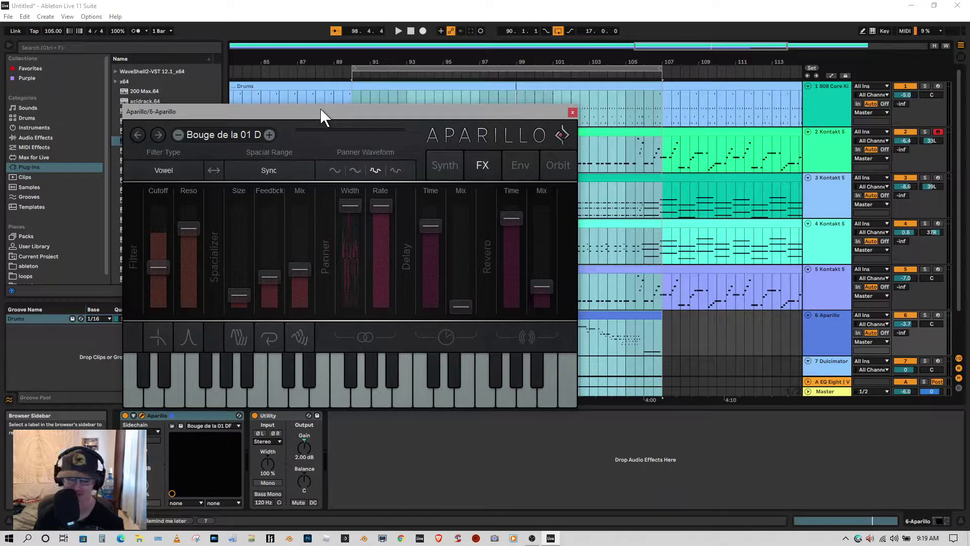
left_click_drag(320, 108, 369, 110)
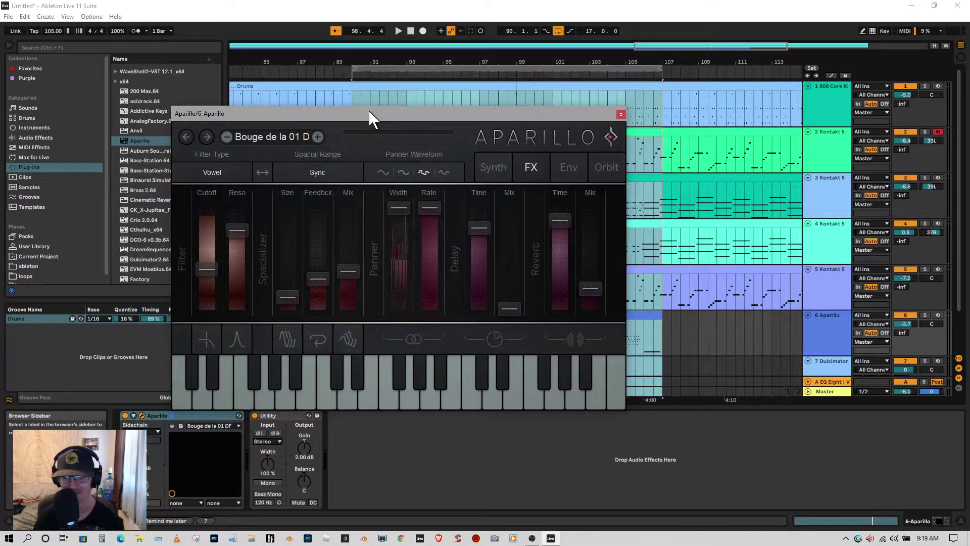
Step: Play the looped solo, audition Aparillo's Bubbling Horns DF and Chakra Opener DF presets, and move the plug-in window clear of the track headers
left_click(399, 32)
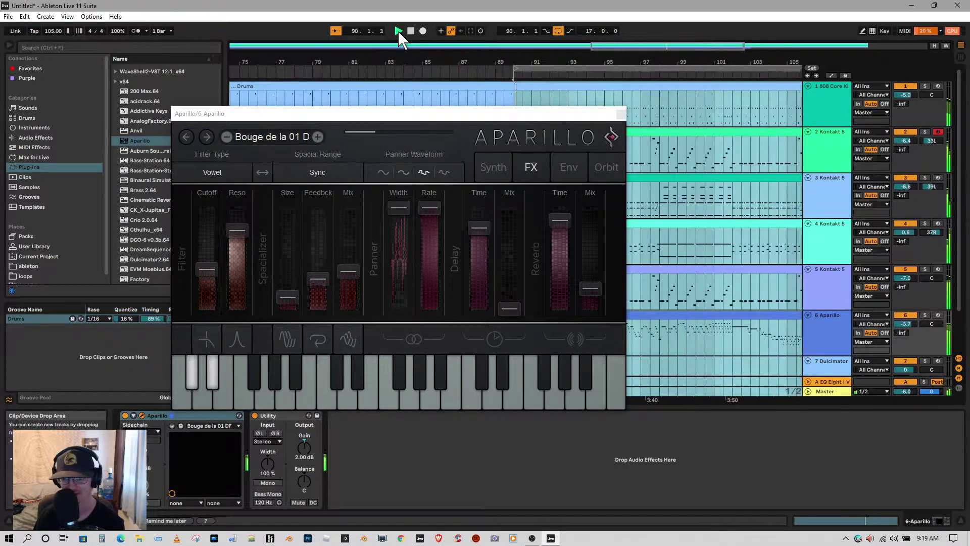
left_click(317, 137)
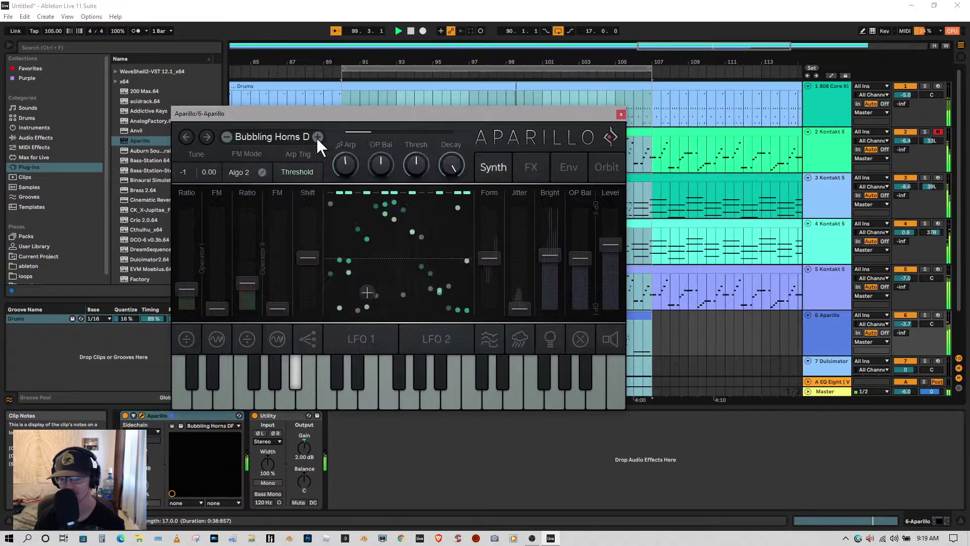
left_click(318, 137)
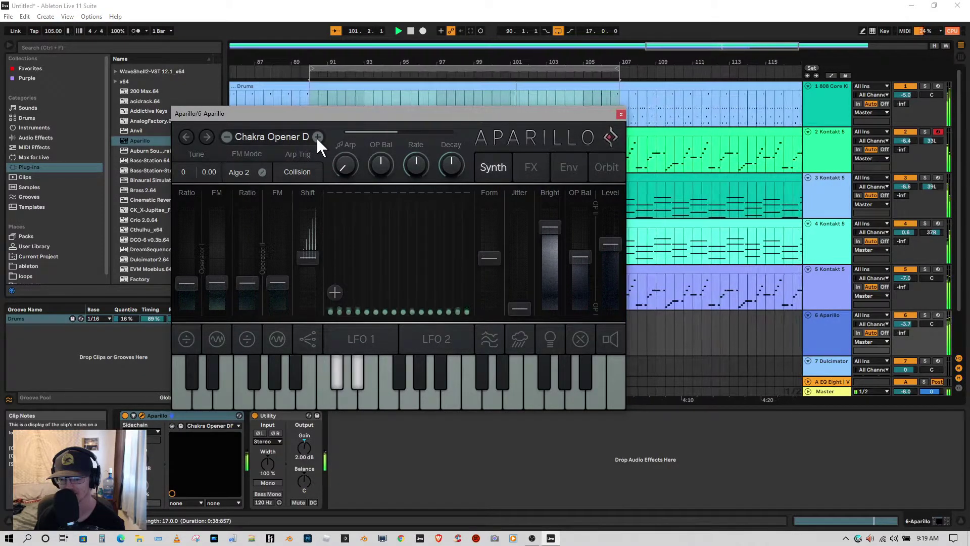
left_click_drag(404, 112, 283, 72)
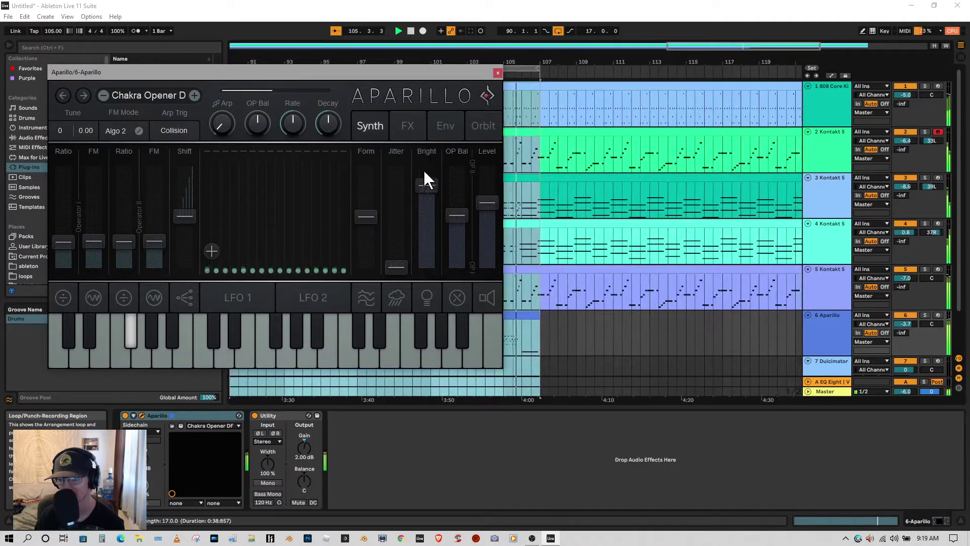
Step: Inspect the Orbiter recording options in Aparillo's Orbit view and nudge the orbiter slightly off centre
left_click(482, 127)
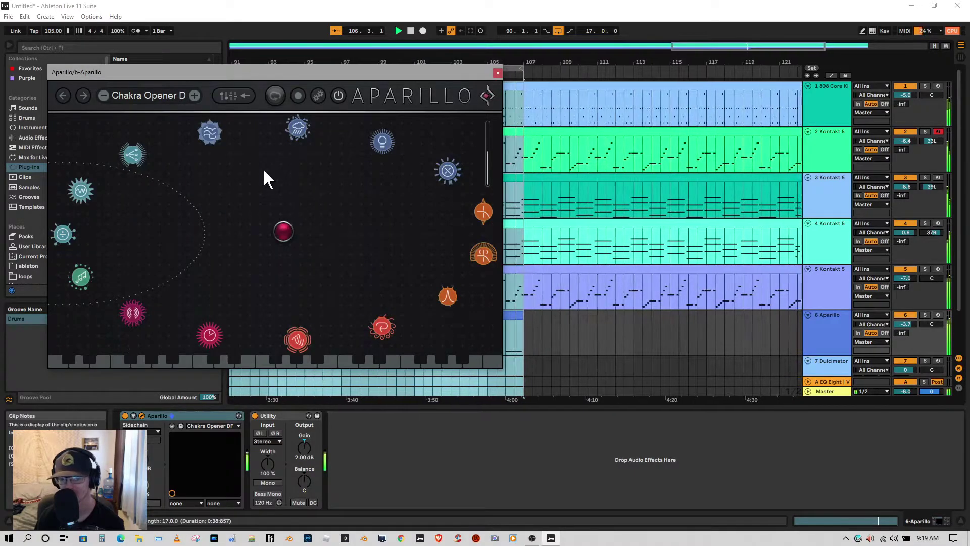
left_click_drag(286, 78, 324, 79)
left_click(314, 106)
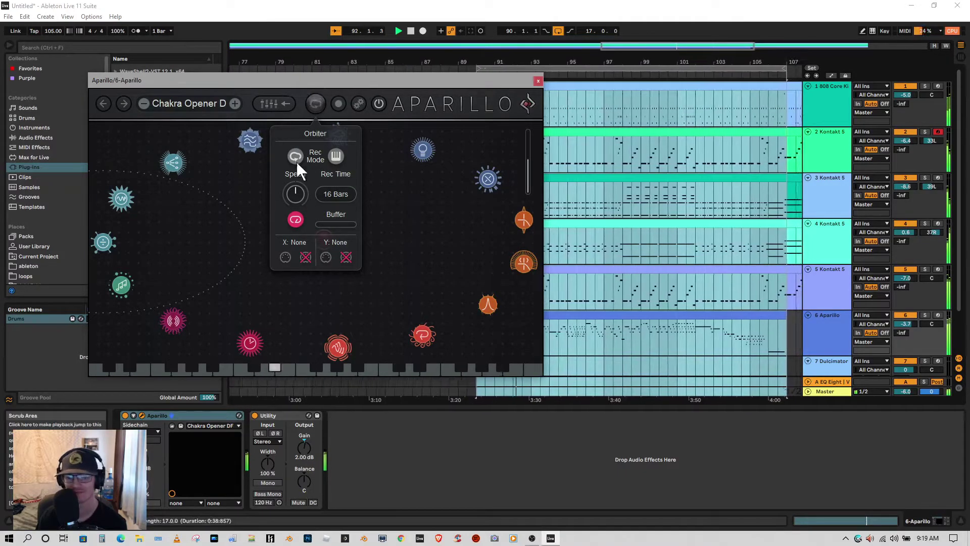
left_click(270, 226)
mouse_move(326, 239)
left_mouse_down()
mouse_move(391, 284)
mouse_move(433, 270)
mouse_move(453, 232)
mouse_move(432, 196)
mouse_move(326, 177)
mouse_move(241, 195)
mouse_move(198, 220)
mouse_move(180, 244)
mouse_move(208, 277)
mouse_move(308, 241)
mouse_move(329, 268)
mouse_move(403, 273)
mouse_move(467, 237)
mouse_move(479, 218)
mouse_move(363, 171)
mouse_move(302, 177)
mouse_move(216, 196)
mouse_move(157, 231)
mouse_move(154, 252)
mouse_move(287, 274)
mouse_move(352, 271)
mouse_move(392, 250)
mouse_move(430, 210)
mouse_move(404, 183)
mouse_move(339, 162)
mouse_move(437, 218)
mouse_move(423, 254)
mouse_move(343, 278)
mouse_move(299, 265)
mouse_move(317, 240)
left_mouse_up()
left_click_drag(331, 81, 366, 110)
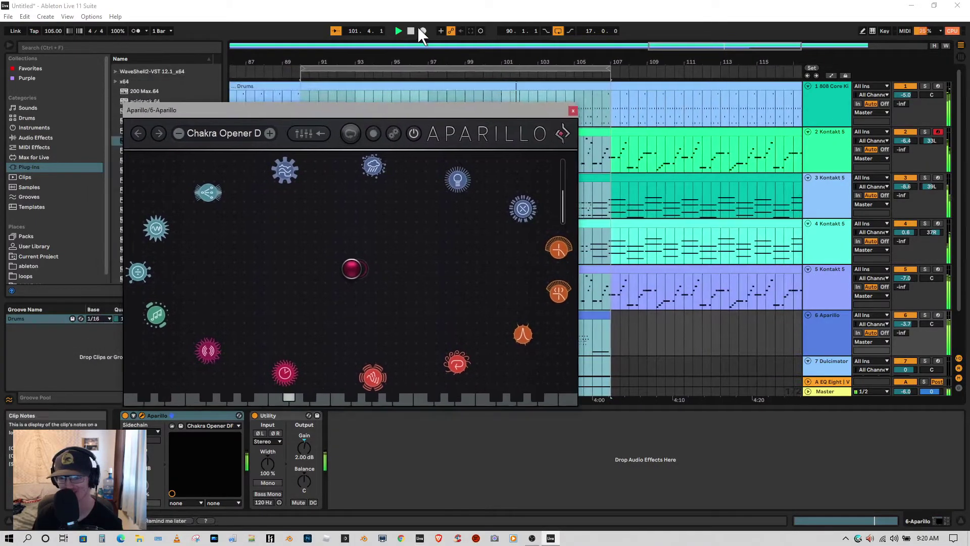
Step: Stop playback and move the Aparillo window down to uncover the upper tracks
left_click(411, 31)
left_click(411, 31)
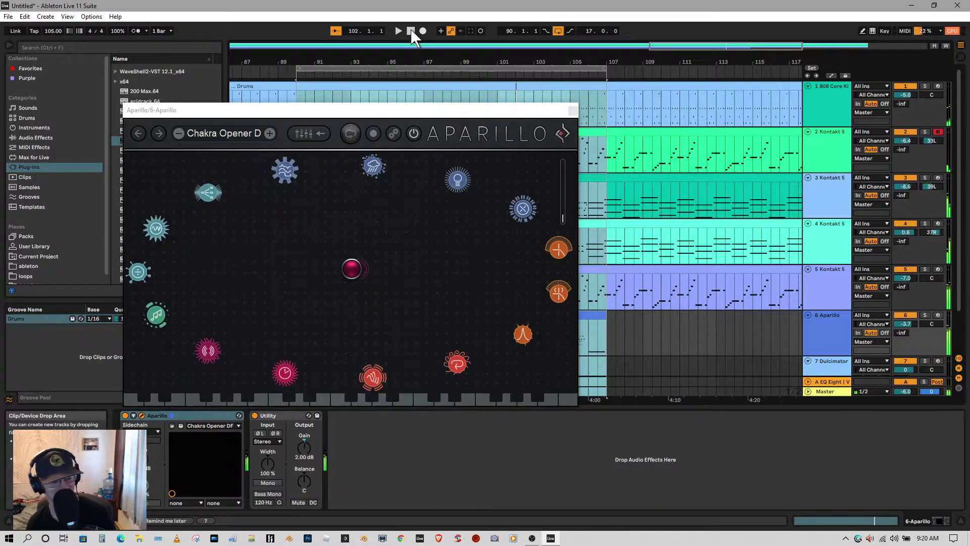
mouse_move(336, 110)
left_mouse_down()
mouse_move(355, 78)
mouse_move(282, 121)
mouse_move(314, 307)
mouse_move(289, 264)
left_mouse_up()
Step: Place the playback start at bar 89, reselect the Aparillo track, play, and switch its synth to the CheapDAC PLG preset
left_click(283, 164)
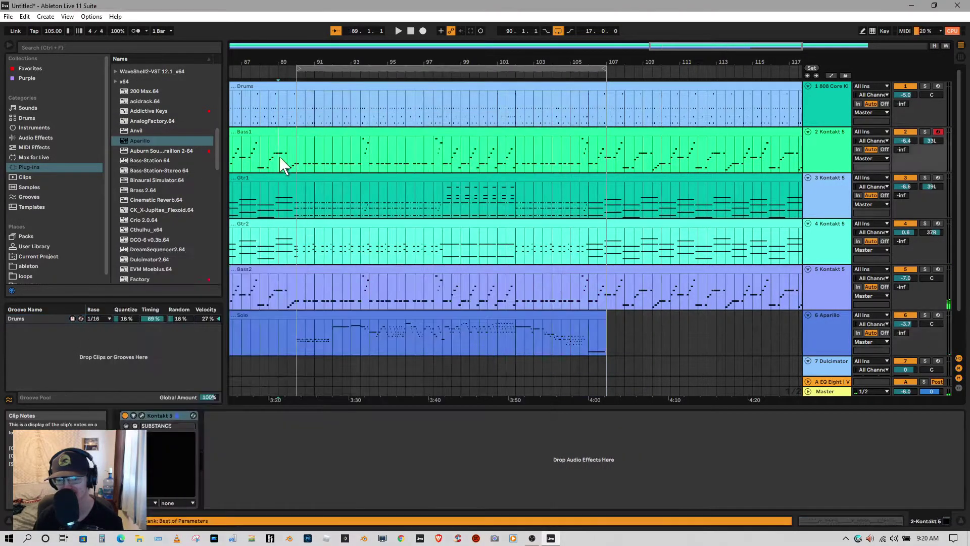
left_click(823, 334)
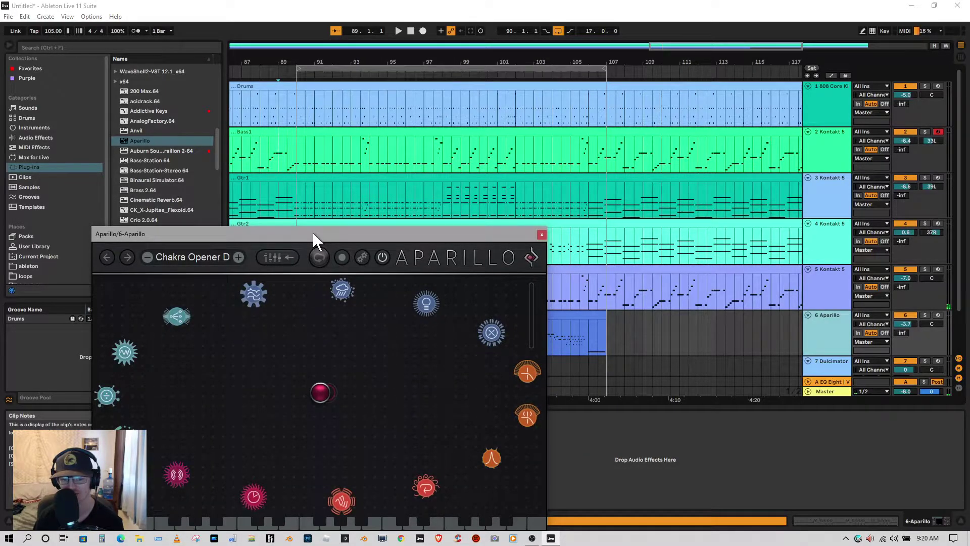
left_click_drag(313, 232, 318, 137)
left_click(399, 31)
left_click(301, 160)
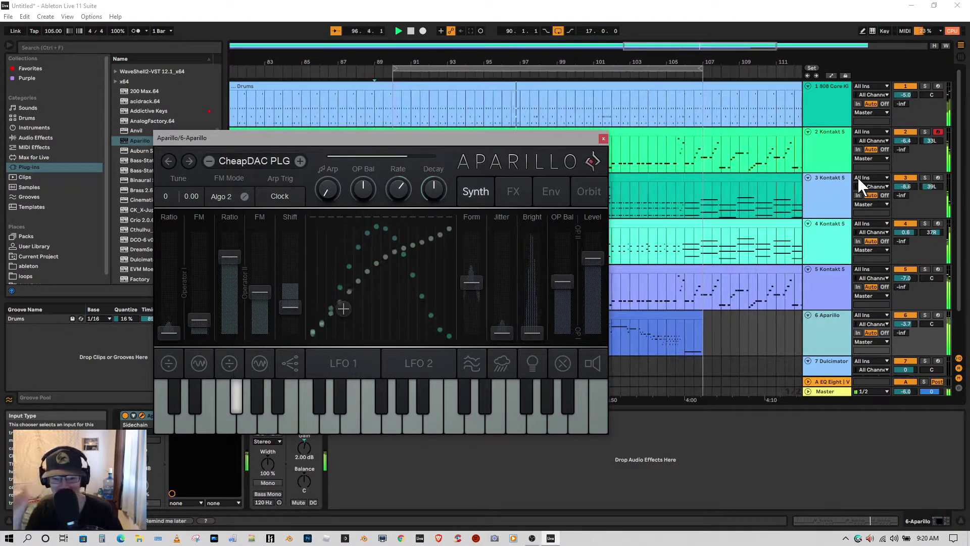
Step: In Orbit view, sweep the orbiter around the modulation objects during playback and leave it near the blue Jitter and brightness objects
left_click(594, 159)
left_click_drag(370, 311, 438, 252)
left_click_drag(385, 244, 165, 356)
left_click_drag(168, 311, 331, 355)
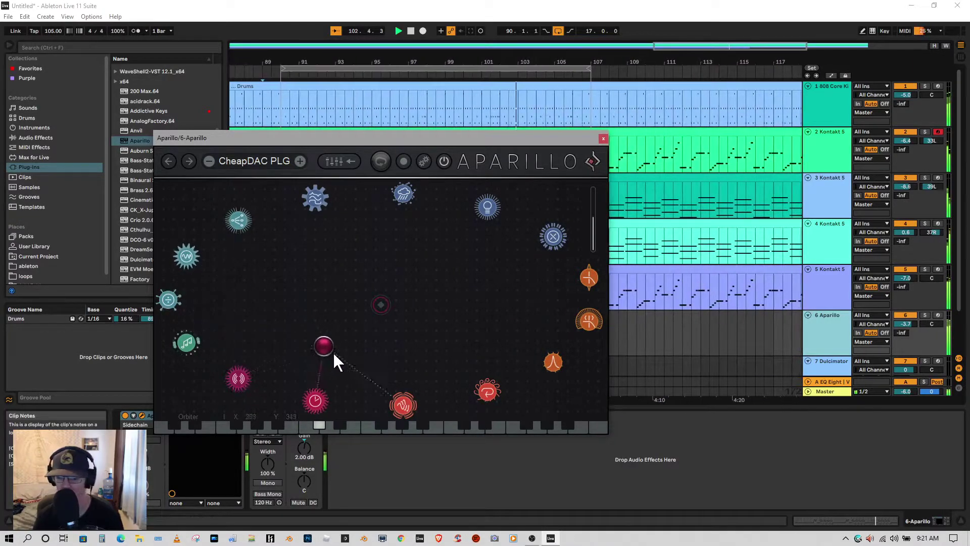
left_click_drag(512, 294, 340, 298)
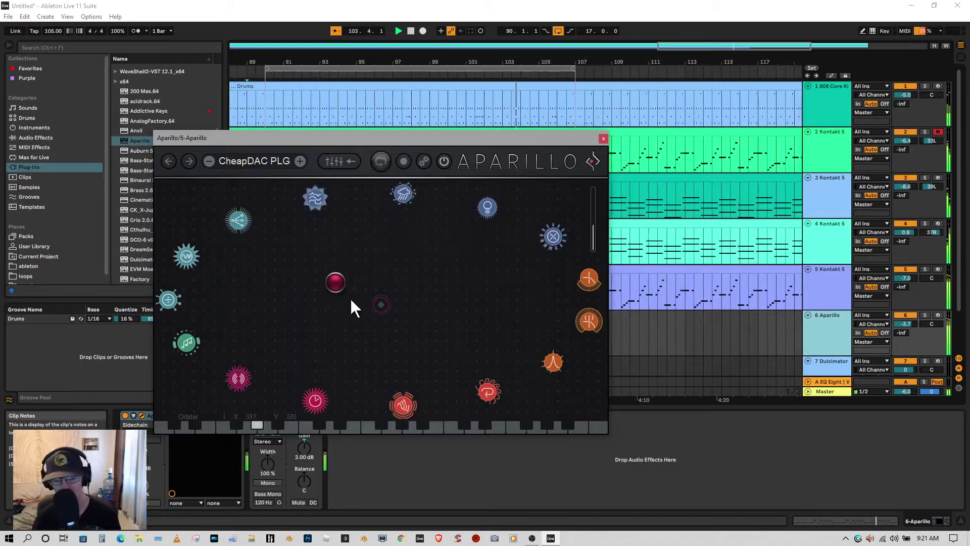
left_click_drag(444, 321, 526, 340)
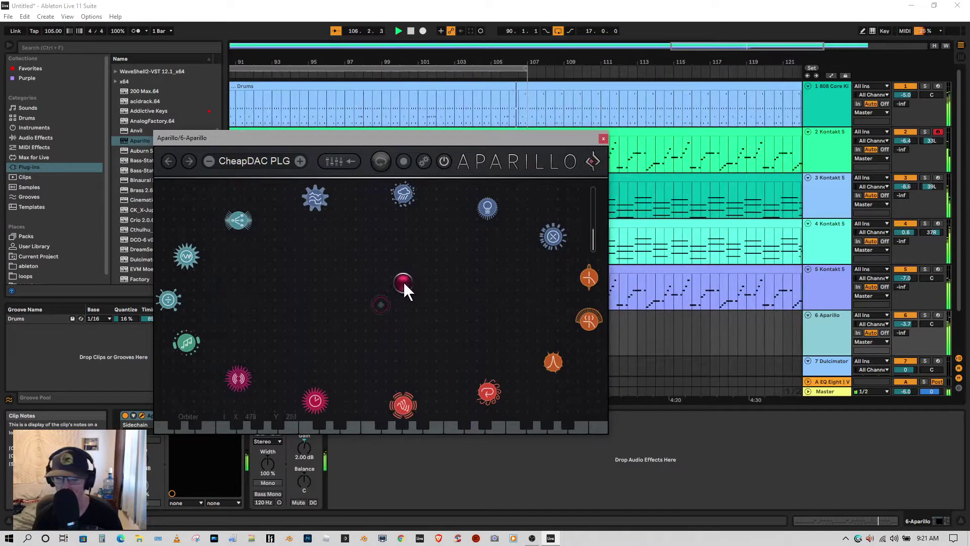
left_click_drag(399, 255, 423, 245)
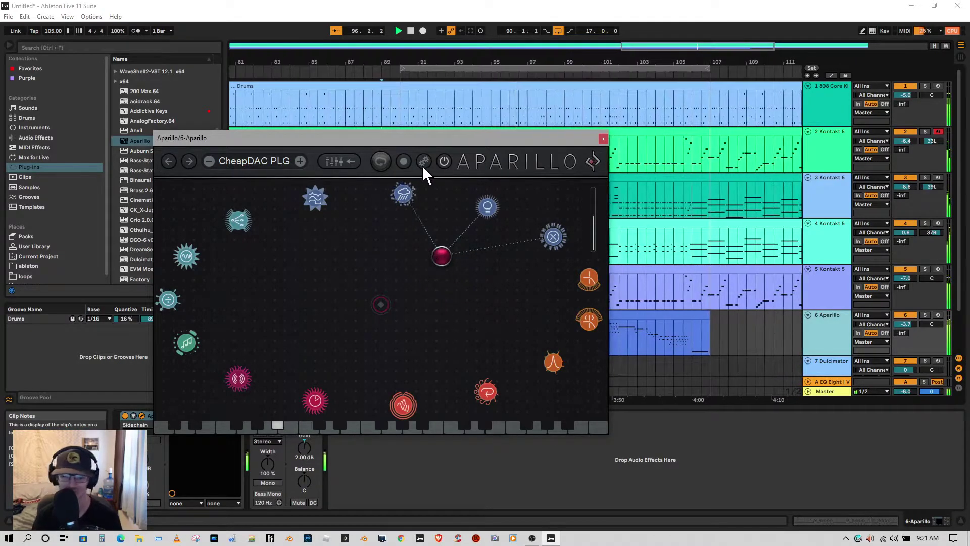
Step: Check the Initialize and Randomize options, enable the Orbiter's movement Rec Mode, and toggle its loop setting
left_click(424, 161)
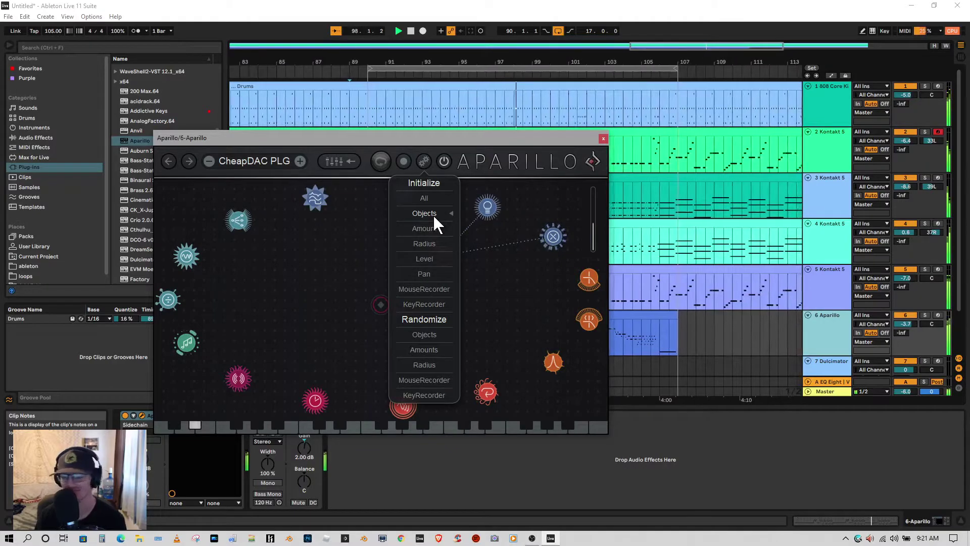
left_click(403, 160)
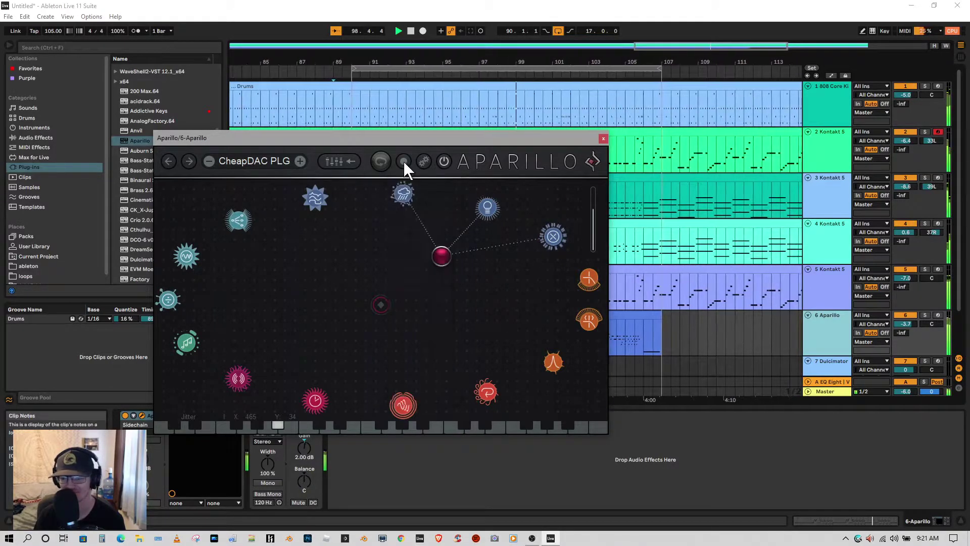
left_click(382, 162)
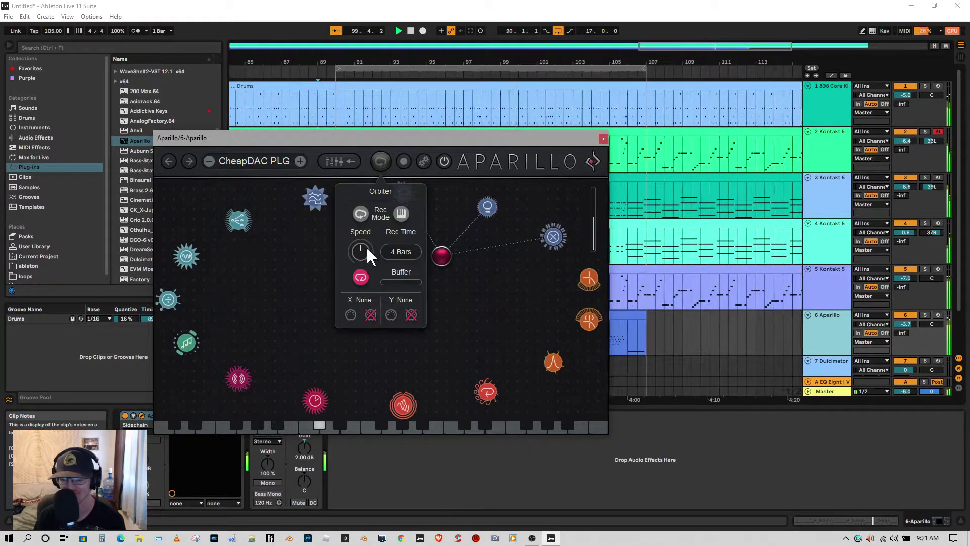
left_click(361, 214)
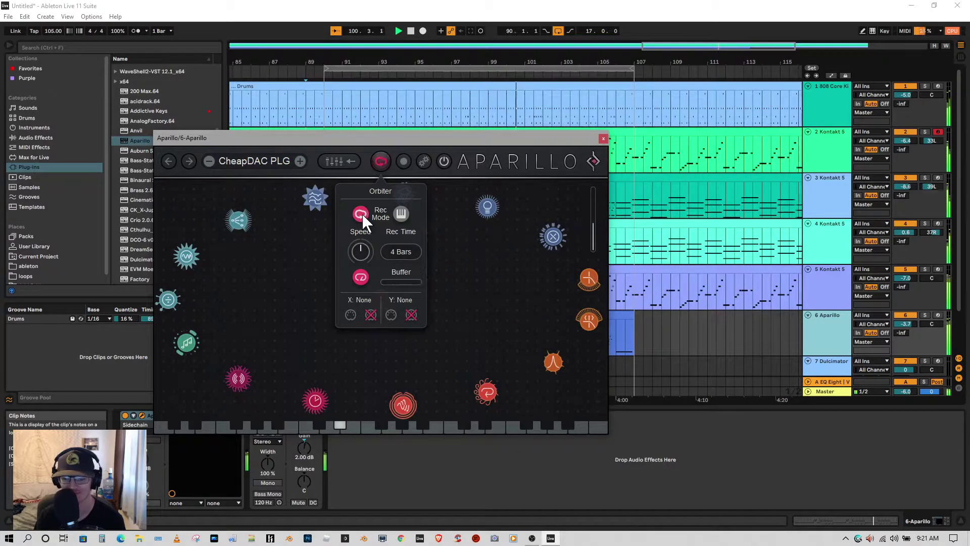
left_click(364, 277)
Step: Start Aparillo's recorder and move the orbiter around near the centre while the solo plays
left_click(381, 294)
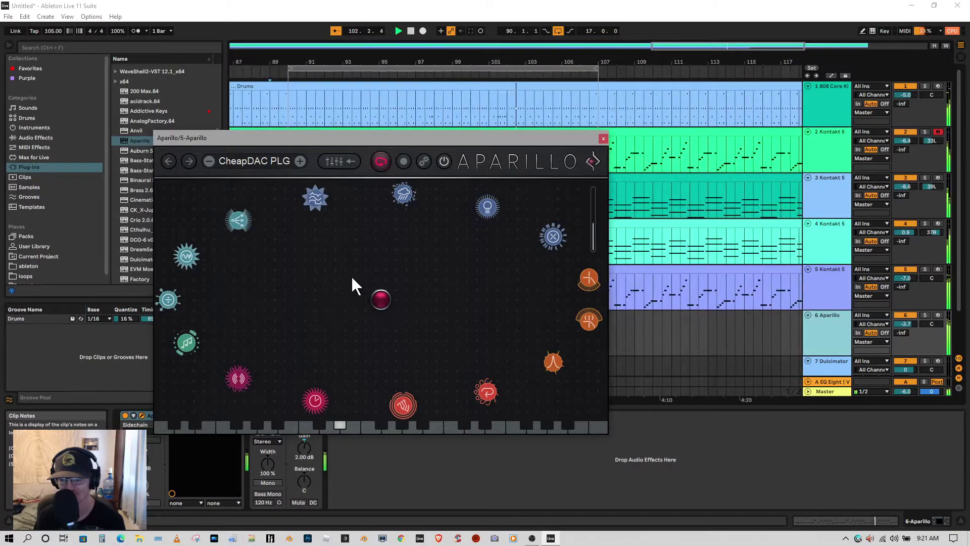
left_click(404, 161)
mouse_move(382, 293)
left_mouse_down()
mouse_move(472, 268)
mouse_move(486, 304)
mouse_move(460, 338)
mouse_move(376, 349)
mouse_move(267, 330)
mouse_move(229, 297)
mouse_move(243, 257)
mouse_move(289, 242)
mouse_move(403, 238)
mouse_move(477, 263)
mouse_move(499, 313)
mouse_move(491, 334)
mouse_move(433, 363)
mouse_move(376, 356)
mouse_move(357, 326)
mouse_move(414, 346)
mouse_move(488, 319)
mouse_move(506, 289)
mouse_move(494, 262)
mouse_move(448, 238)
mouse_move(386, 225)
mouse_move(277, 262)
mouse_move(495, 322)
mouse_move(457, 298)
mouse_move(452, 273)
mouse_move(389, 268)
mouse_move(325, 275)
mouse_move(286, 303)
mouse_move(309, 335)
mouse_move(365, 350)
mouse_move(416, 347)
mouse_move(480, 331)
mouse_move(510, 303)
mouse_move(438, 273)
mouse_move(386, 295)
left_mouse_up()
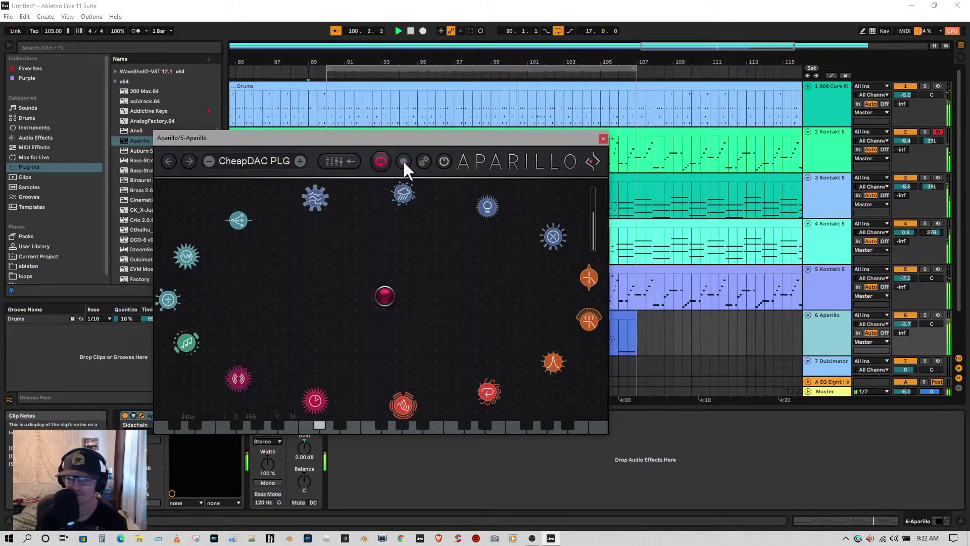
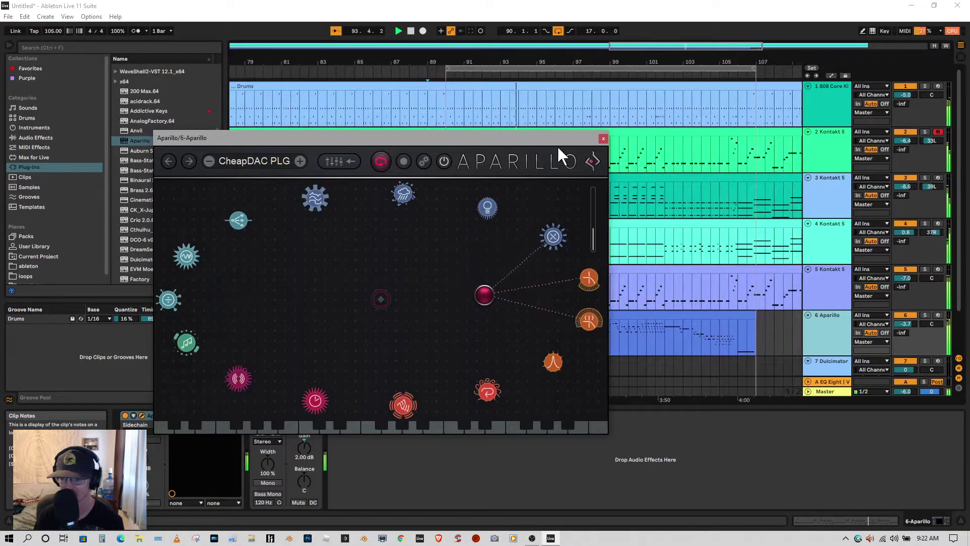
Step: Close the Aparillo synth window and stop playback with the entire arrangement in view
left_click(603, 137)
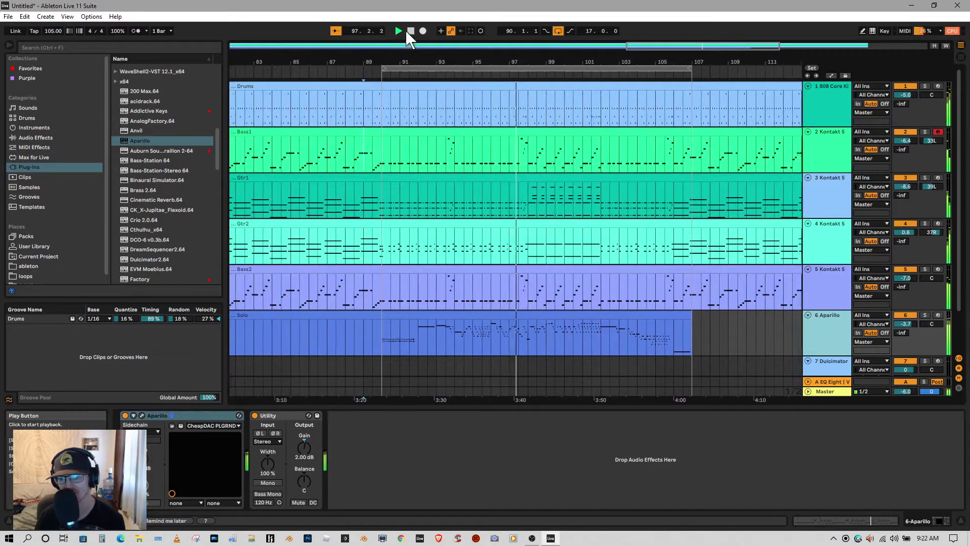
left_click(409, 31)
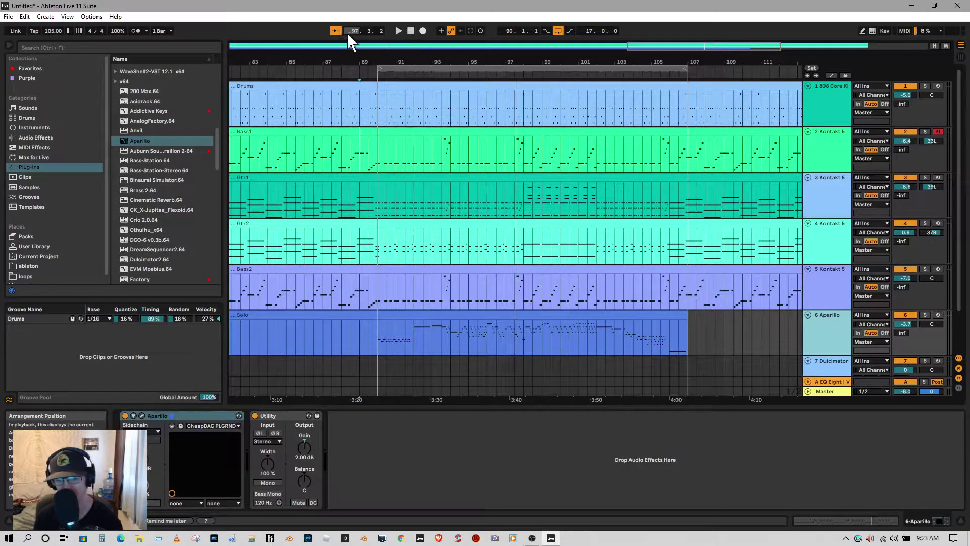
left_click_drag(486, 62, 546, 30)
left_click_drag(613, 59, 613, 49)
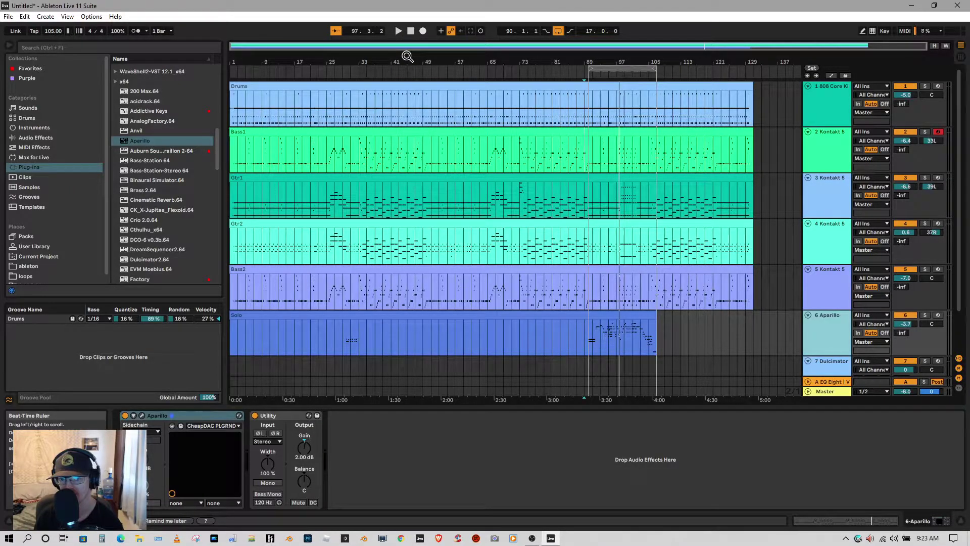
Step: Place the playhead near the start of the song and open the Bass2 track's Kontakt instrument
left_click(252, 73)
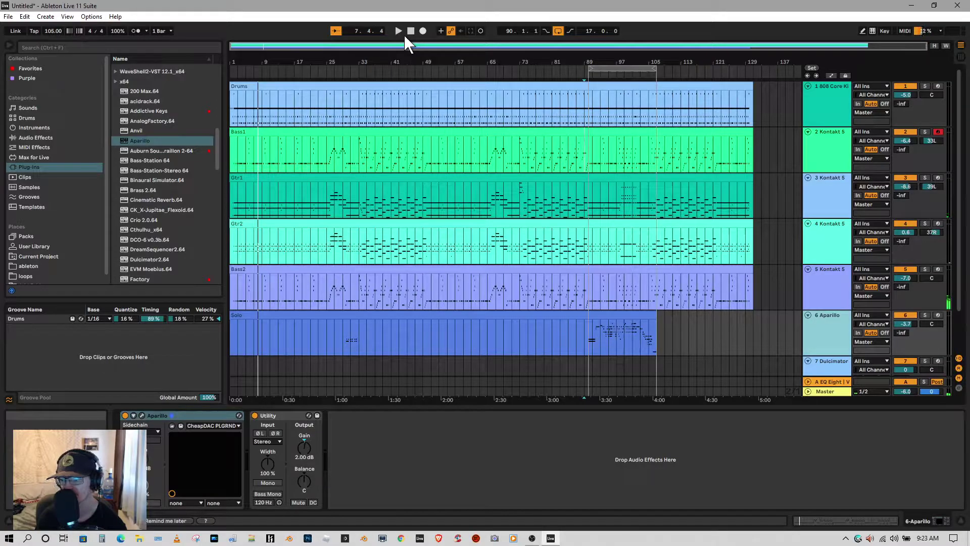
left_click(824, 283)
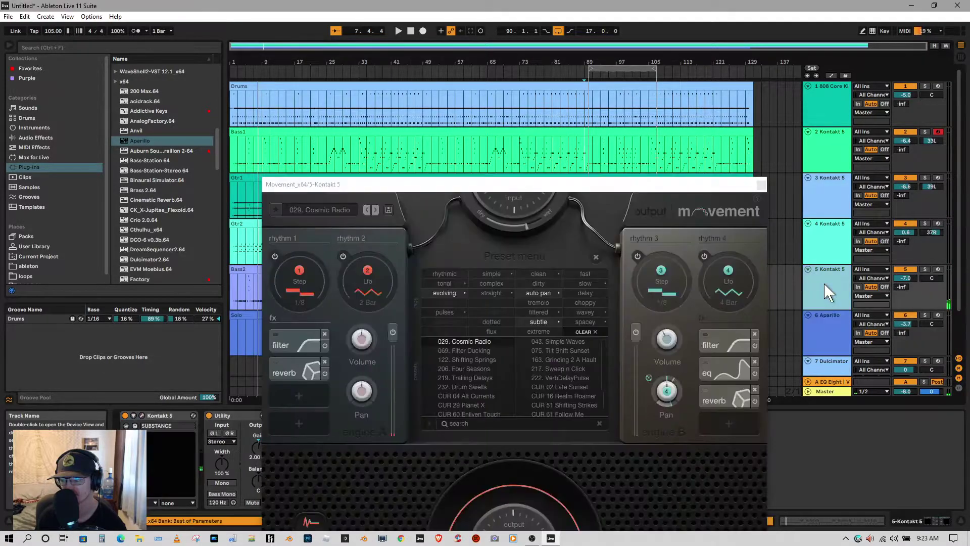
left_click_drag(595, 185, 757, 173)
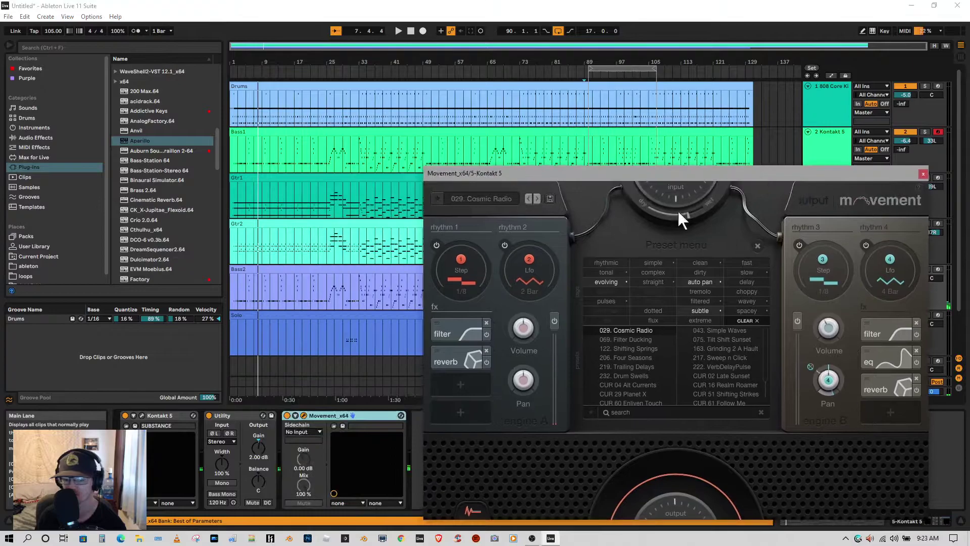
left_click(144, 414)
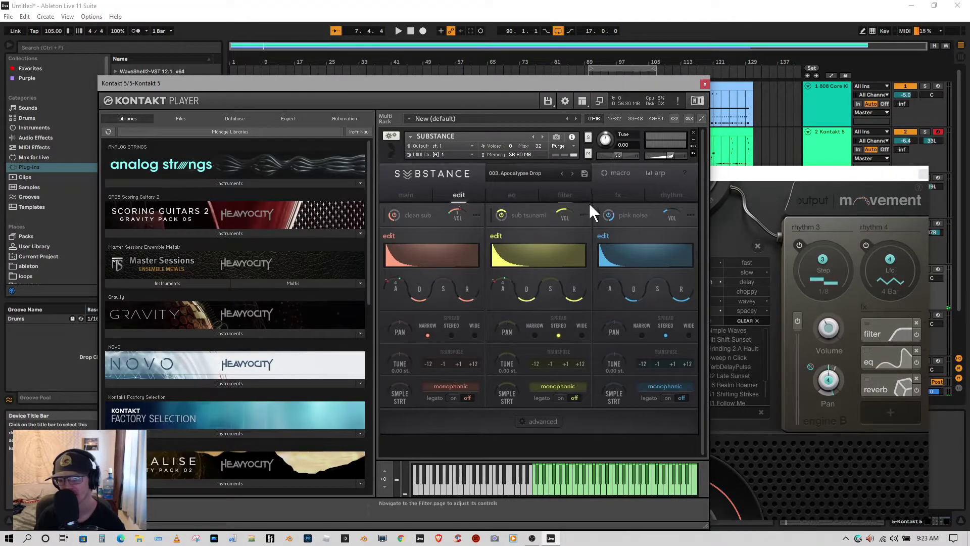
Step: Examine the Substance patch's effects page, the sub tsunami layer's delay and reverb, and the main and rhythm pages
left_click(620, 196)
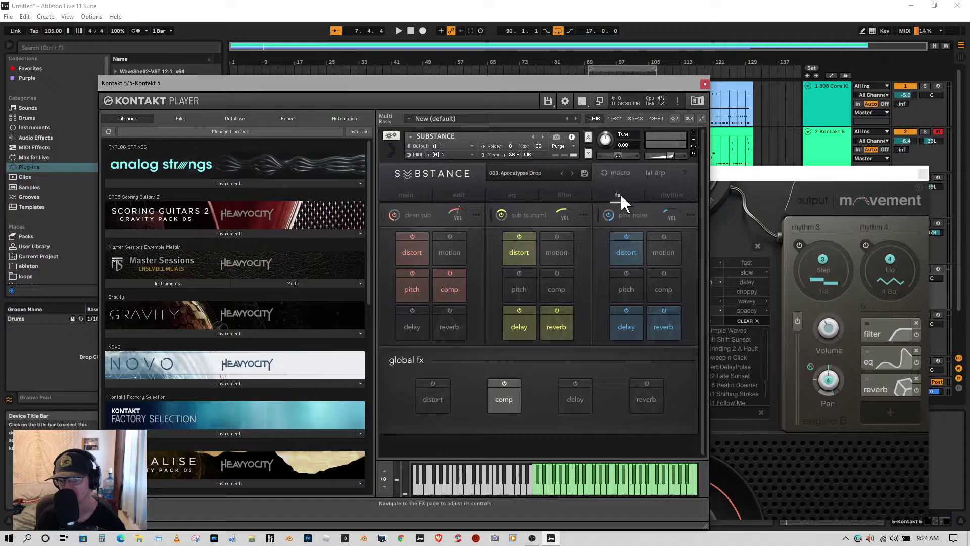
left_click(521, 329)
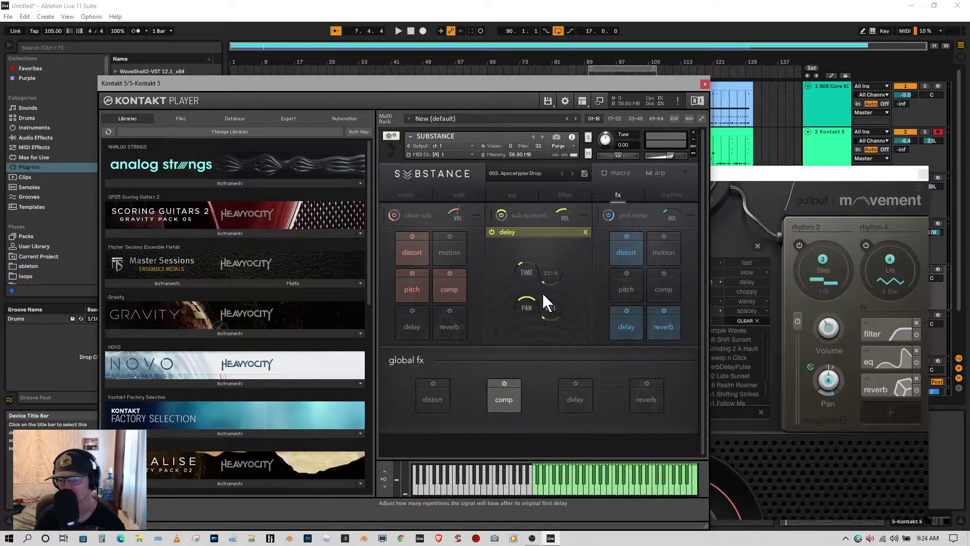
left_click(585, 231)
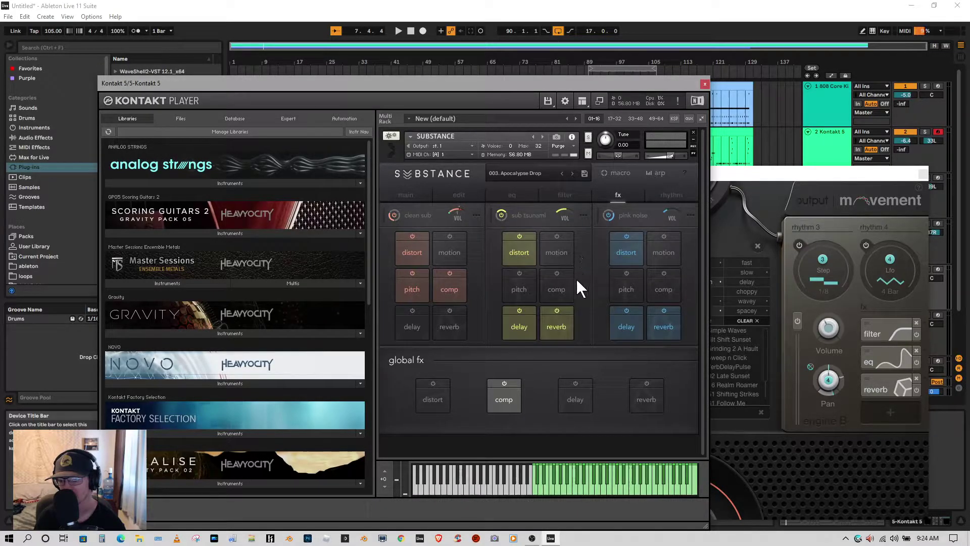
left_click(566, 326)
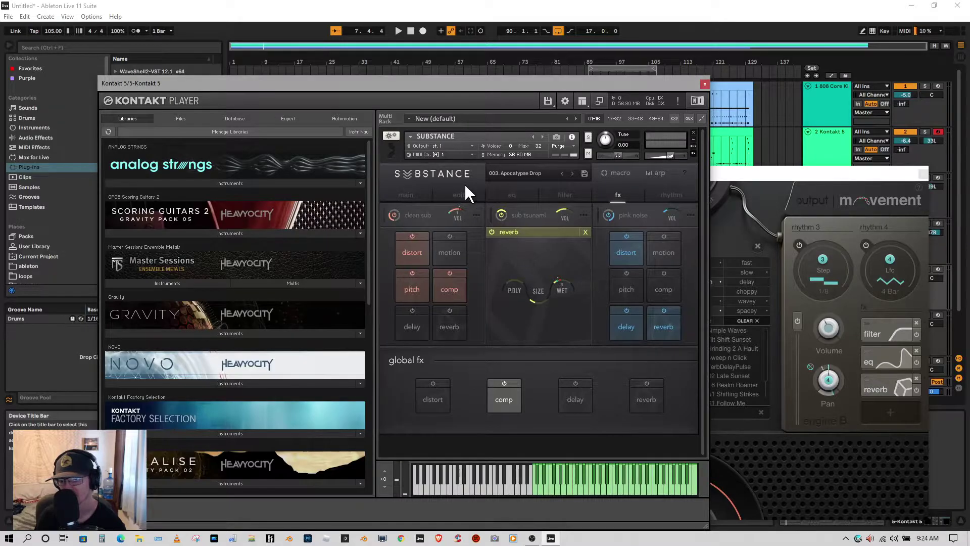
left_click(406, 195)
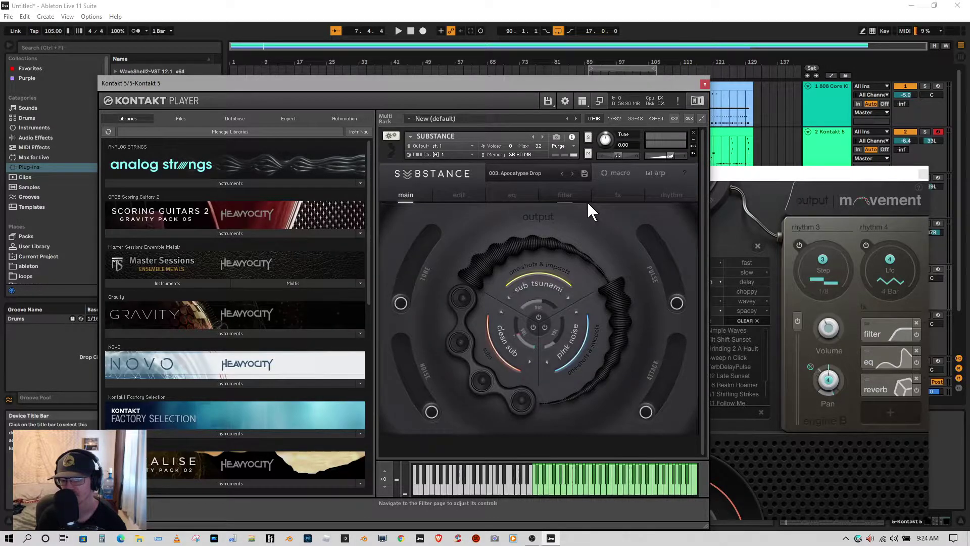
left_click(664, 192)
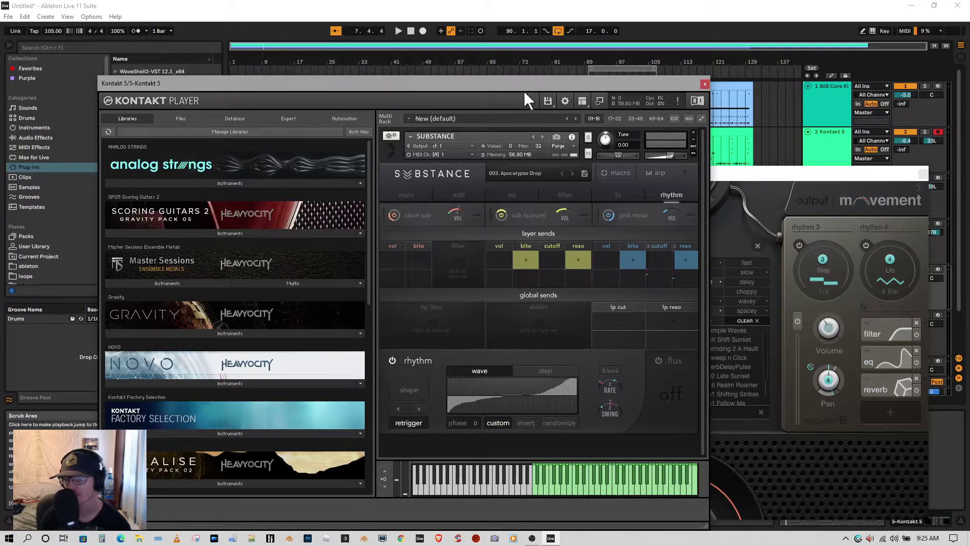
Step: Audition the arrangement from about bar 28 with the Kontakt and Movement windows moved off the tracks
left_click_drag(532, 86, 499, 297)
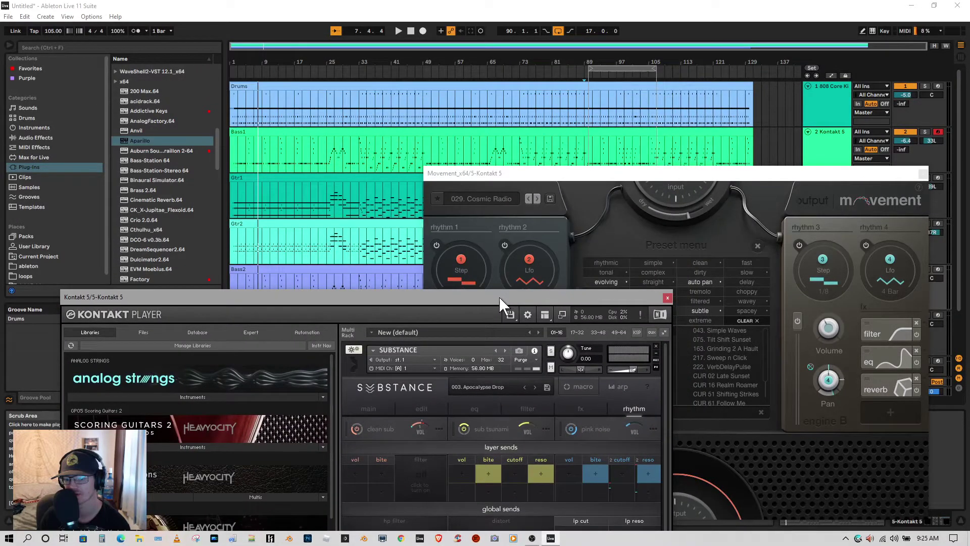
left_click(340, 73)
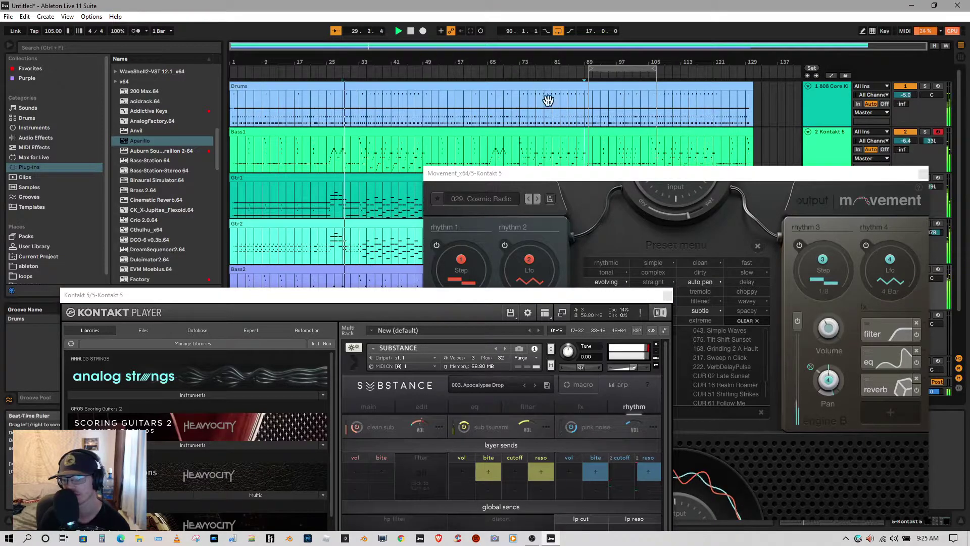
left_click_drag(649, 178, 650, 406)
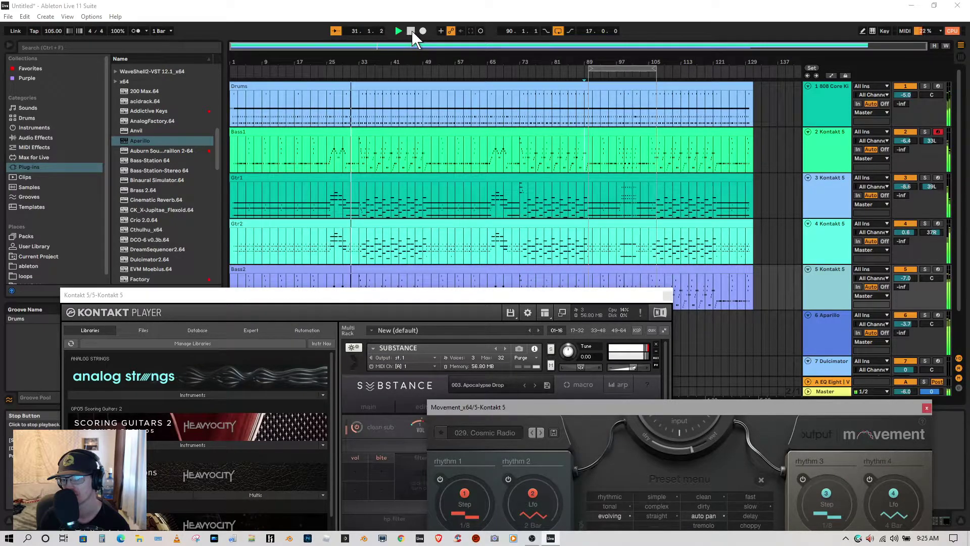
left_click(412, 33)
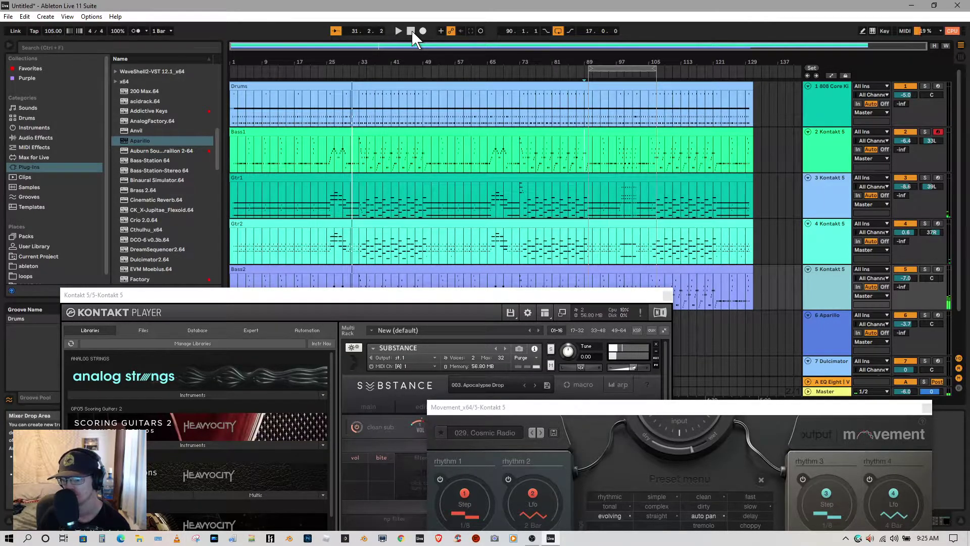
Step: Examine the pink noise layer's reverb settings on the Substance effects page
left_click_drag(405, 297, 414, 52)
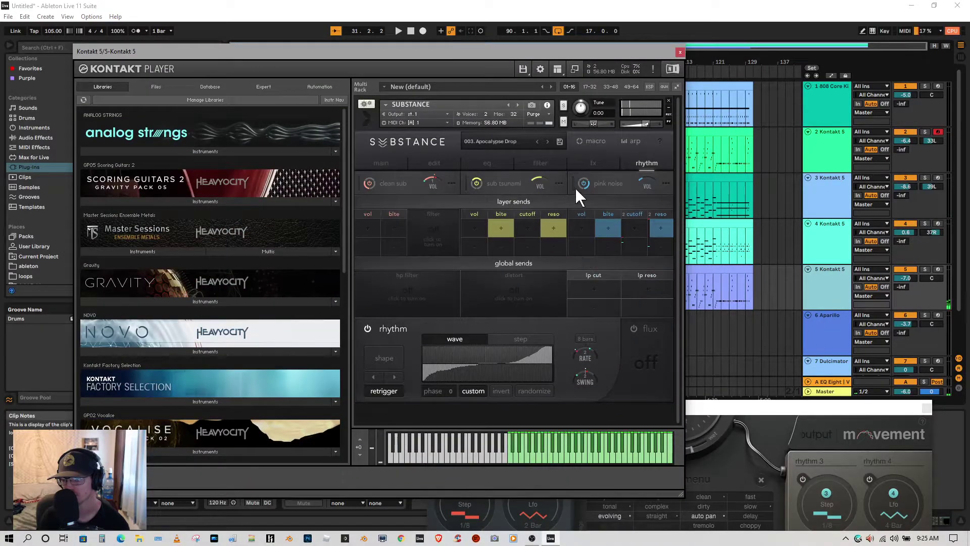
left_click(595, 162)
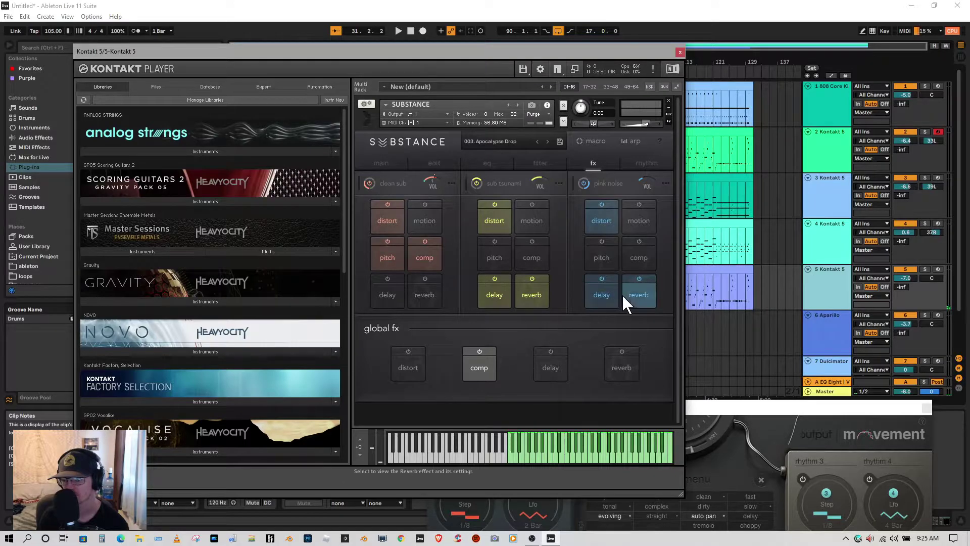
left_click(637, 293)
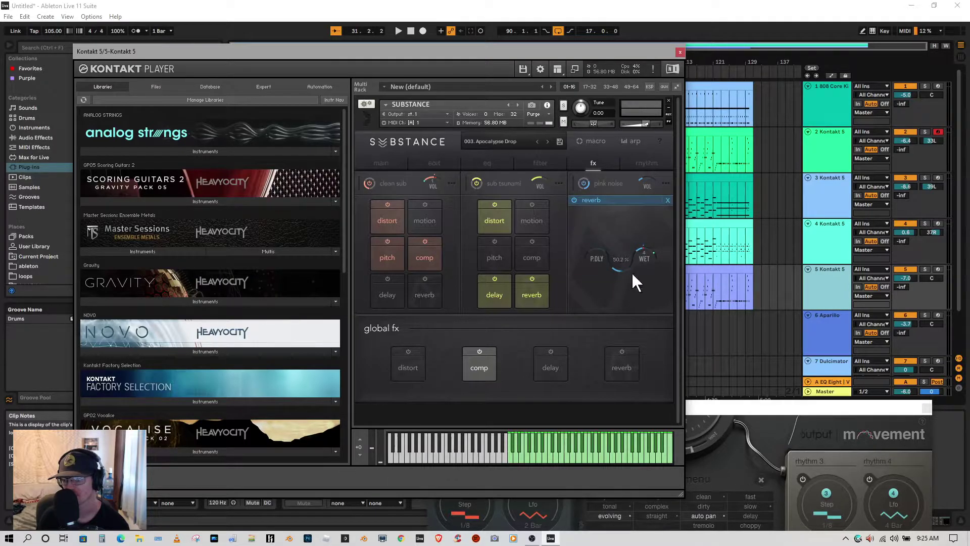
left_click(667, 200)
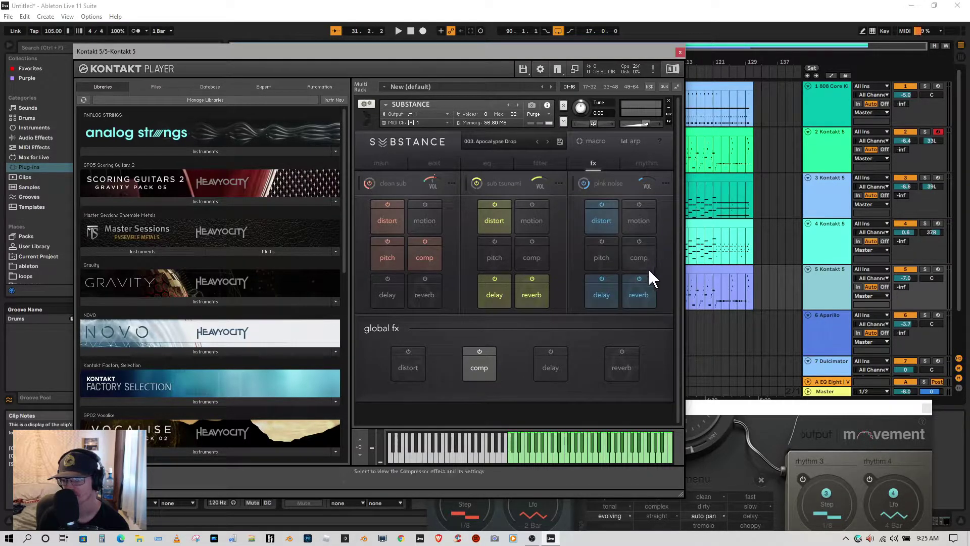
Step: Set the pink noise layer's delay wet amount to 33 % and close the Kontakt window
left_click(603, 295)
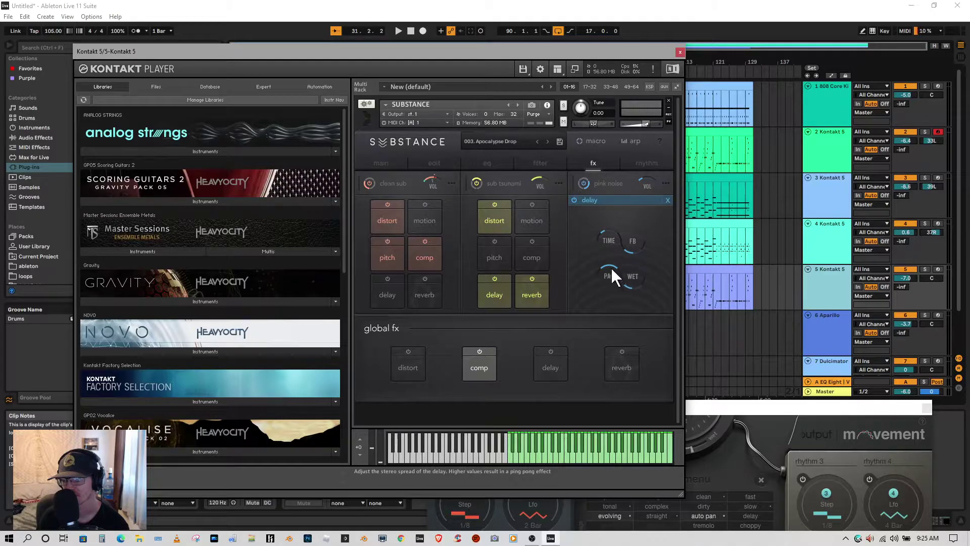
left_click_drag(629, 283, 627, 290)
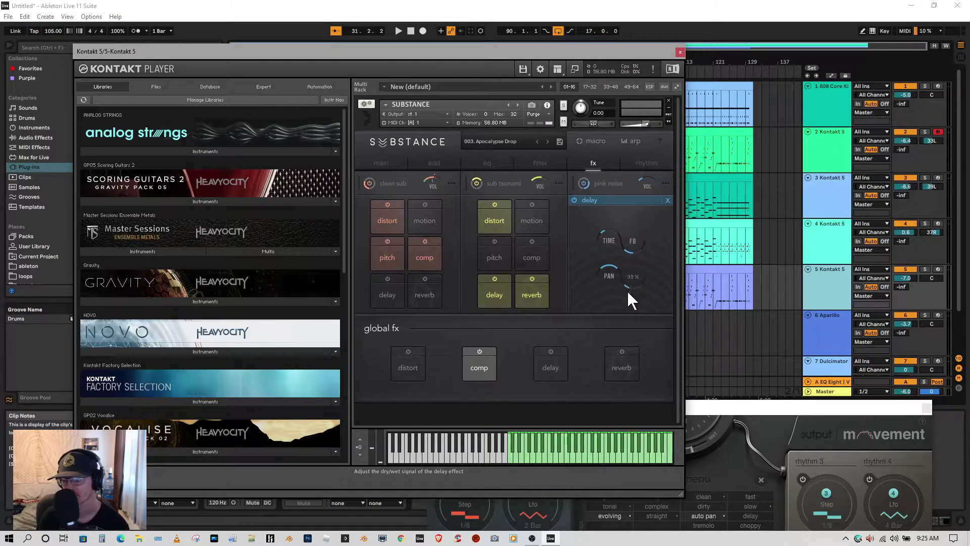
left_click(668, 199)
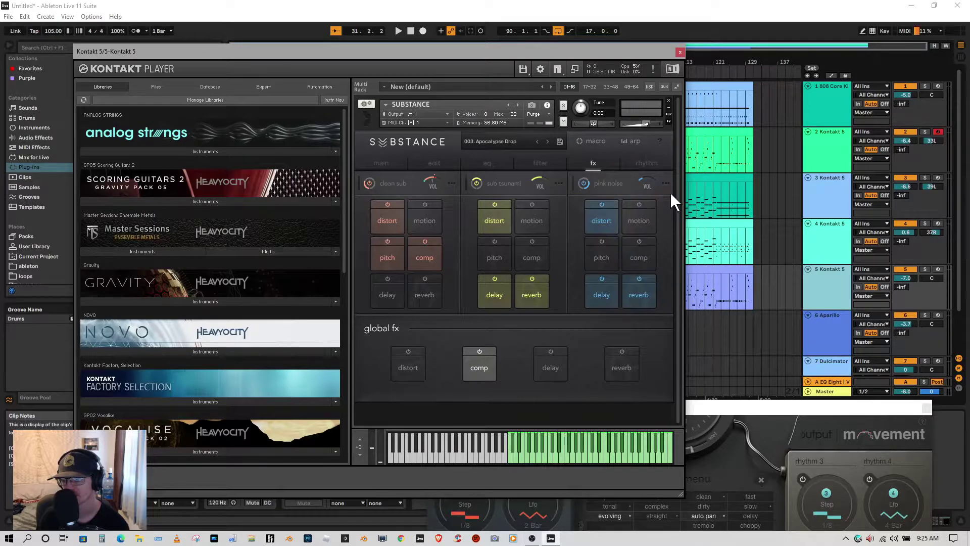
left_click(680, 52)
Step: Play the song from about bar 17 and turn the Bass2 Movement effect's input mix toward dry
left_click(299, 70)
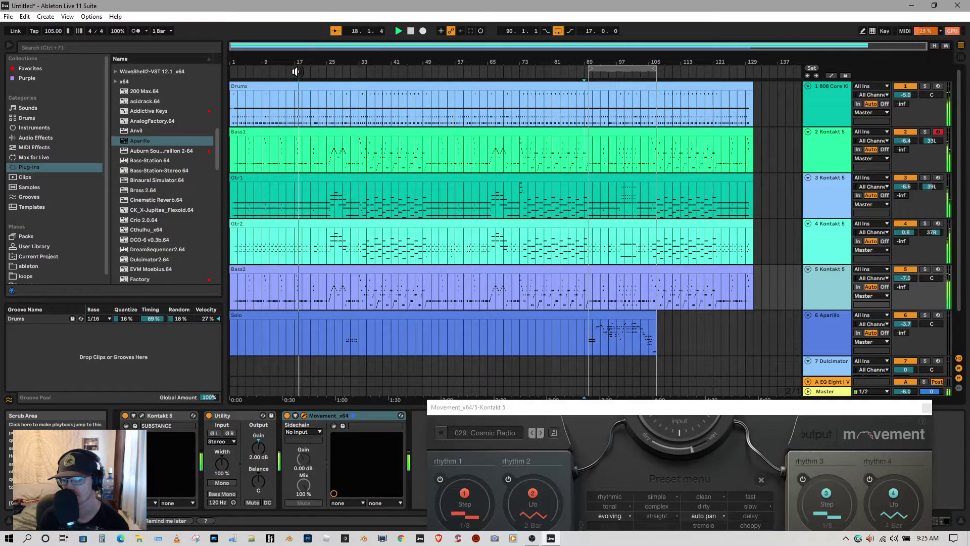
left_click_drag(617, 408, 398, 112)
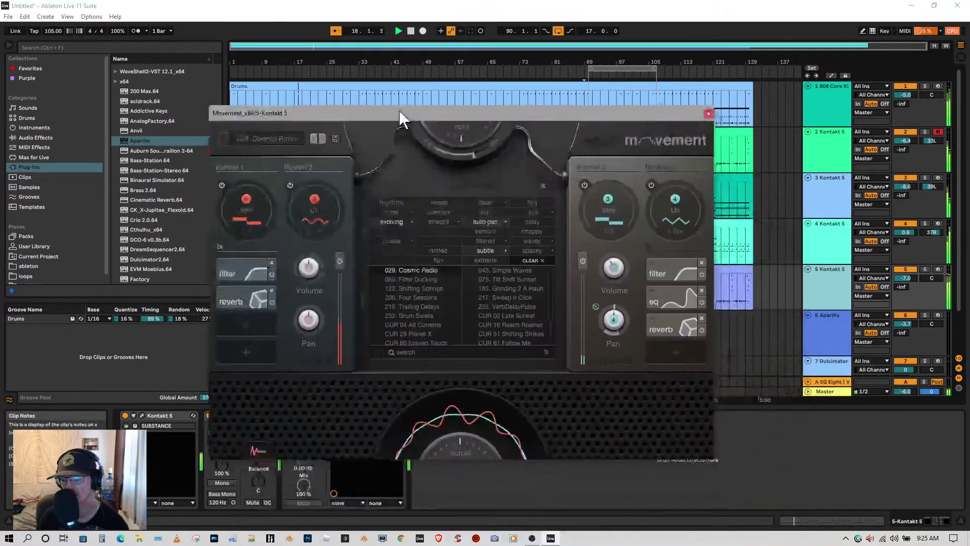
left_click_drag(472, 153, 316, 155)
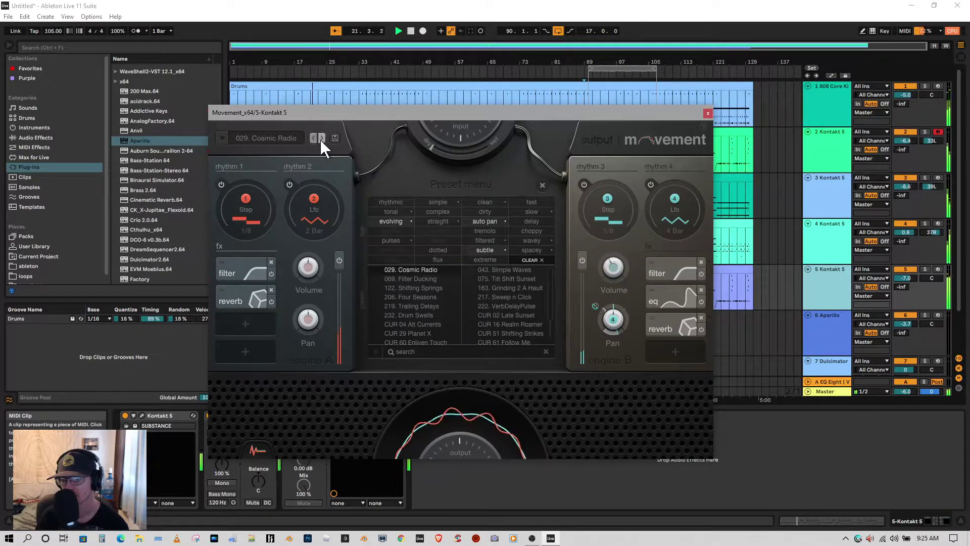
left_click_drag(644, 112, 543, 134)
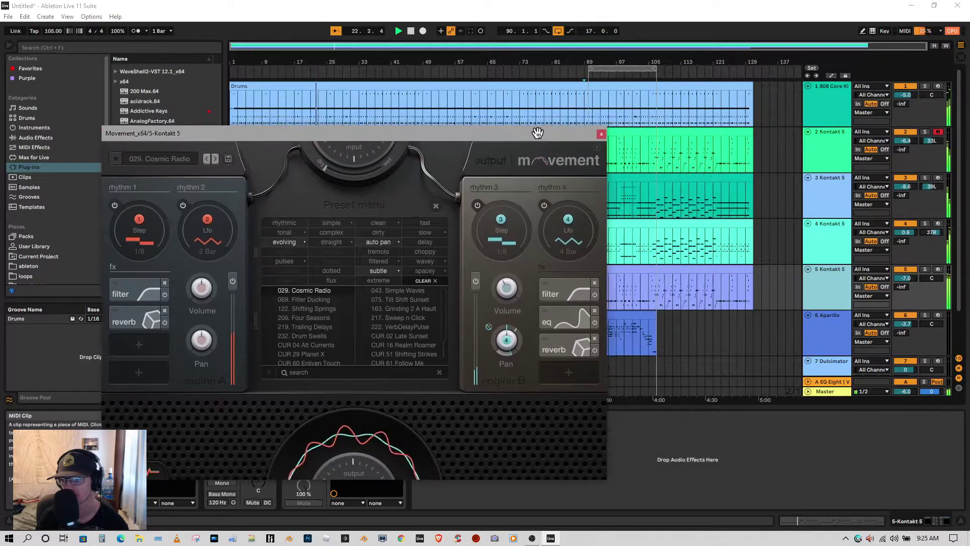
Step: Solo and unsolo the Bass2 track to compare its sound with Movement's input mix dry and wet
left_click(925, 269)
left_click(394, 183)
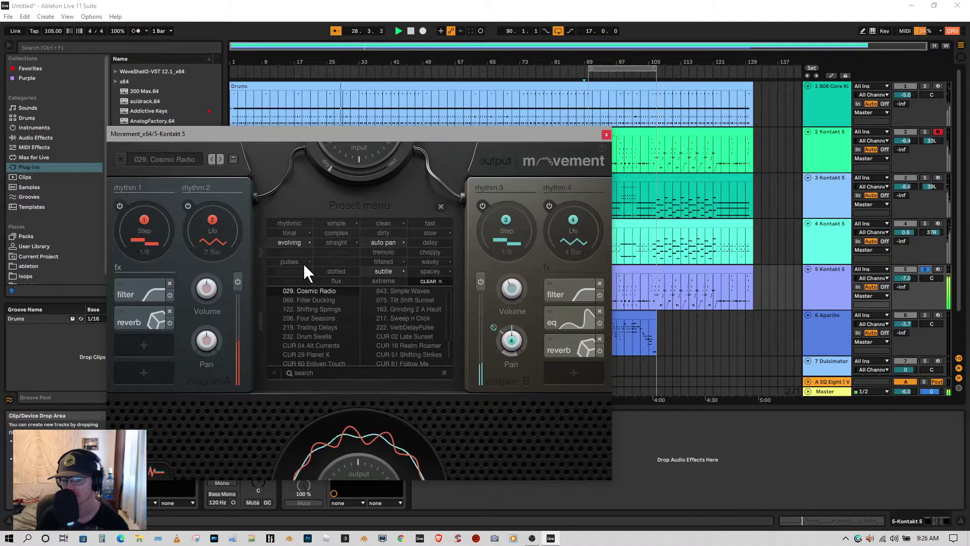
left_click(924, 269)
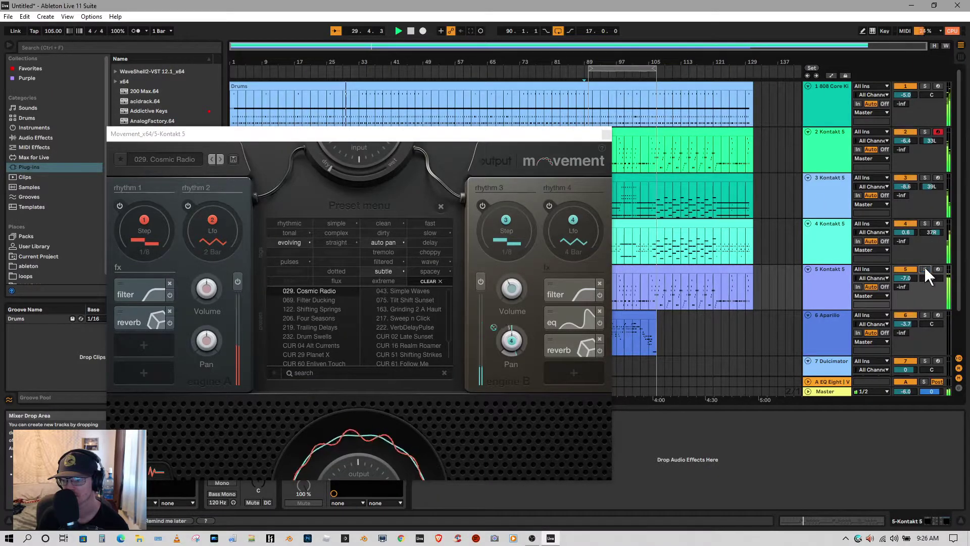
left_click(329, 165)
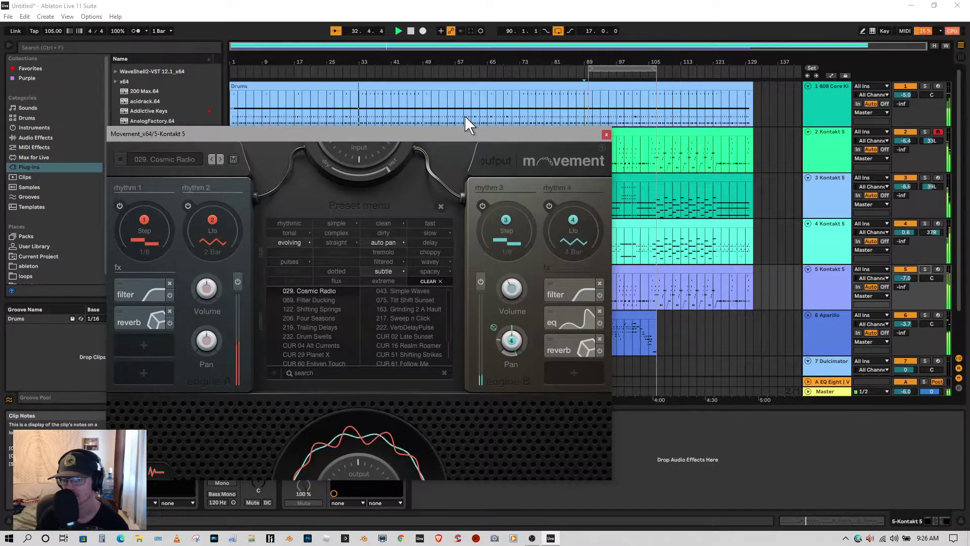
Step: Compare the 808 Core Kit track with its Movement effect bypassed and enabled, and try the Drive Amount macro
left_click(823, 91)
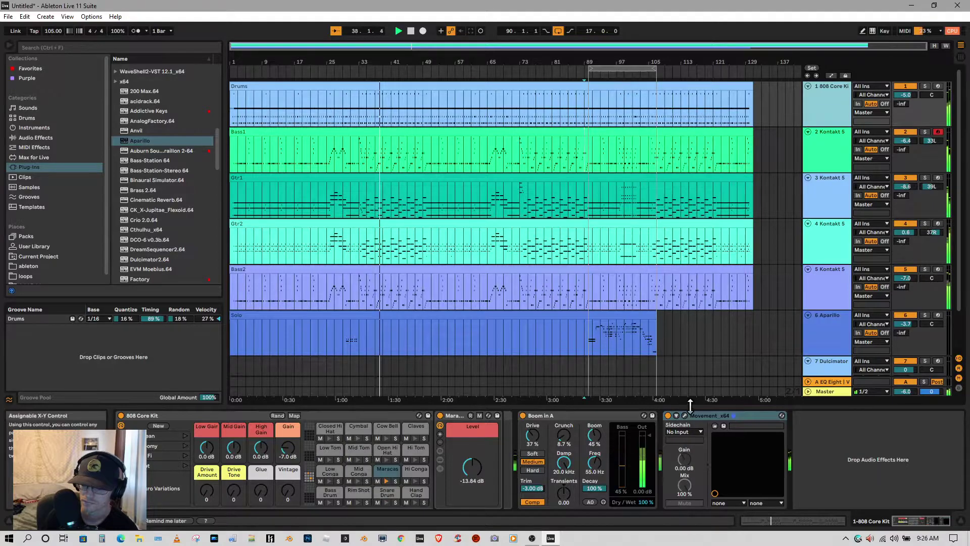
left_click(667, 415)
left_click(667, 415)
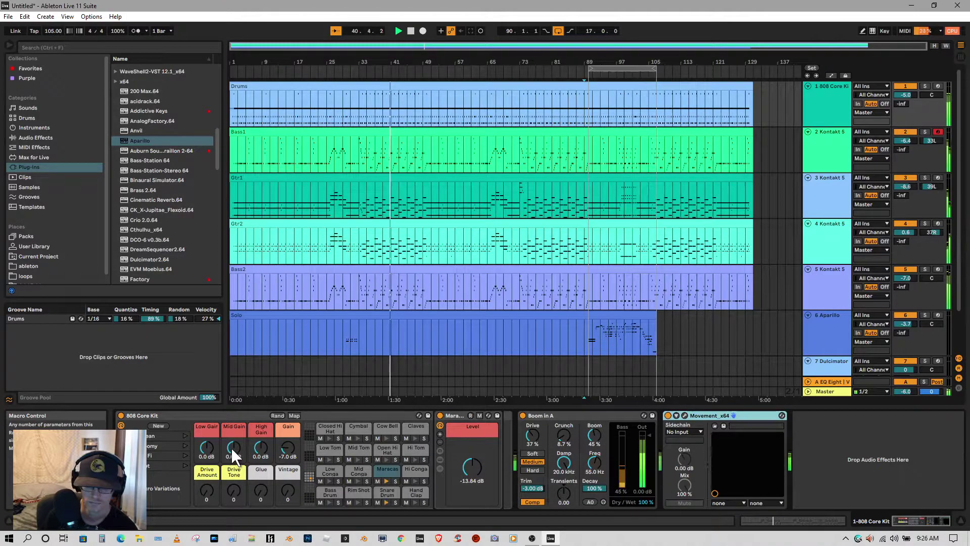
left_click(210, 492)
mouse_move(210, 491)
left_mouse_down()
mouse_move(210, 466)
mouse_move(209, 494)
left_mouse_up()
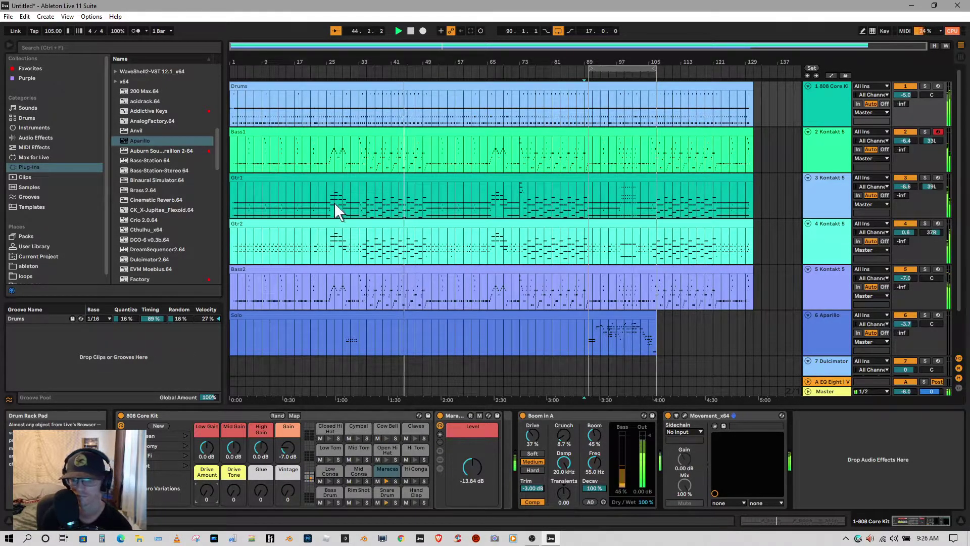
Step: Solo the 808 Core Kit track and examine the Drums clip's notes in an enlarged note editor
left_click(925, 86)
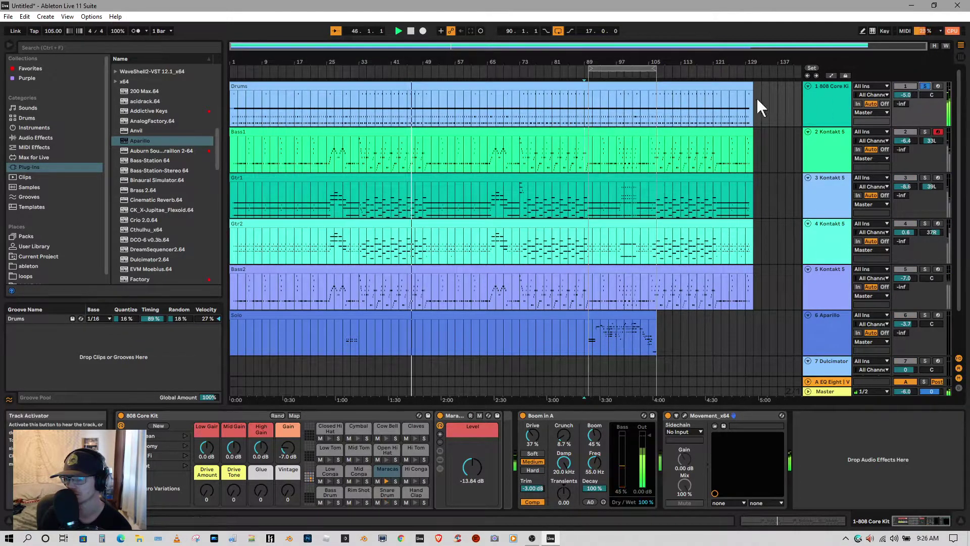
double_click(372, 88)
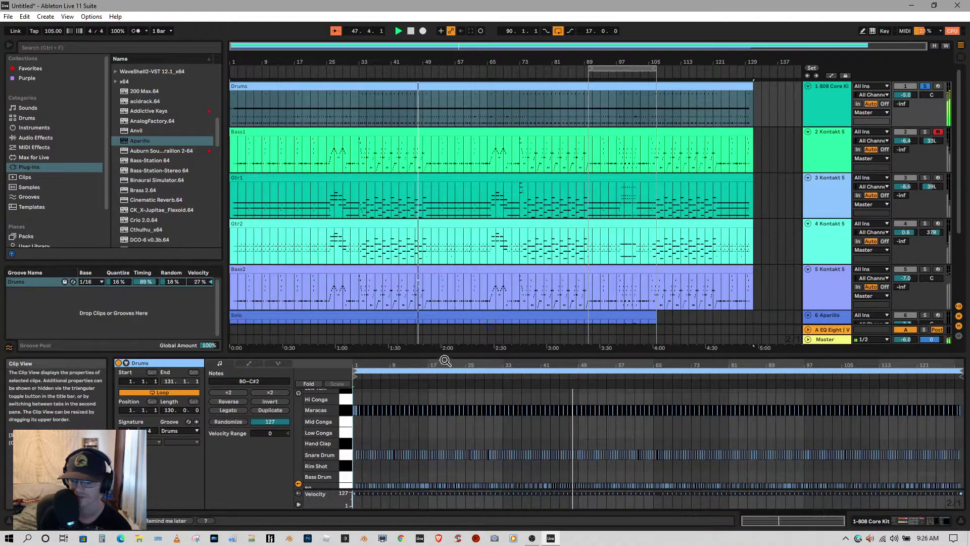
left_click_drag(446, 356, 472, 165)
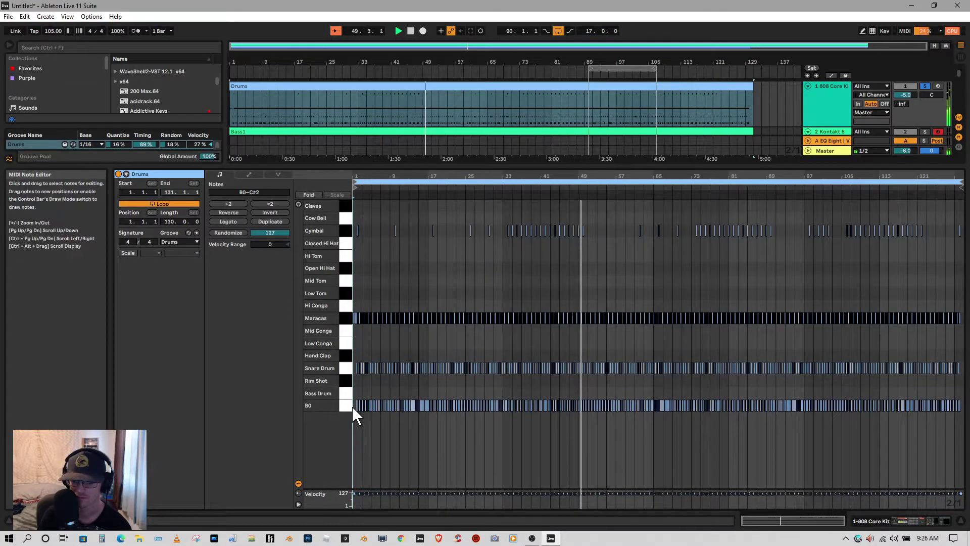
left_click_drag(459, 165, 461, 370)
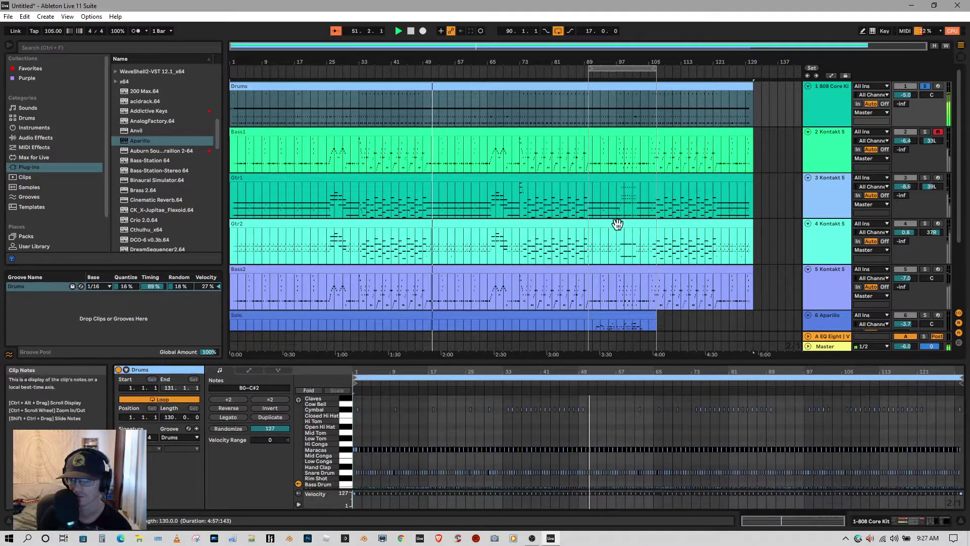
Step: Compare the soloed drums with the Movement and Boom in A effects bypassed and enabled
left_click(820, 95)
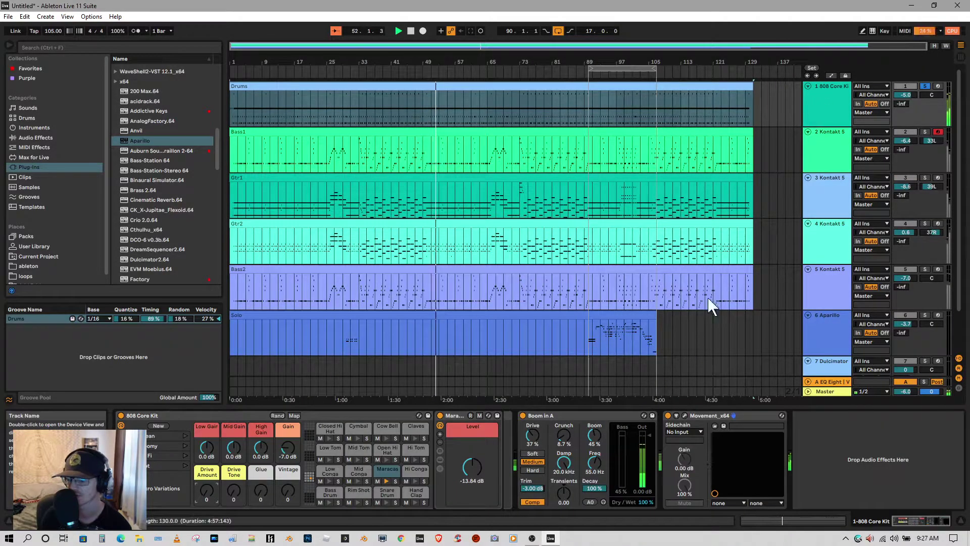
left_click(668, 415)
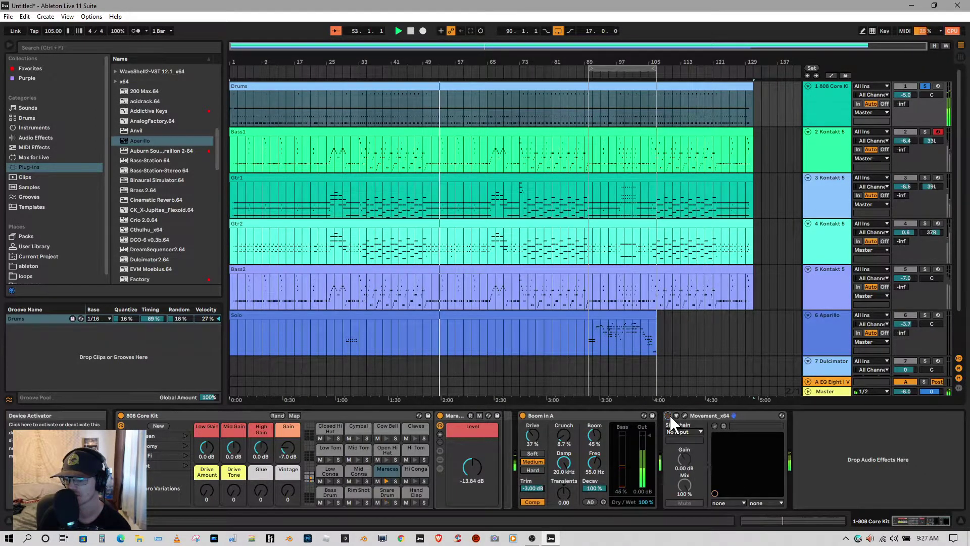
left_click(523, 416)
left_click(523, 416)
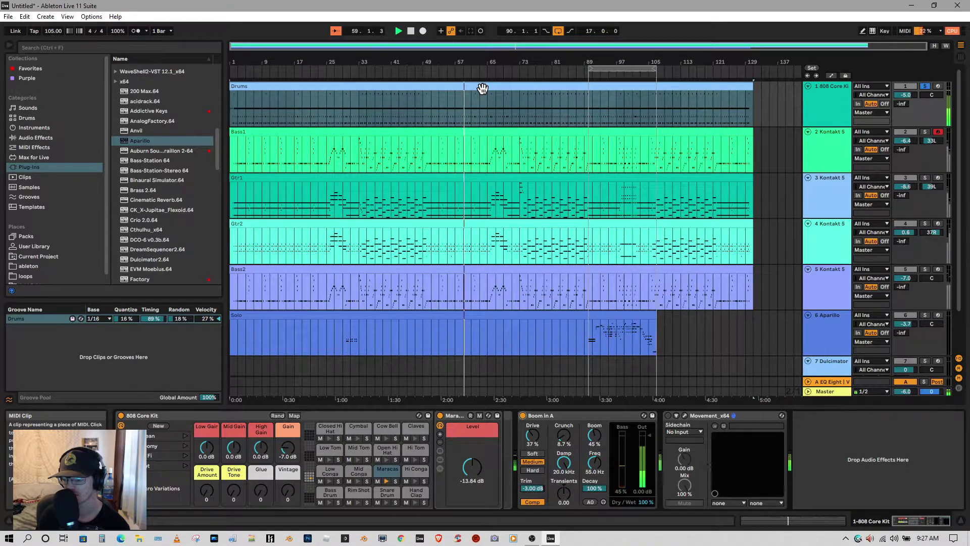
left_click(668, 415)
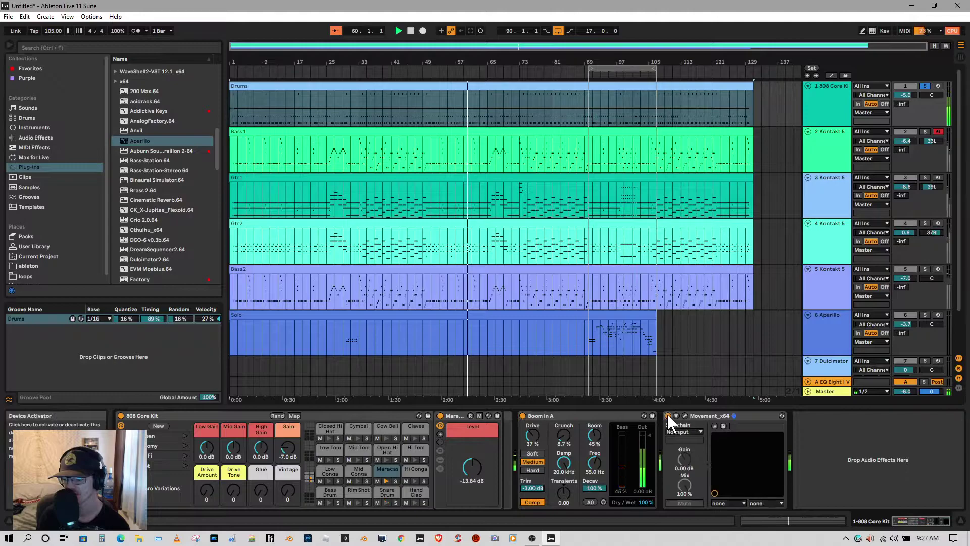
Step: Transpose all B0 notes in the Drums clip up one semitone to the Bass Drum row at C1
left_click(438, 86)
double_click(438, 87)
left_click_drag(471, 361, 500, 100)
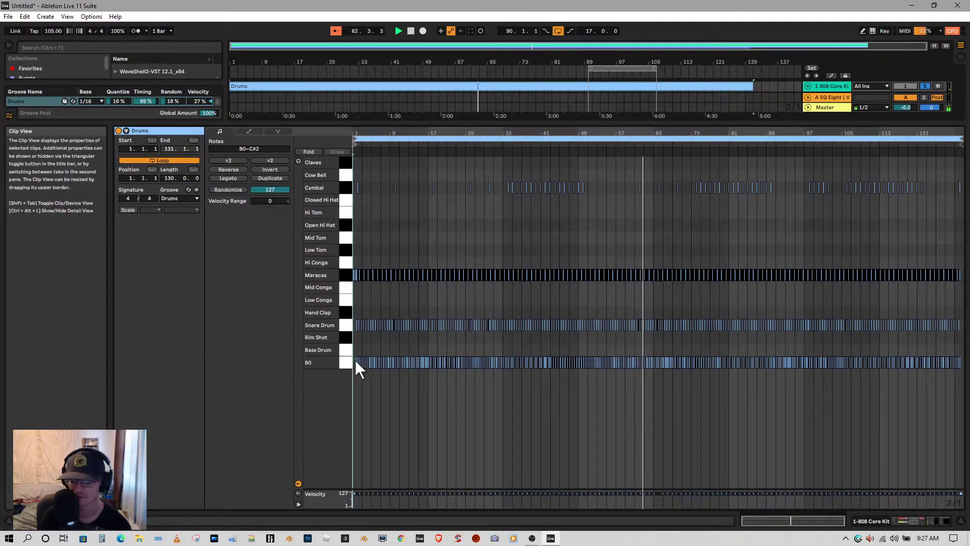
left_click_drag(357, 349, 965, 362)
key("Up")
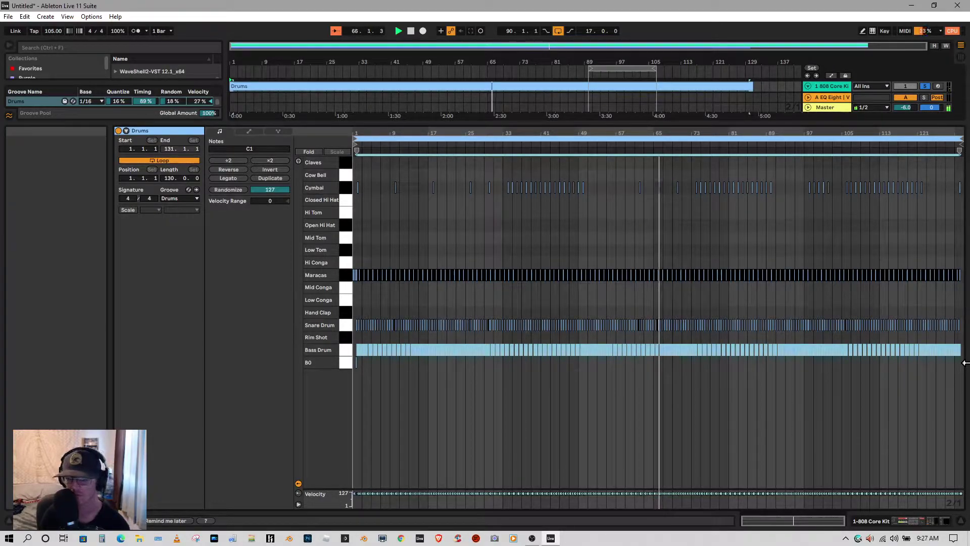
left_click(369, 365)
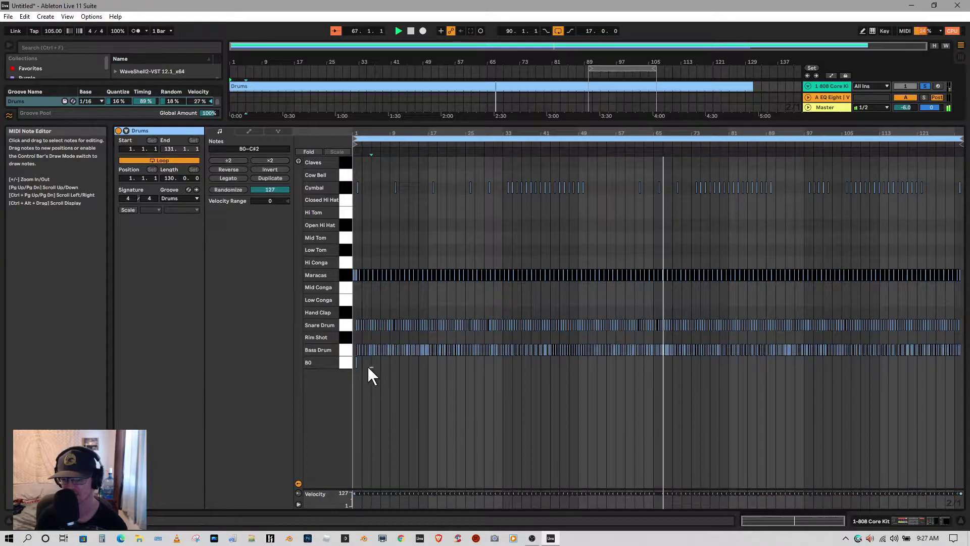
key("Up")
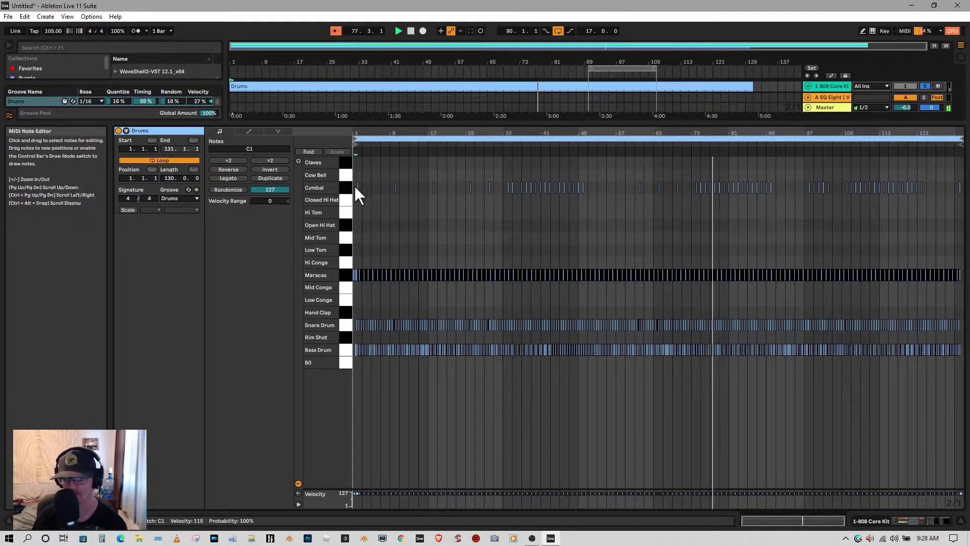
Step: Transpose all Cymbal notes in the Drums clip down to the Rim Shot row at C#1 and shrink the note editor
left_click_drag(354, 185, 961, 185)
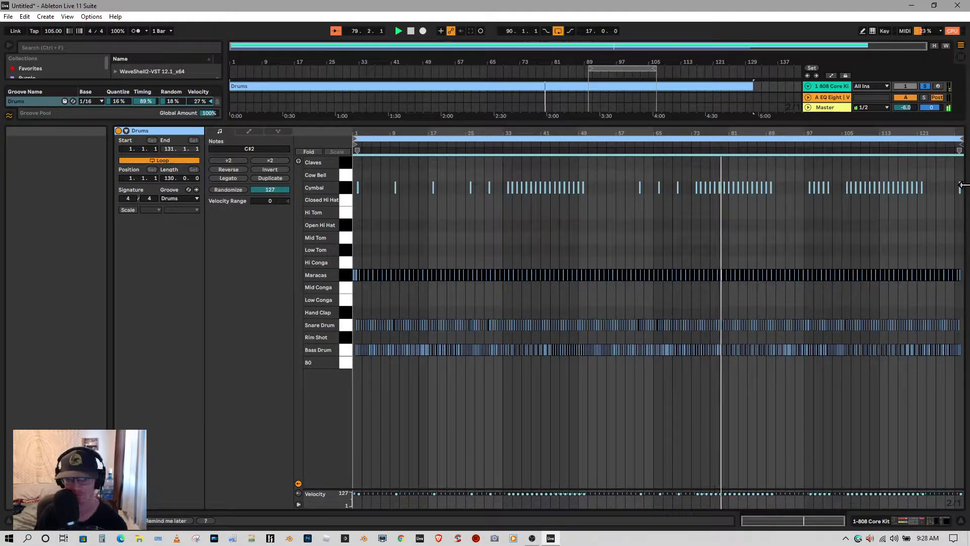
key("Down")
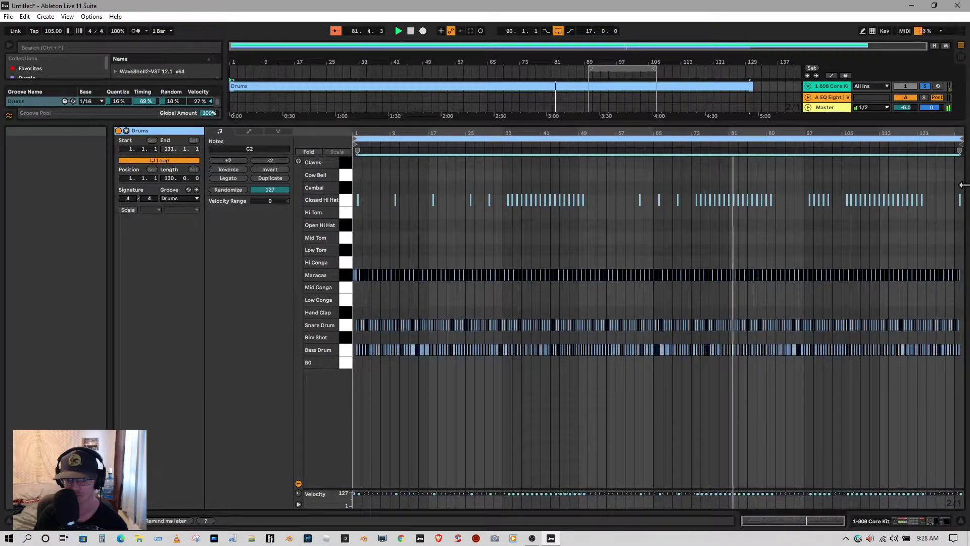
key("Down")
key("Down")
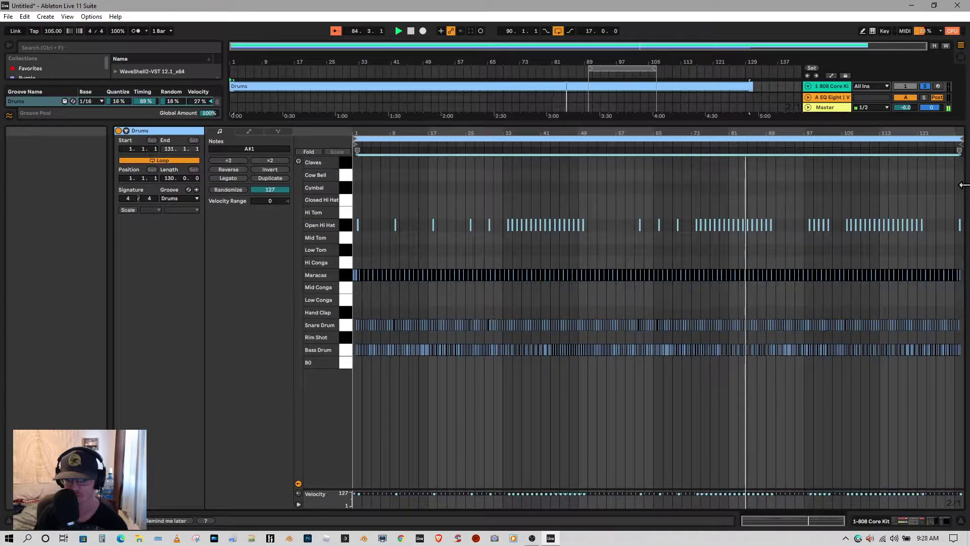
key("Down")
key("Down")
key("Down")
key("Down")
key("Down")
key("Down")
key("Down")
key("Down")
key("Down")
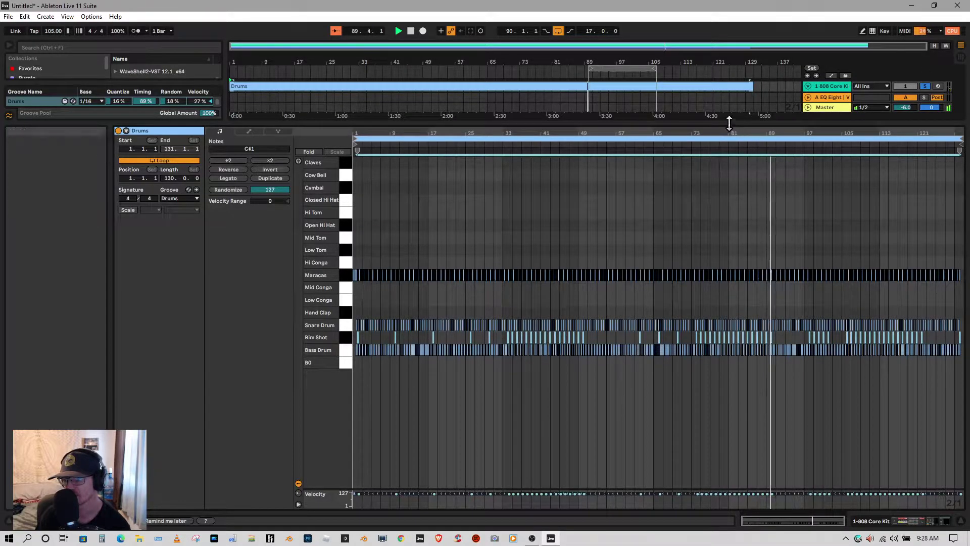
left_click_drag(729, 123, 718, 397)
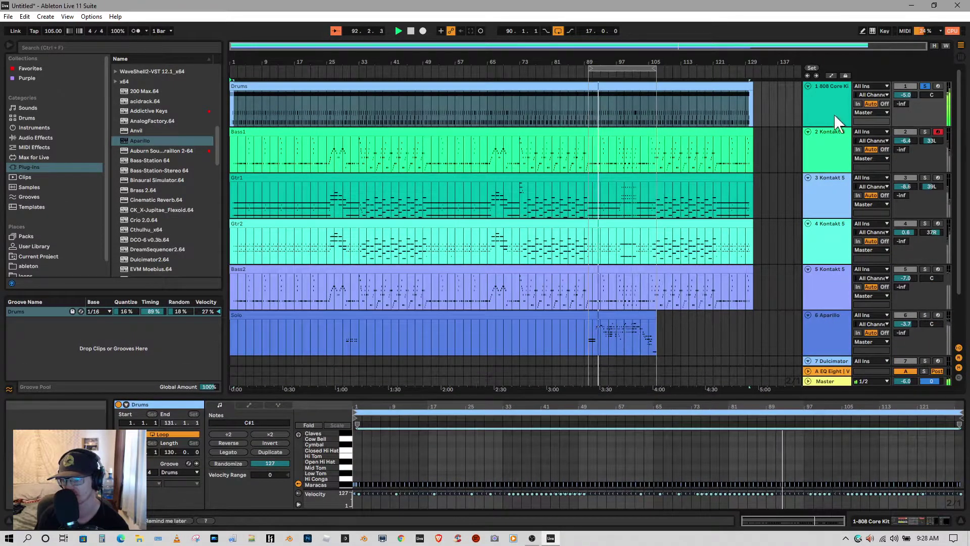
Step: Add the Echo preset 8DotBall from Clean Delay to the 808 Core Kit's Rim Shot chain and return to the Arrangement
left_click(961, 57)
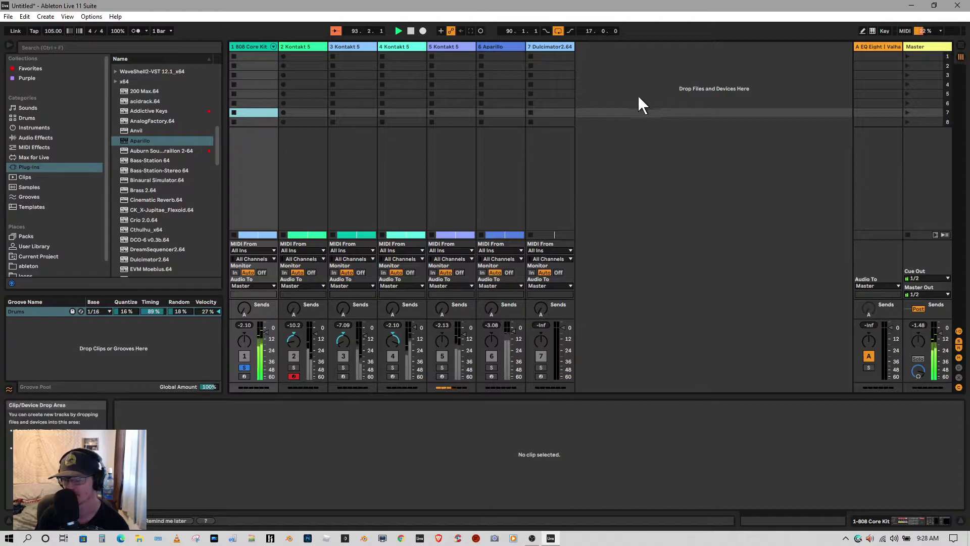
left_click(273, 47)
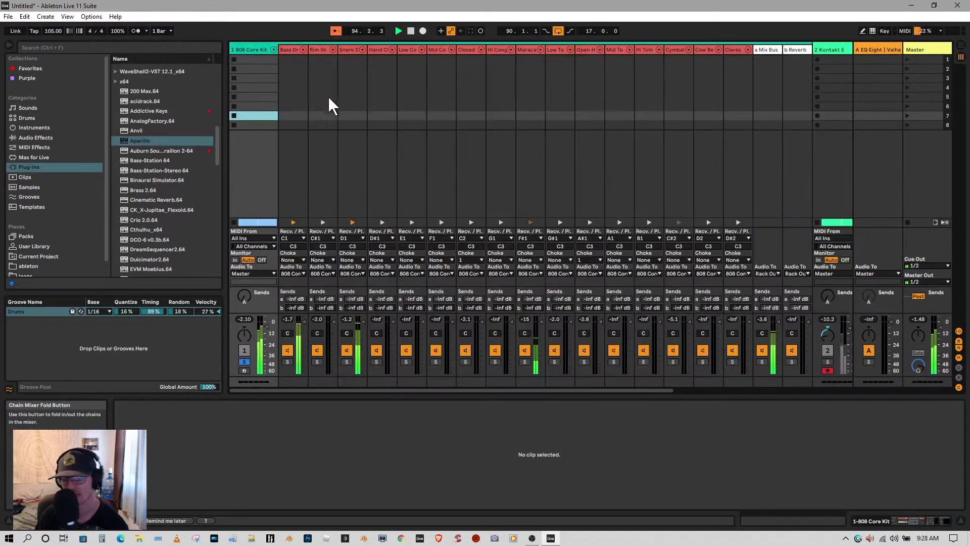
left_click(318, 71)
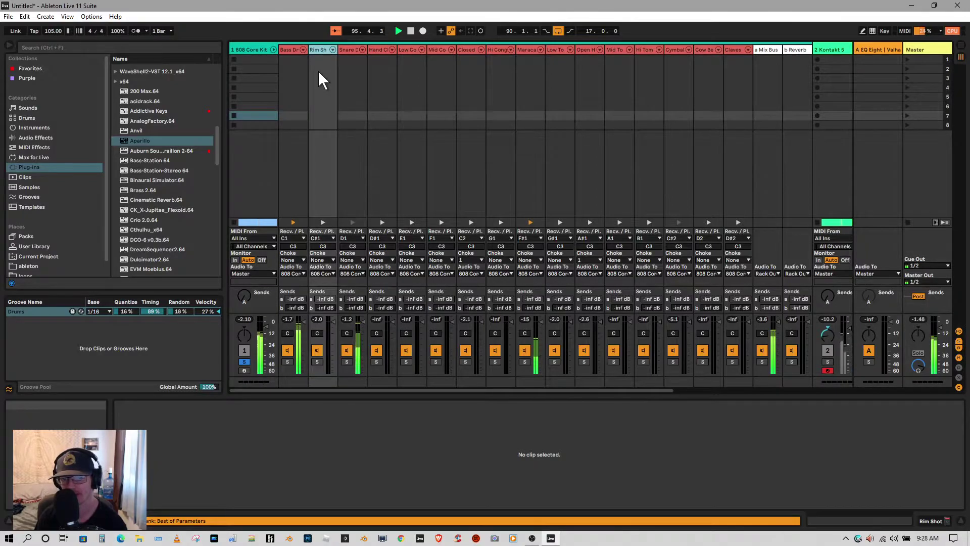
left_click(43, 139)
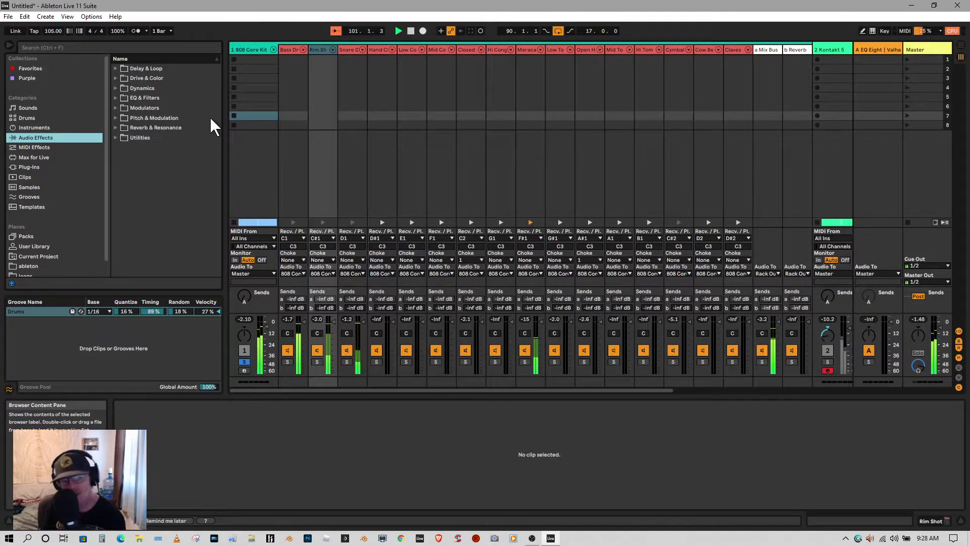
left_click(115, 68)
left_click(123, 98)
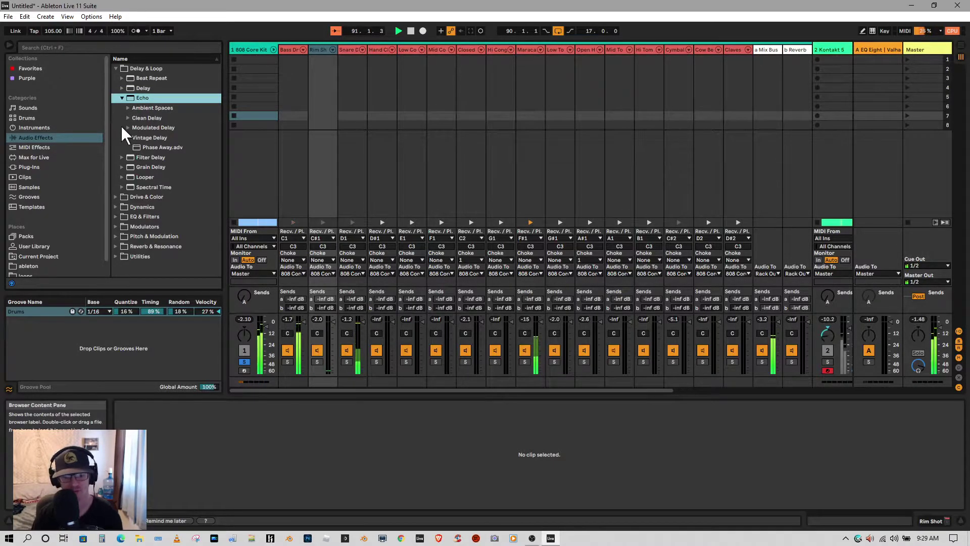
left_click(127, 117)
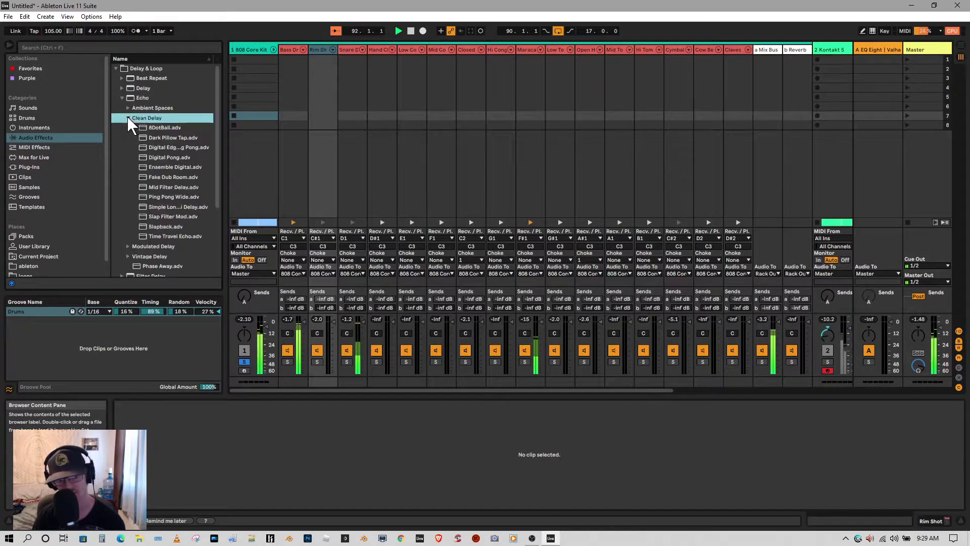
left_click_drag(142, 127, 316, 97)
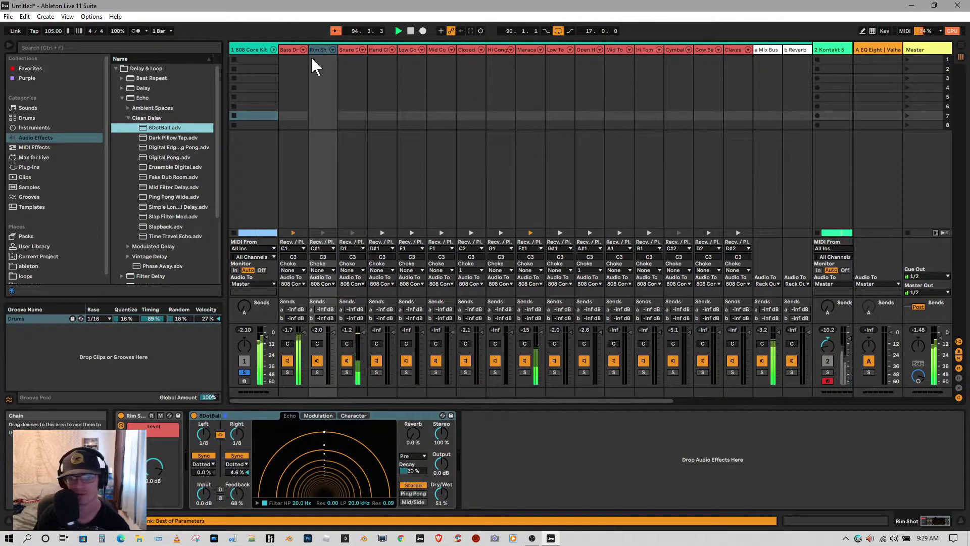
left_click(274, 50)
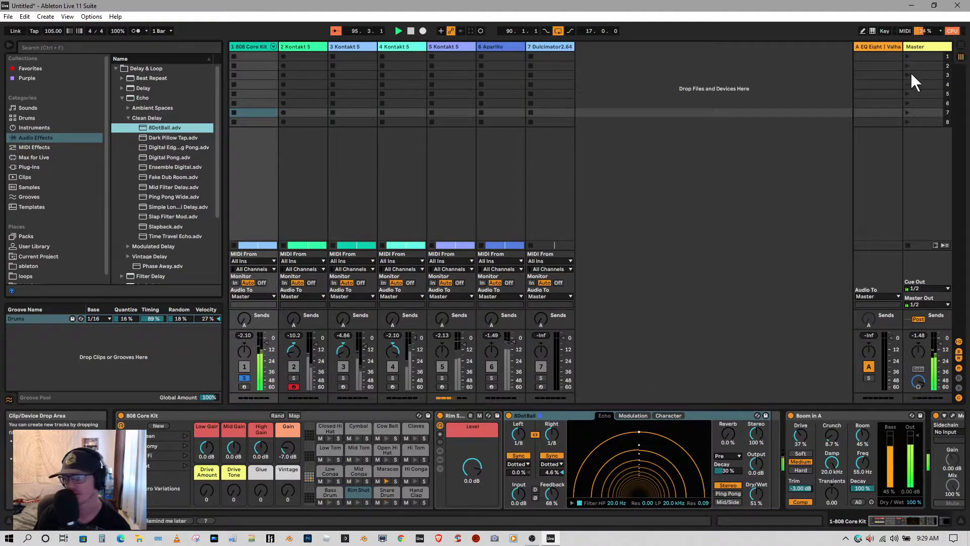
left_click(958, 46)
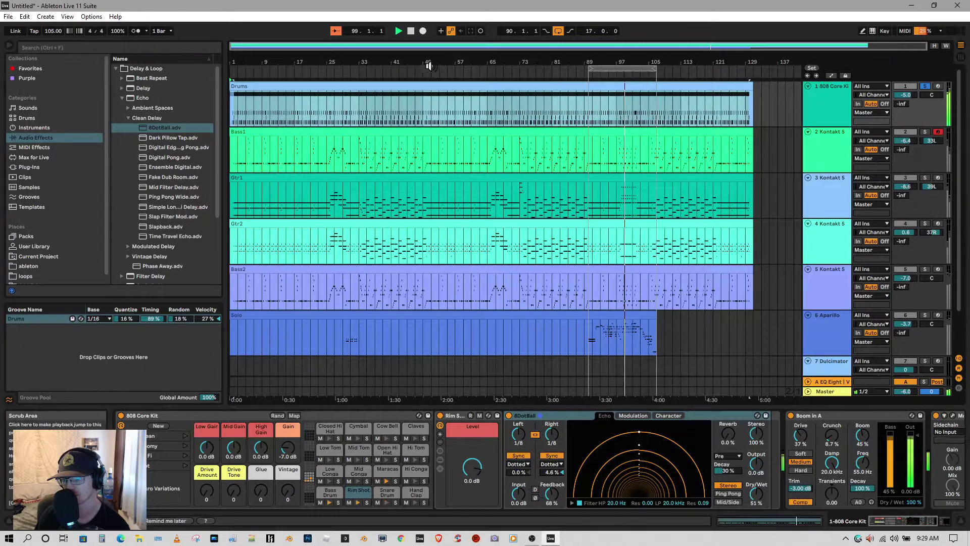
Step: Audition the soloed drums from about bar 9 and about bar 33 while viewing the Drums clip's notes
left_click(268, 73)
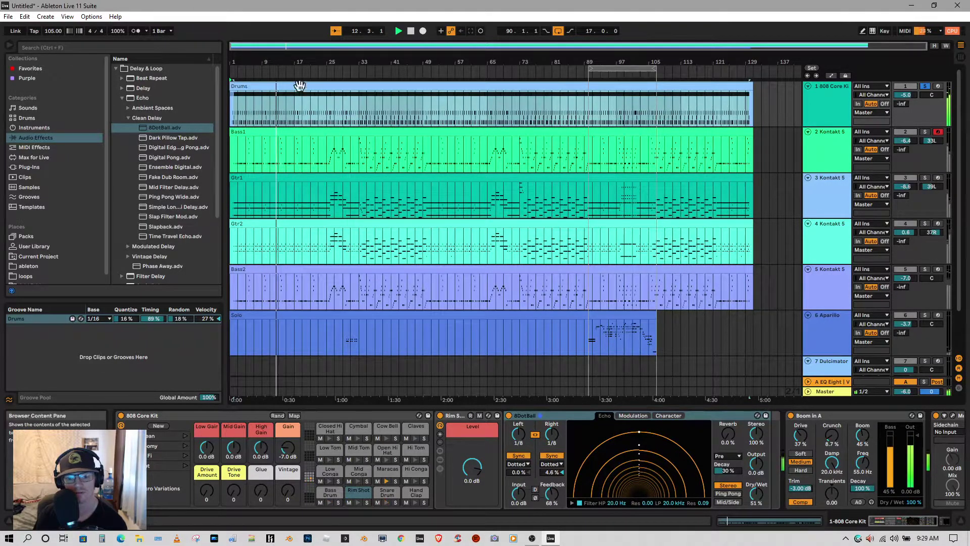
double_click(326, 89)
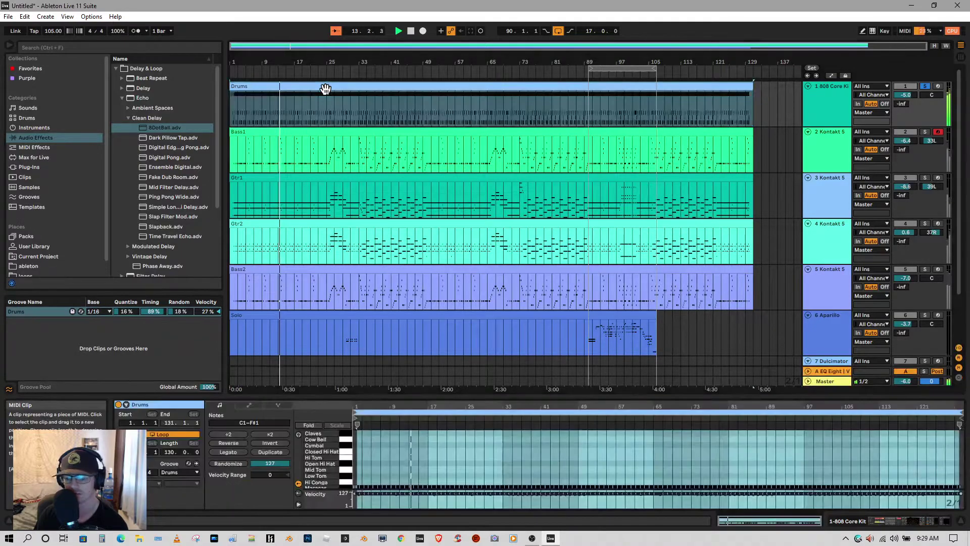
left_click_drag(554, 396, 554, 145)
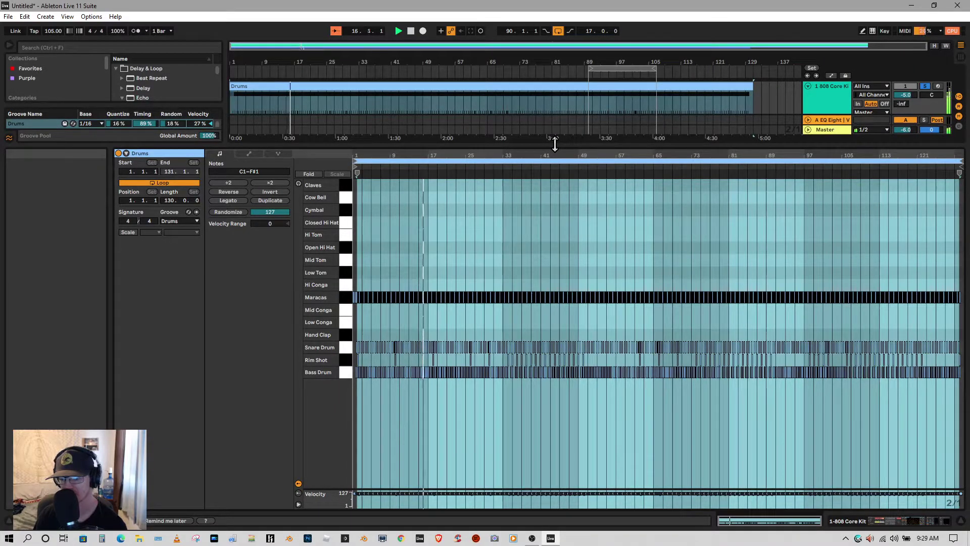
left_click(511, 167)
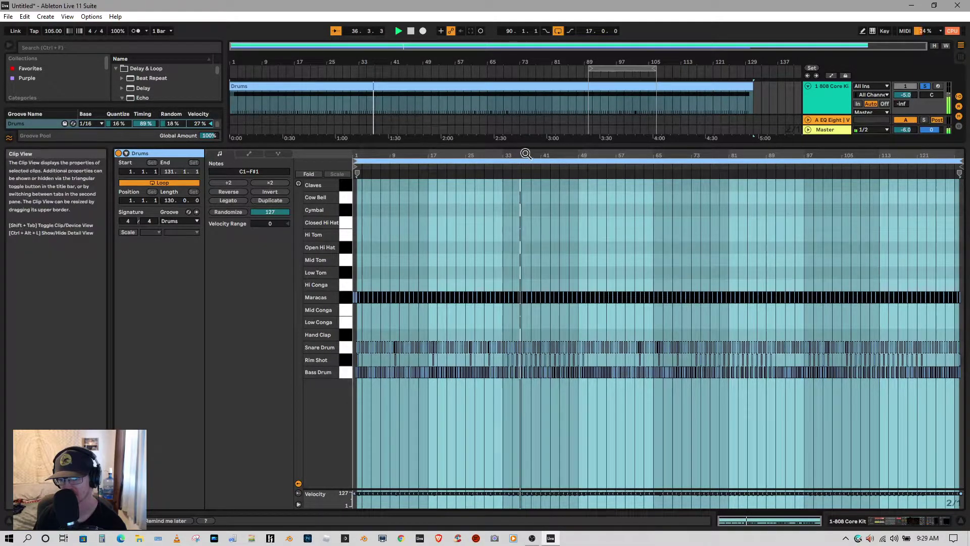
left_click_drag(529, 146, 561, 401)
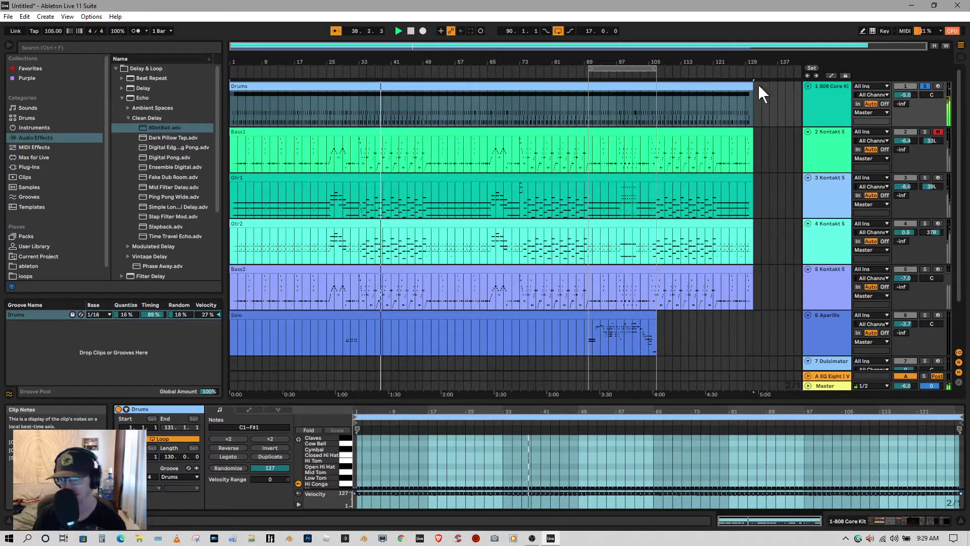
Step: Show the 808 Core Kit's devices, expand its individual drum chains in the Session view, and select the Rim Shot chain
double_click(824, 86)
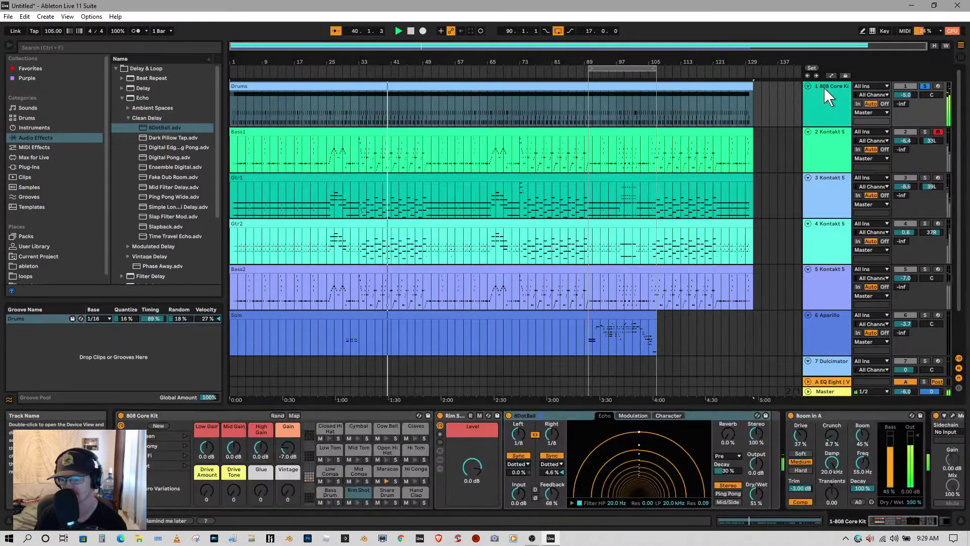
left_click_drag(879, 516, 931, 519)
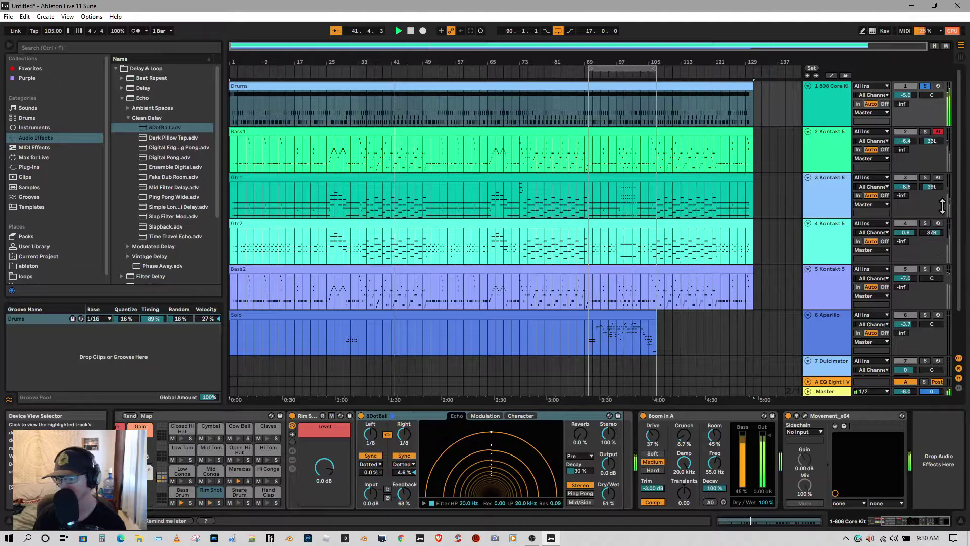
left_click(962, 57)
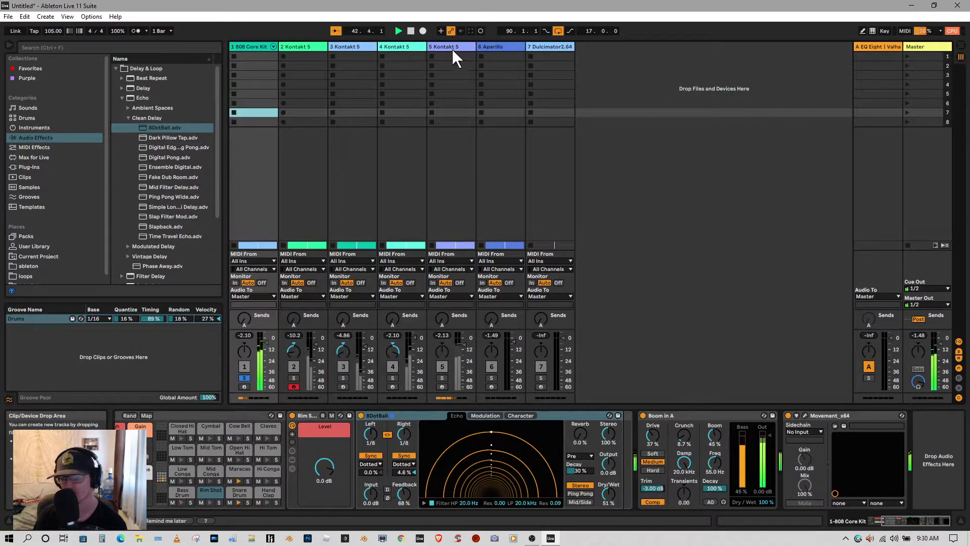
left_click(272, 46)
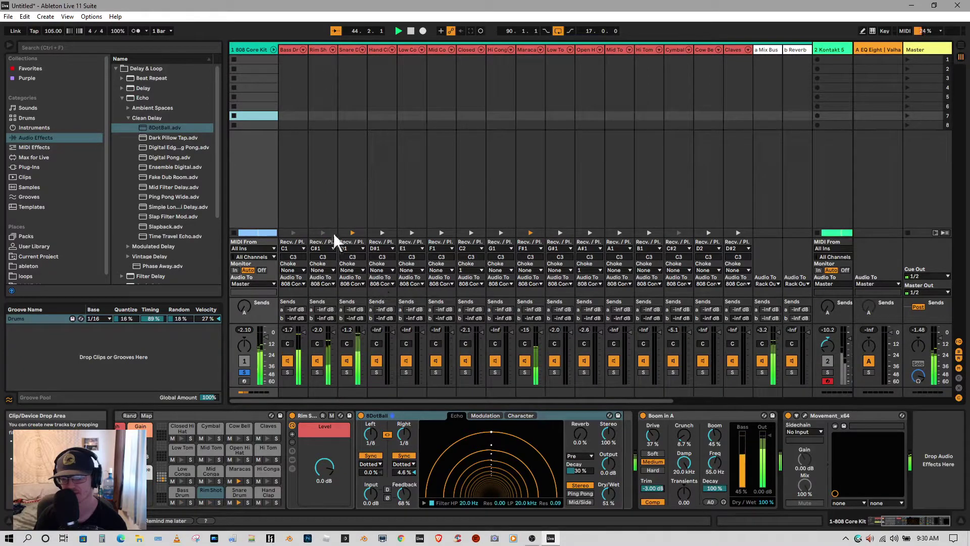
left_click(320, 76)
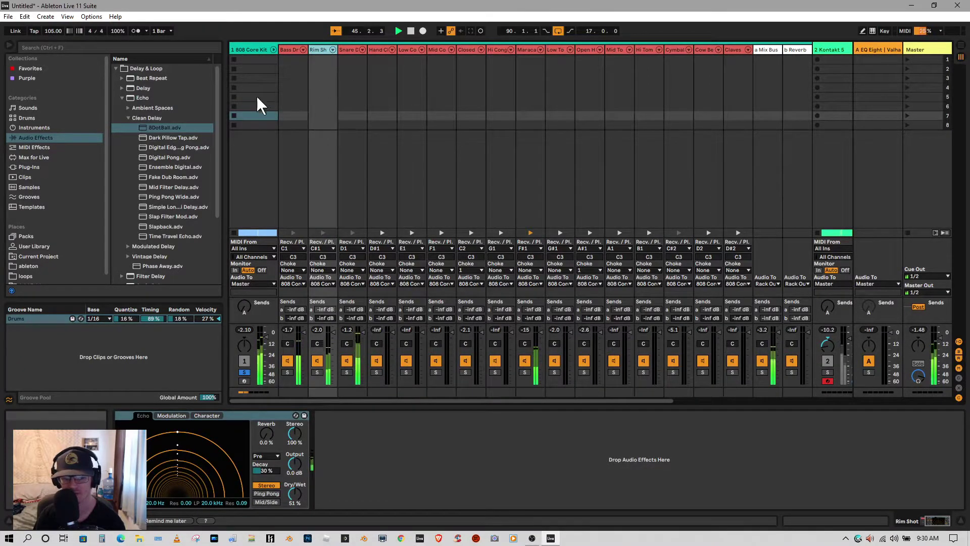
Step: Add the Movement_x64 plug-in to the Rim Shot chain and move its window clear of the chains
left_click(31, 165)
scroll(154, 197, "down", 8)
scroll(157, 200, "down", 5)
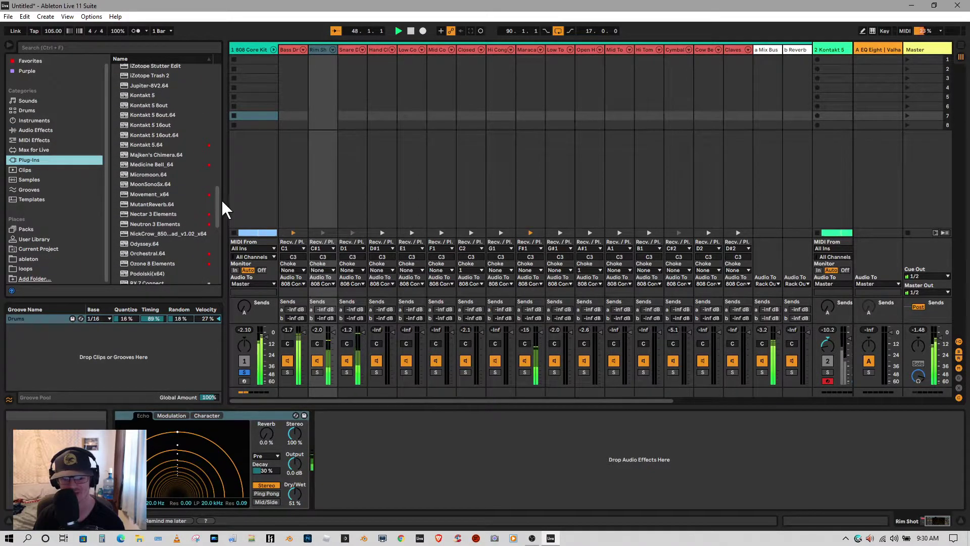
left_click_drag(217, 203, 216, 206)
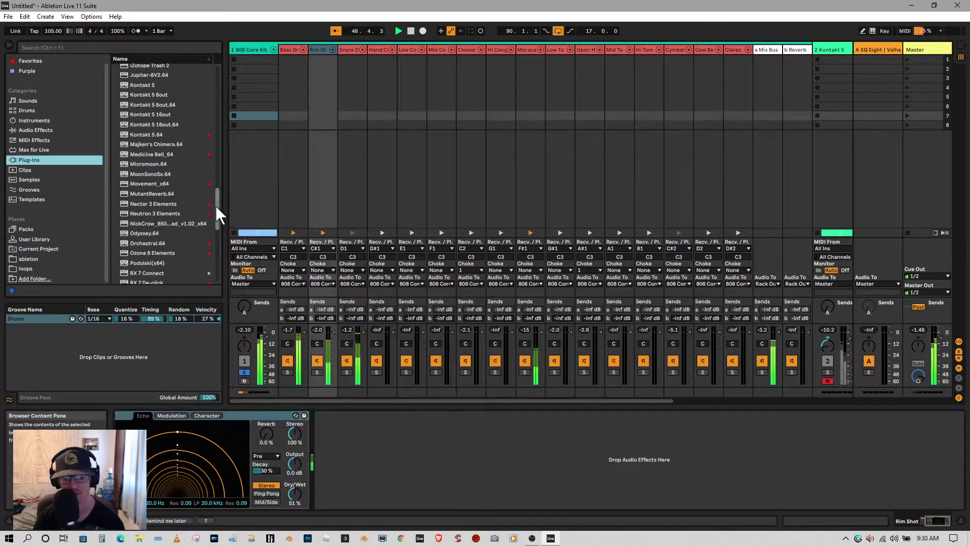
mouse_move(219, 213)
left_mouse_down()
mouse_move(212, 262)
mouse_move(220, 218)
left_mouse_up()
left_click_drag(138, 113, 328, 104)
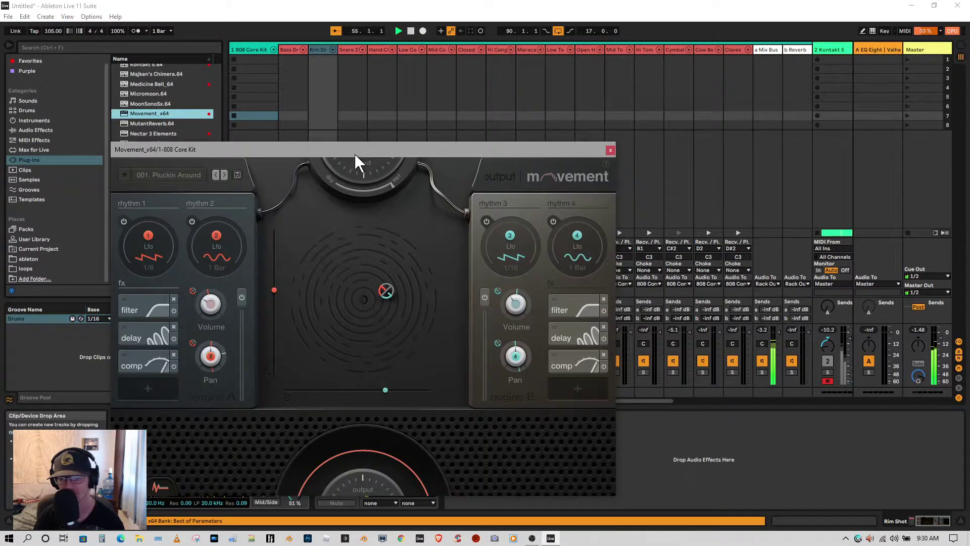
left_click_drag(354, 154, 558, 221)
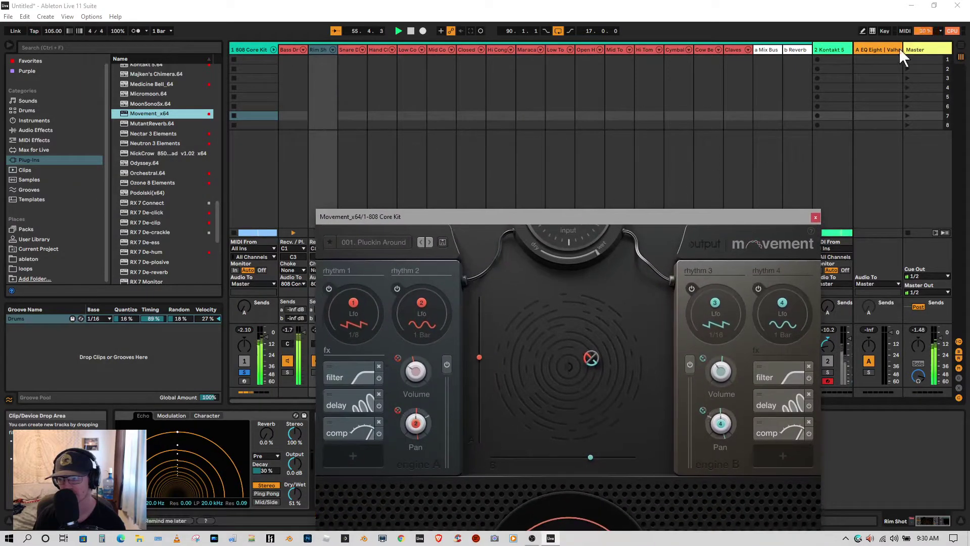
Step: Return to the Arrangement, set a 13-bar loop starting at bar 35, and try Movement preset 002. Drifting Figures
left_click(962, 45)
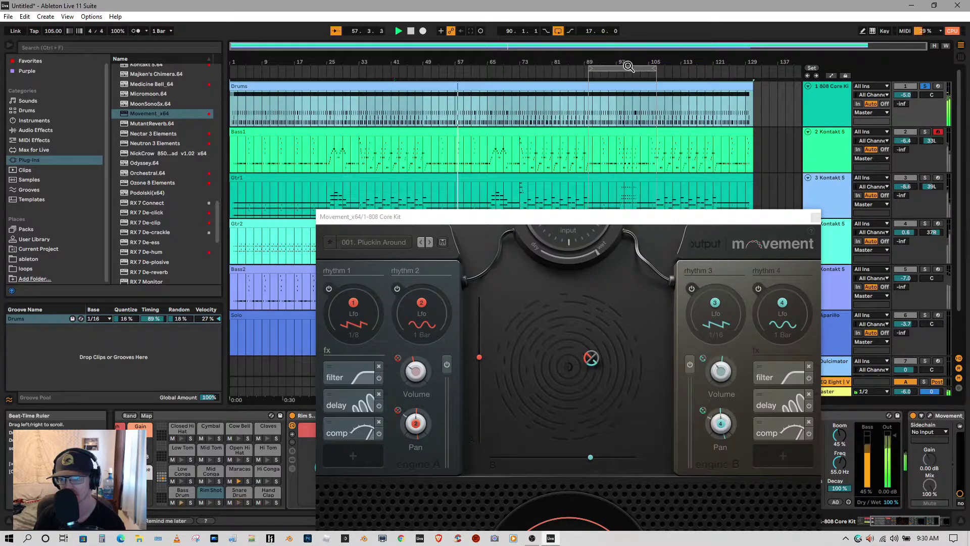
left_click_drag(624, 66, 384, 66)
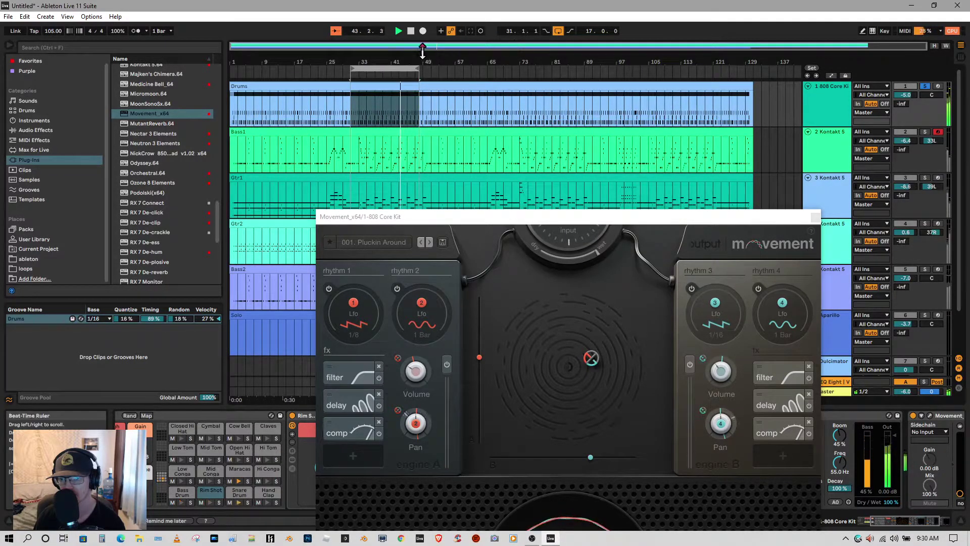
left_click(558, 31)
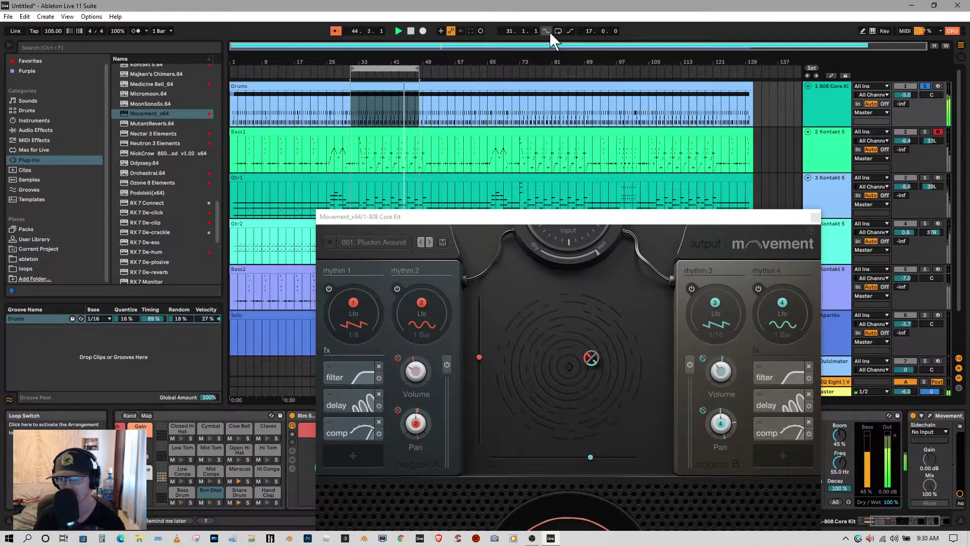
left_click(558, 31)
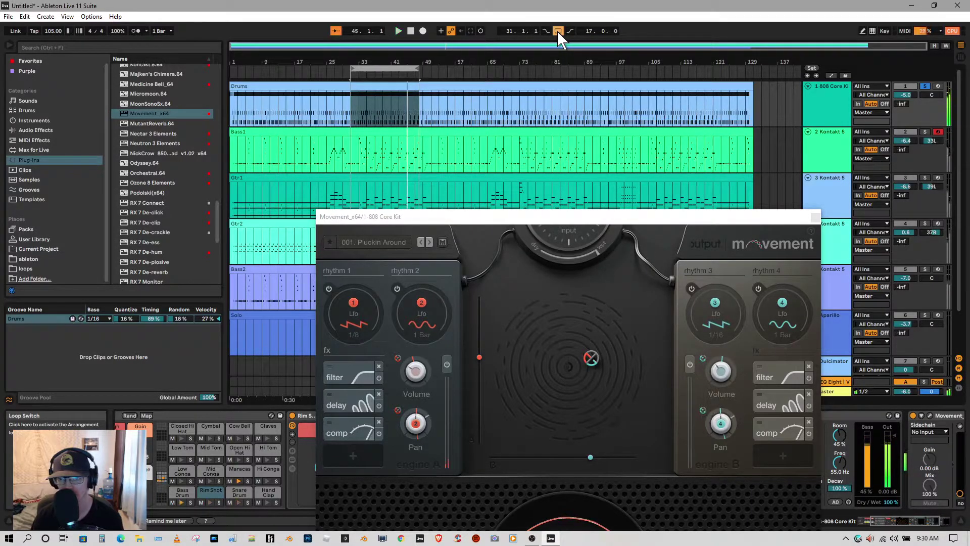
left_click(429, 241)
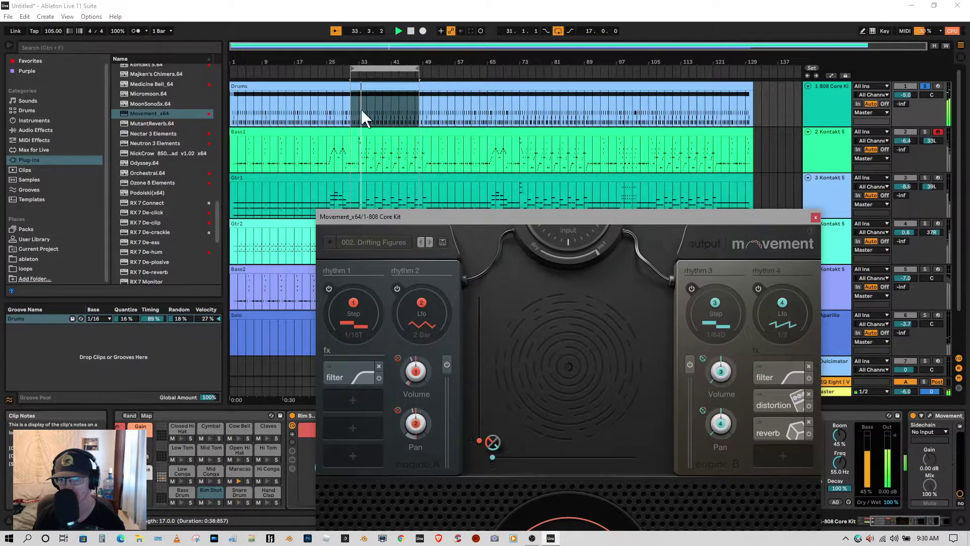
left_click_drag(352, 69, 367, 70)
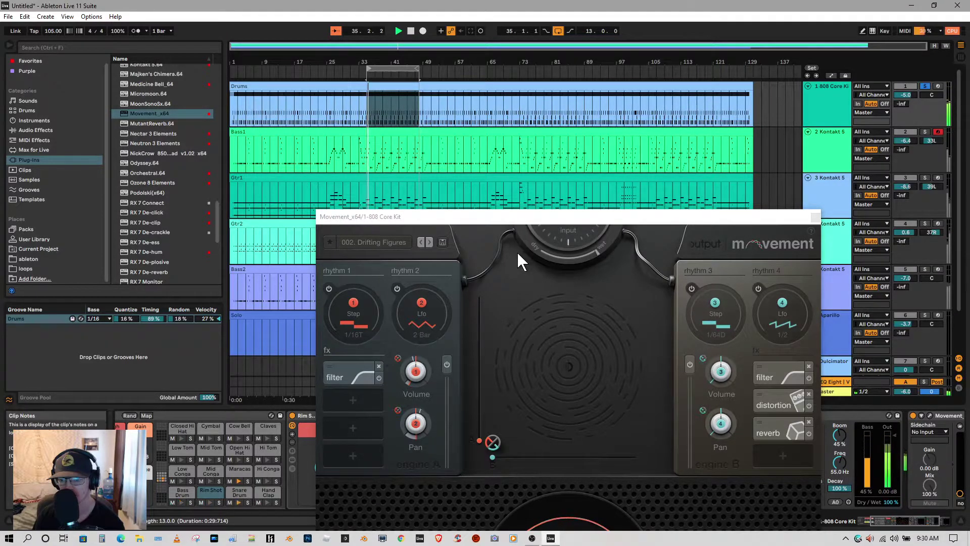
Step: Load Movement preset 003. Simple Flux, move its XY control near the pad's centre, and close the plug-in window
left_click(429, 243)
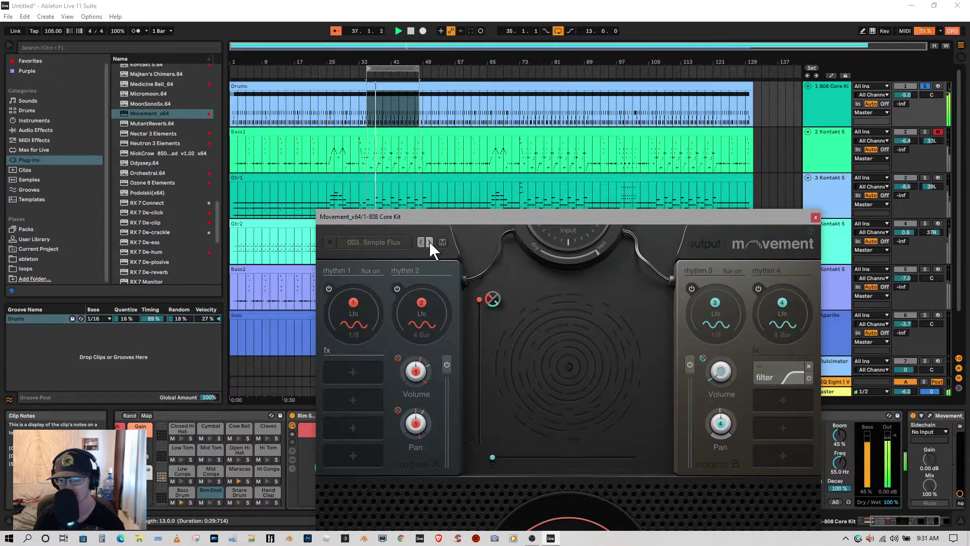
left_click_drag(493, 300, 595, 374)
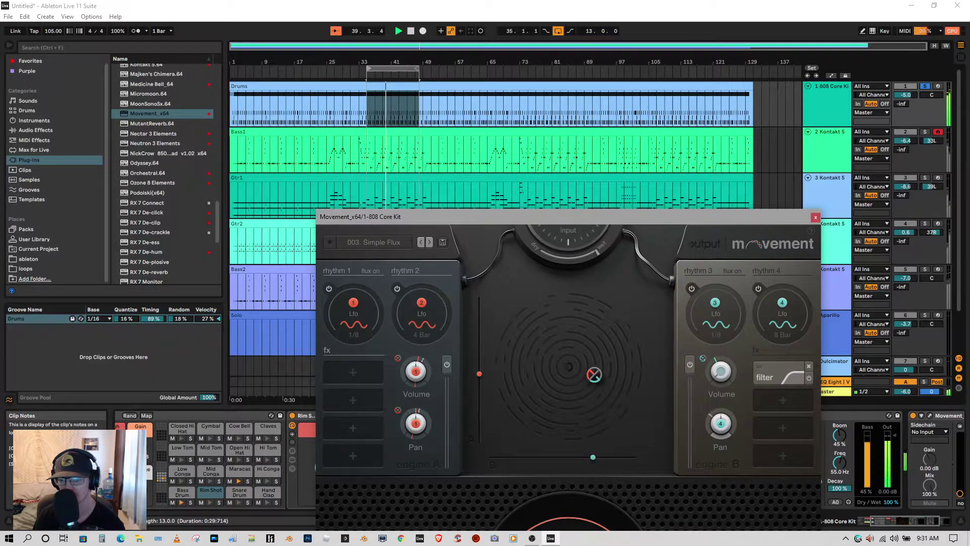
left_click(815, 217)
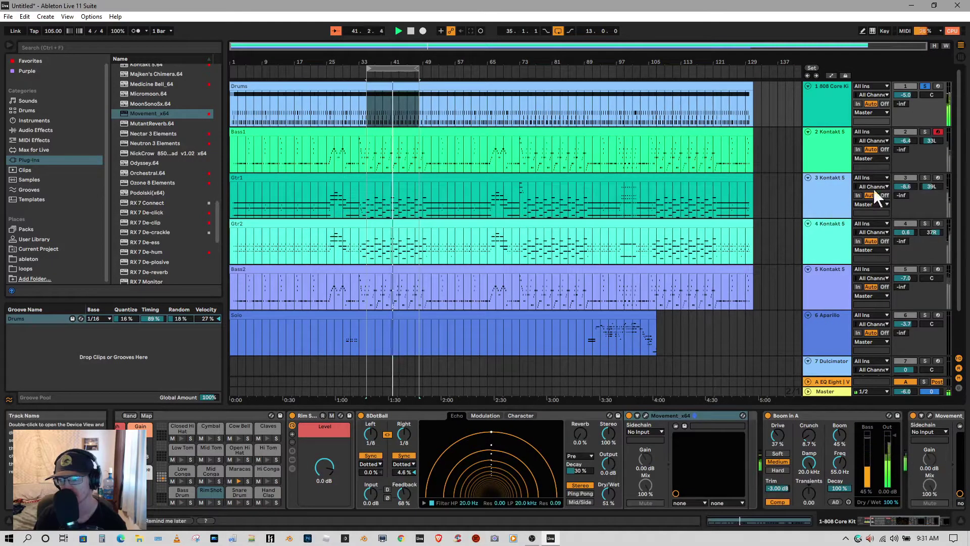
Step: Unsolo the 808 Core Kit track and restart playback from the beginning of the song
left_click(925, 86)
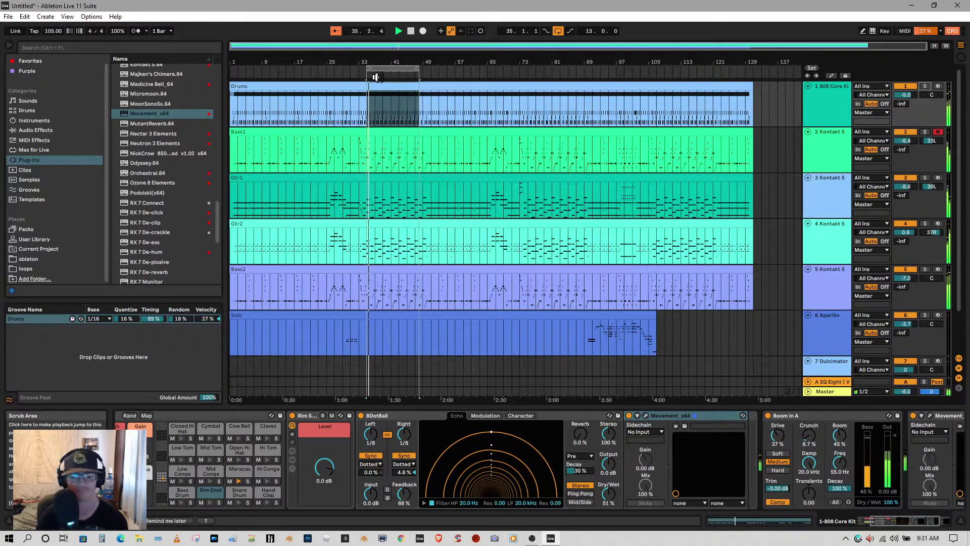
left_click(410, 31)
left_click(398, 31)
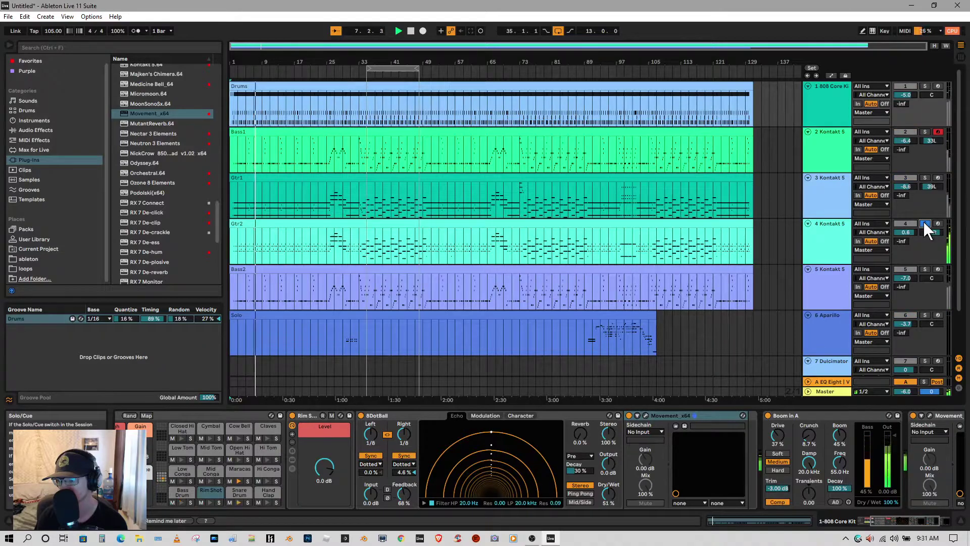
Step: Load Long Distortion Sustains in the Kontakt instrument on the Gtr2 track and shorten its ADSR attack to the minimum
left_click(835, 246)
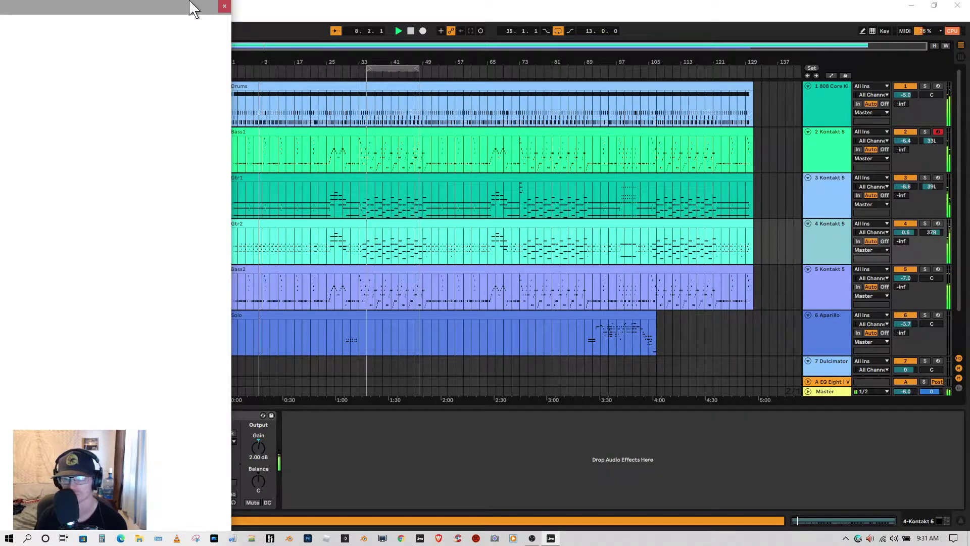
left_click_drag(88, 9, 257, 94)
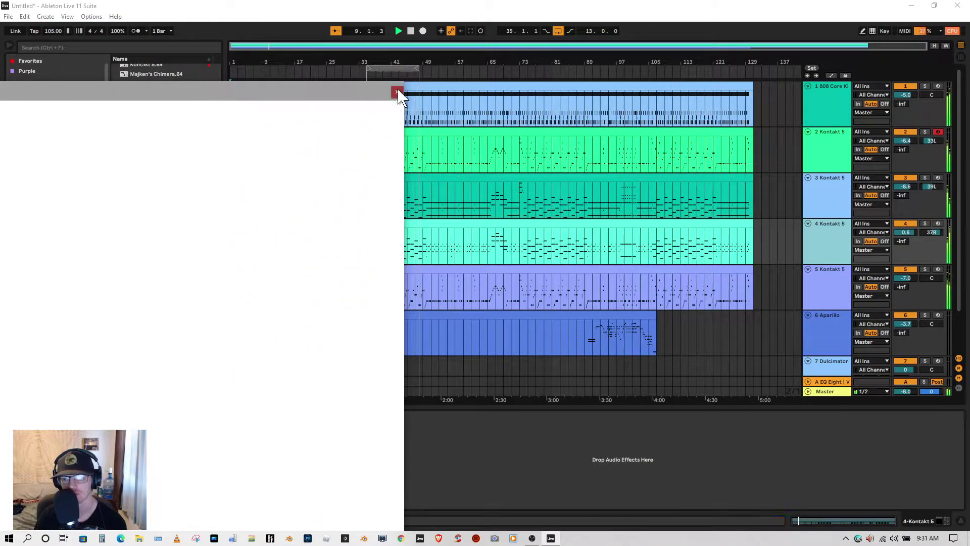
left_click(395, 91)
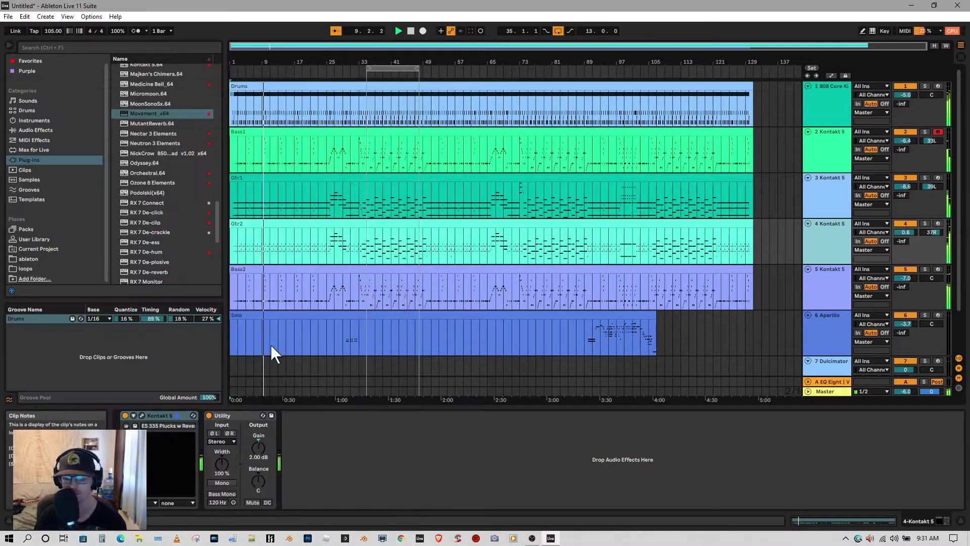
left_click(142, 414)
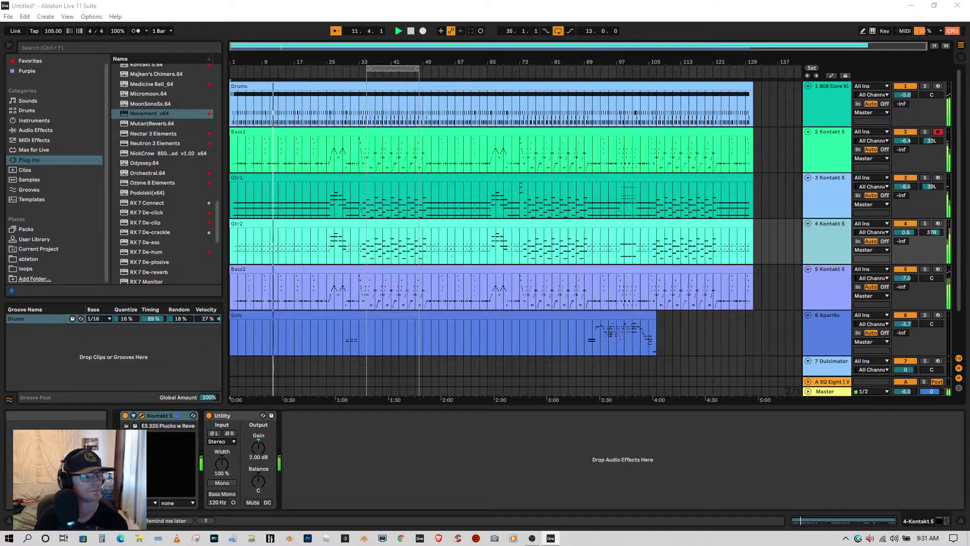
left_click_drag(0, 167, 439, 86)
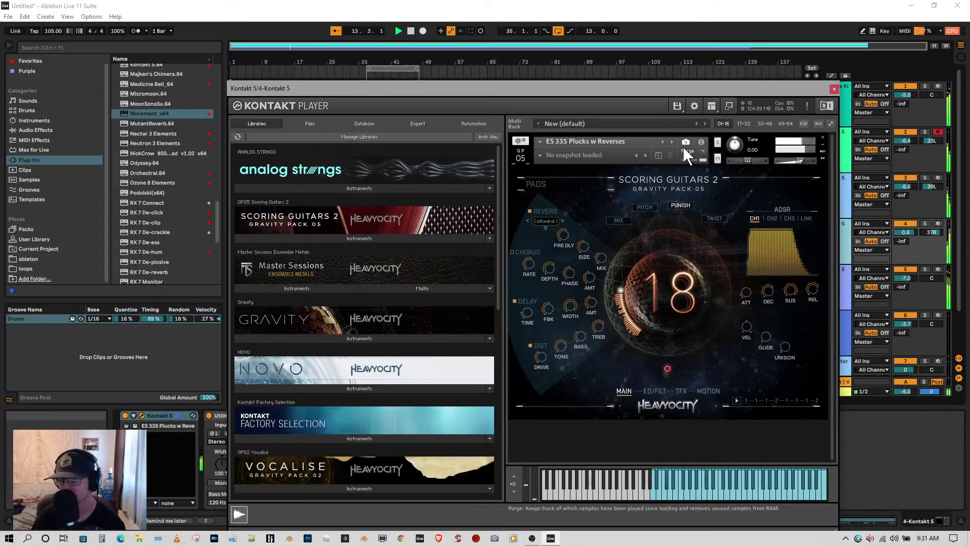
left_click(671, 141)
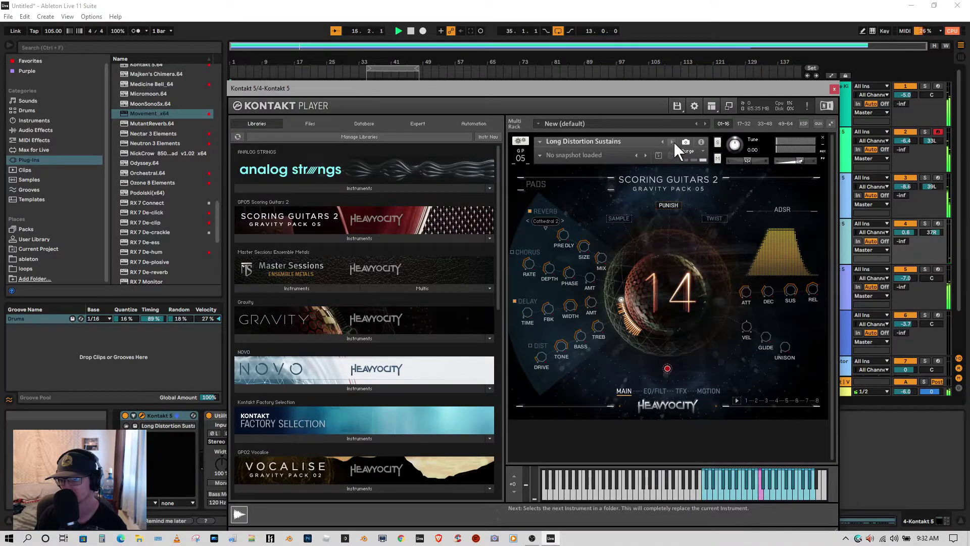
left_click_drag(744, 291, 747, 369)
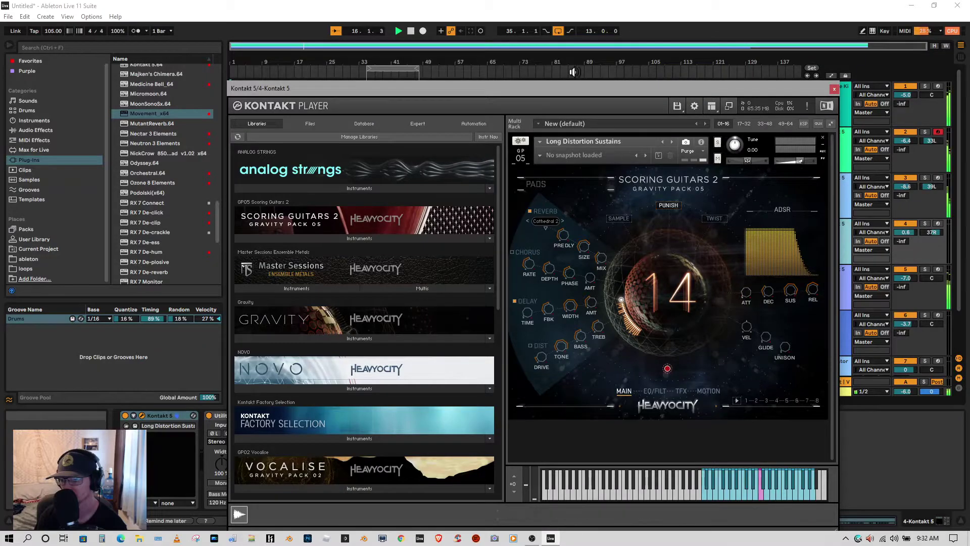
Step: Transpose all notes in the Gtr2 clip up one octave to C#1–C#3 and shrink the note editor
left_click_drag(581, 84, 429, 31)
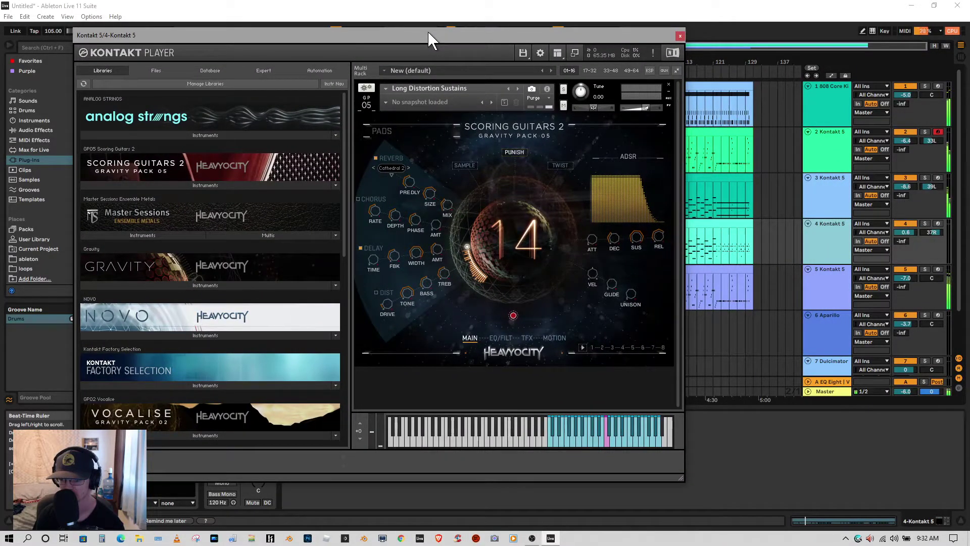
left_click_drag(427, 32, 498, 327)
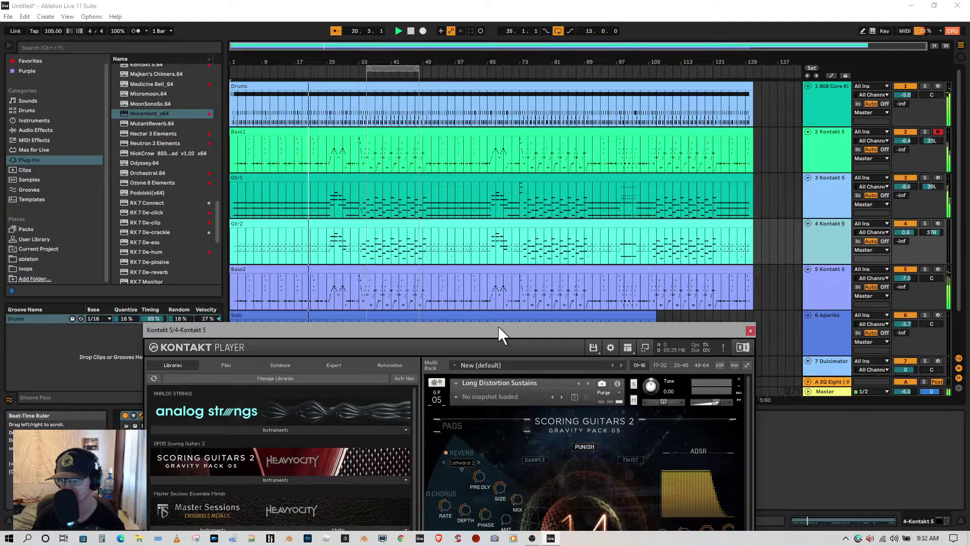
double_click(430, 226)
left_click_drag(580, 330, 0, 134)
mouse_move(531, 400)
left_mouse_down()
mouse_move(526, 256)
mouse_move(506, 133)
left_mouse_up()
left_click(498, 255)
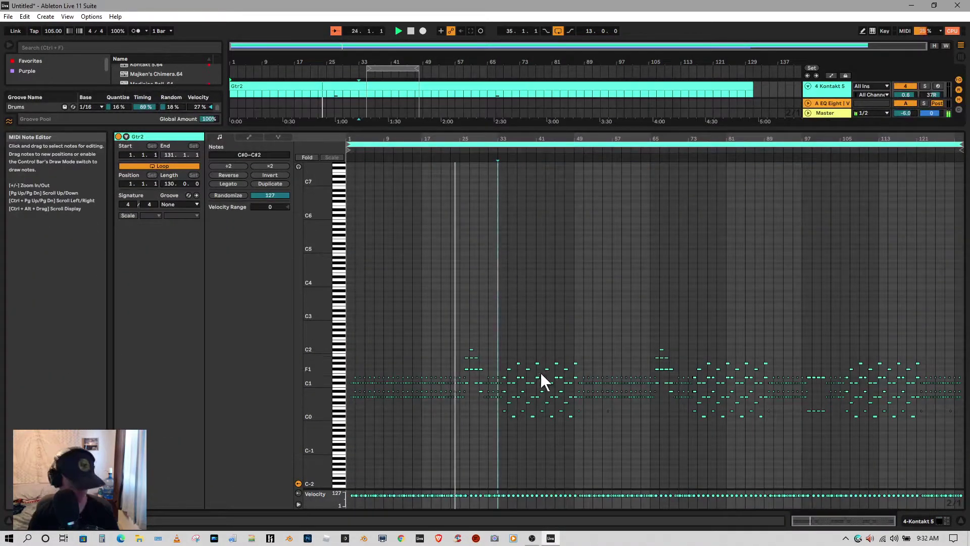
key("ctrl+a")
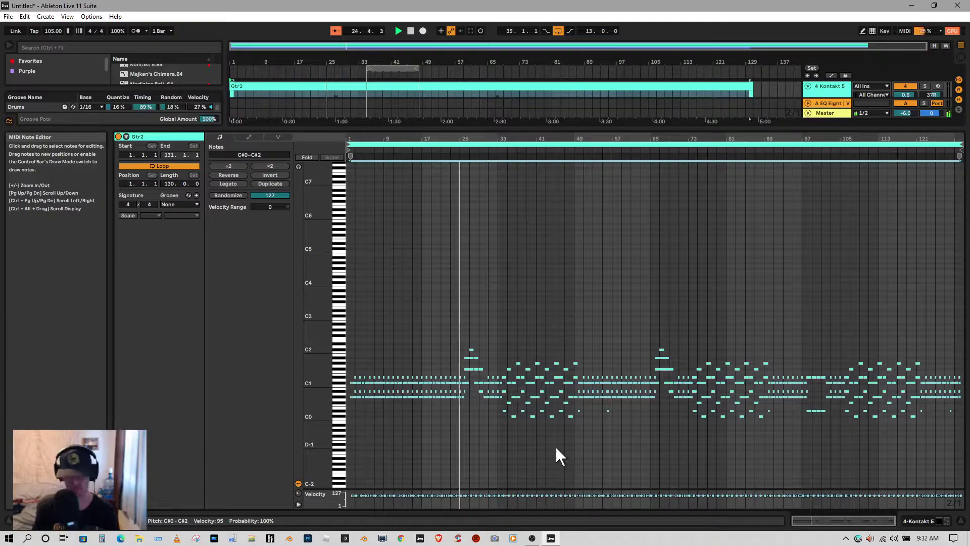
key("shift+Up")
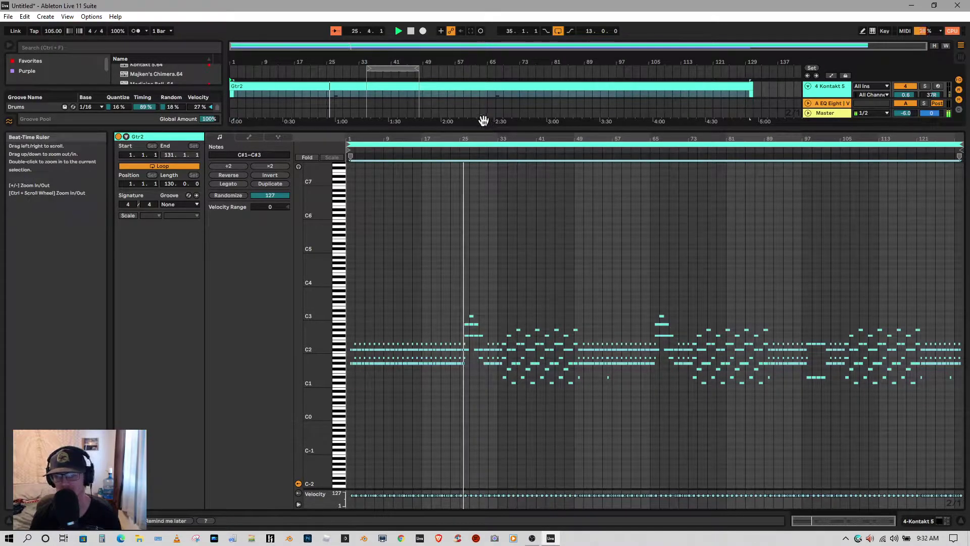
left_click_drag(486, 130, 558, 441)
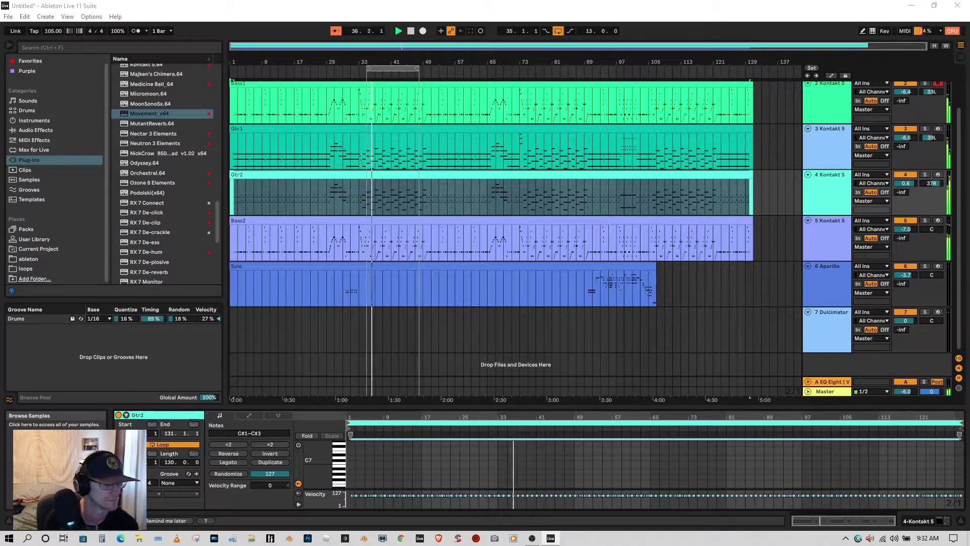
Step: Set the Punish amount to 19 and adjust the distortion tone in the Gtr2 track's Kontakt instrument
left_click_drag(0, 218, 498, 150)
left_click_drag(535, 345, 527, 361)
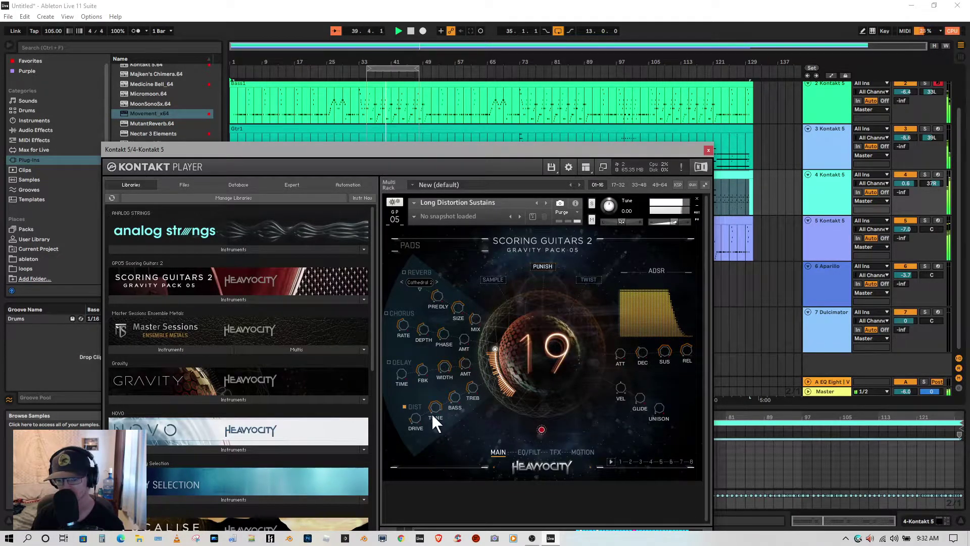
left_click_drag(435, 410, 432, 425)
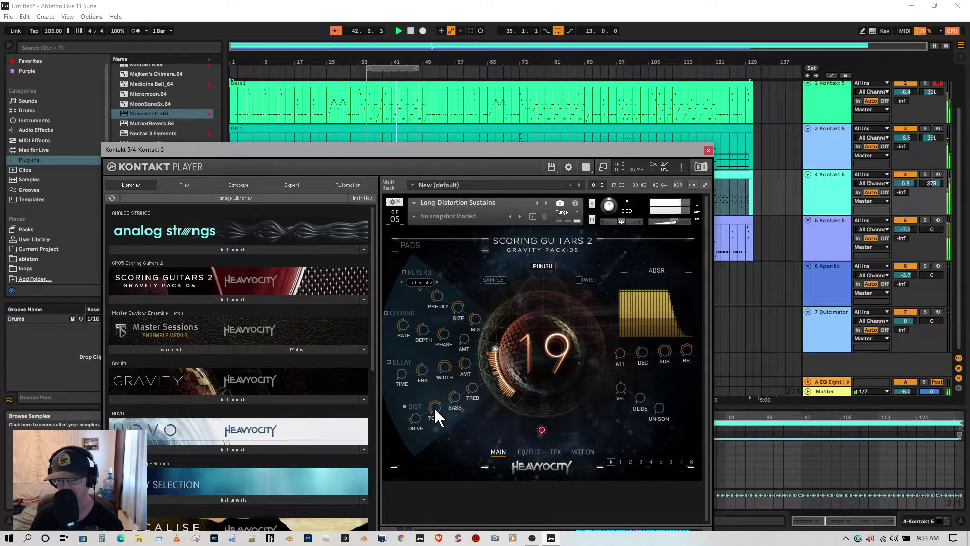
Step: Adjust the distortion drive, set the Twist amount to 6 in the Gtr2 track's Kontakt instrument, and close its window
left_click_drag(454, 395, 412, 418)
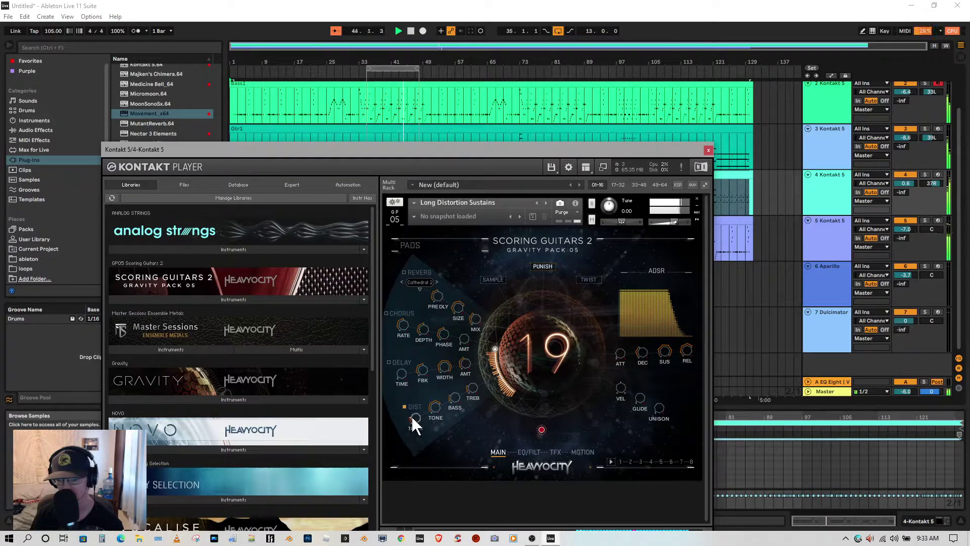
left_click(588, 281)
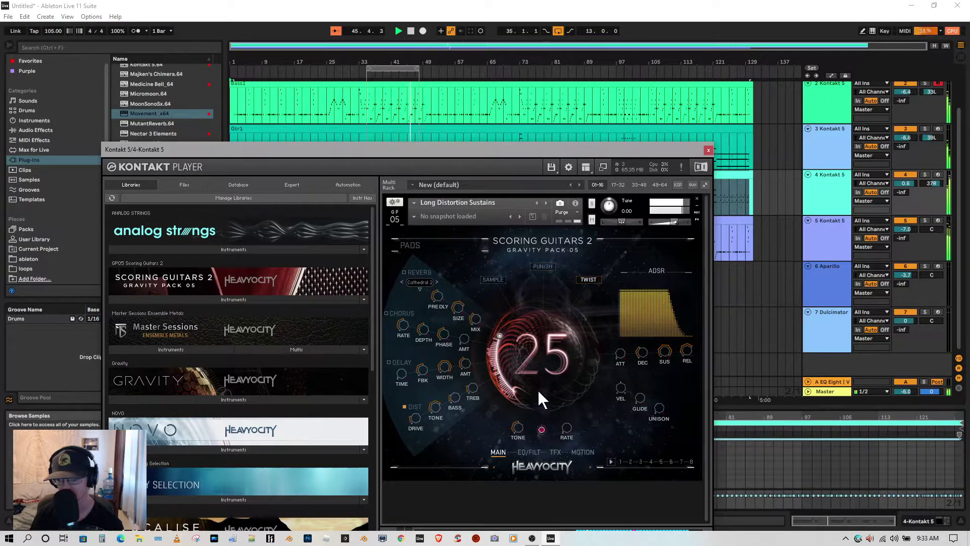
left_click_drag(538, 379, 557, 428)
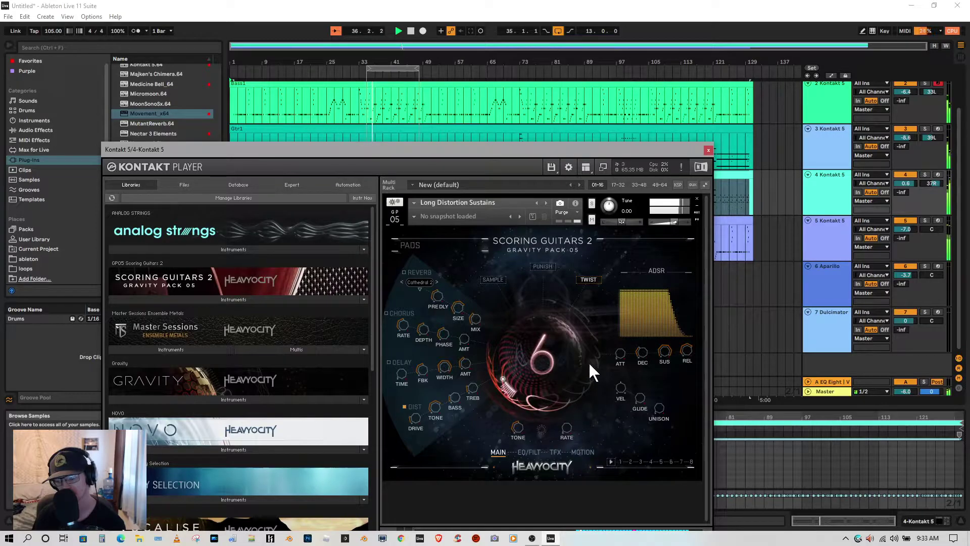
left_click(546, 265)
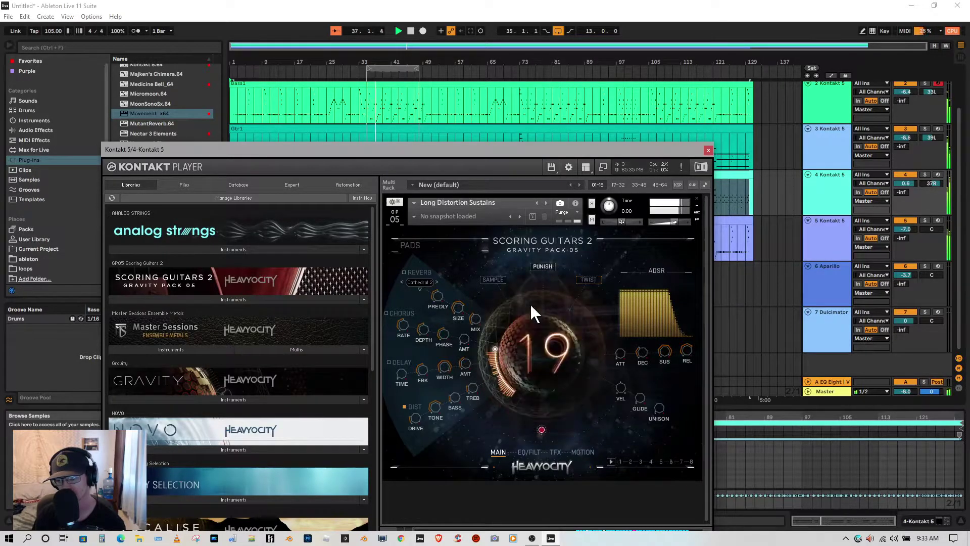
left_click(709, 150)
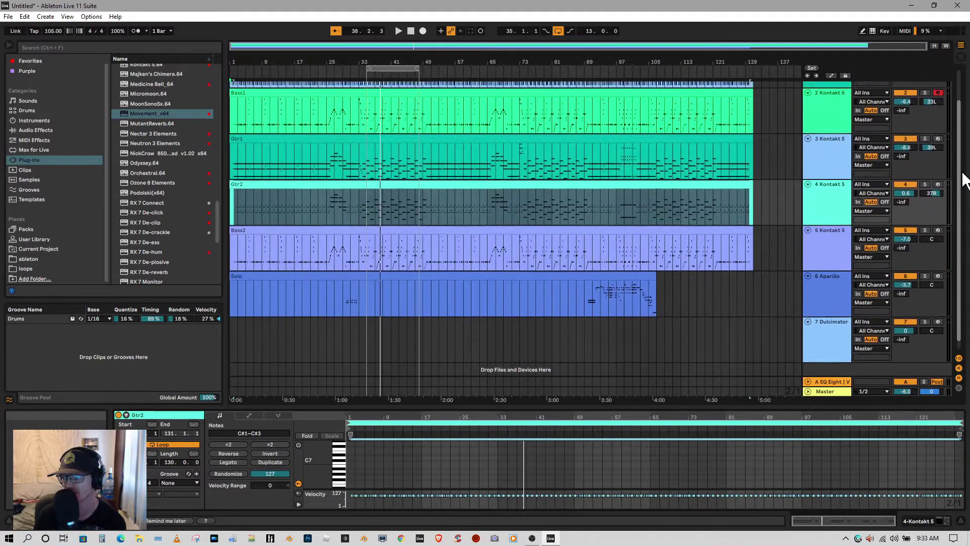
Step: Extend the arrangement loop to span the whole song, starting at bar 1 with a length of 130 bars
left_click_drag(961, 192, 957, 133)
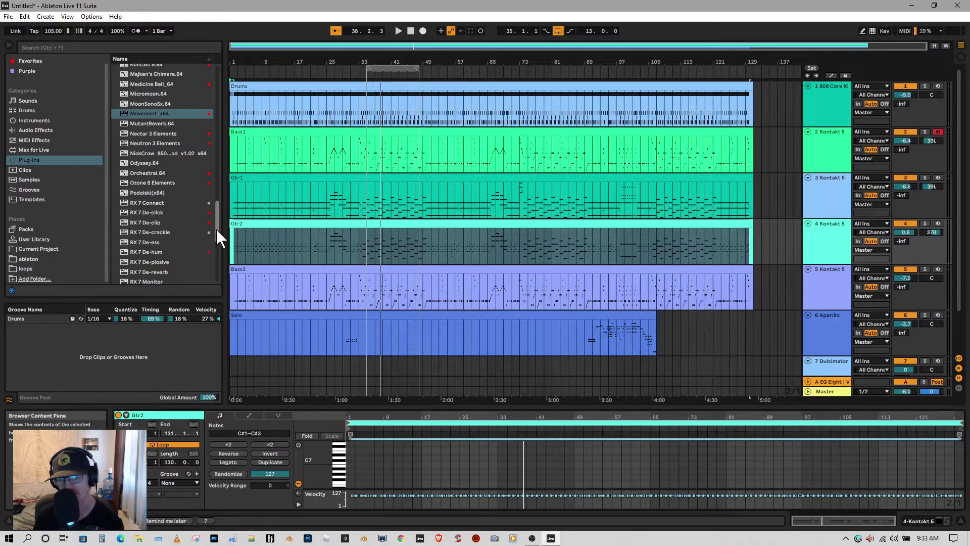
left_click(387, 62)
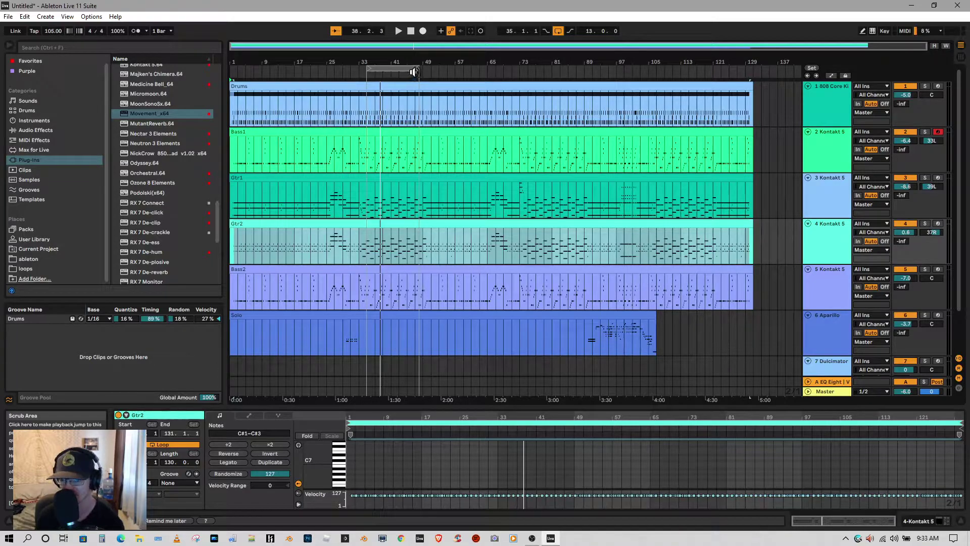
left_click_drag(417, 71, 753, 75)
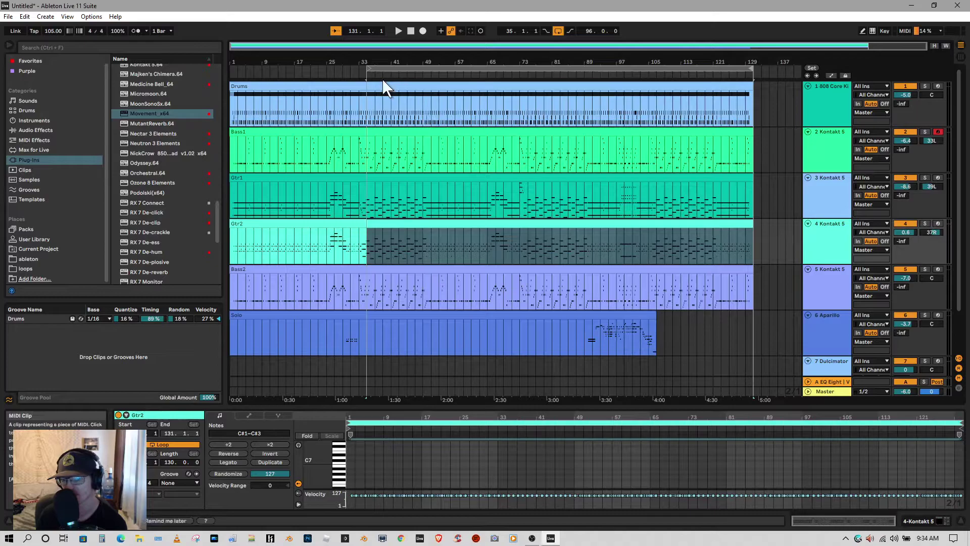
left_click_drag(370, 70, 197, 99)
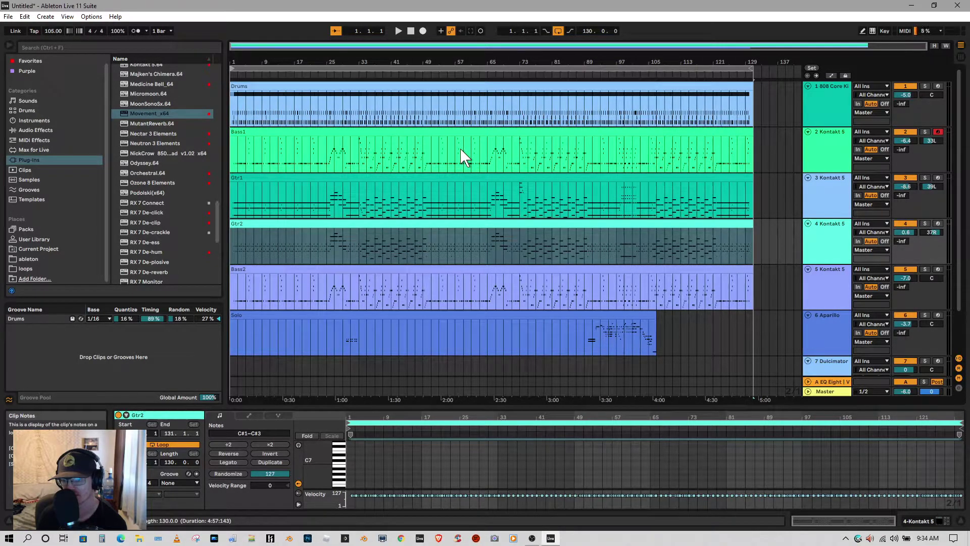
Step: Play the song from bar 1 to review the mix and stop playback at bar 28
left_click_drag(410, 57, 412, 60)
left_click(398, 31)
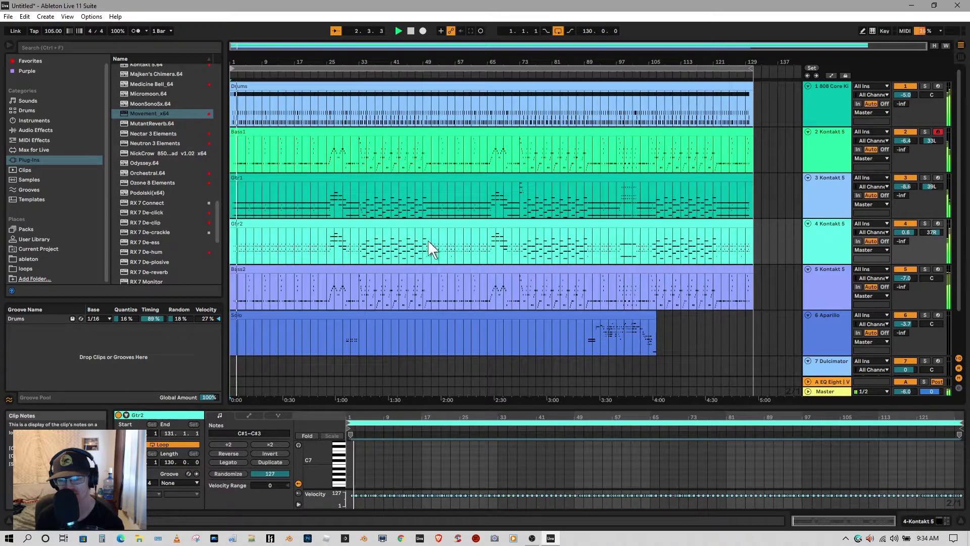
left_click_drag(964, 208, 964, 236)
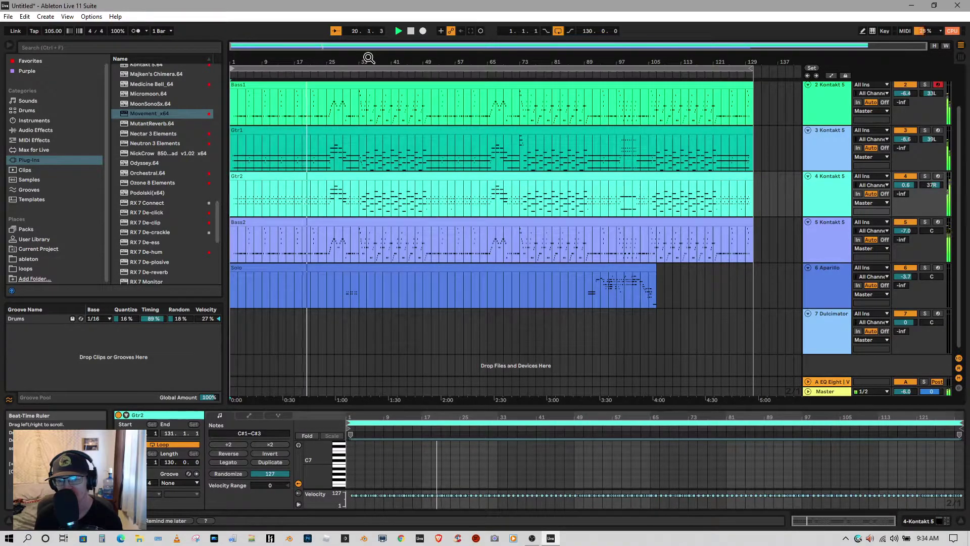
left_click_drag(370, 58, 453, 61)
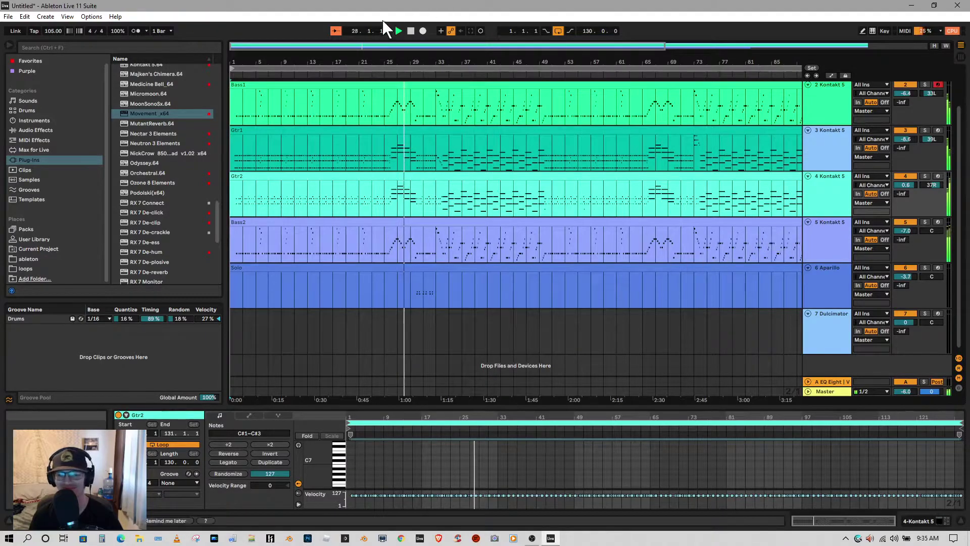
left_click(411, 31)
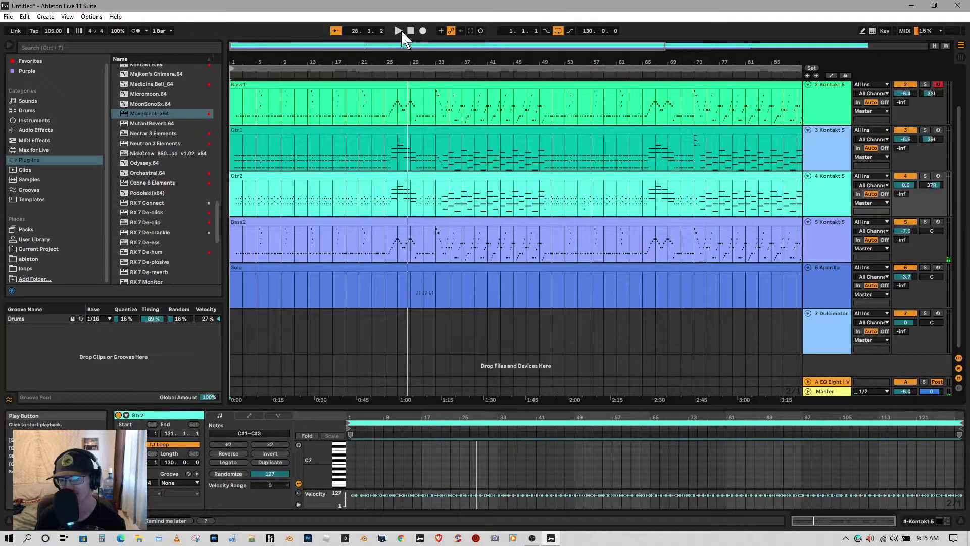
Step: Show the Bass2 track's devices, move the Movement window clear of the tracks, and solo Bass2 during playback
left_click(838, 229)
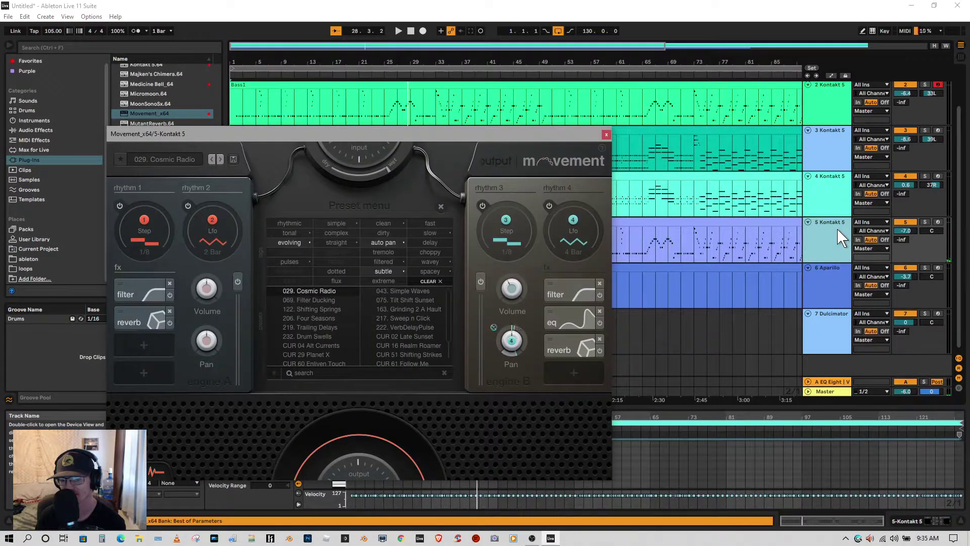
left_click_drag(421, 134, 838, 343)
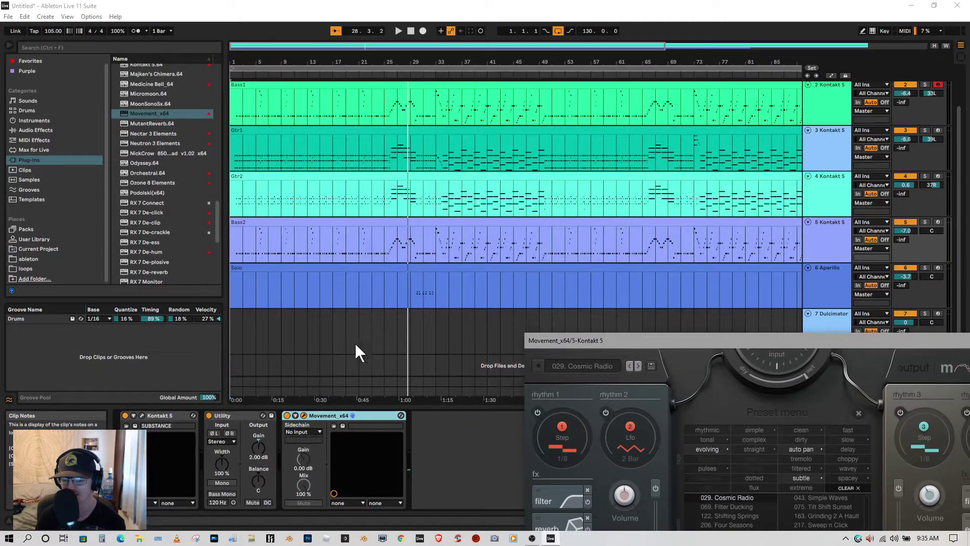
left_click(312, 74)
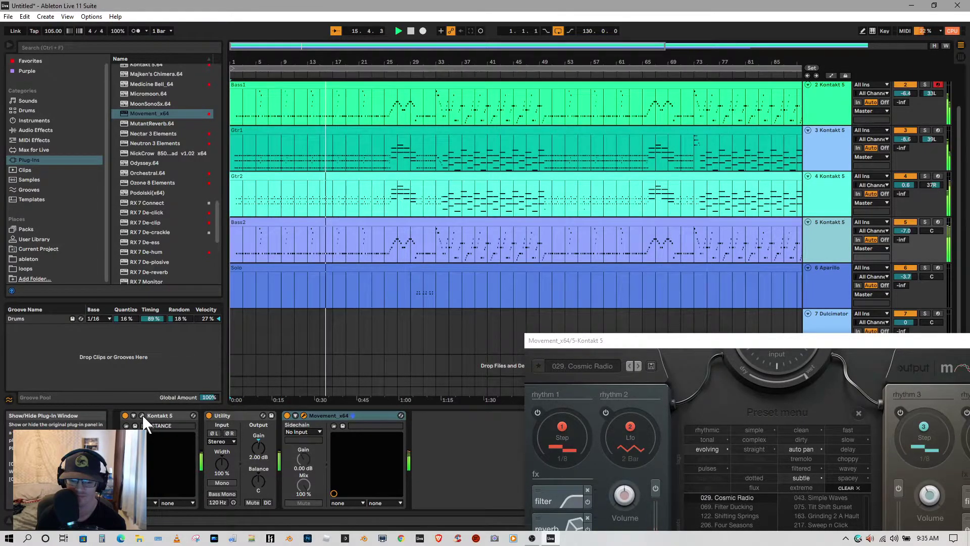
left_click(926, 222)
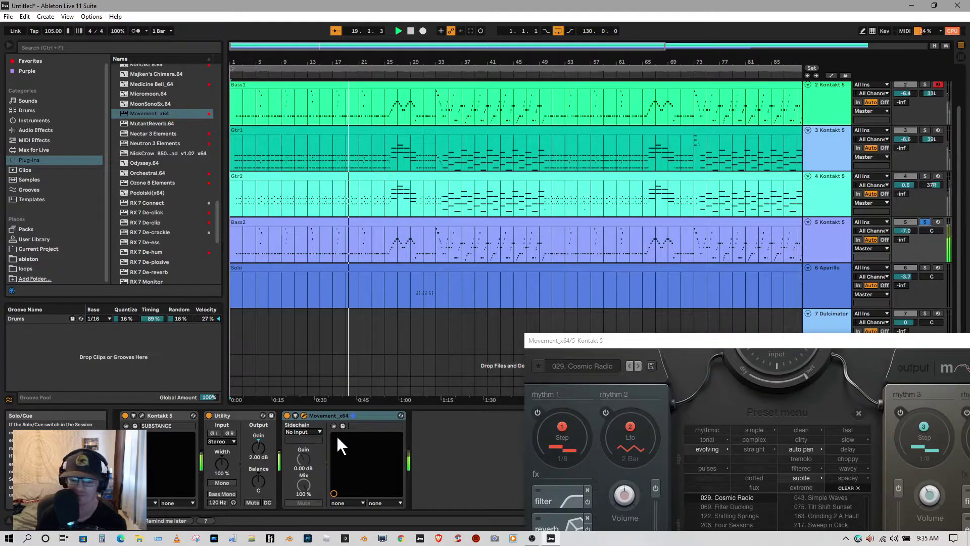
Step: Open the Bass2 track's Kontakt instrument, filter the Substance presets by sub, and load 008. No Nickel Arps
left_click(142, 415)
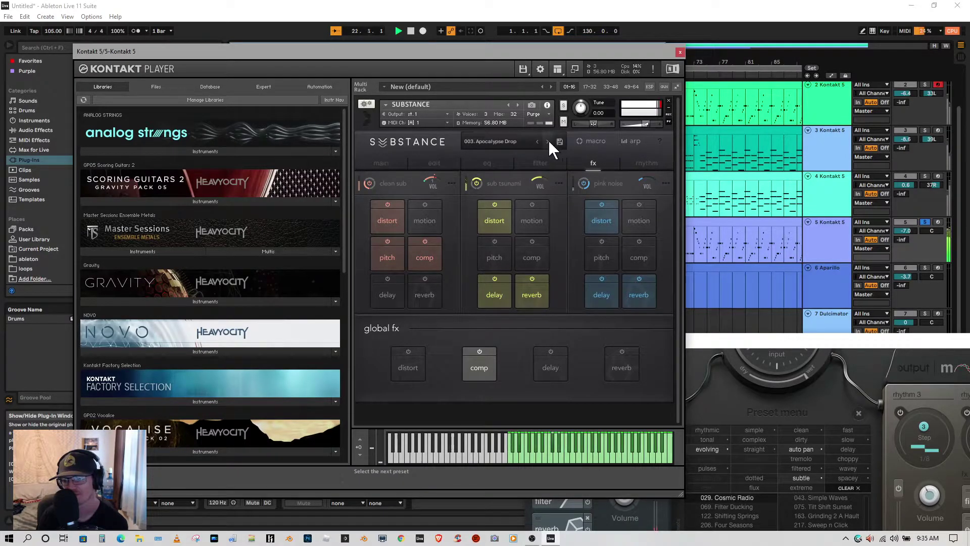
left_click(508, 144)
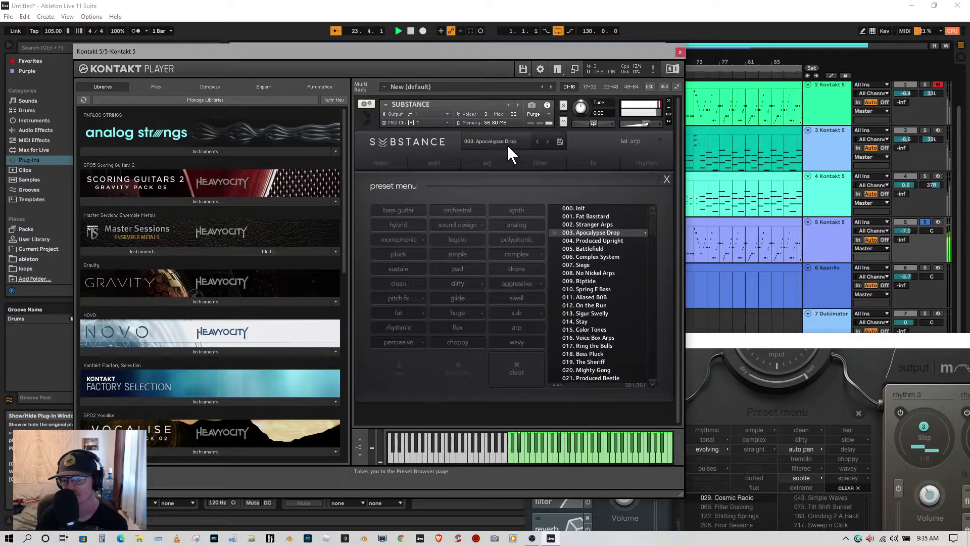
left_click(509, 312)
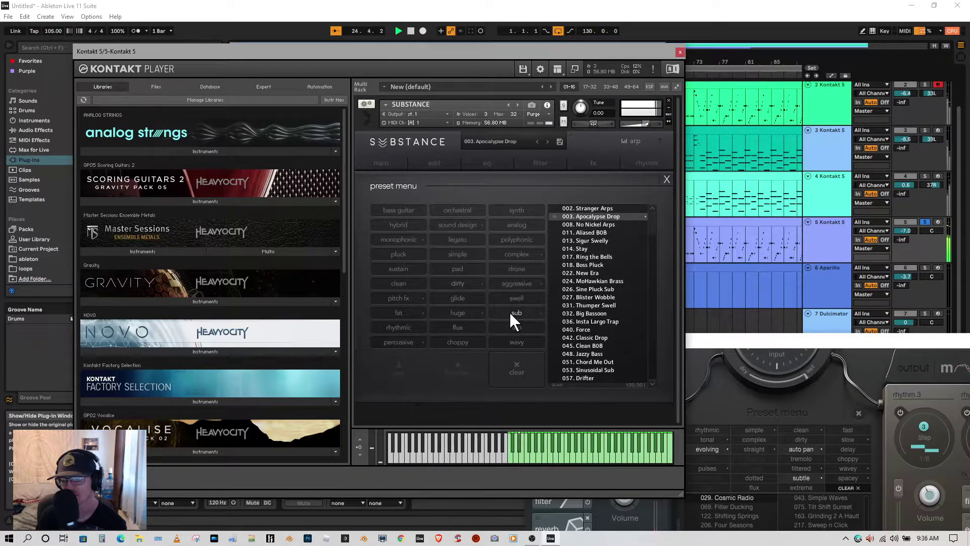
left_click(591, 224)
left_click(543, 282)
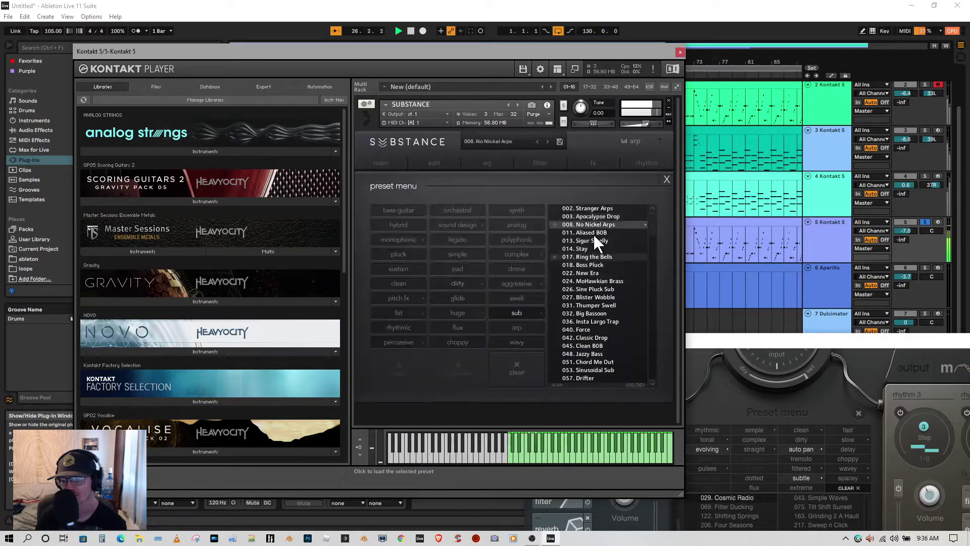
Step: Audition the following sub presets one by one in Substance and load 036. Insta Largo Trap
left_click(548, 142)
left_click(549, 141)
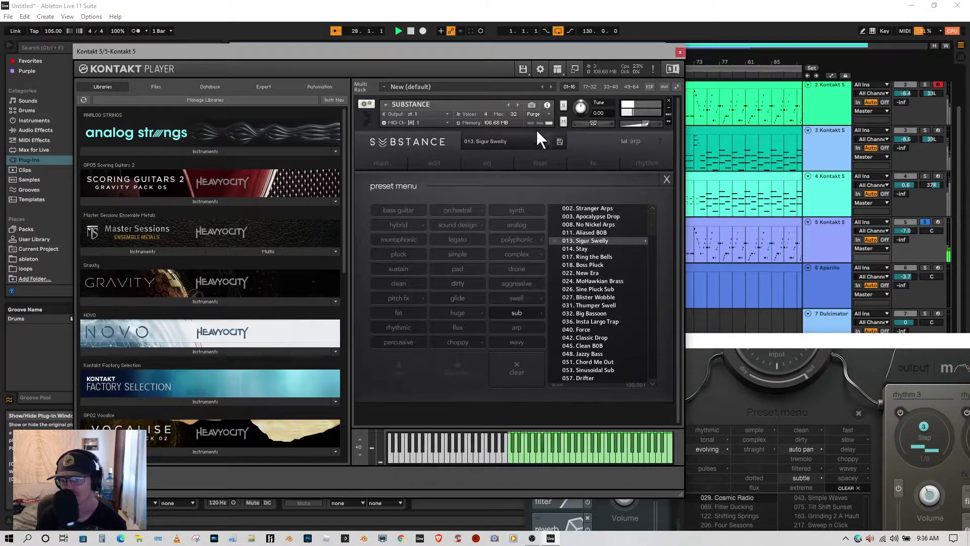
left_click(547, 139)
left_click(547, 140)
left_click(547, 139)
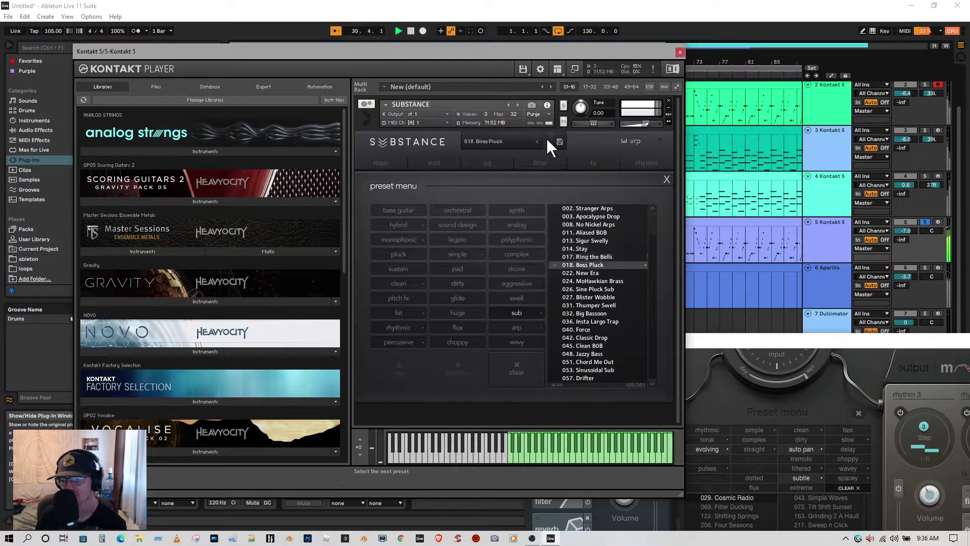
left_click(548, 139)
left_click(547, 139)
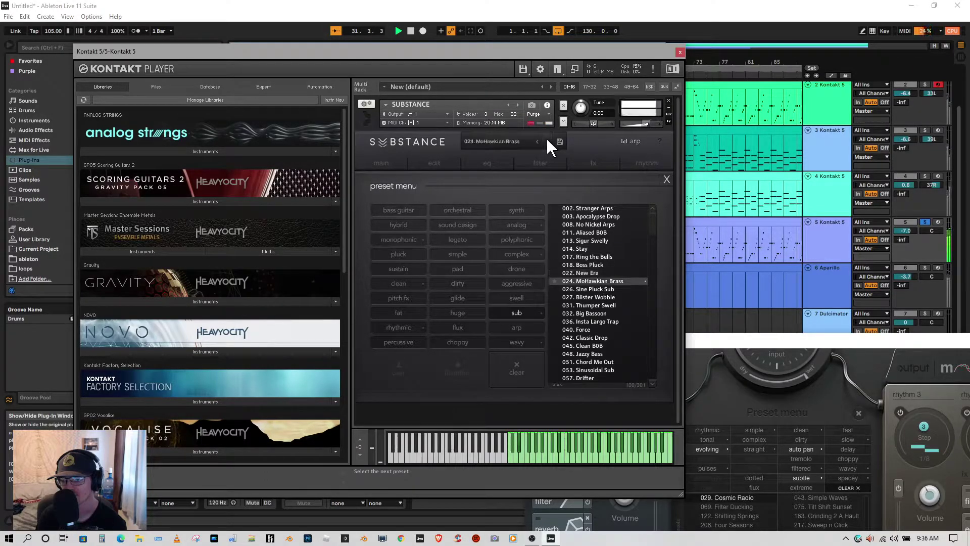
left_click(547, 140)
left_click(547, 140)
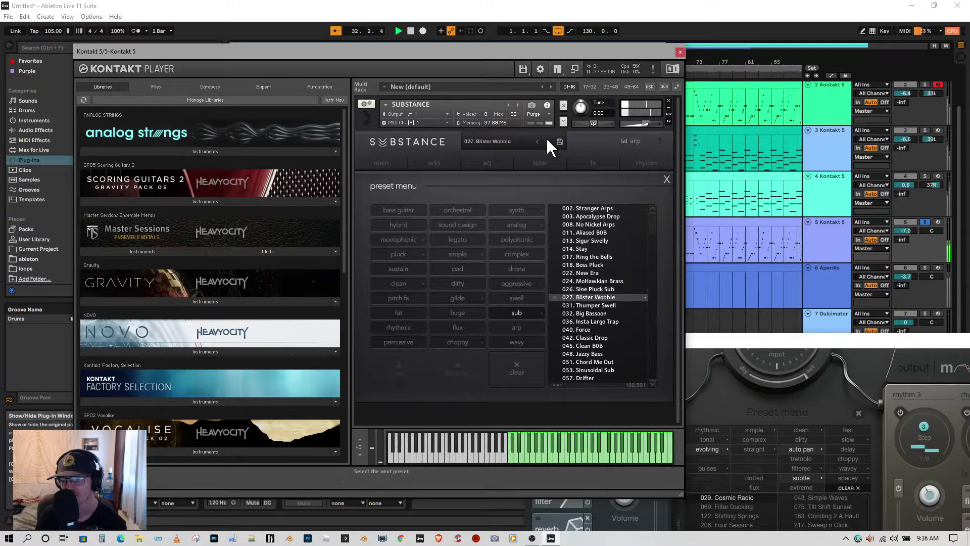
left_click(548, 140)
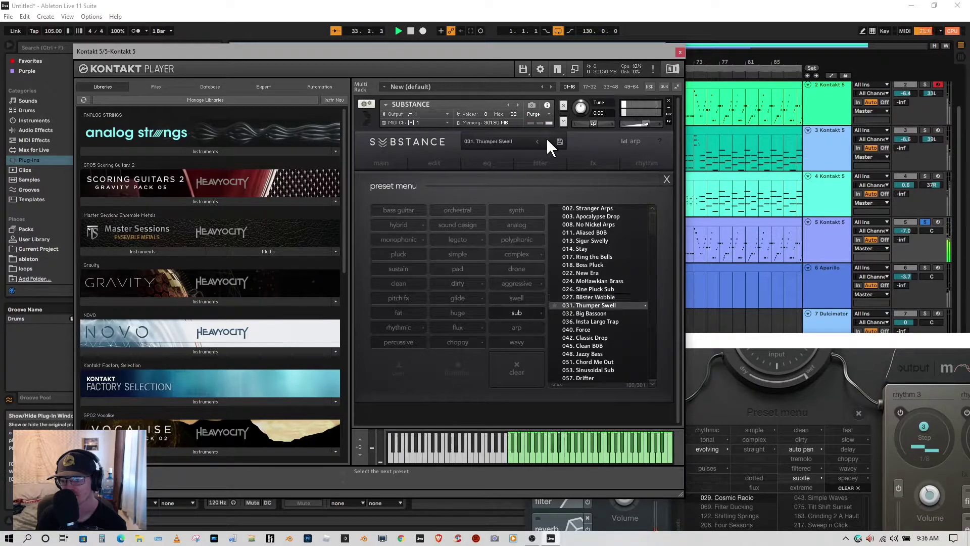
left_click(547, 139)
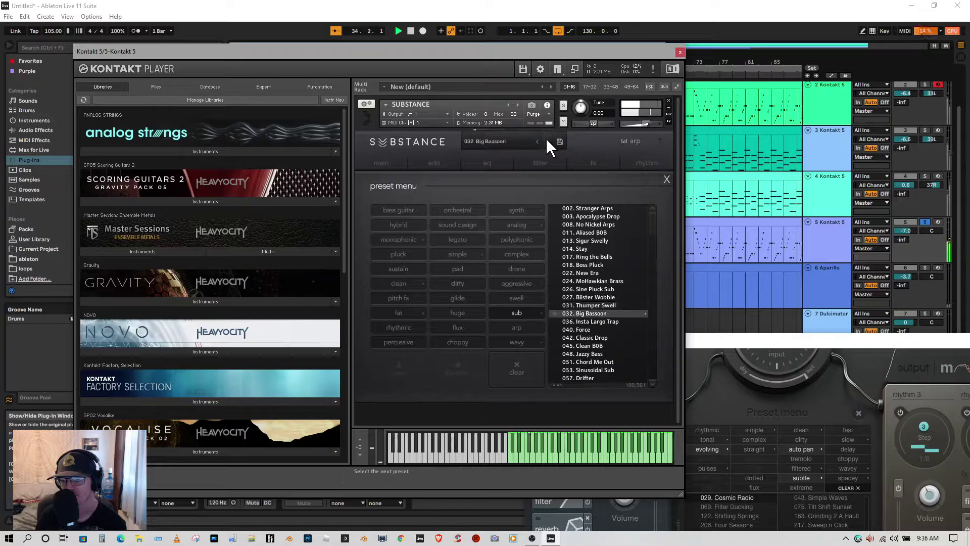
left_click(547, 139)
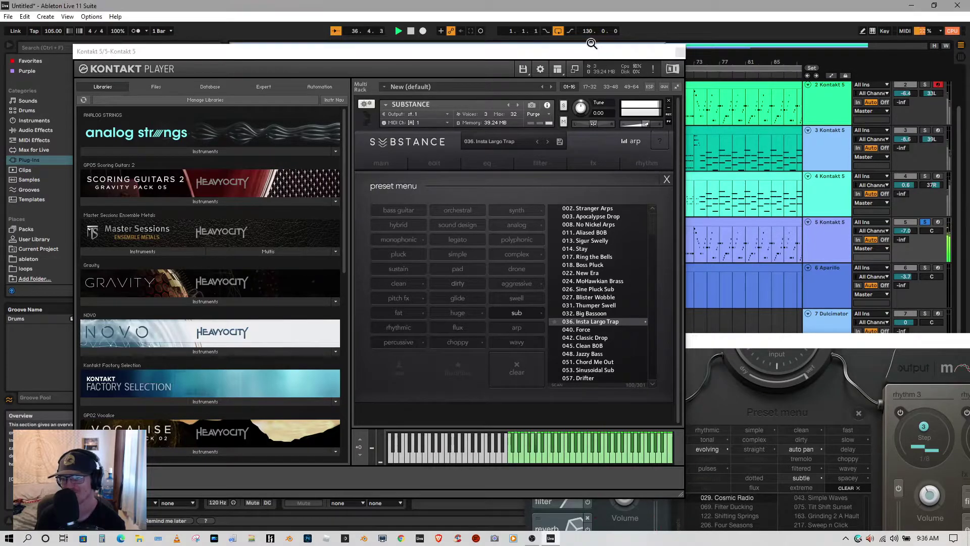
Step: Unsolo the Bass2 track and reposition the Kontakt window while listening to the new bass sound in the full mix
left_click_drag(588, 51, 654, 252)
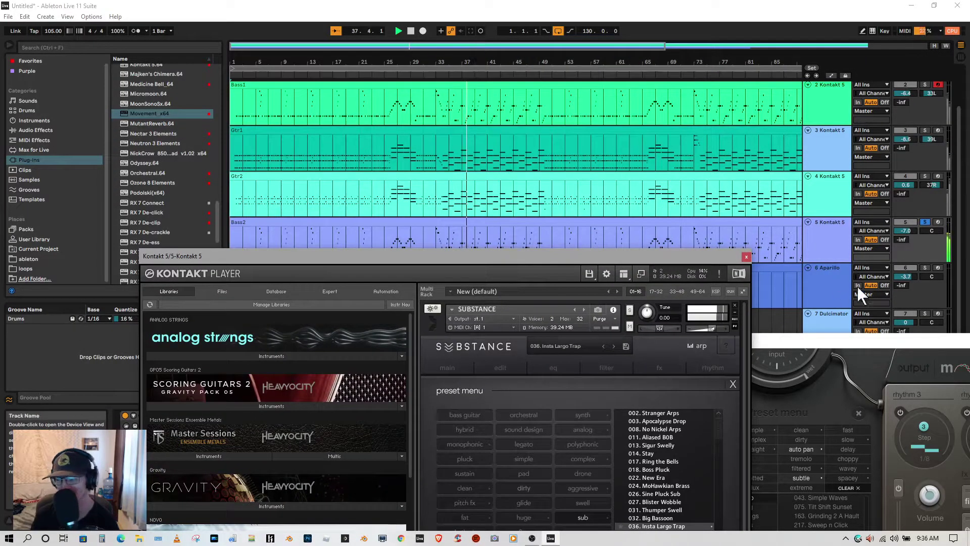
left_click(927, 222)
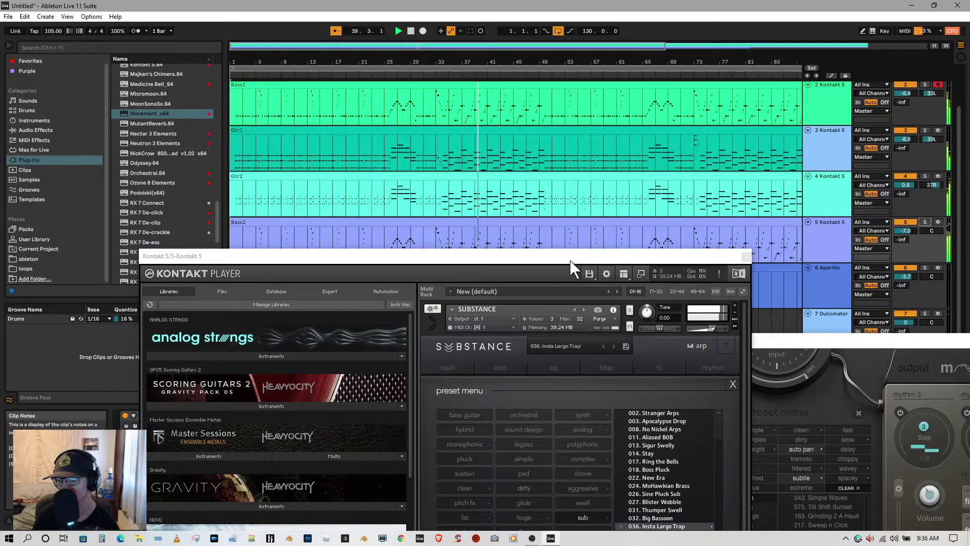
left_click_drag(569, 257, 586, 204)
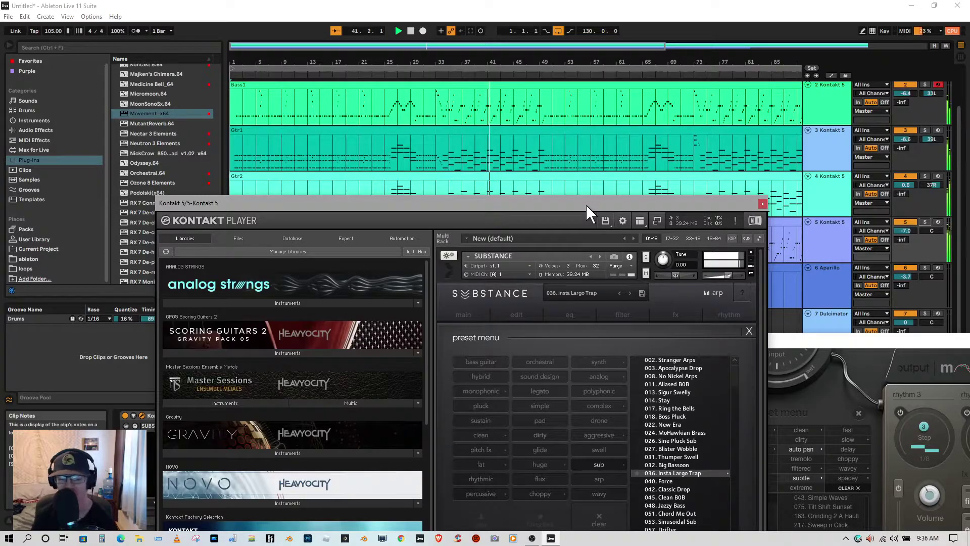
left_click_drag(587, 204, 564, 163)
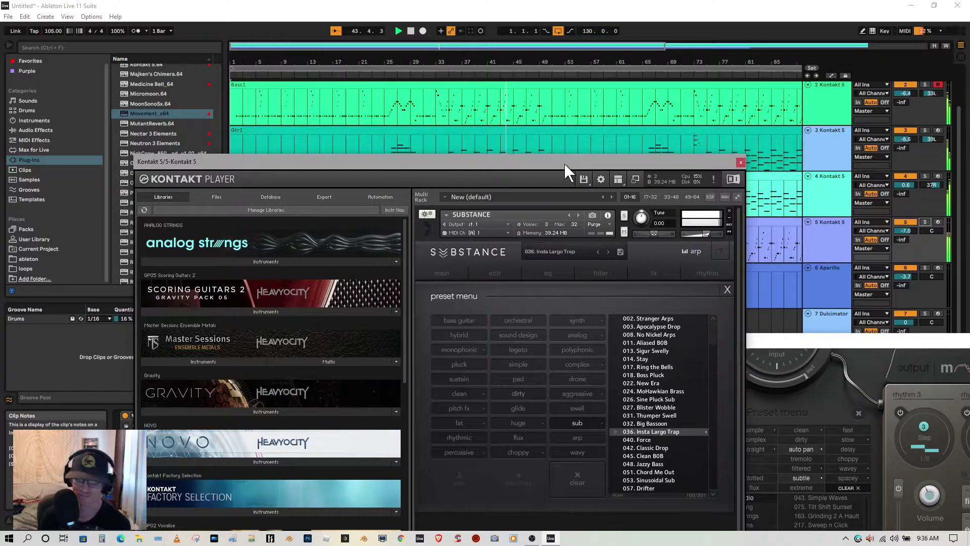
left_click_drag(564, 163, 533, 96)
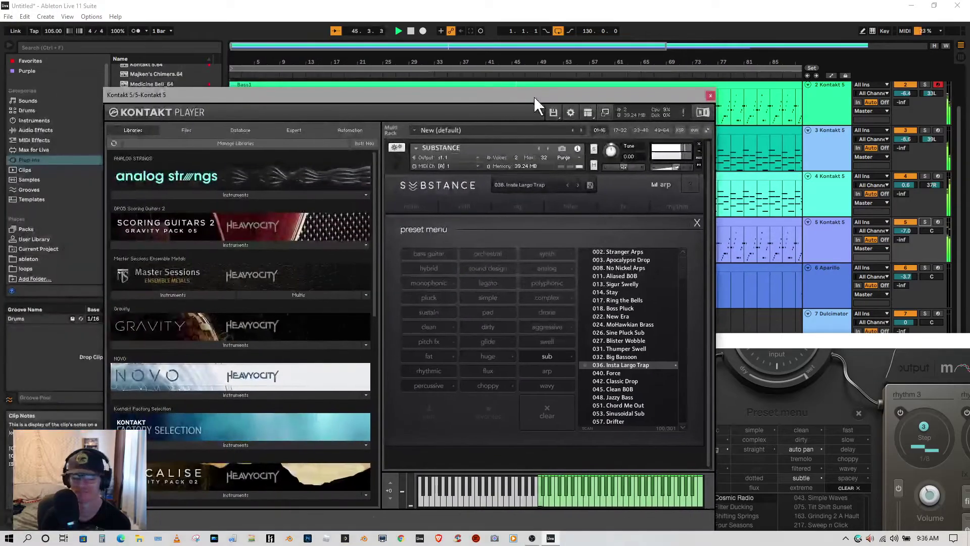
Step: Stop playback, close the Kontakt window, and bring the Bass2 track's Movement window fully into view
left_click(412, 31)
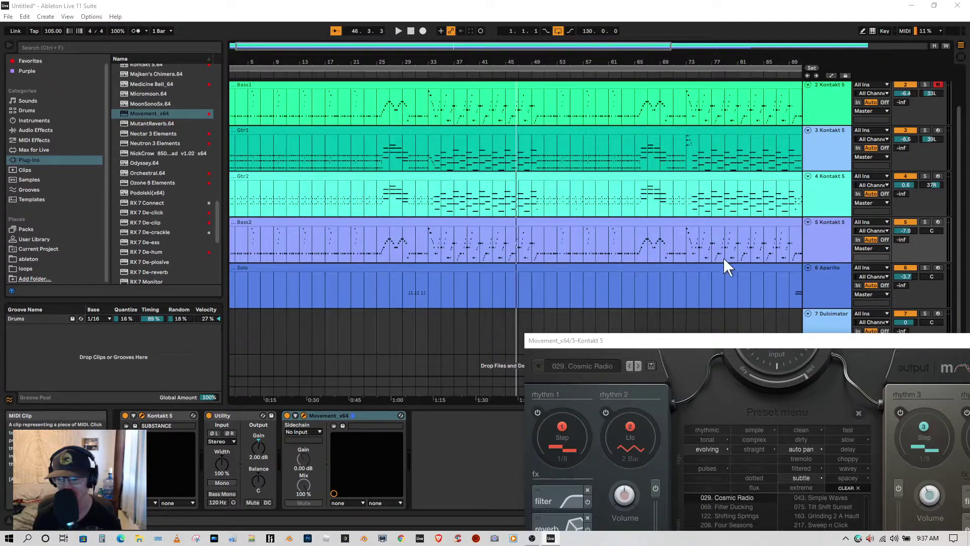
left_click_drag(773, 342, 684, 101)
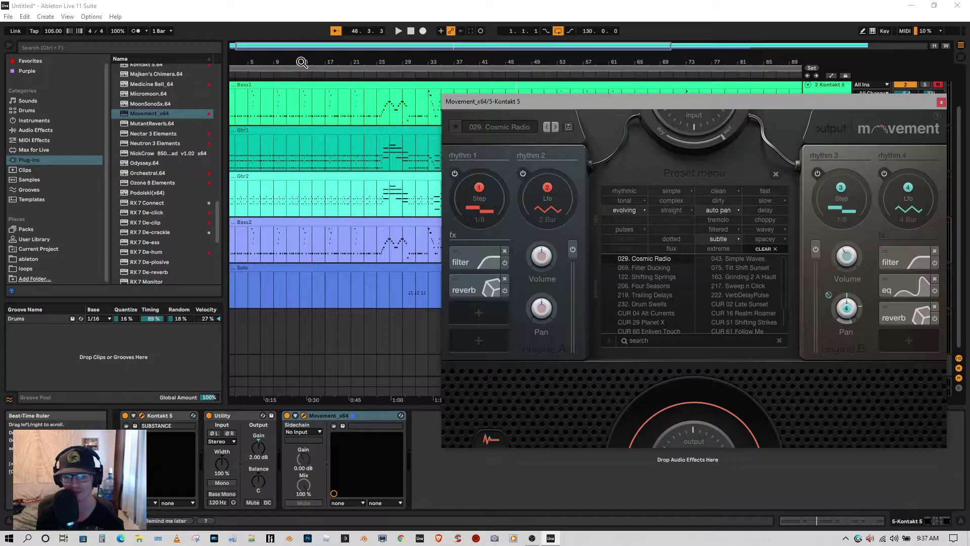
Step: Play the song from the beginning to hear the full mix and move the Movement window out of the arrangement's way
left_click(410, 32)
left_click(398, 31)
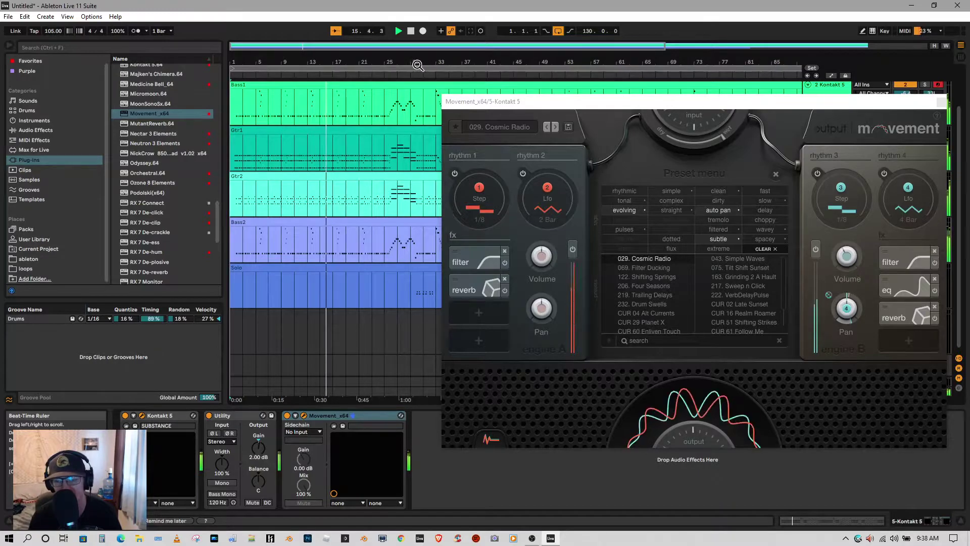
left_click_drag(550, 107, 798, 147)
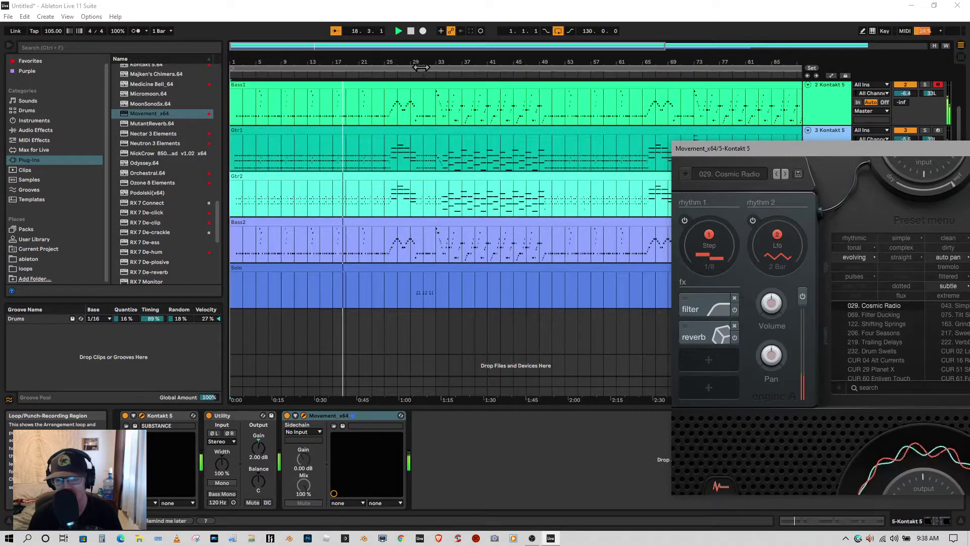
left_click_drag(416, 56, 414, 72)
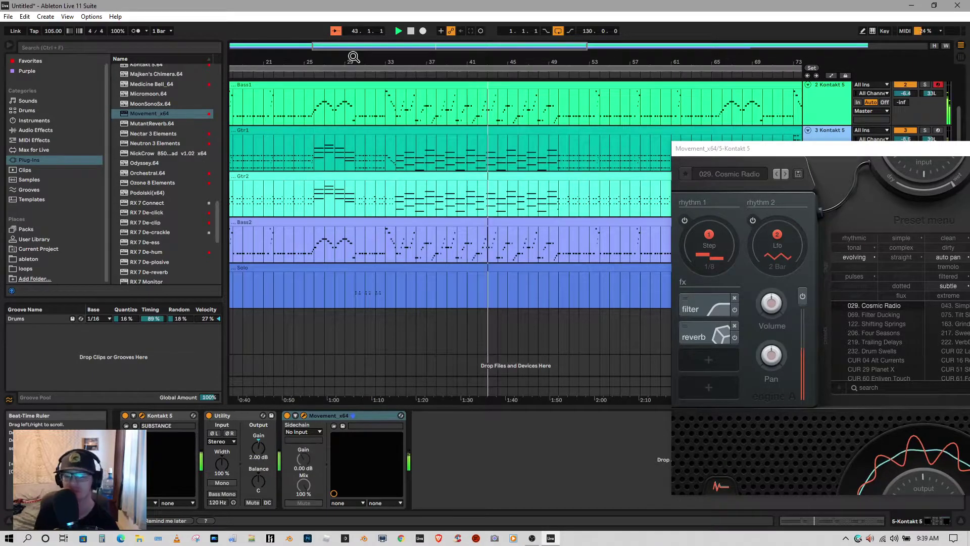
left_click_drag(836, 148, 0, 139)
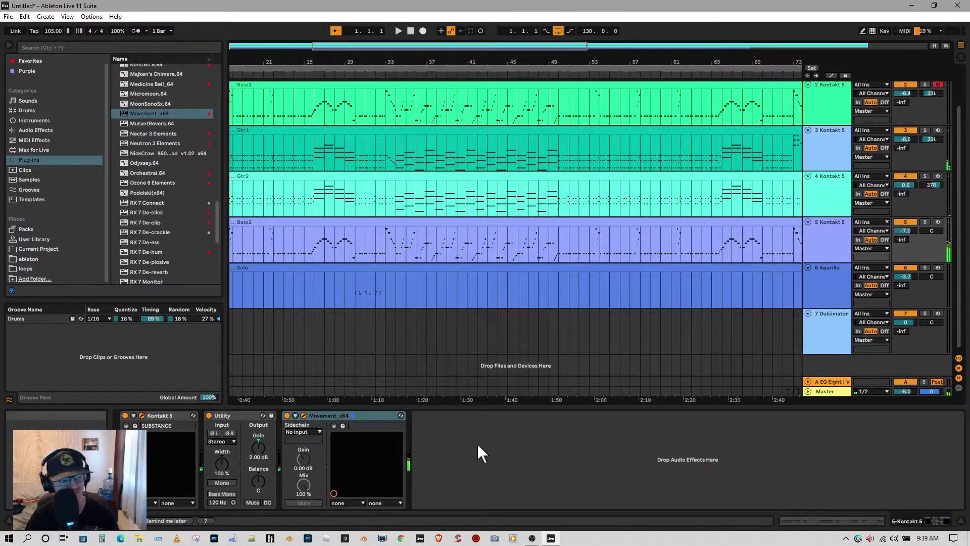
Step: Switch to Chrome, search Google for "man in the box lyrics", and move the browser window off the arrangement
left_click(402, 539)
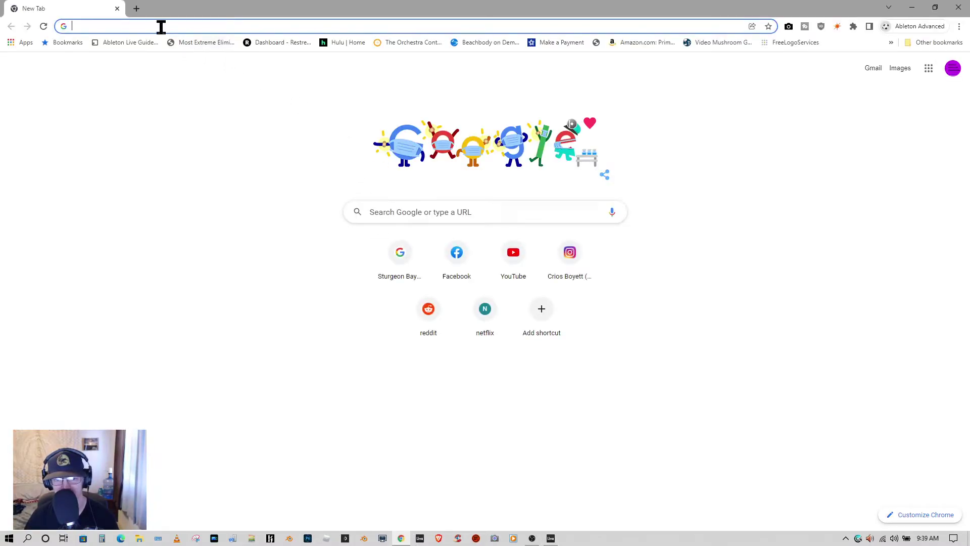
left_click(161, 28)
type("man ")
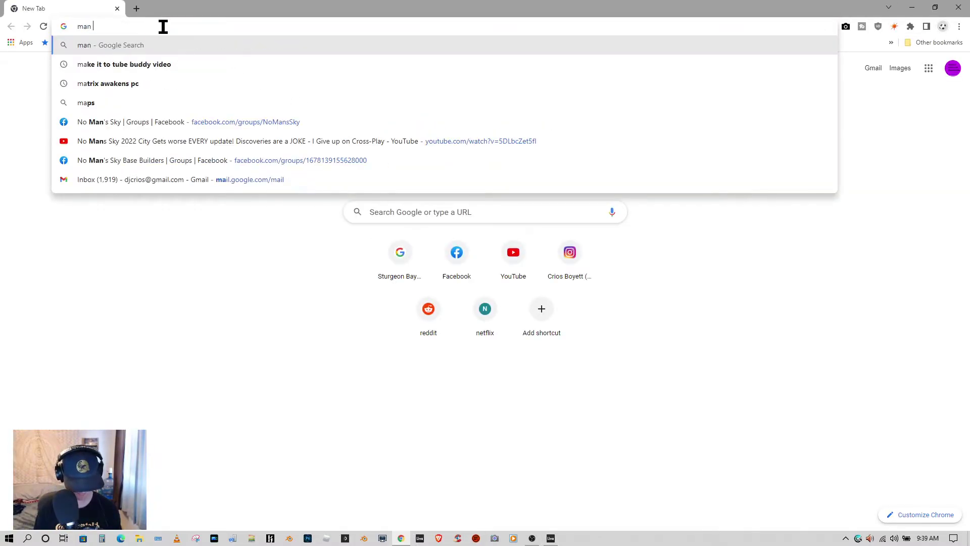
type("in the ")
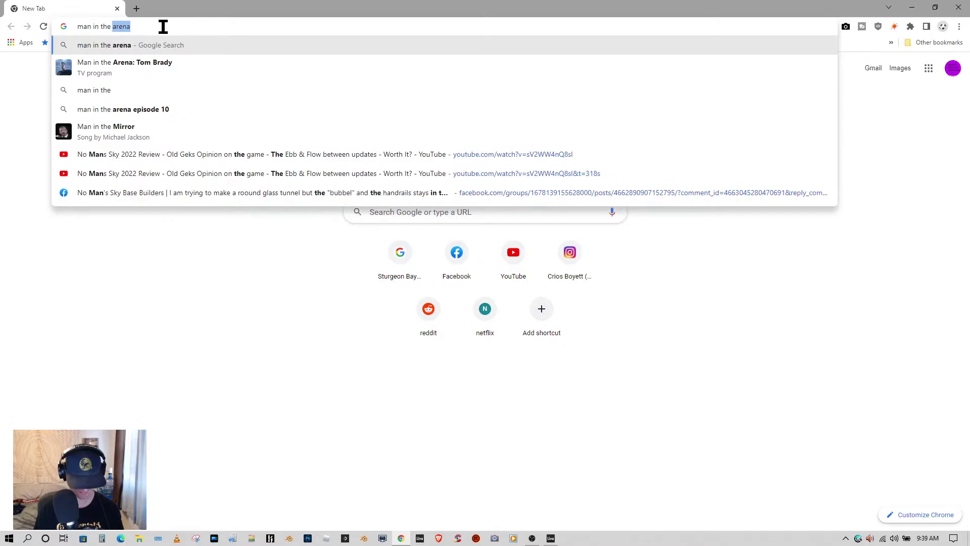
type("box")
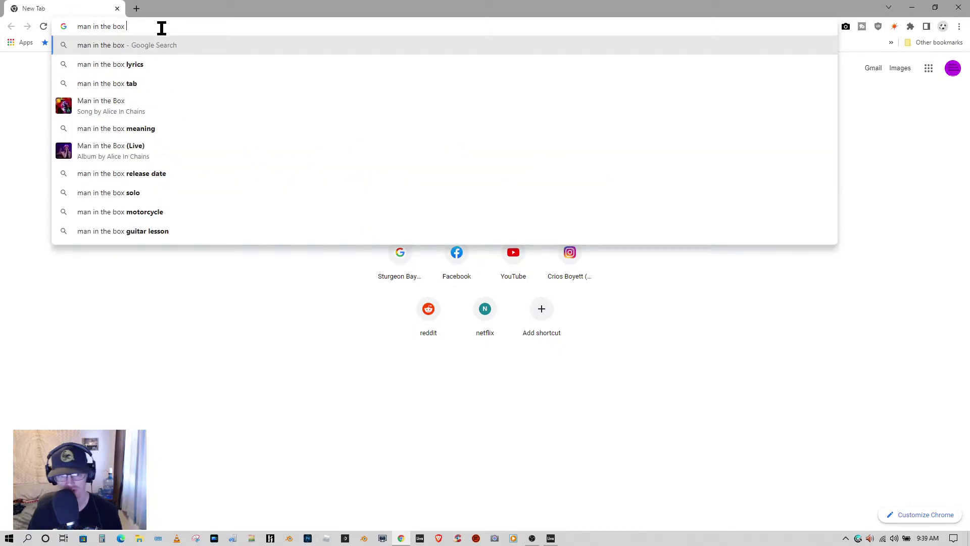
left_click(132, 65)
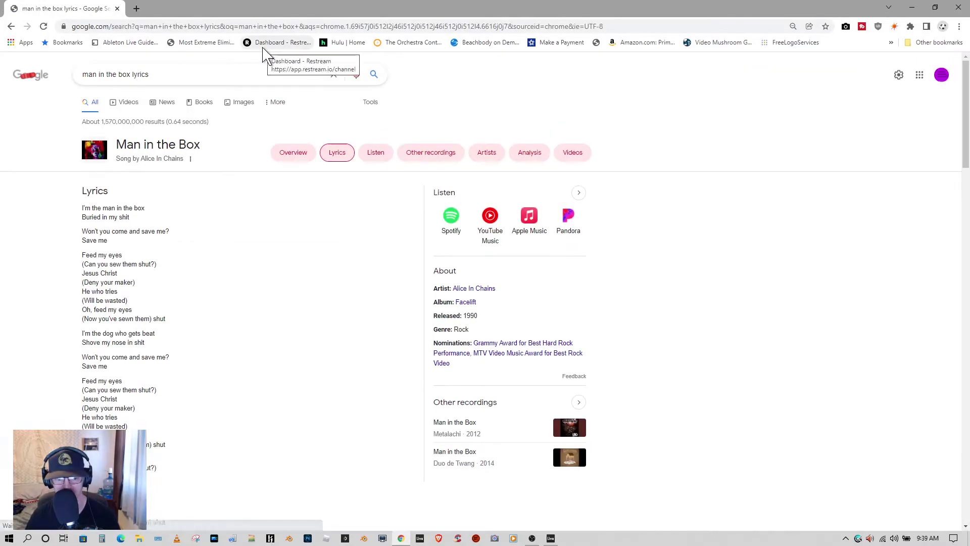
left_click_drag(342, 12, 0, 138)
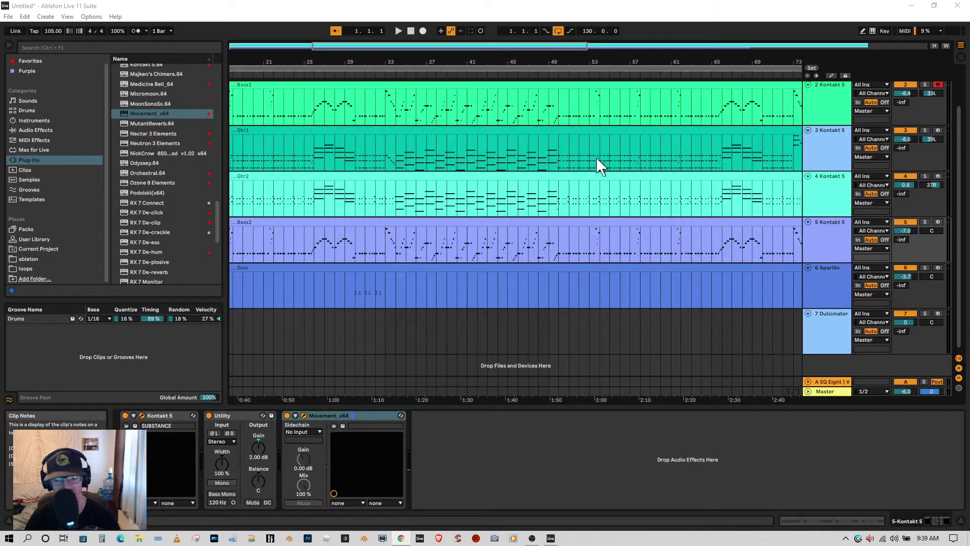
Step: Stop playback and add a locator at bar 17 of the arrangement
left_click_drag(429, 61, 429, 15)
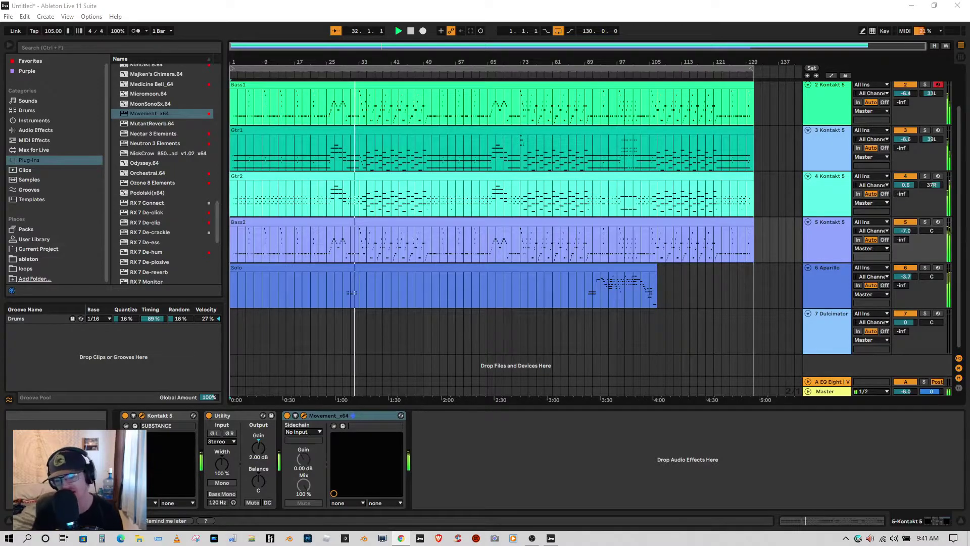
left_click(411, 31)
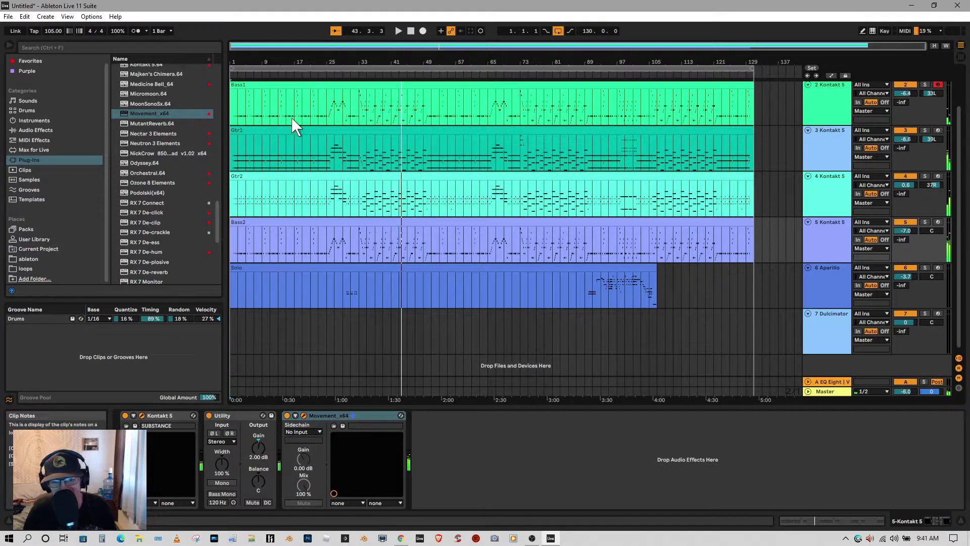
left_click_drag(308, 62, 411, 109)
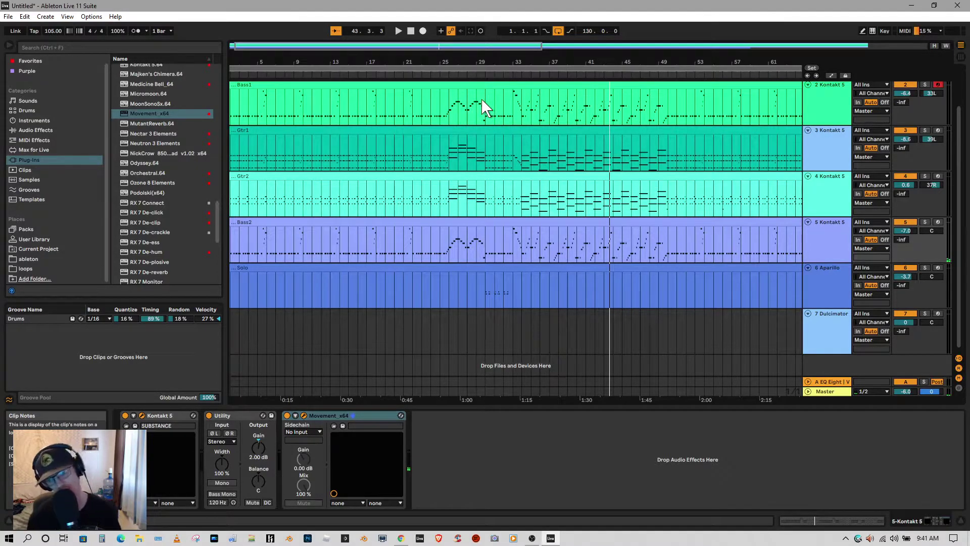
left_click_drag(514, 62, 514, 37)
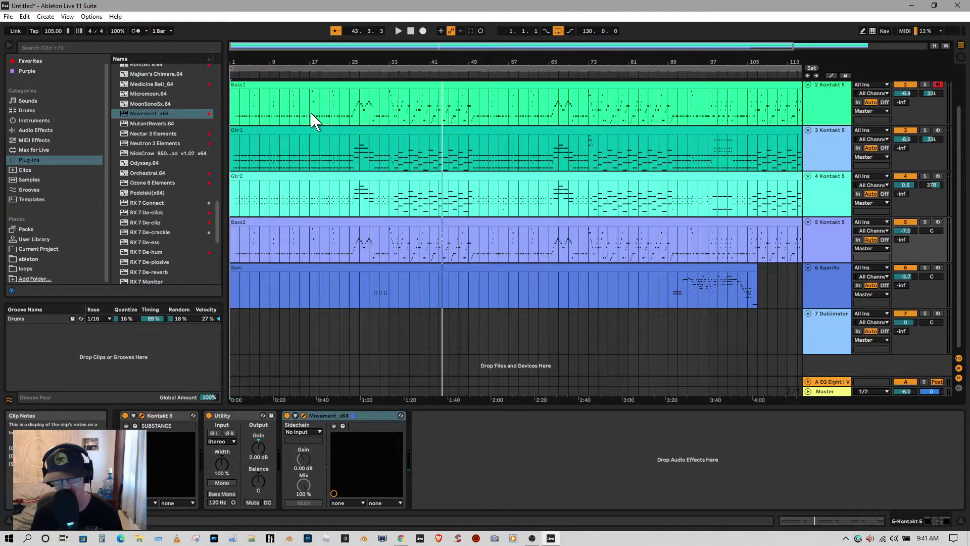
right_click(311, 75)
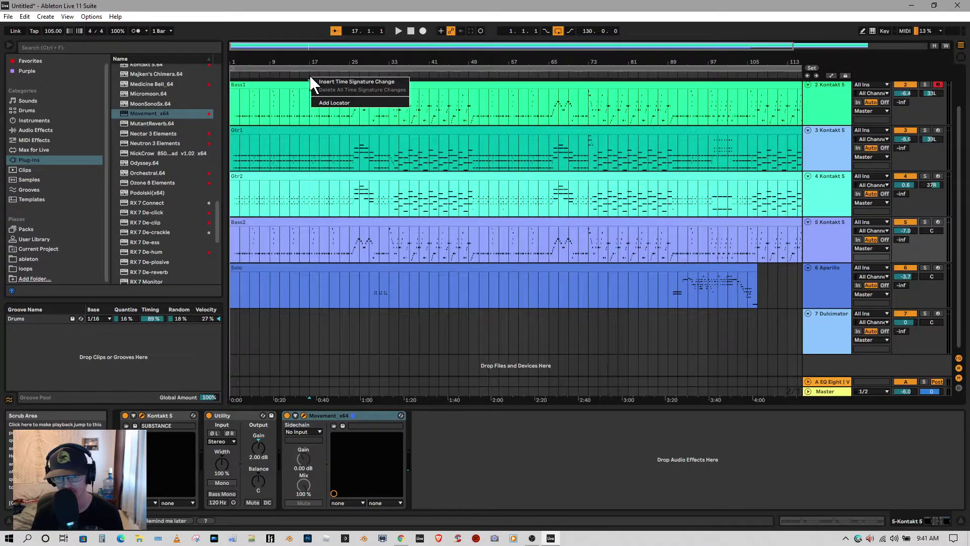
left_click(323, 103)
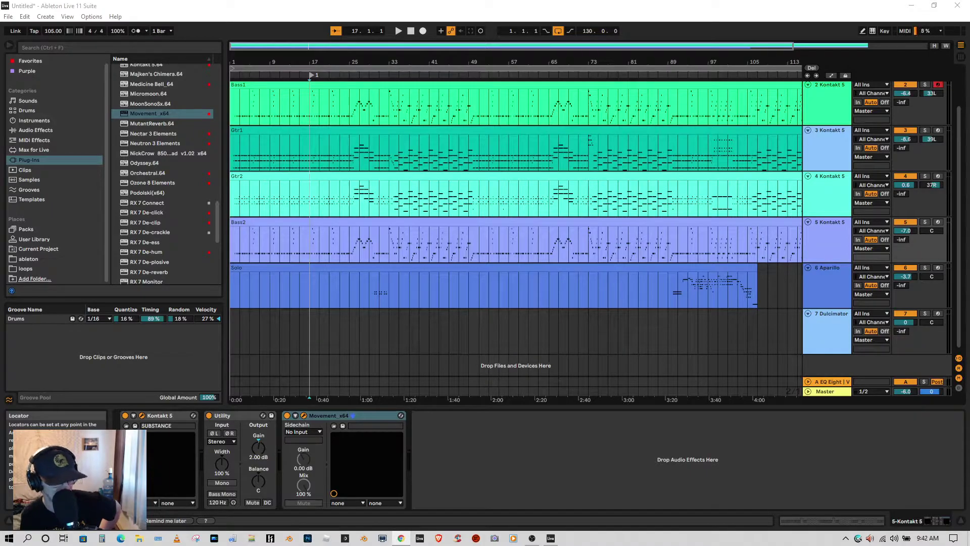
Step: Bring the lyrics window over the arrangement, make it taller, read through all the verses and choruses, and return to Ableton Live
left_click_drag(405, 164, 444, 92)
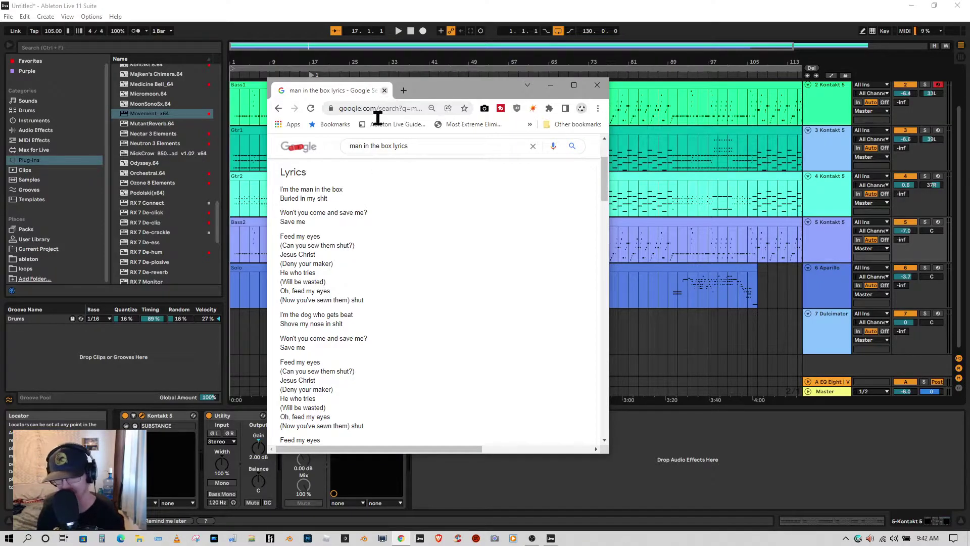
scroll(333, 321, "down", 10)
scroll(333, 321, "up", 10)
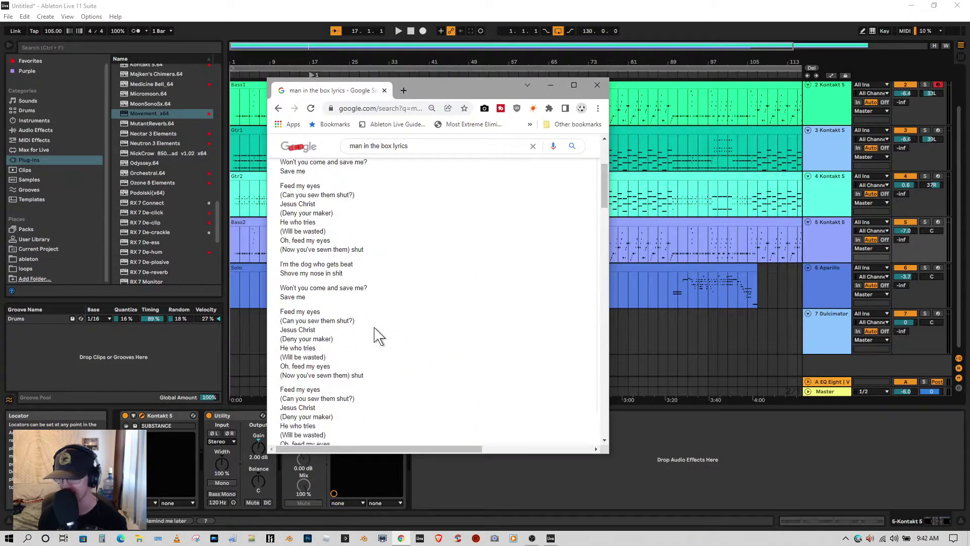
scroll(377, 336, "down", 1)
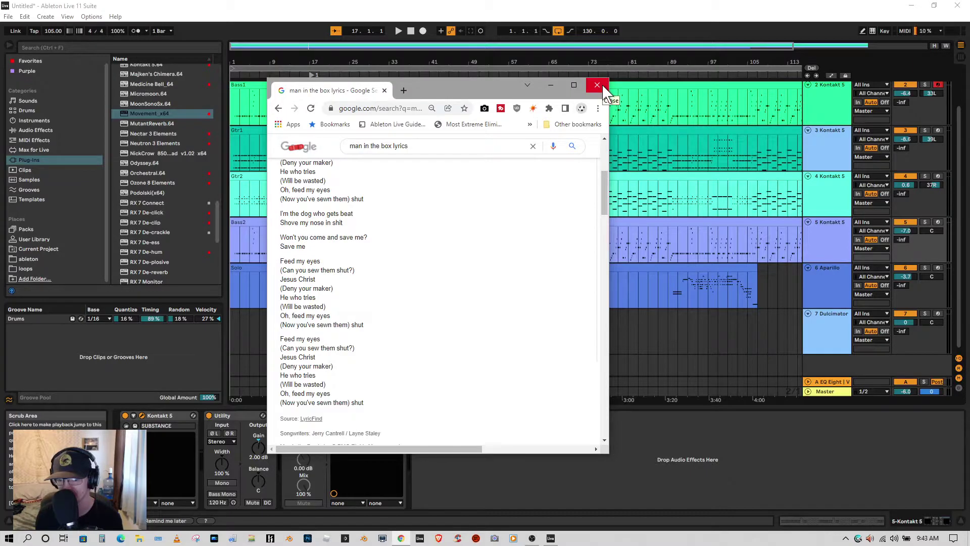
left_click_drag(352, 455, 350, 495)
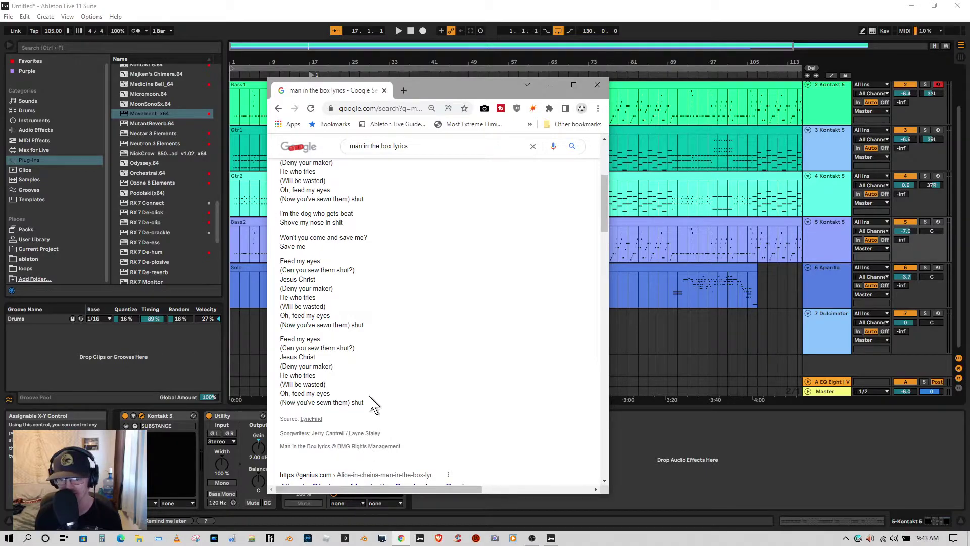
scroll(381, 384, "up", 2)
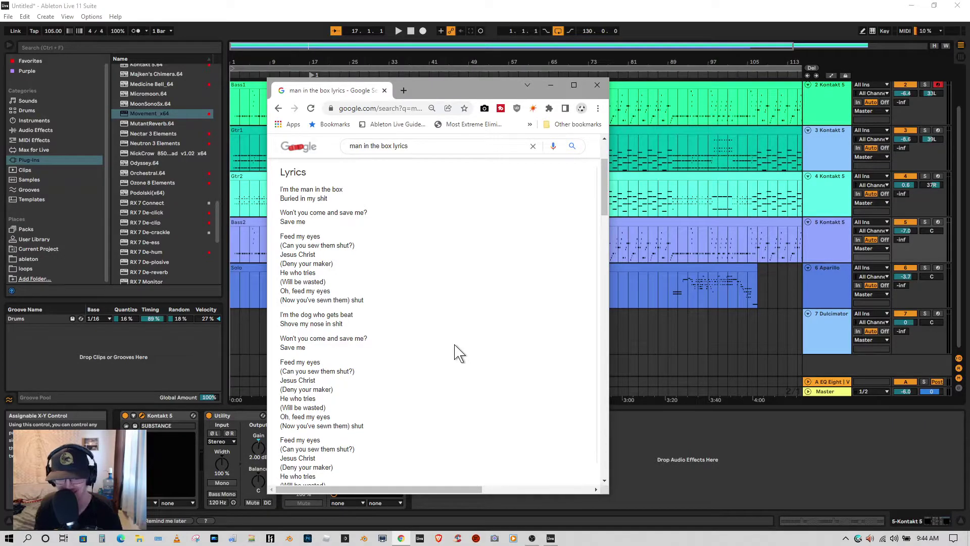
scroll(397, 319, "down", 2)
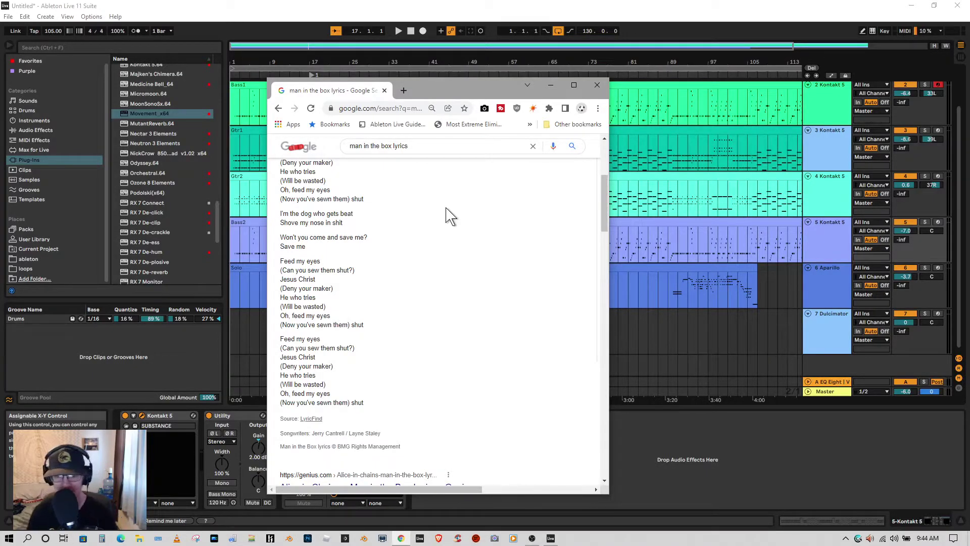
left_click_drag(452, 82, 422, 89)
key("alt+Tab")
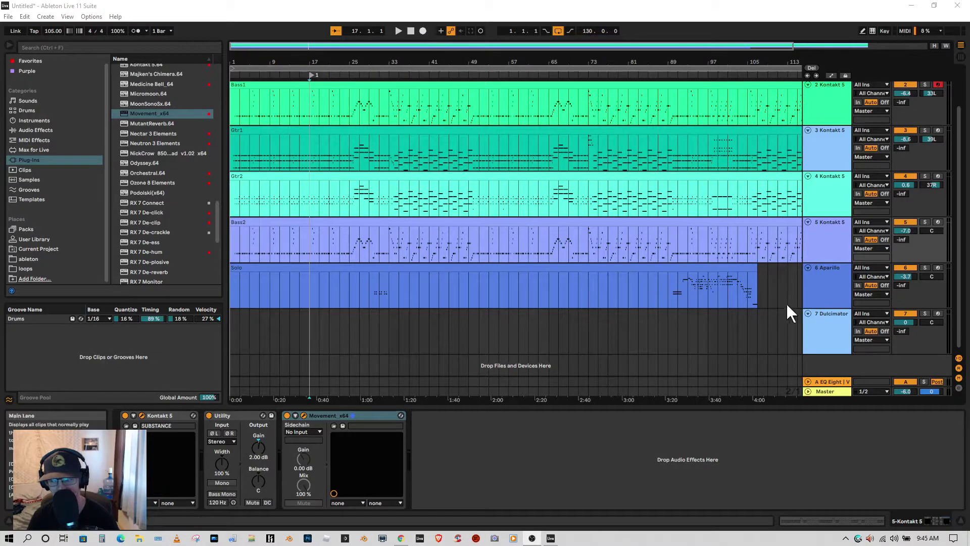
Step: Delete the Dulcimator track and insert a new audio track in its place below the Aparillo track
scroll(796, 304, "down", 2)
right_click(825, 320)
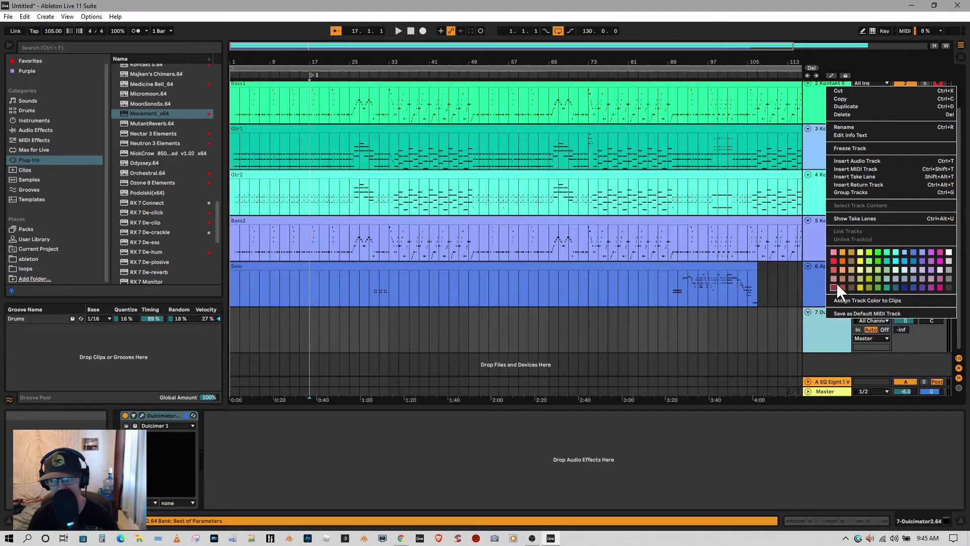
left_click(848, 114)
right_click(823, 319)
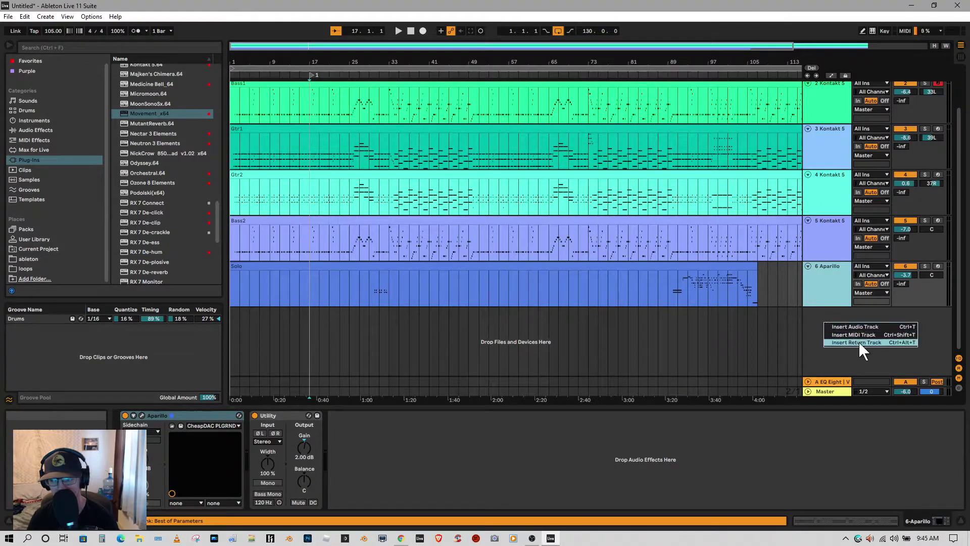
left_click(858, 327)
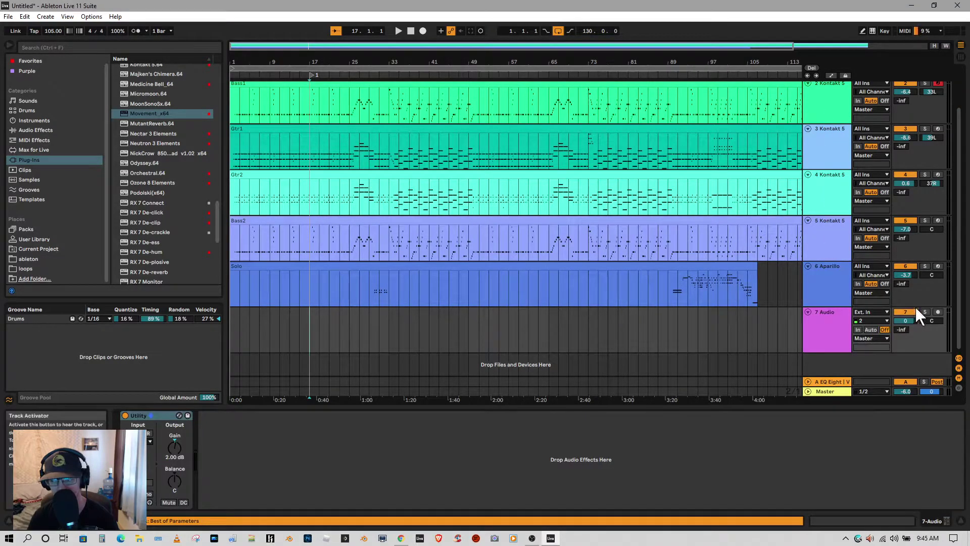
Step: Arm the new audio track for recording and set its external input channel to 2
left_click(939, 312)
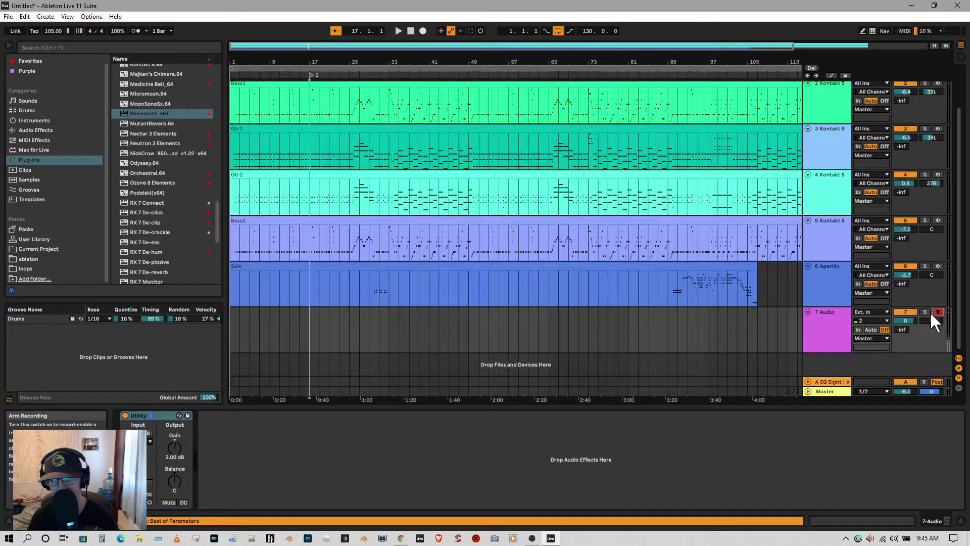
left_click(871, 321)
left_click(866, 344)
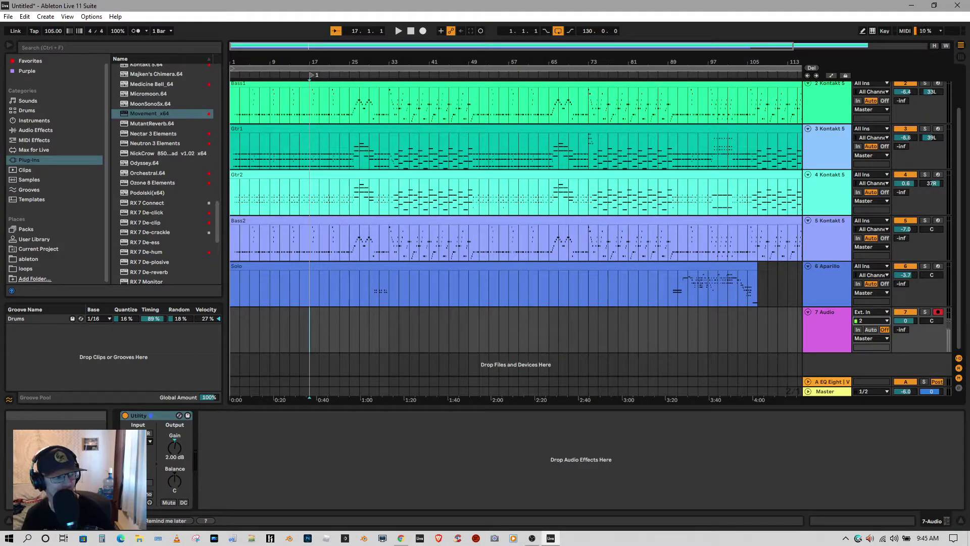
Step: Place the browser window with the lyrics over the right part of the arrangement and show the song's first verse
key("alt+Tab")
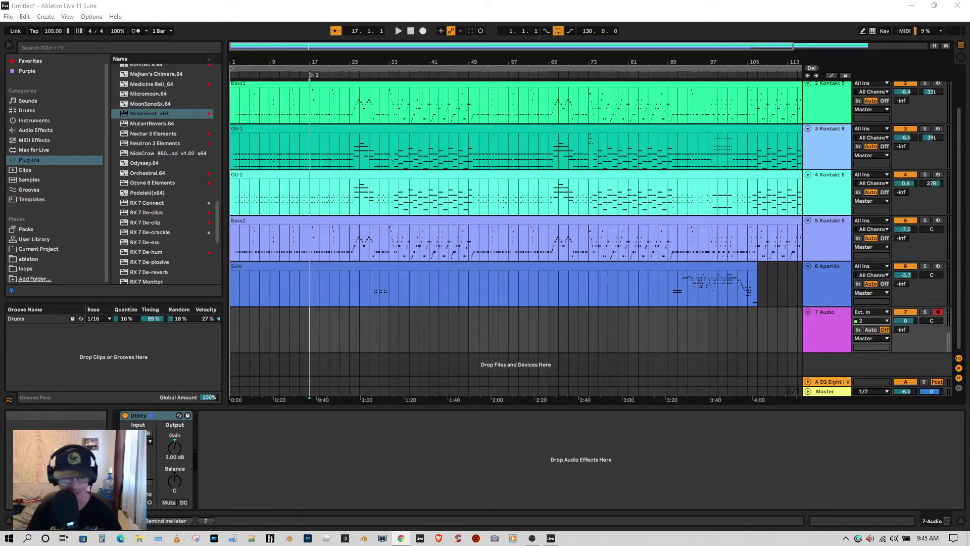
left_click_drag(303, 545, 751, 119)
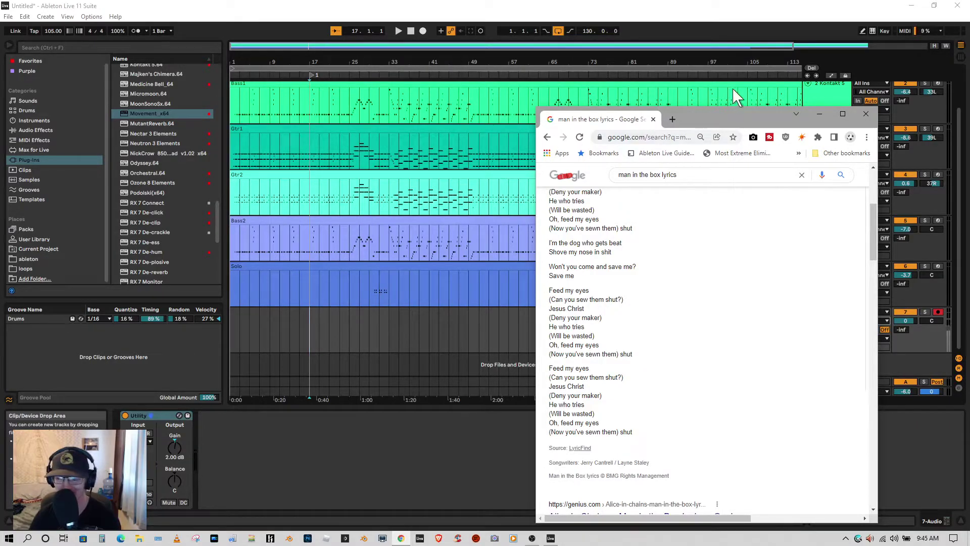
left_click_drag(714, 113, 750, 101)
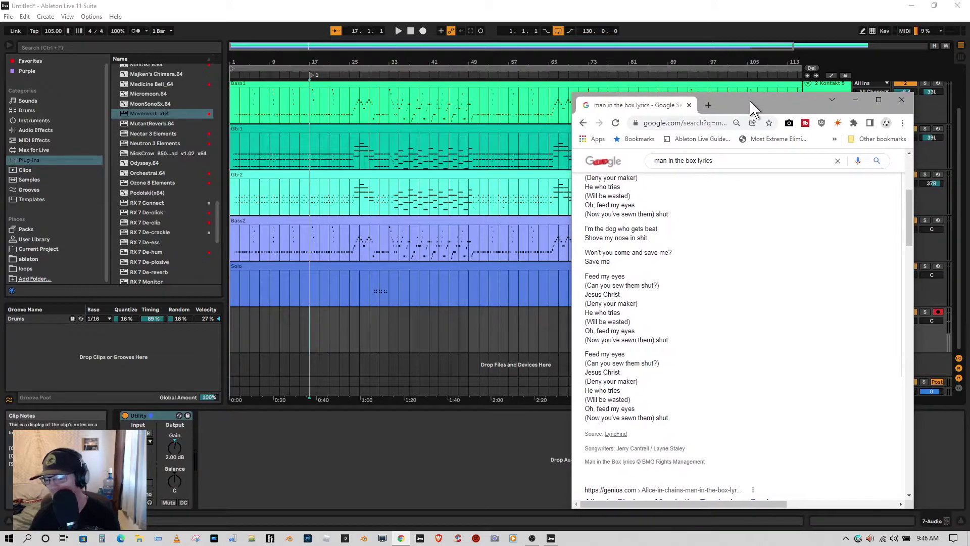
scroll(683, 255, "up", 5)
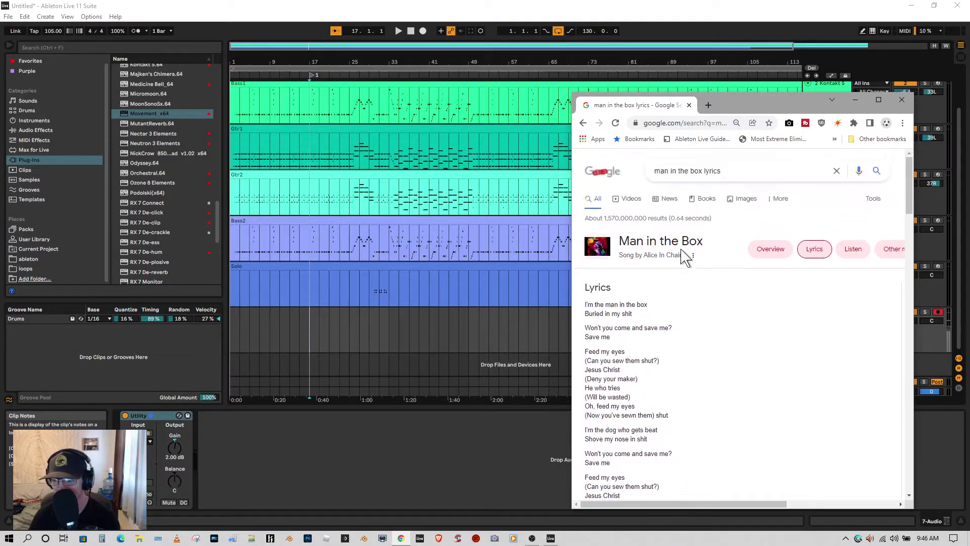
scroll(708, 321, "down", 2)
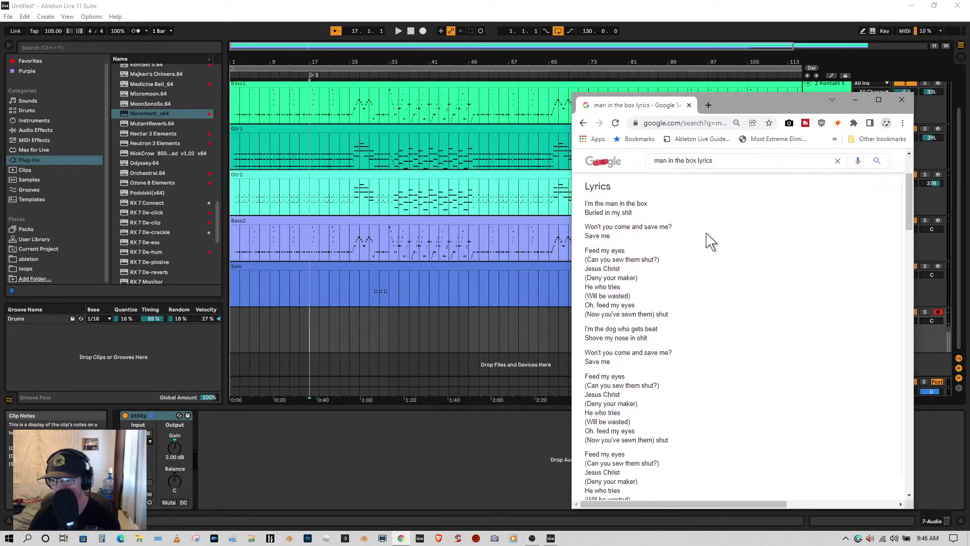
left_click_drag(742, 94, 773, 51)
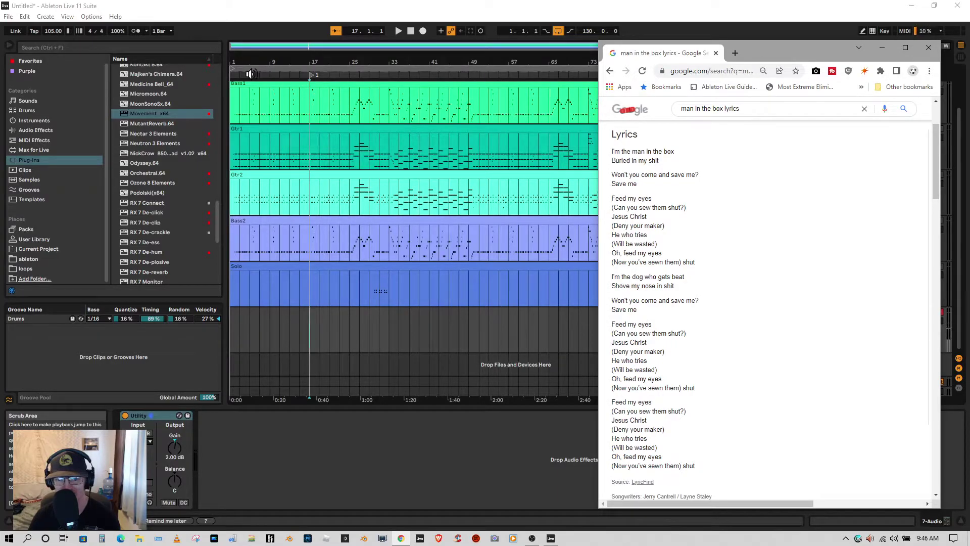
Step: Start recording on the armed audio track from about bar 5 of the arrangement
left_click(251, 74)
left_click(423, 31)
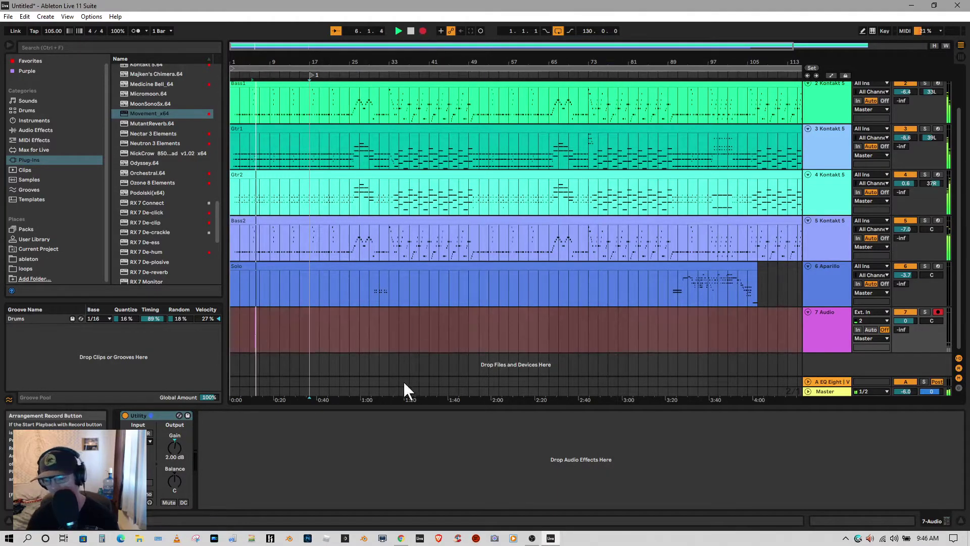
Step: Record the first vocal part with the lyrics in view, stop at about bar 62, and delete the recorded audio from bar 53 onward
left_click(401, 539)
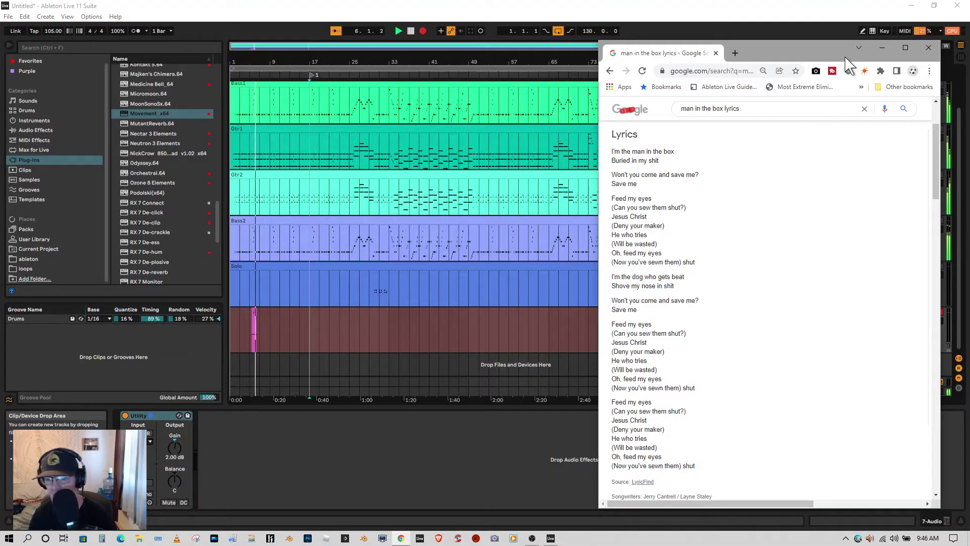
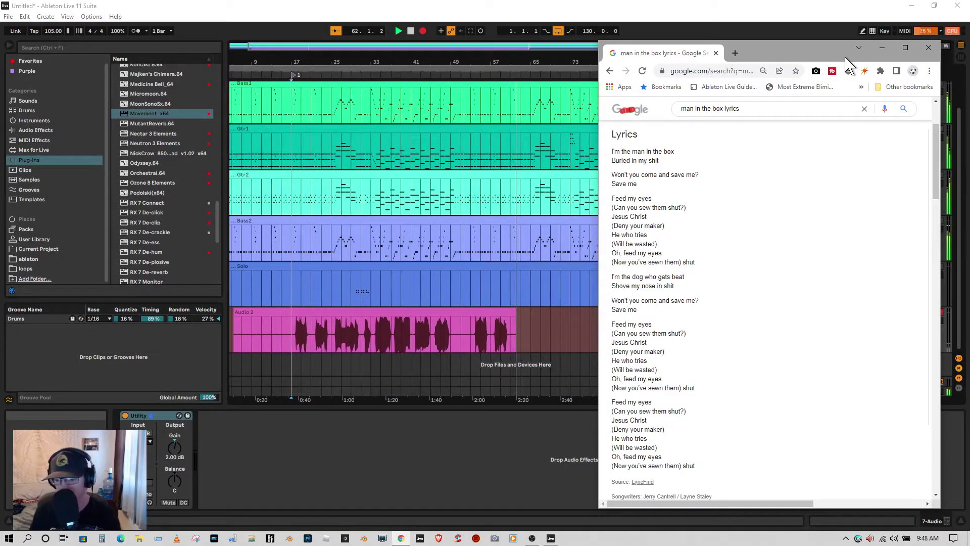
left_click(411, 31)
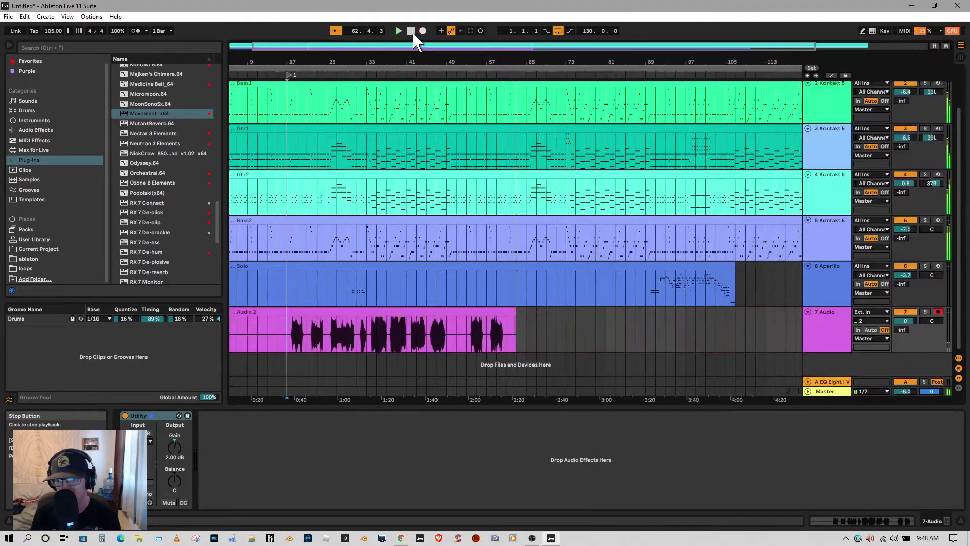
left_click_drag(585, 328, 465, 324)
key("Delete")
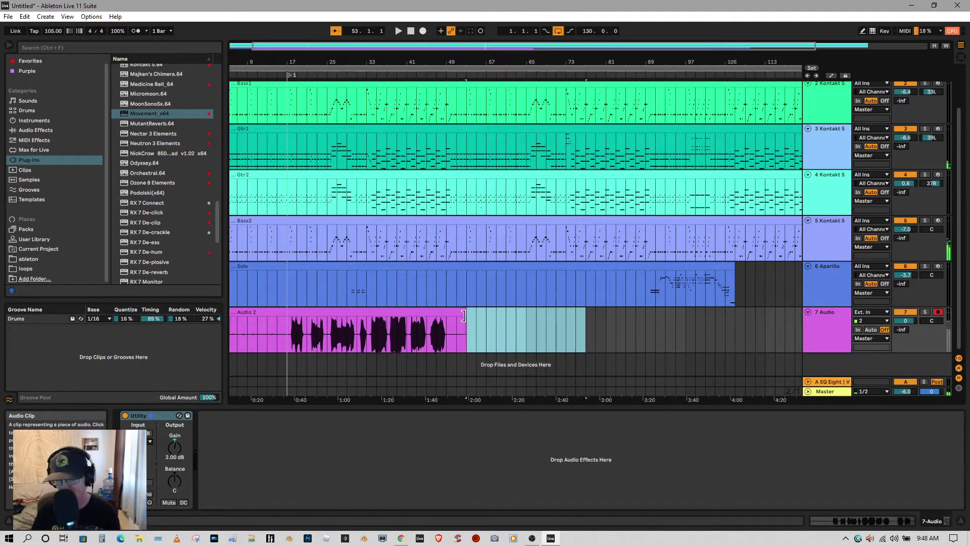
Step: Record the next vocal section on the 7 Audio track from about bar 53 with the lyrics in view
left_click(463, 75)
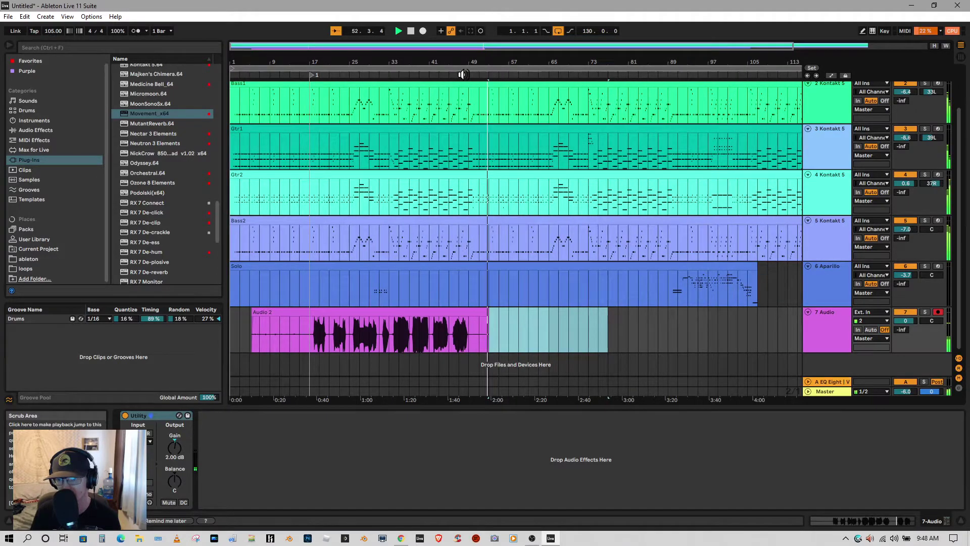
left_click(423, 31)
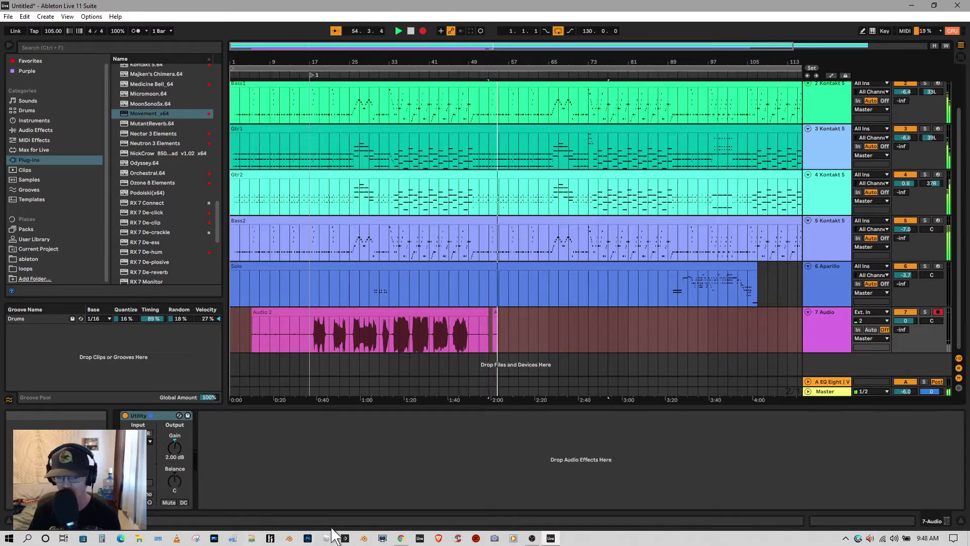
left_click(402, 538)
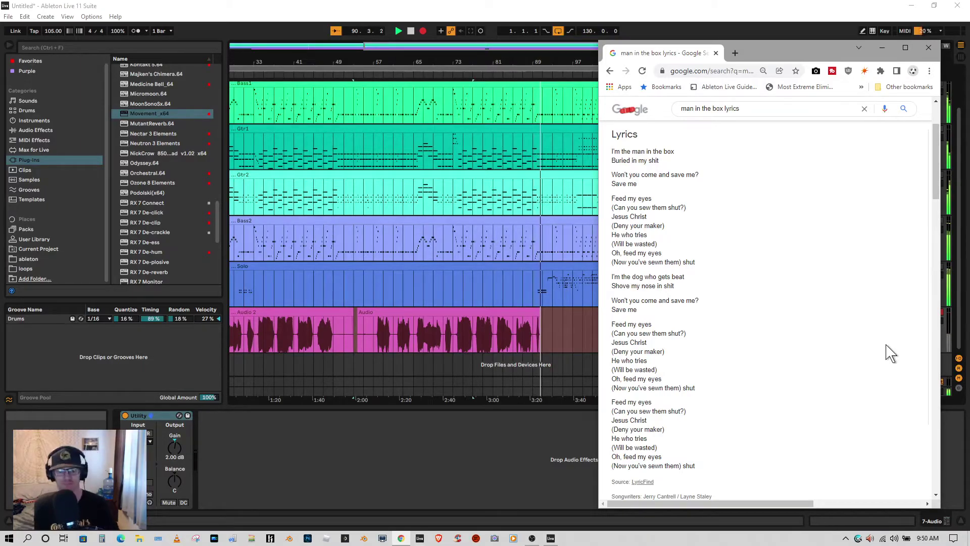
left_click(517, 66)
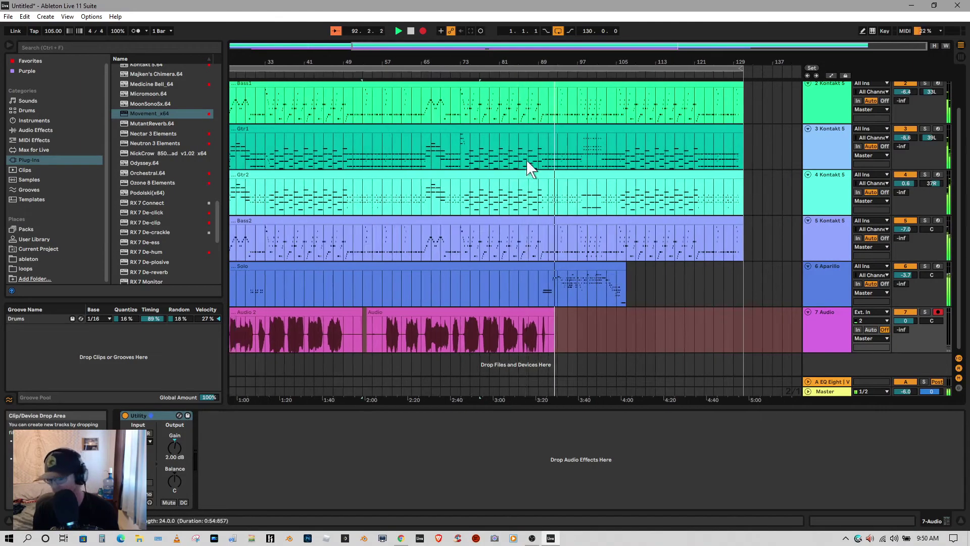
Step: Bring back the browser window with the lyrics and place it over the left part of the arrangement
left_click(402, 538)
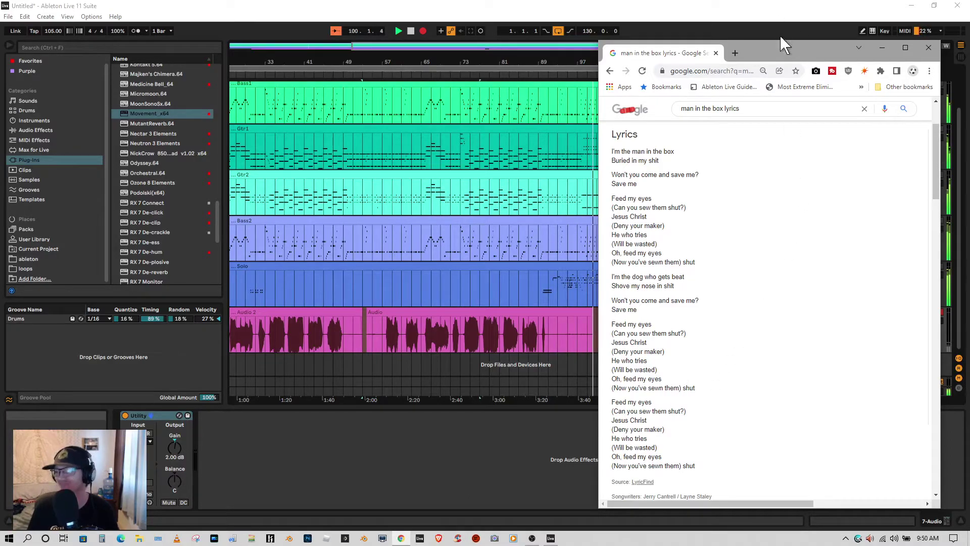
left_click_drag(784, 50, 240, 53)
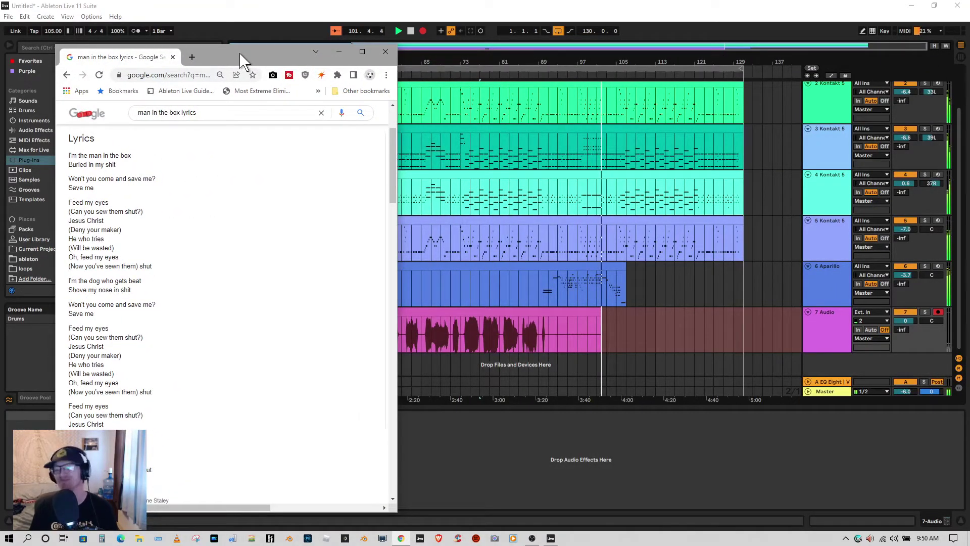
left_click_drag(240, 53, 238, 55)
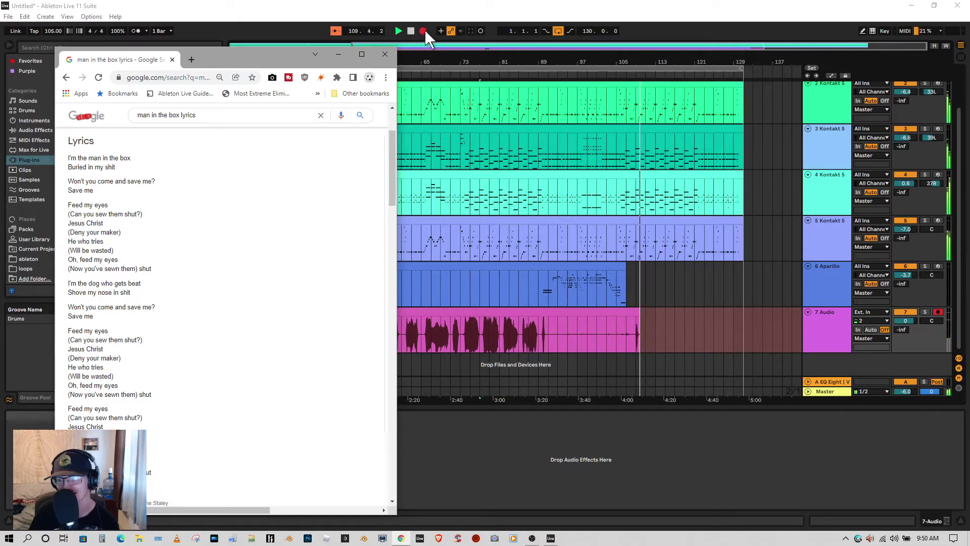
Step: Stop recording at about bar 109 and delete the recorded audio on the 7 Audio track from bar 91 onward
left_click(411, 31)
left_click(680, 331)
left_click_drag(679, 331, 550, 320)
key("Delete")
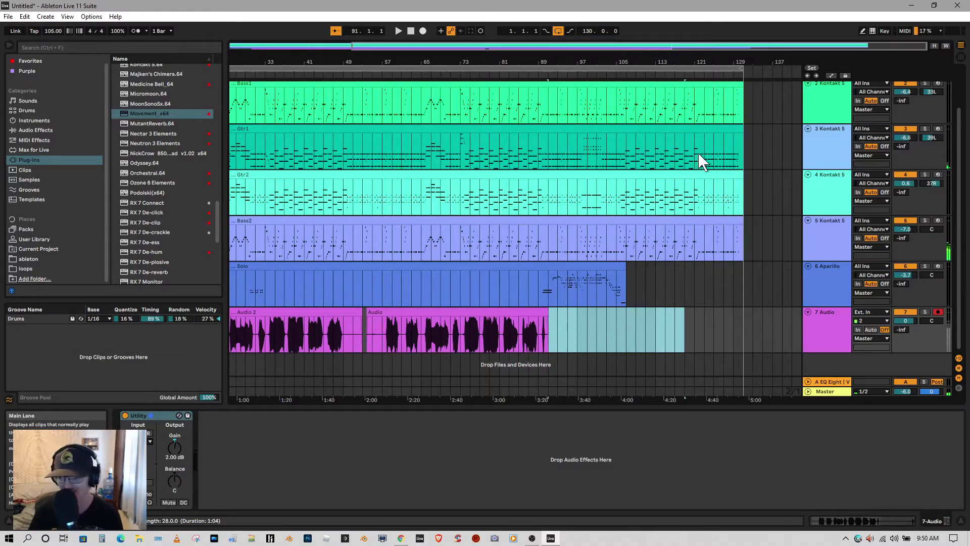
Step: Try to record the closing vocals on the 7 Audio track from about bar 106, and delete that short take
left_click(585, 76)
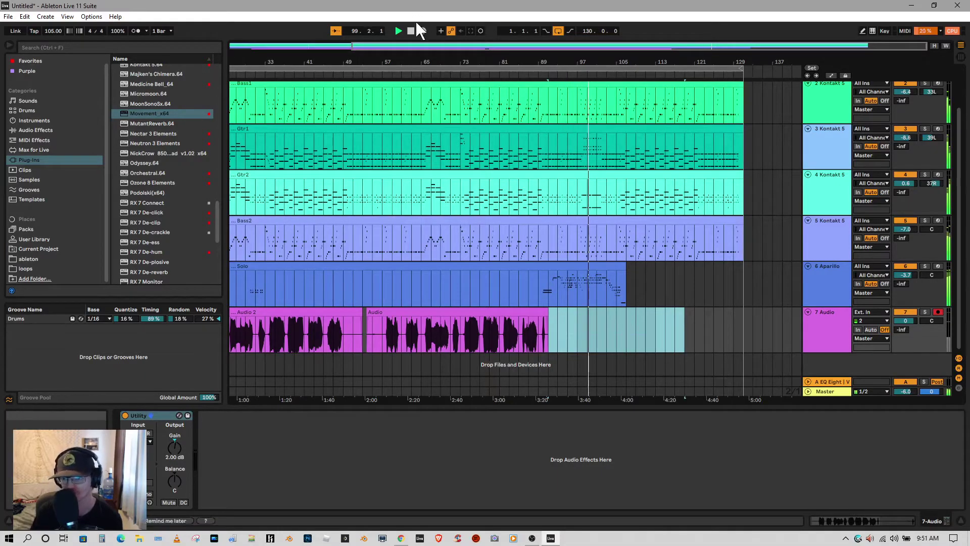
left_click(401, 539)
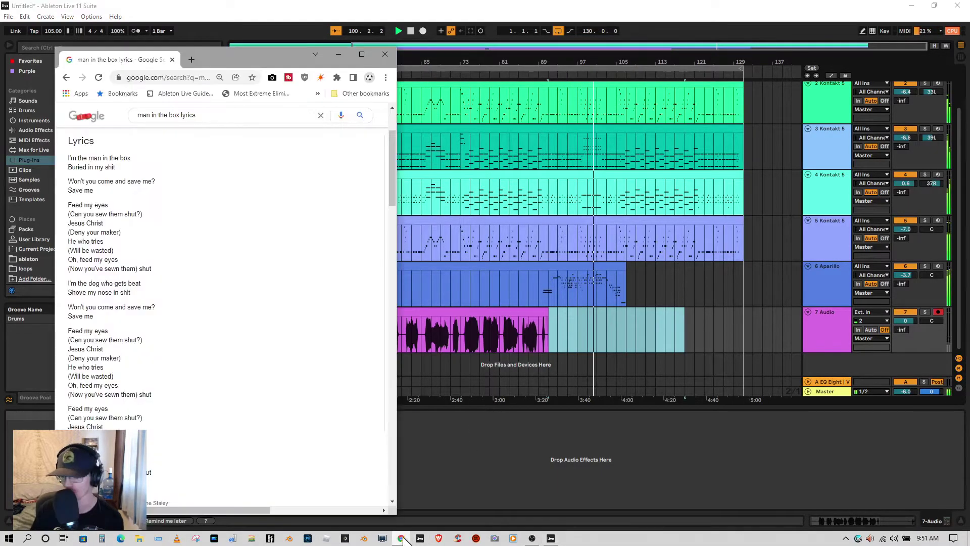
left_click(424, 31)
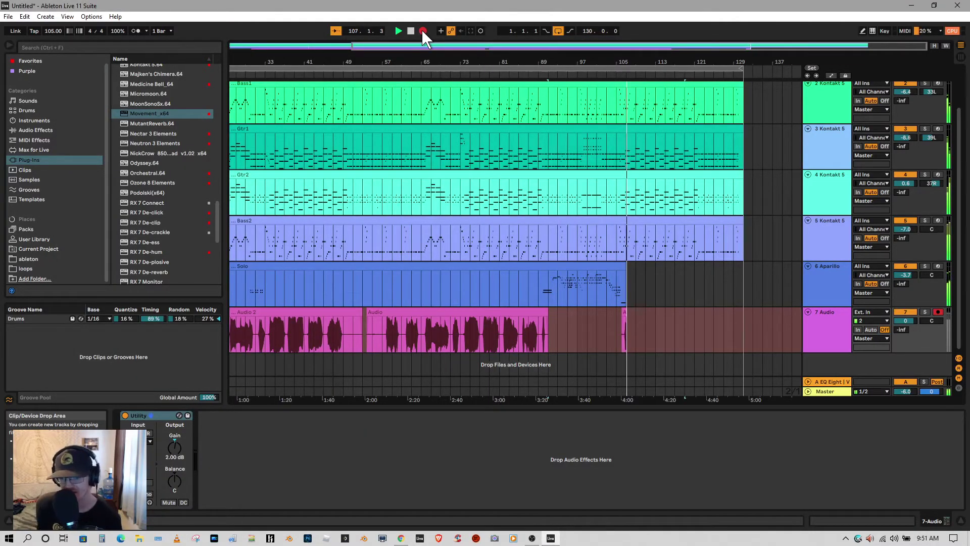
left_click(411, 31)
left_click_drag(662, 326, 613, 326)
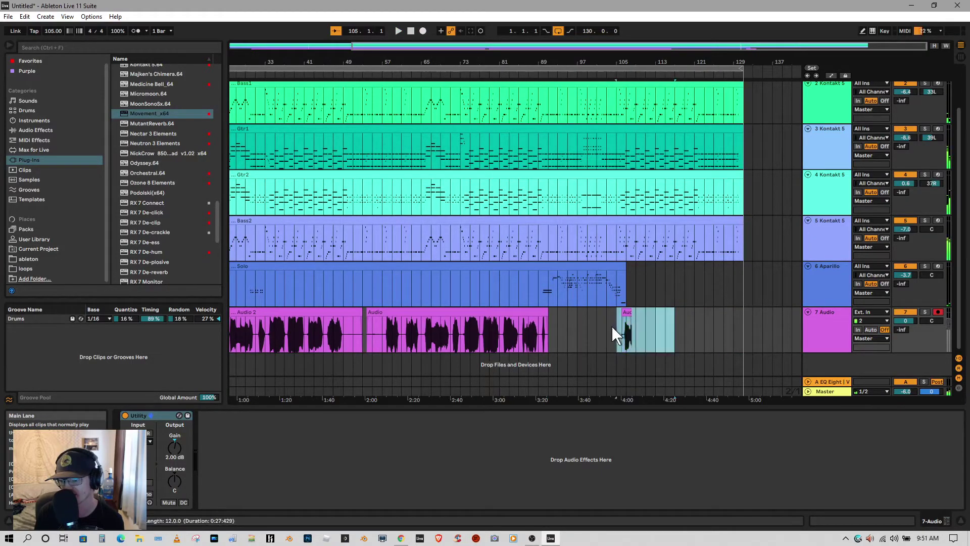
key("Delete")
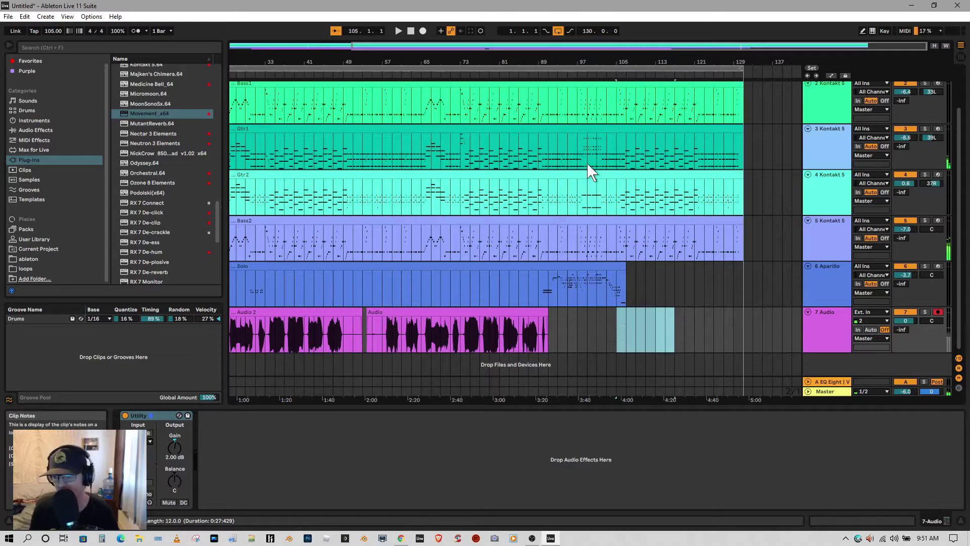
Step: Record the closing vocals on the 7 Audio track from about bar 103 to about bar 125 with the lyrics in view, and stop playback
left_click(561, 75)
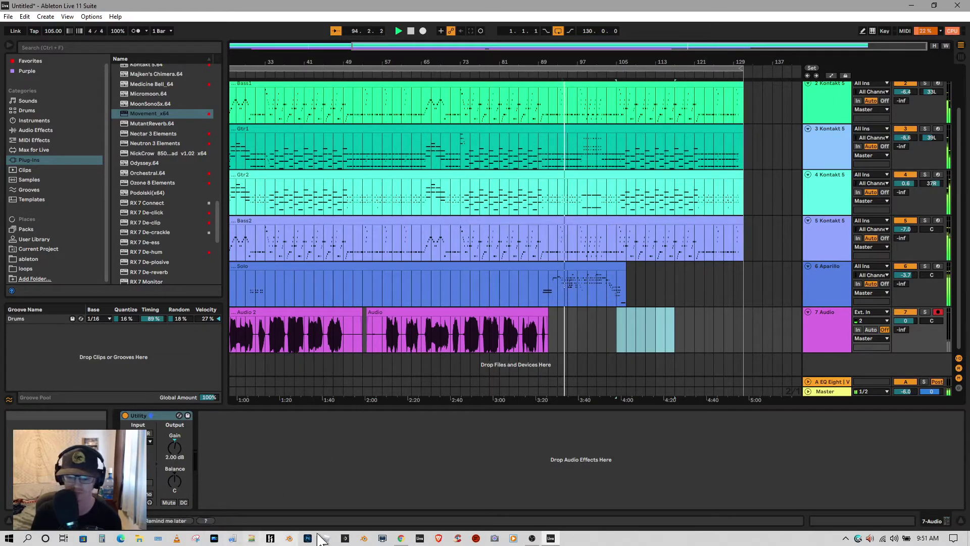
left_click(401, 538)
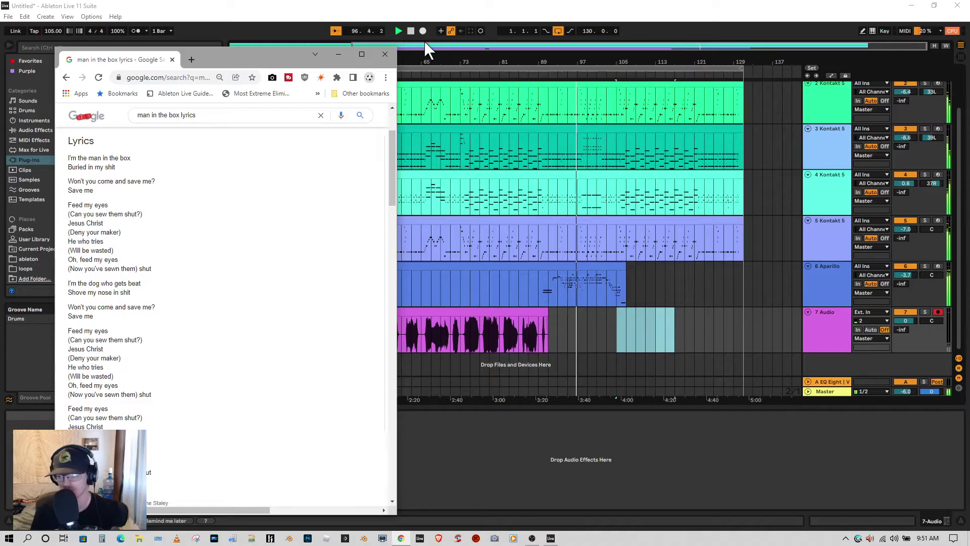
left_click(598, 77)
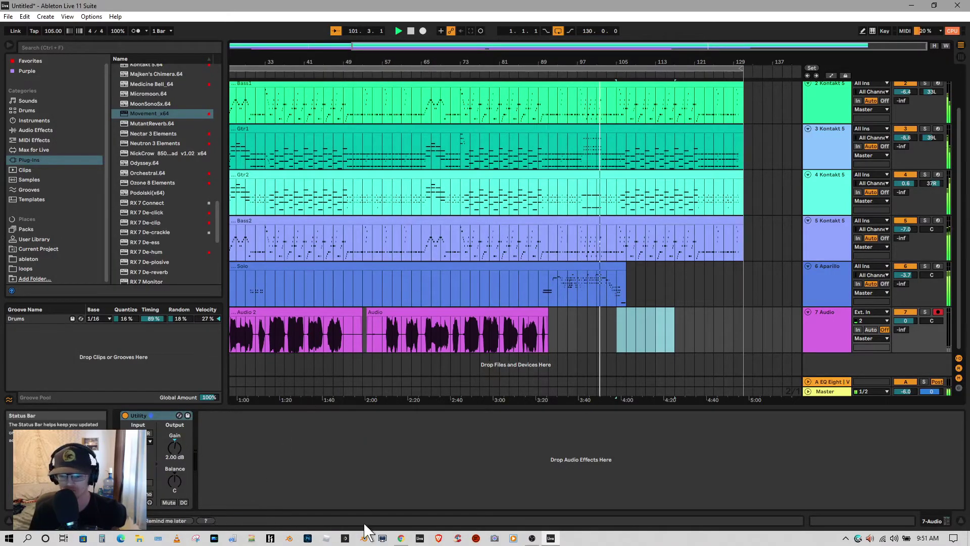
left_click(402, 540)
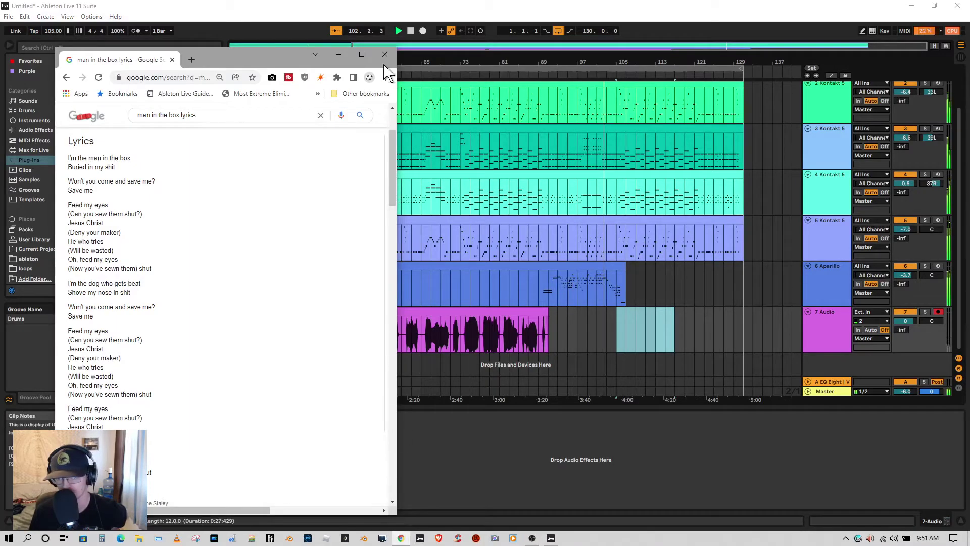
left_click(423, 30)
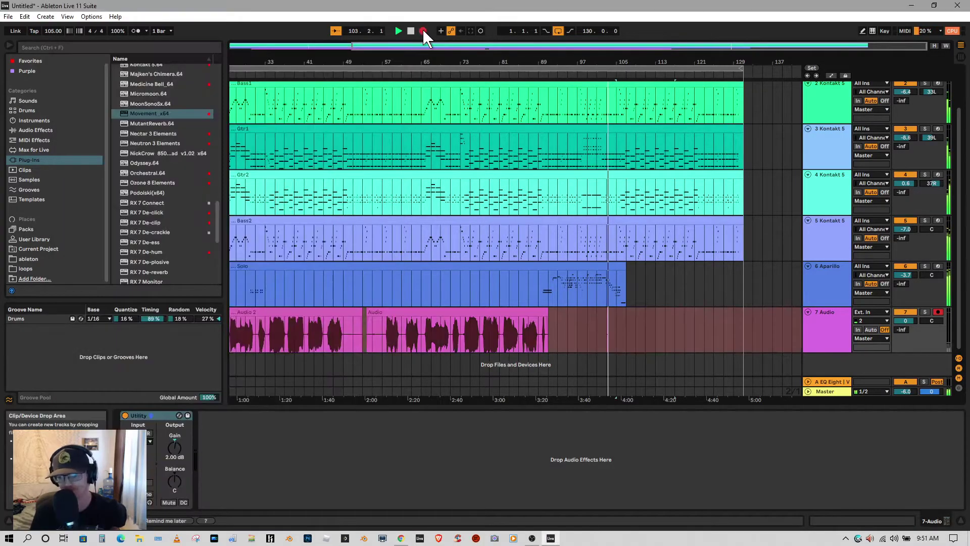
left_click(402, 539)
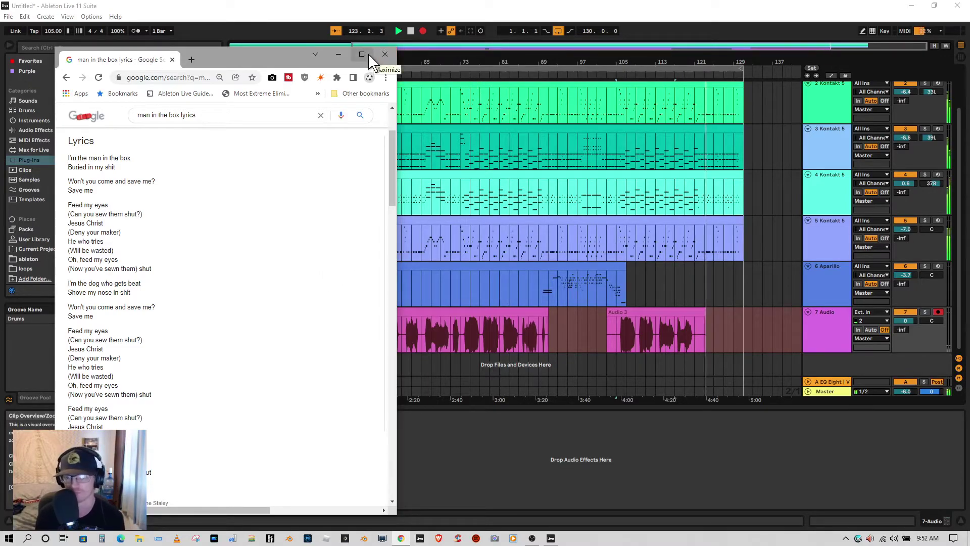
left_click(386, 53)
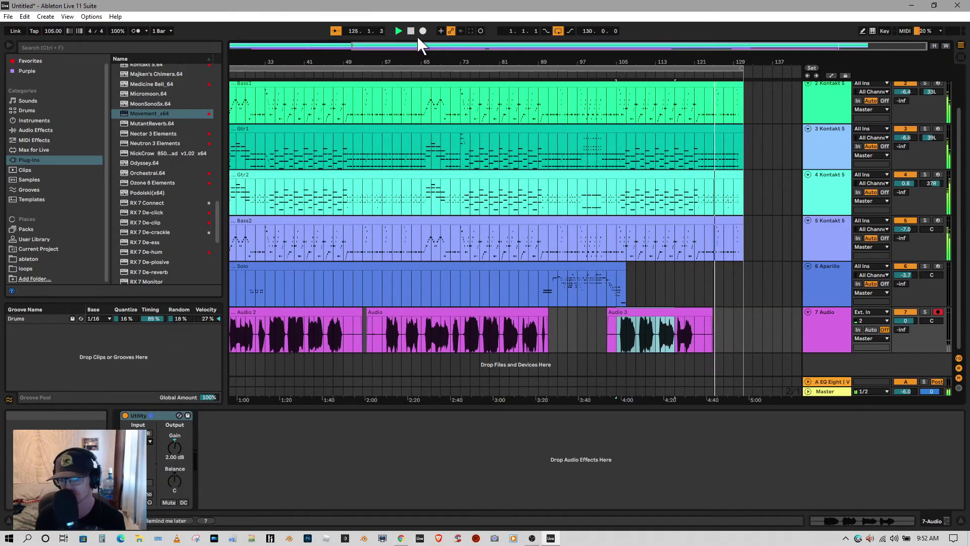
left_click(411, 31)
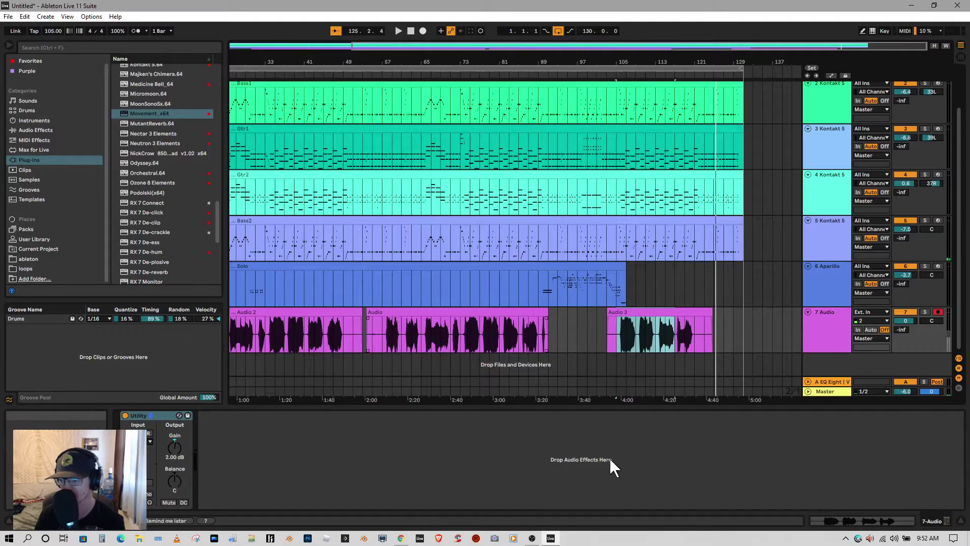
Step: Insert another audio track below the 7 Audio track and arm it for recording
right_click(817, 362)
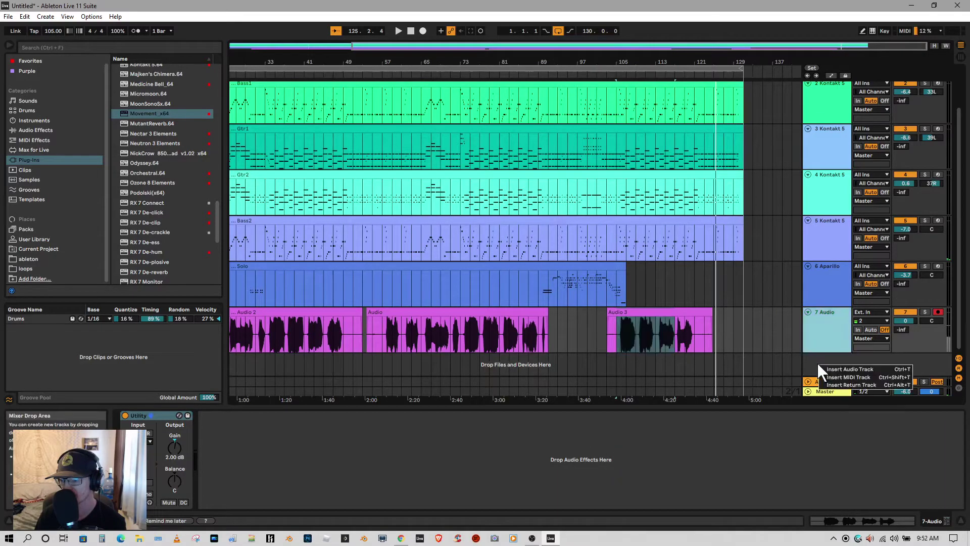
left_click(837, 369)
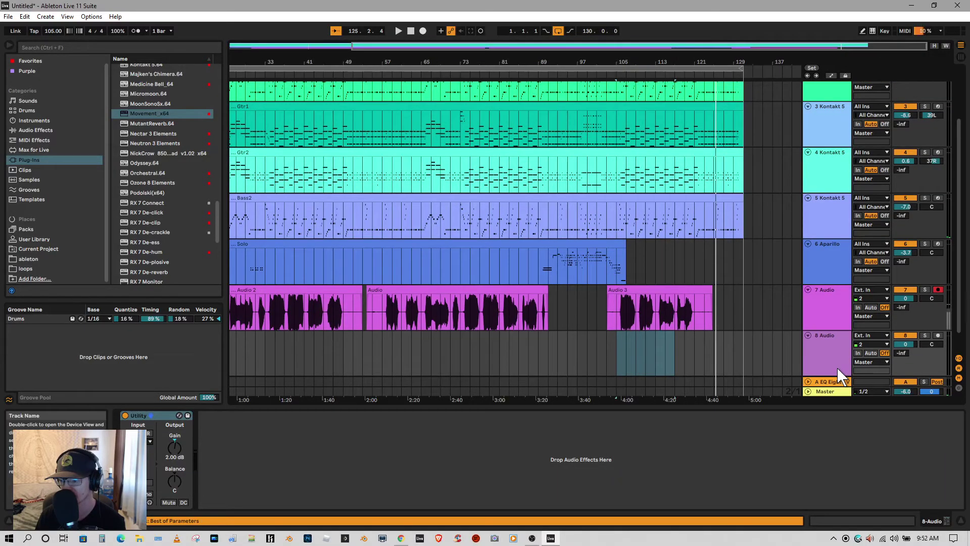
left_click(939, 335)
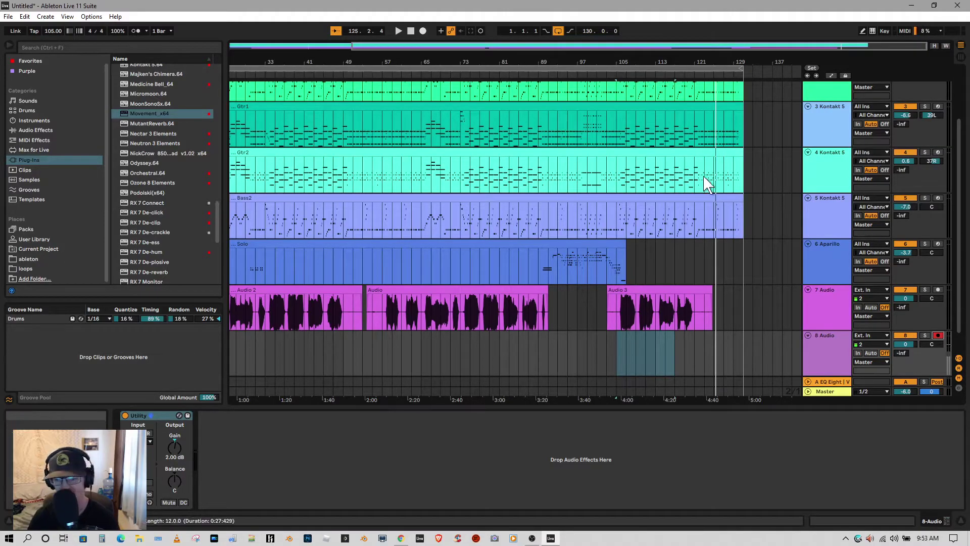
Step: Play the arrangement from about bar 15 and set the 7 Audio track's volume to -3.2 dB
scroll(381, 253, "down", 1)
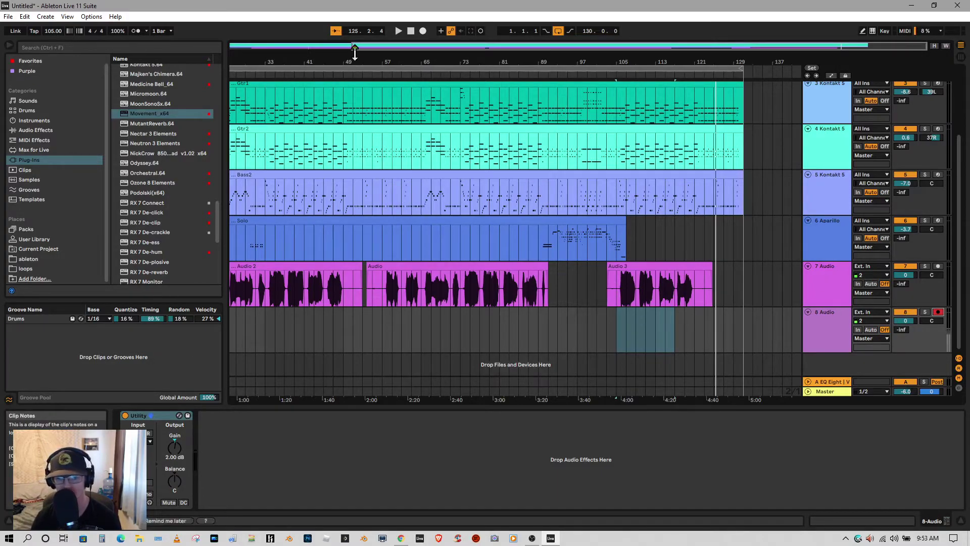
left_click_drag(352, 62, 356, 46)
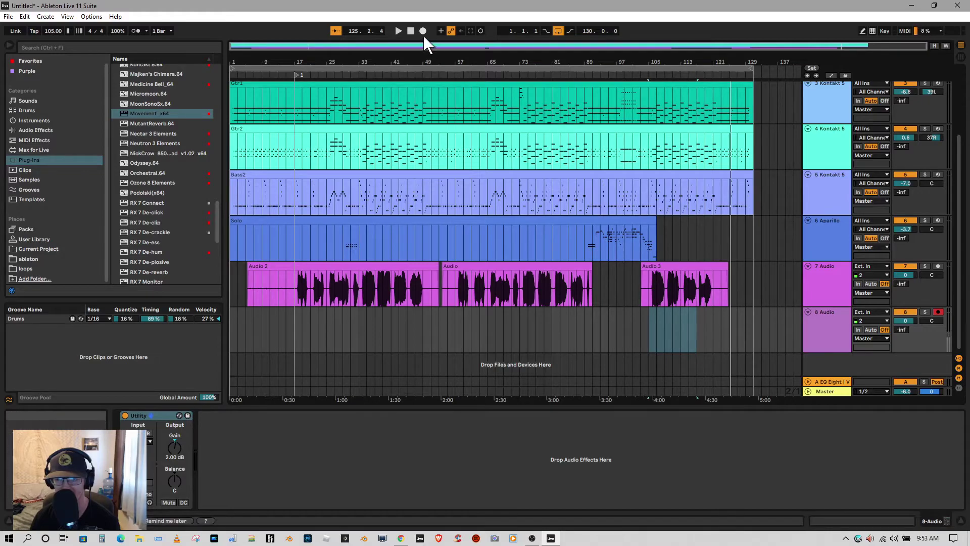
left_click(289, 75)
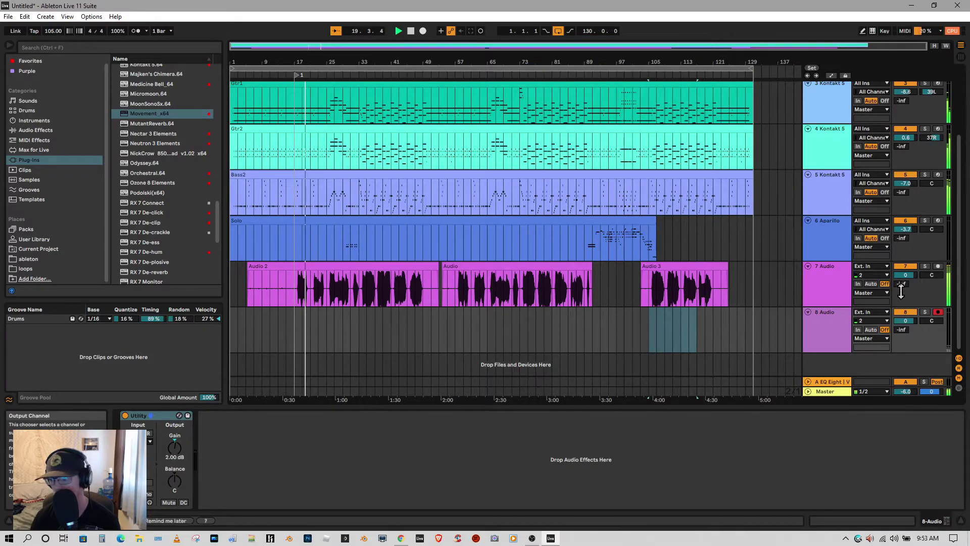
left_click_drag(908, 274, 909, 283)
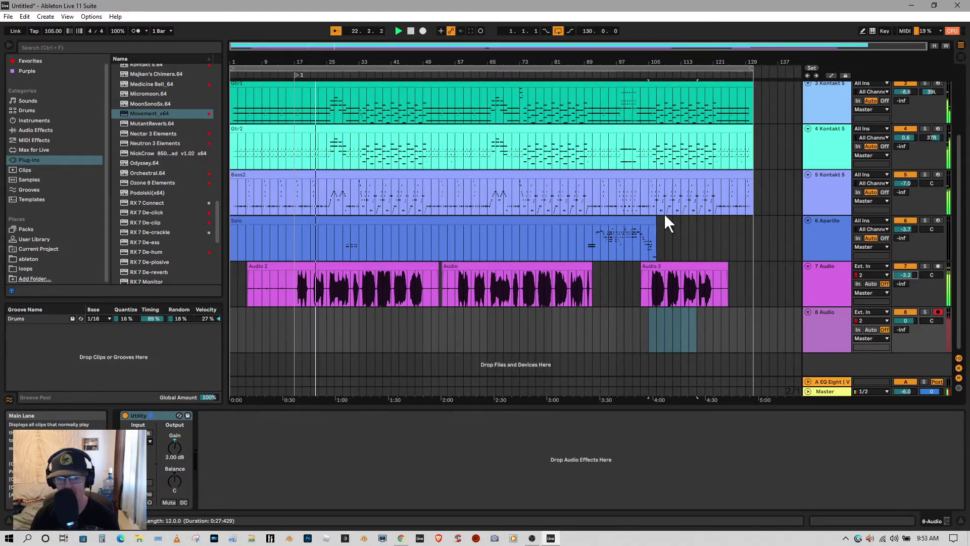
Step: Start recording a second vocal layer on the 8 Audio track from about bar 15 and show the lyrics
left_click(285, 75)
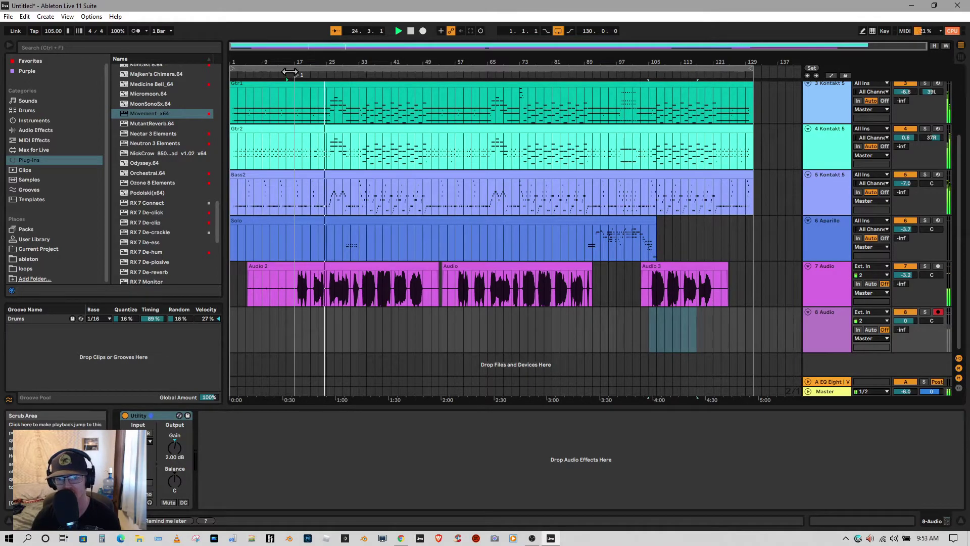
left_click(424, 31)
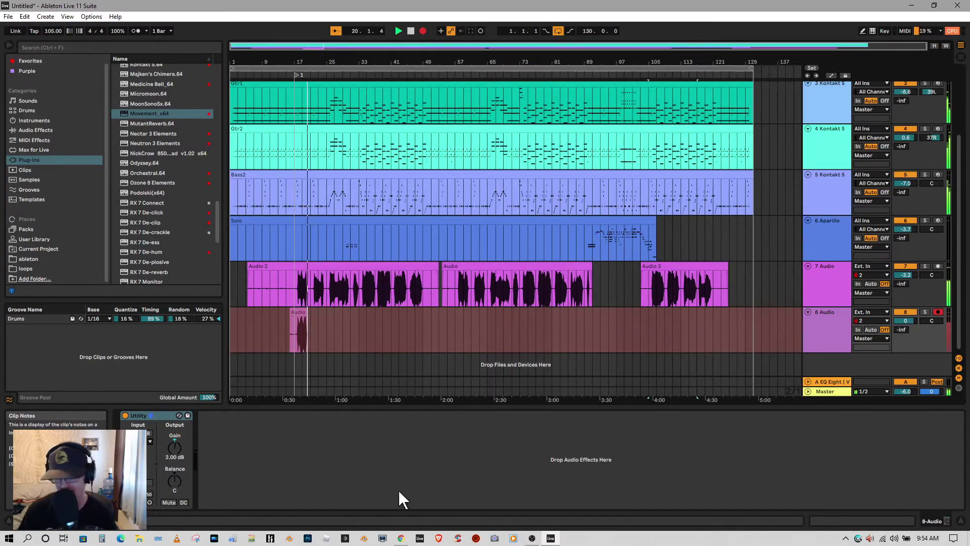
left_click(401, 539)
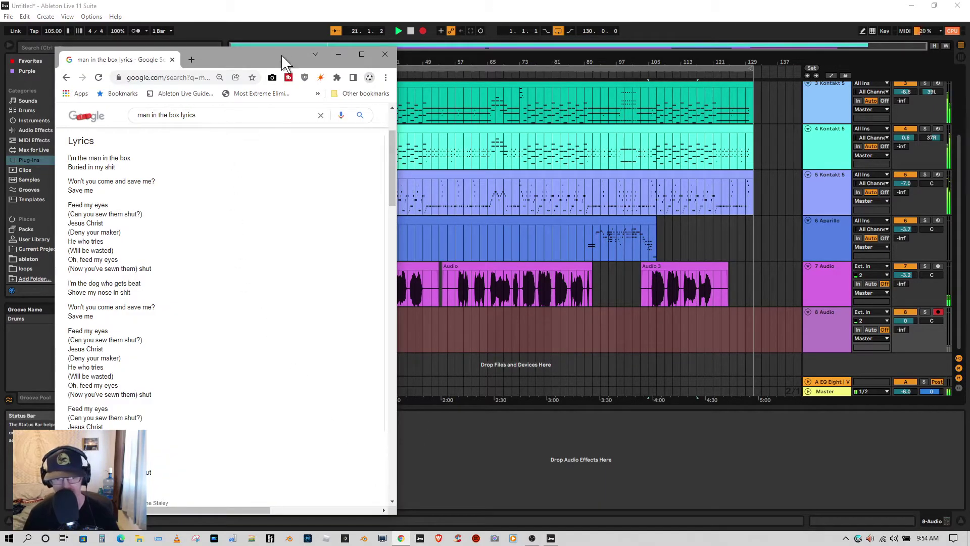
Step: Record the second vocal layer on the 8 Audio track to about bar 124 with the lyrics in view, and stop recording
left_click_drag(274, 54, 865, 74)
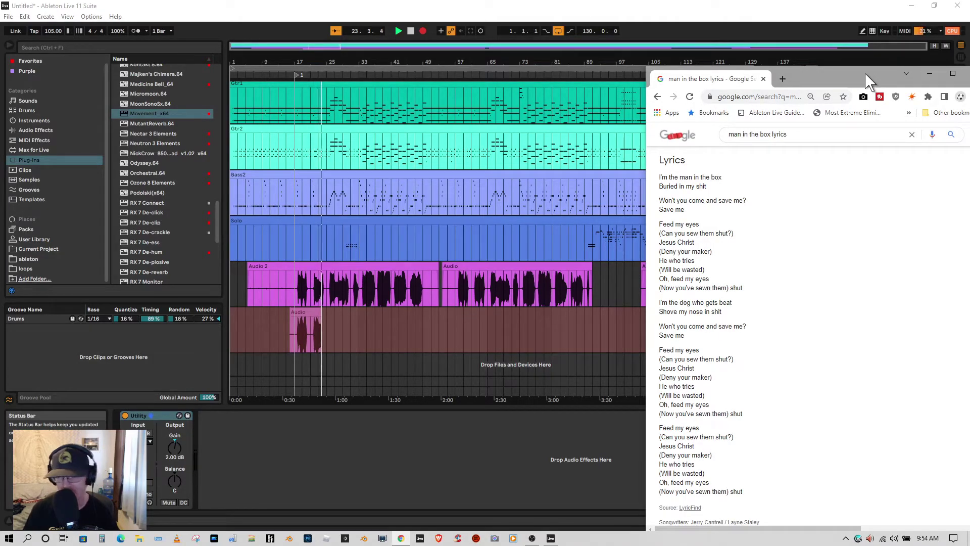
left_click_drag(865, 74, 863, 70)
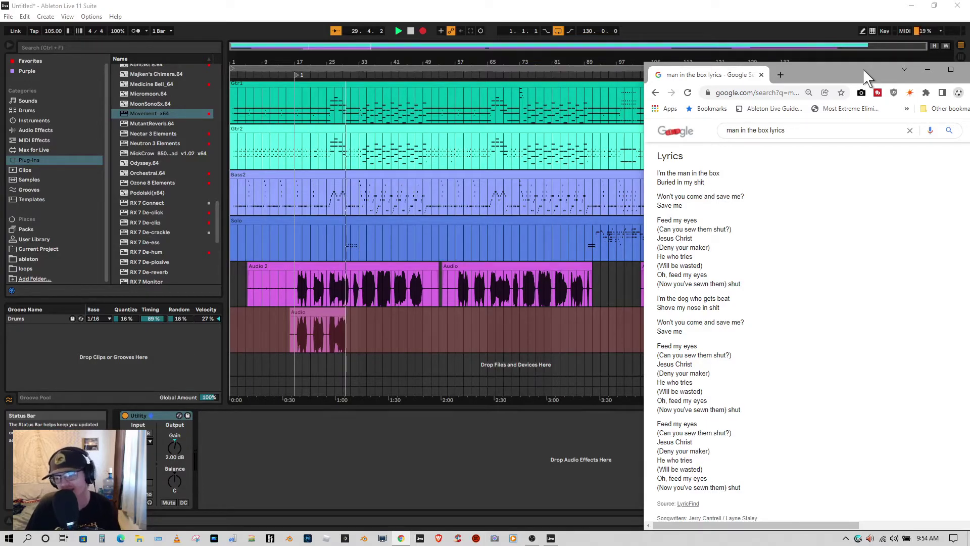
left_click_drag(863, 68, 761, 57)
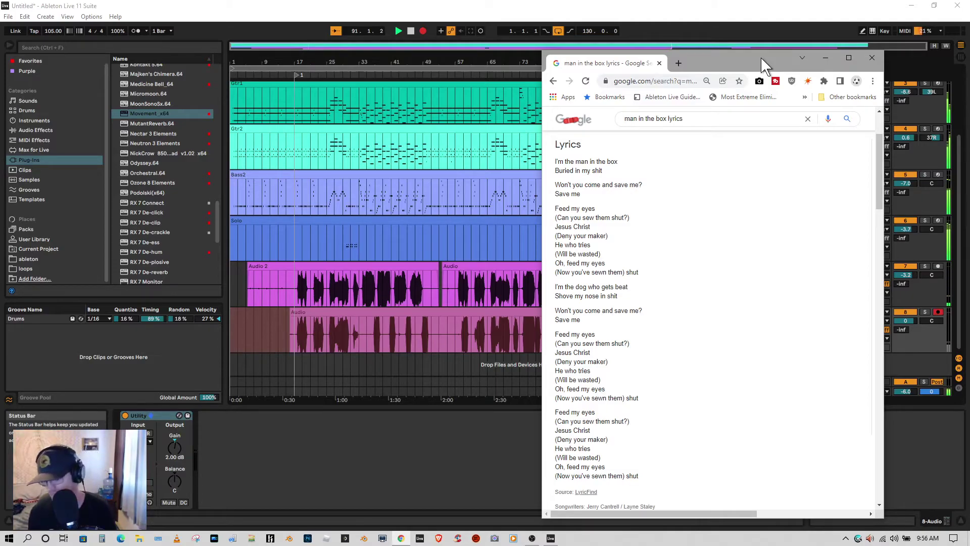
left_click_drag(769, 62, 235, 85)
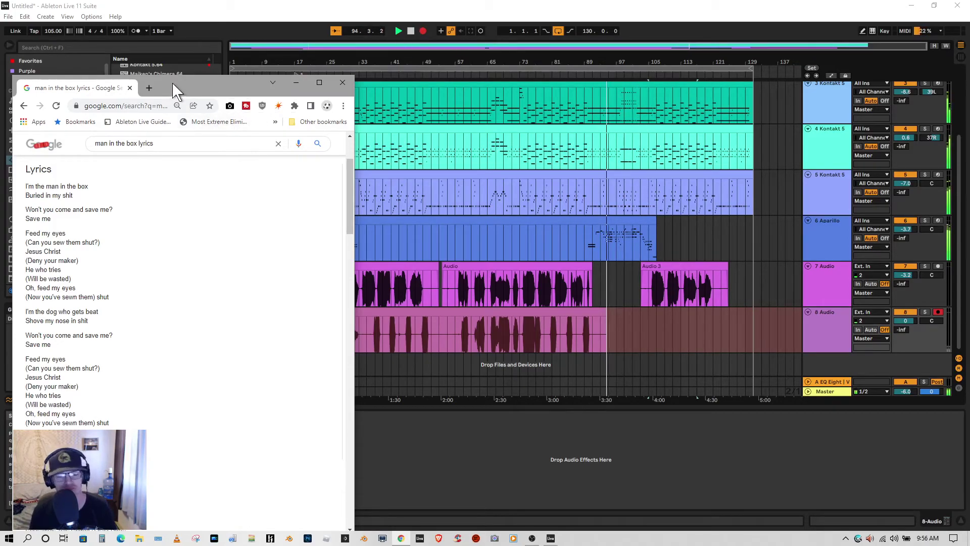
left_click_drag(172, 83, 240, 74)
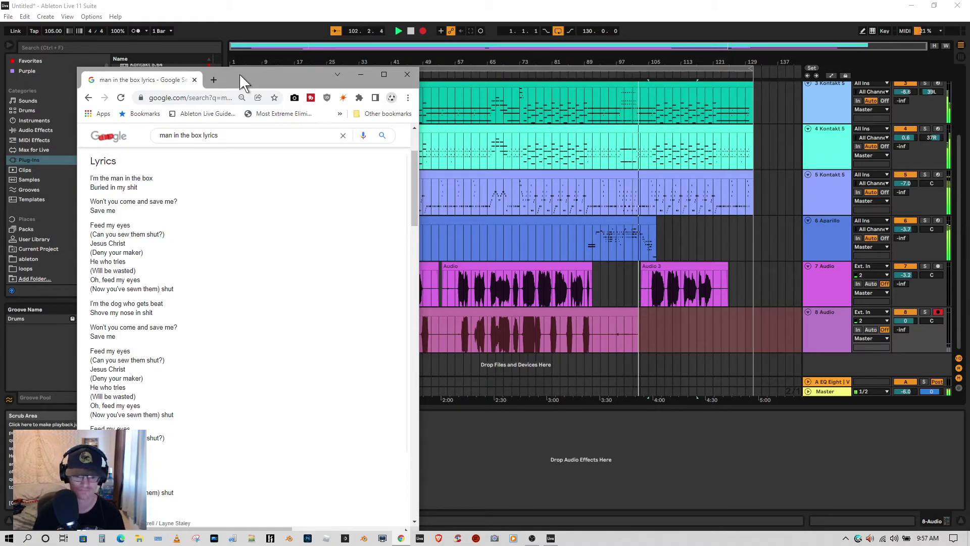
left_click_drag(253, 79, 265, 73)
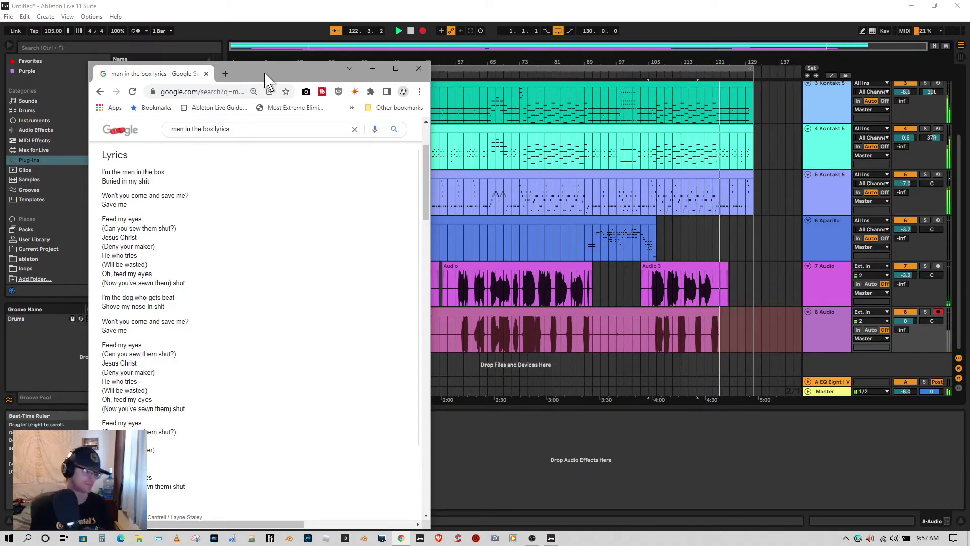
left_click(411, 31)
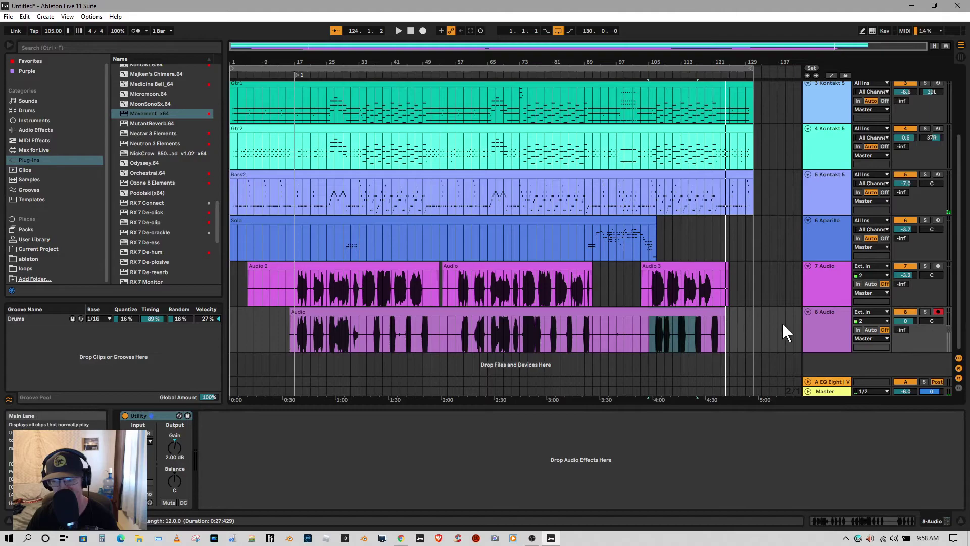
Step: Inspect the waveform of the new 8 Audio vocal recording in an enlarged clip view, and restore the view size
left_click(647, 313)
left_click_drag(523, 409, 513, 110)
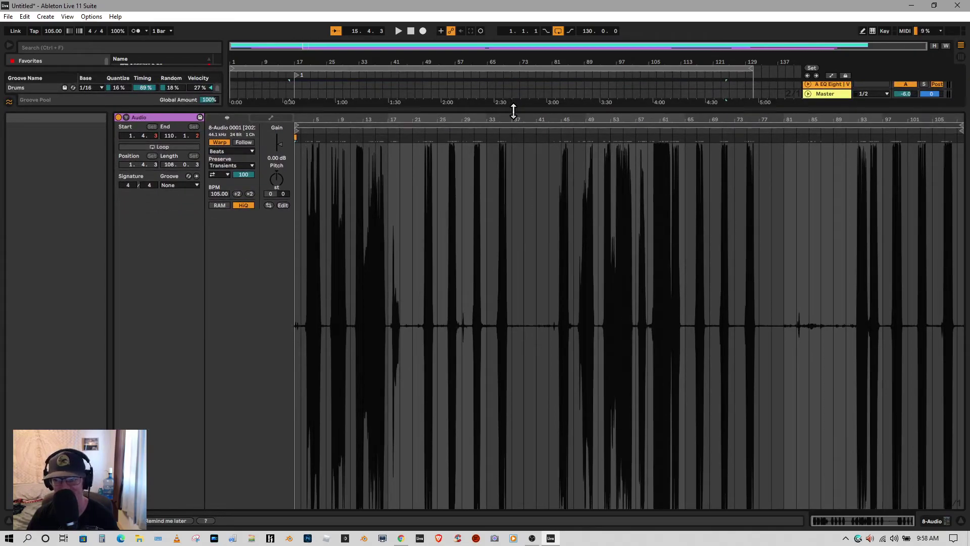
left_click_drag(513, 110, 625, 441)
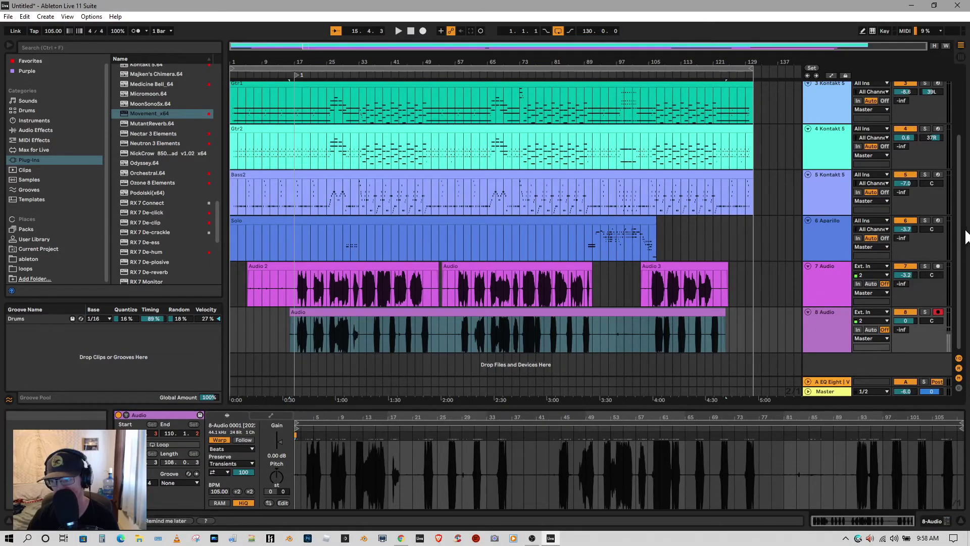
left_click_drag(964, 236, 964, 269)
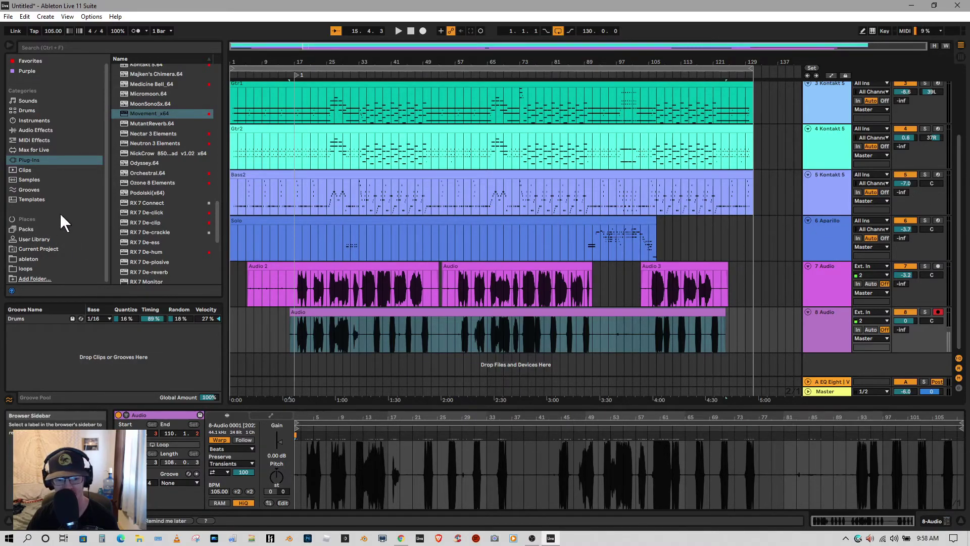
Step: Find the VocalSynth 2 plug-in and add it to the 7 Audio track
scroll(134, 202, "down", 2)
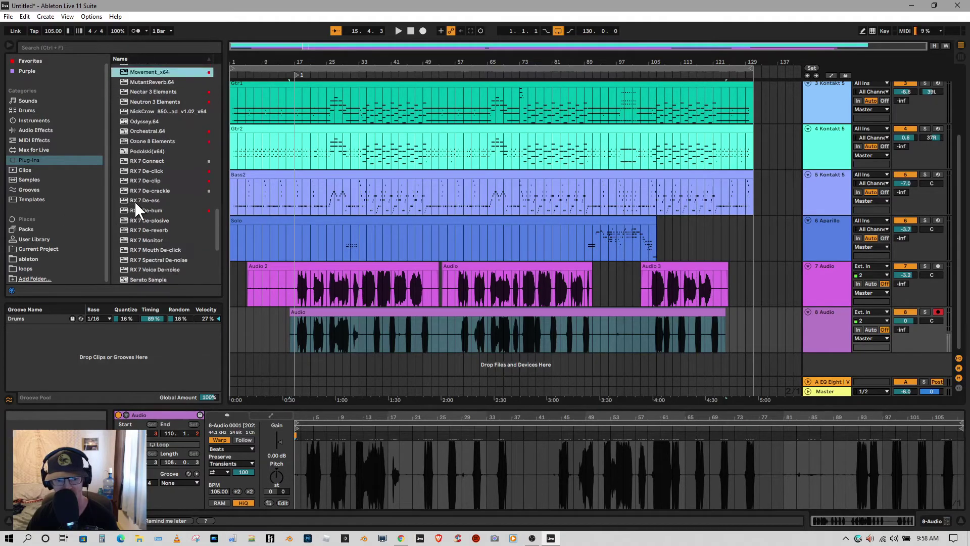
left_click_drag(215, 224, 203, 269)
left_click_drag(142, 240, 369, 285)
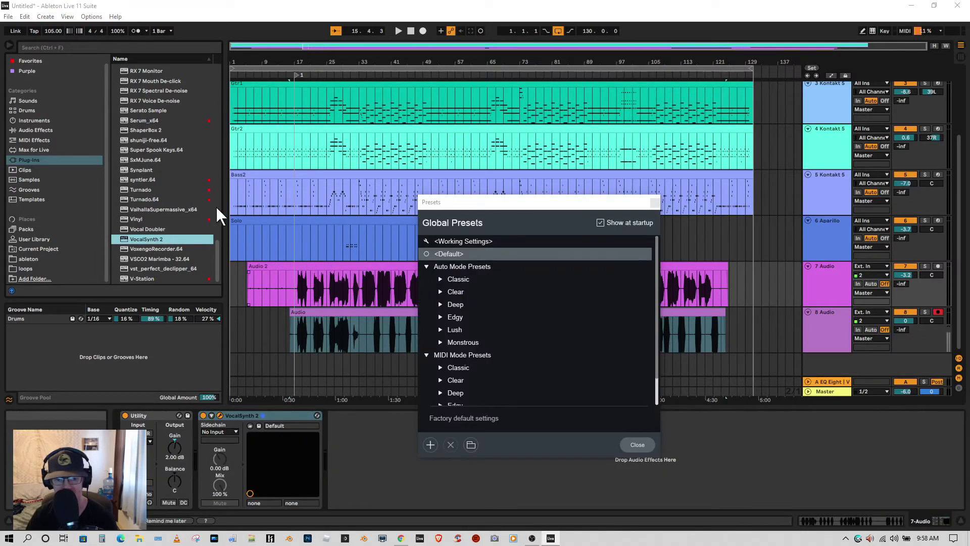
Step: Add Auburn Sounds Graillon 2-64 to the 7 Audio track and place it before VocalSynth 2 in the device chain
left_click_drag(218, 248, 222, 120)
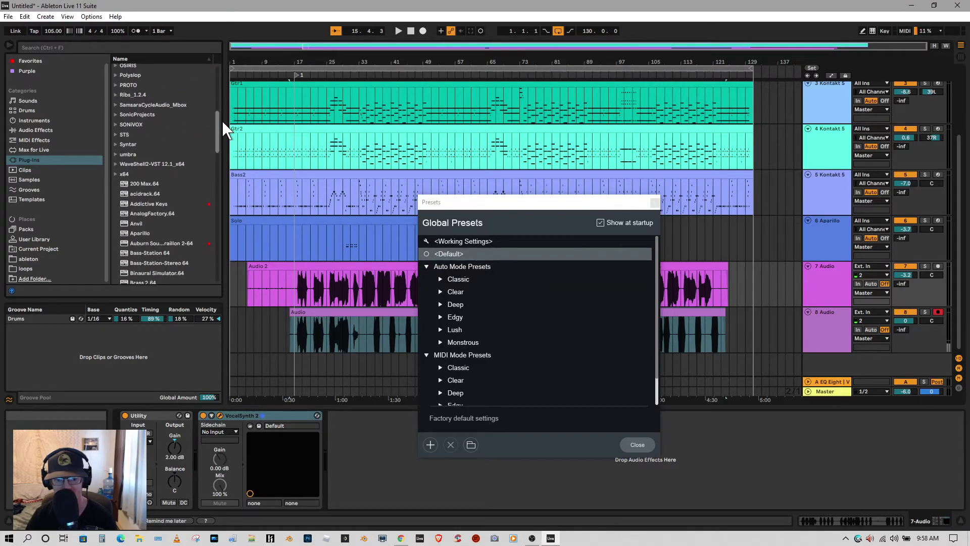
left_click_drag(130, 244, 364, 469)
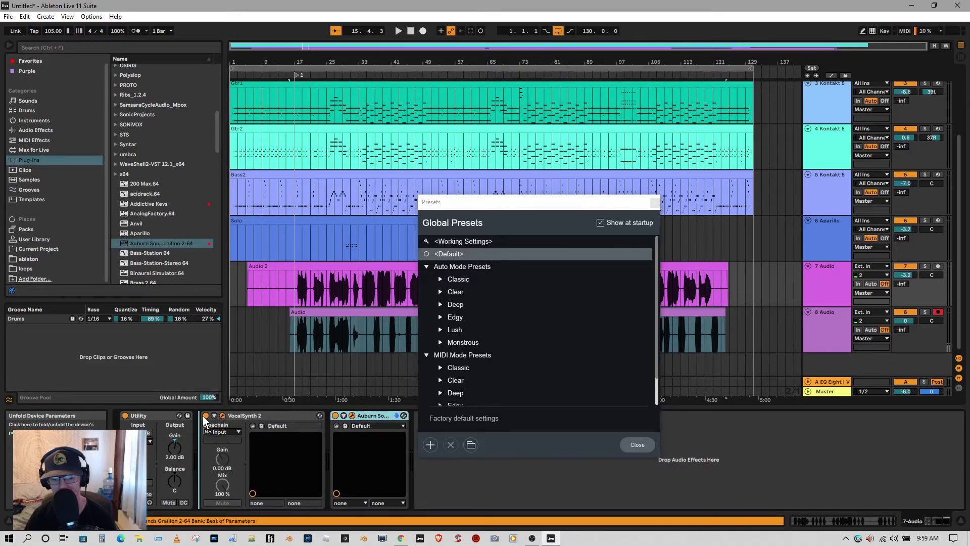
left_click_drag(204, 417, 204, 417)
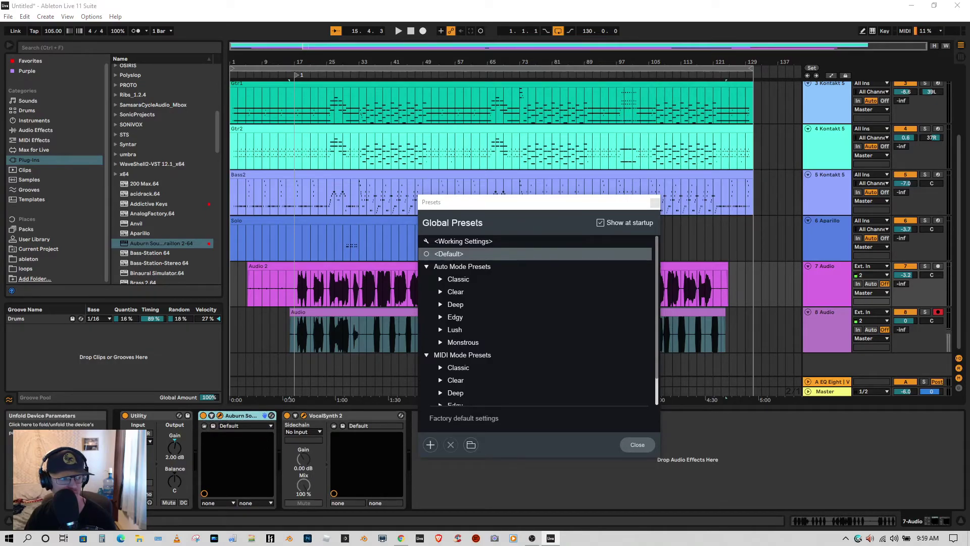
Step: Raise Graillon 2's pitch shift slightly on the 7 Audio track and close its window
left_click_drag(173, 159, 349, 122)
left_click_drag(241, 389, 244, 366)
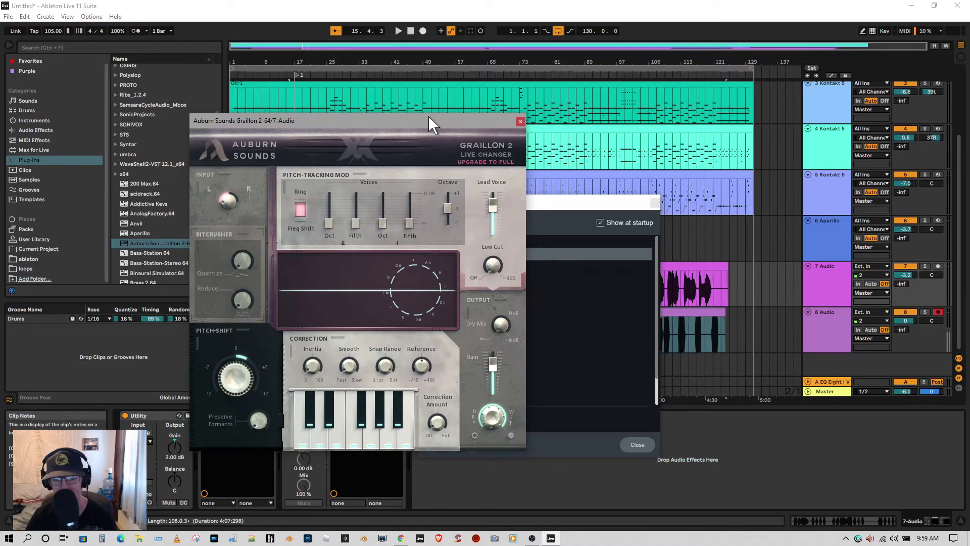
left_click(520, 122)
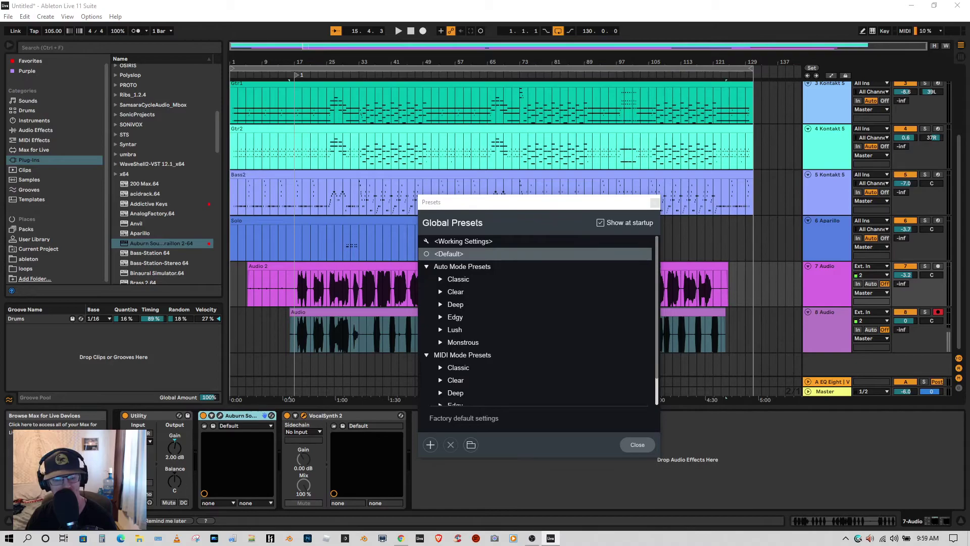
Step: Try Minor for VocalSynth 2's pitch correction on the 7 Audio track, and switch the correction to Custom
left_click_drag(156, 134, 359, 61)
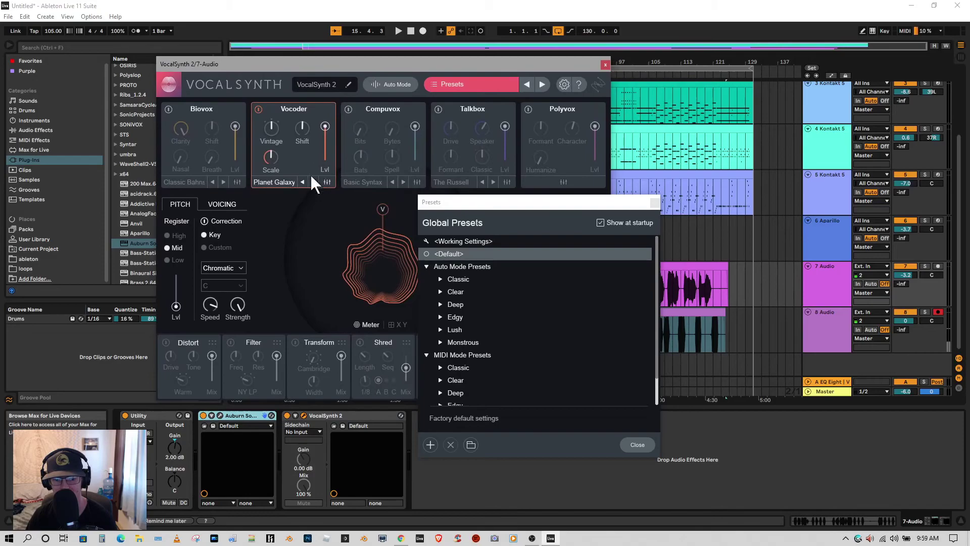
left_click(238, 268)
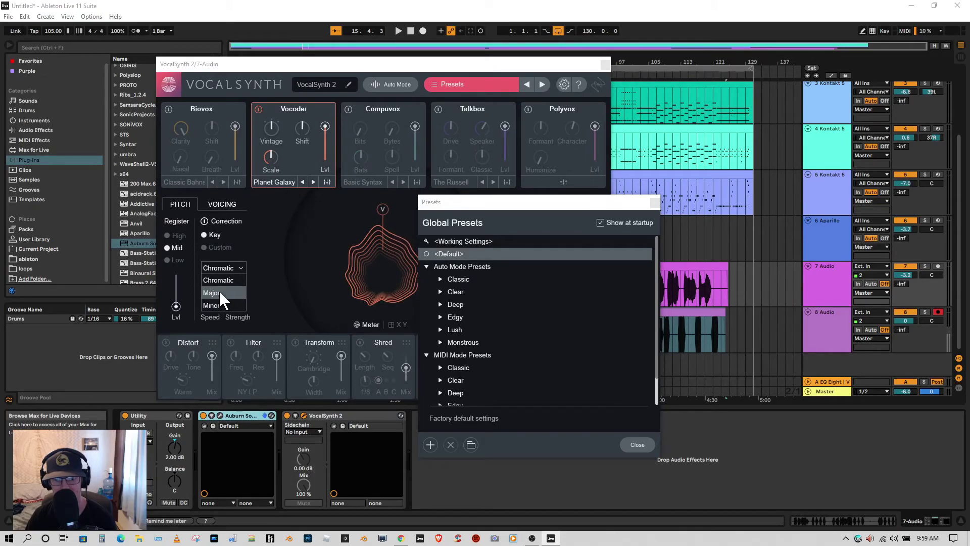
left_click(217, 306)
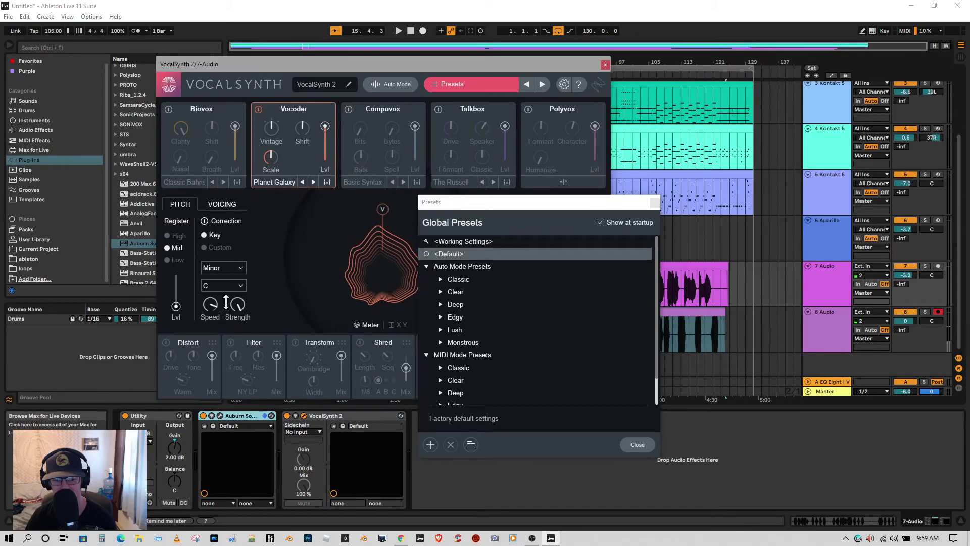
left_click(236, 268)
left_click(210, 261)
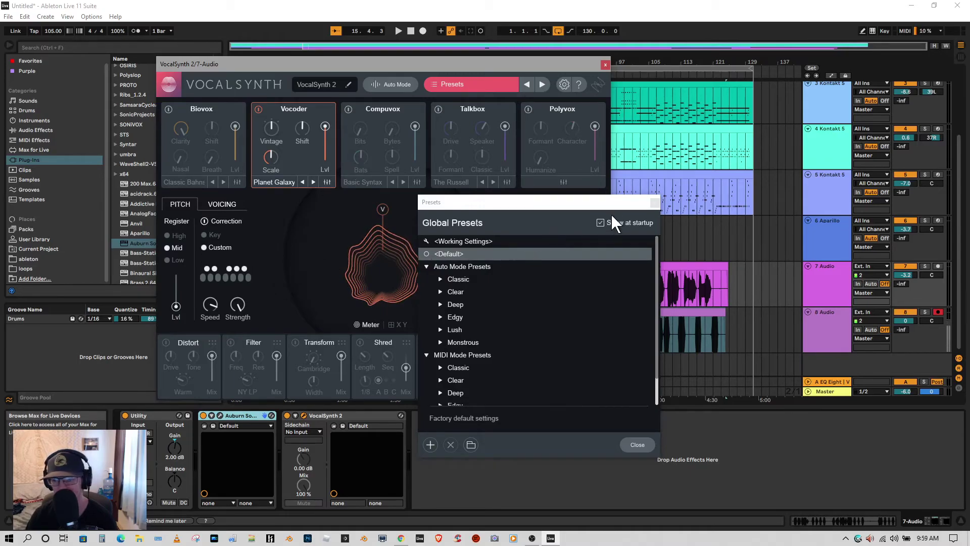
Step: Play the arrangement with the 8 Audio track deactivated and set VocalSynth 2's output level to 5
left_click_drag(528, 206, 456, 300)
left_click_drag(415, 66, 726, 309)
left_click(399, 35)
left_click_drag(649, 312, 372, 121)
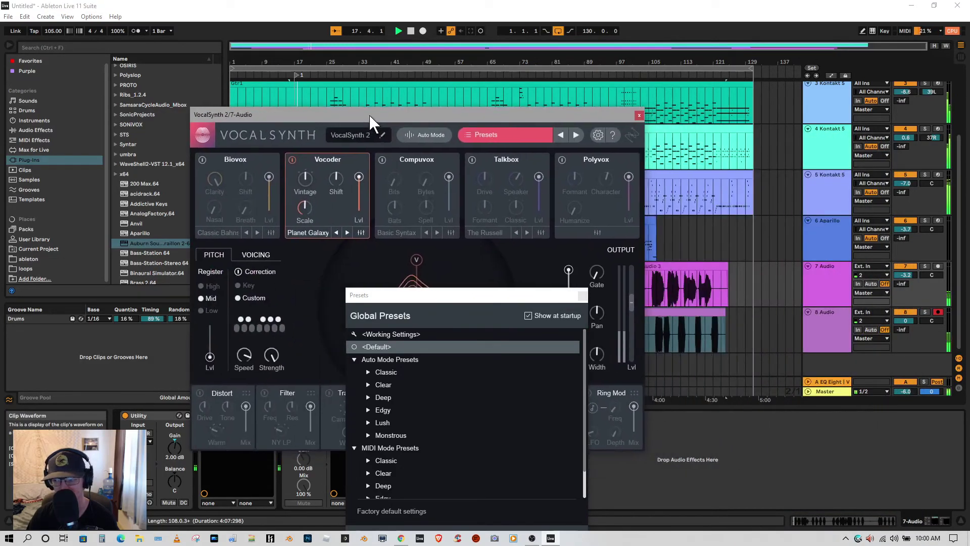
left_click(905, 313)
left_click_drag(633, 299, 635, 278)
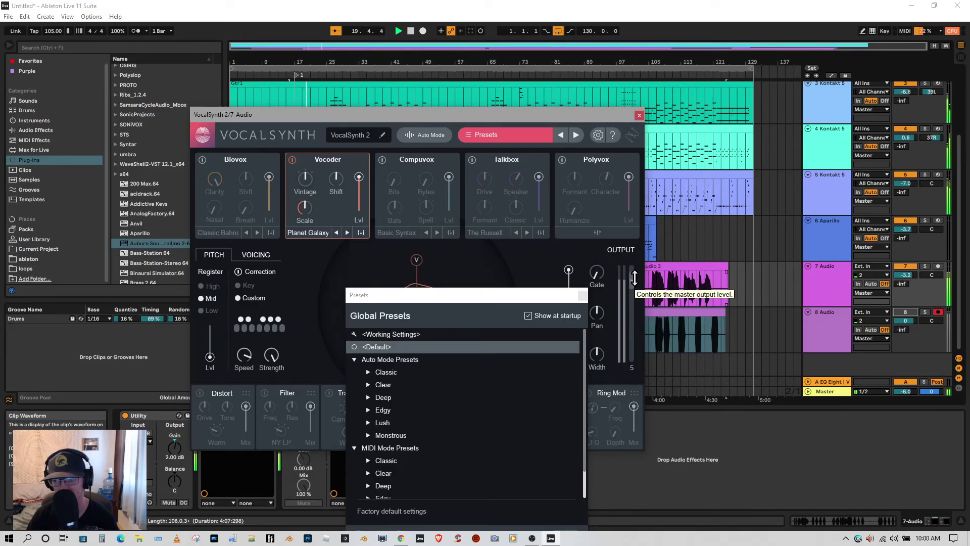
Step: Set VocalSynth 2's mix to 86 and raise its output level further during playback
left_click_drag(513, 296, 305, 356)
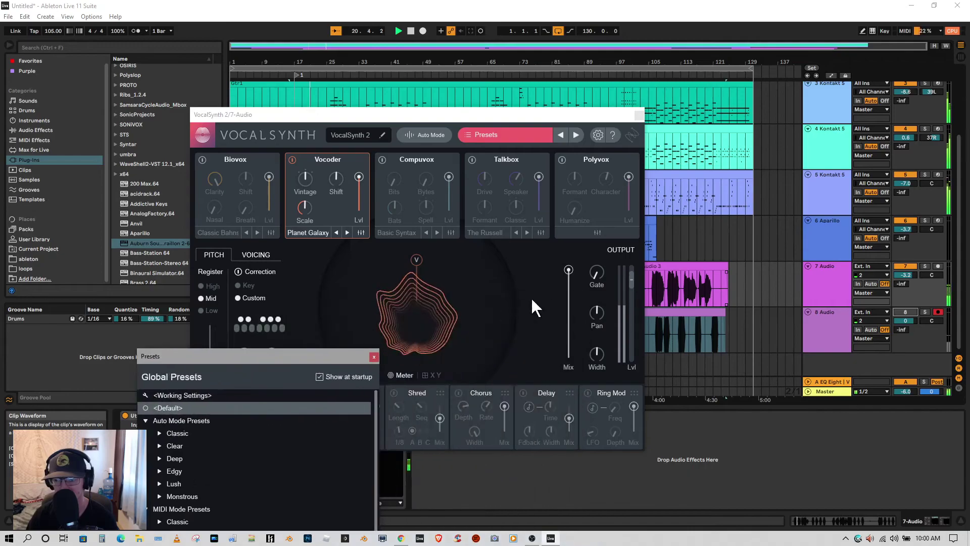
left_click_drag(568, 274, 567, 285)
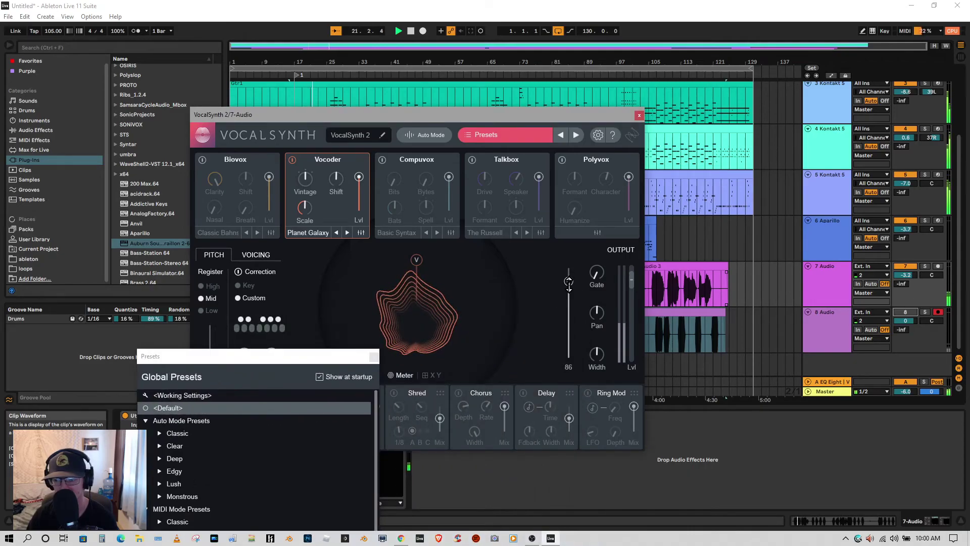
left_click(310, 357)
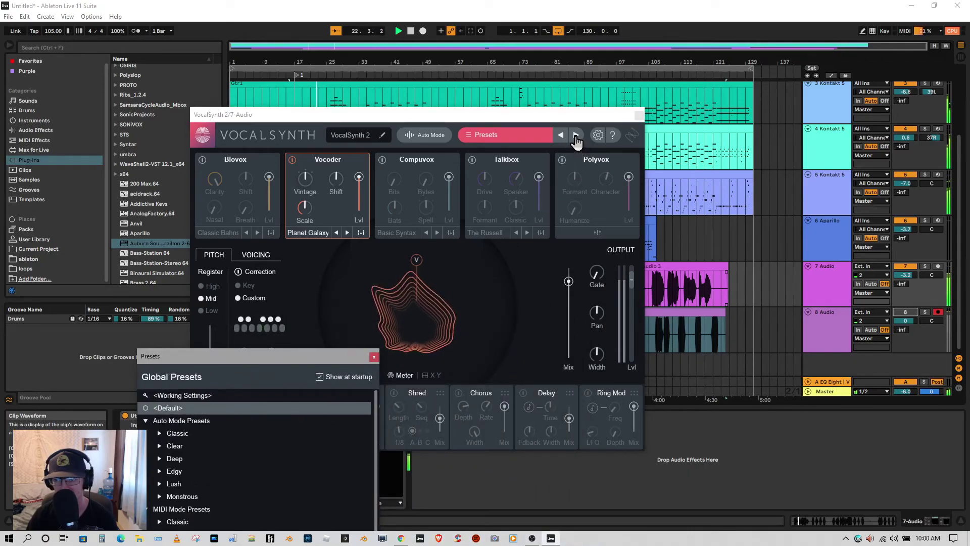
left_click_drag(632, 278, 636, 248)
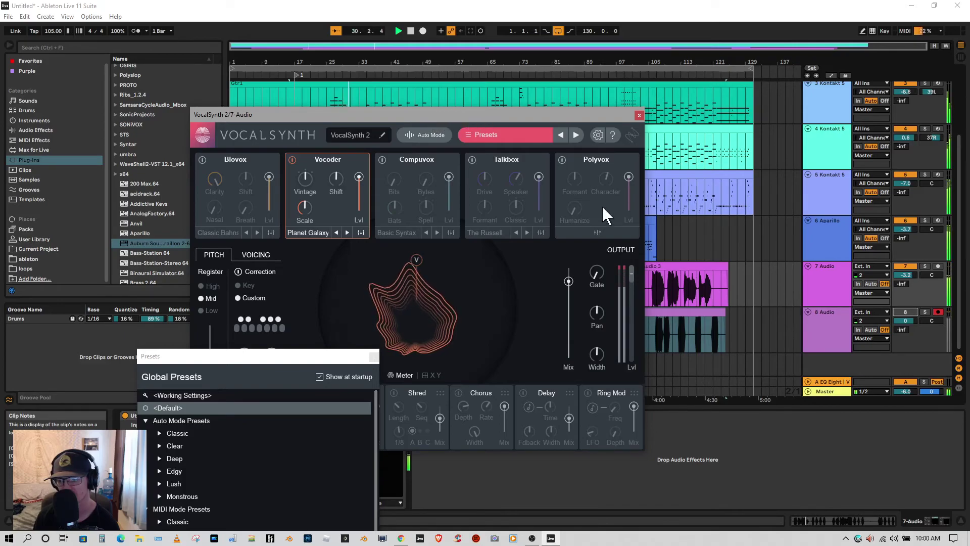
Step: Audition the By Myself preset in VocalSynth 2 with a raised output level and the mix at maximum
left_click_drag(277, 352, 127, 305)
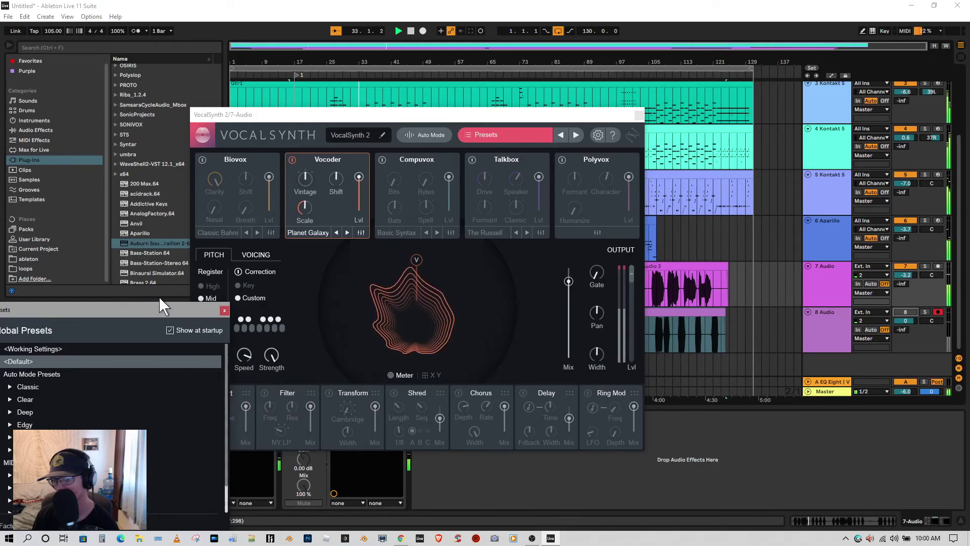
left_click(575, 136)
left_click(576, 136)
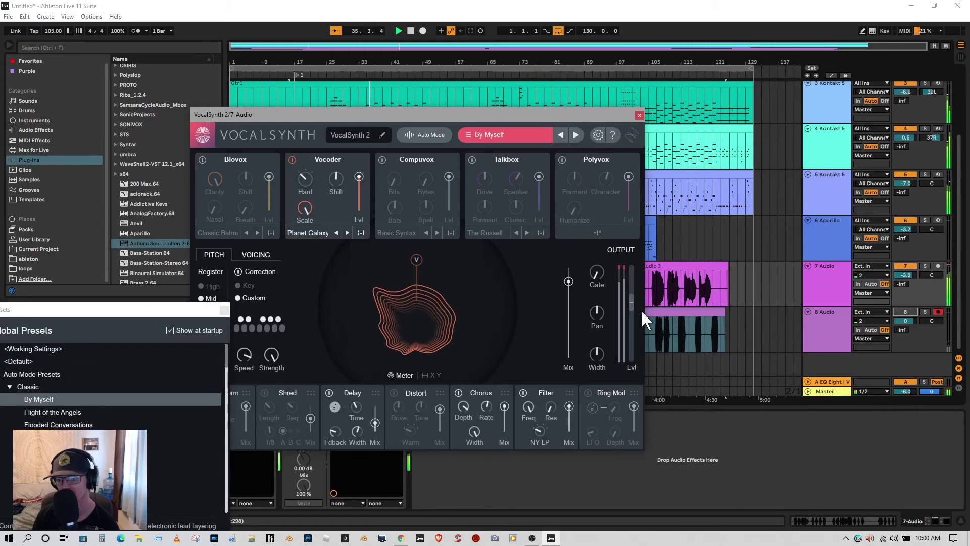
left_click_drag(635, 302, 630, 256)
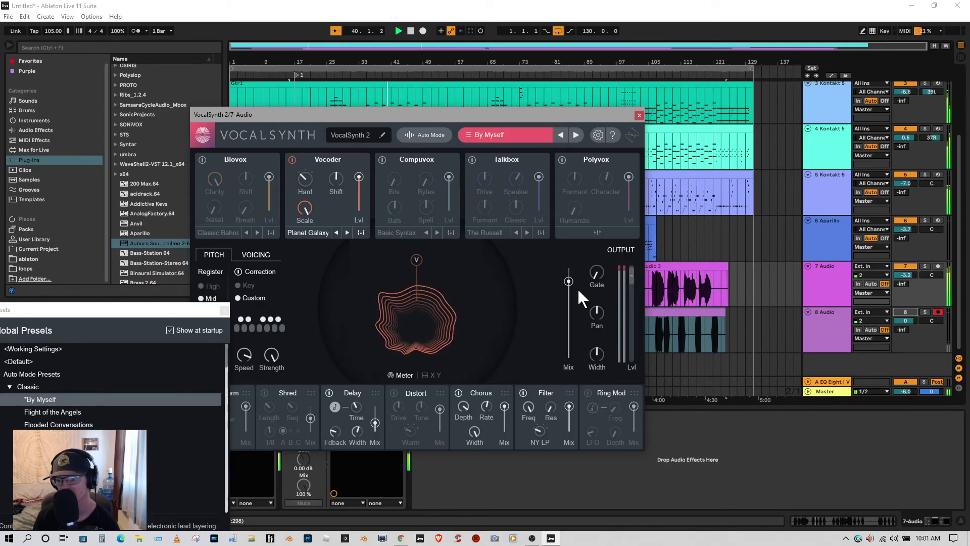
left_click_drag(569, 281, 569, 268)
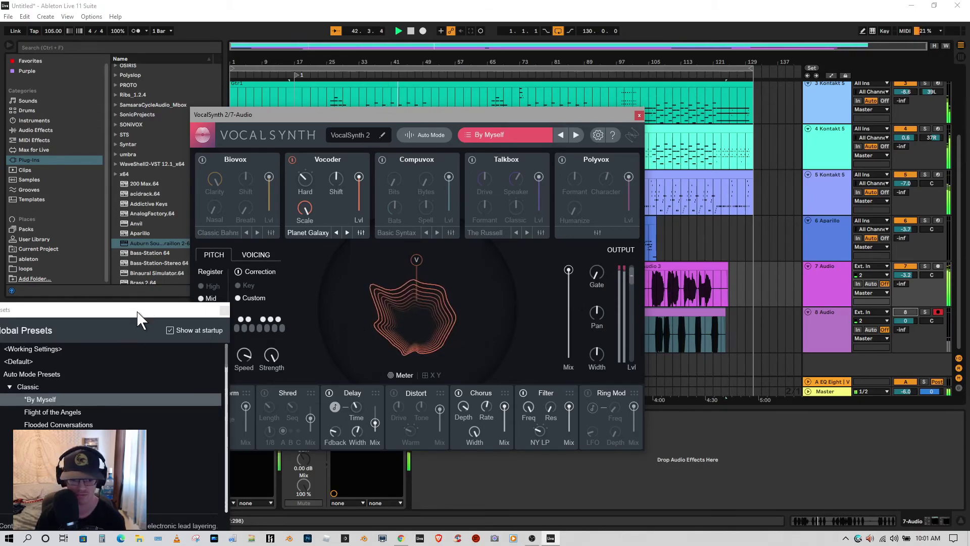
Step: Close the global presets list, load VocalSynth 2's Flight of the Angels preset, and raise its output level
left_click_drag(136, 310, 37, 239)
left_click(125, 240)
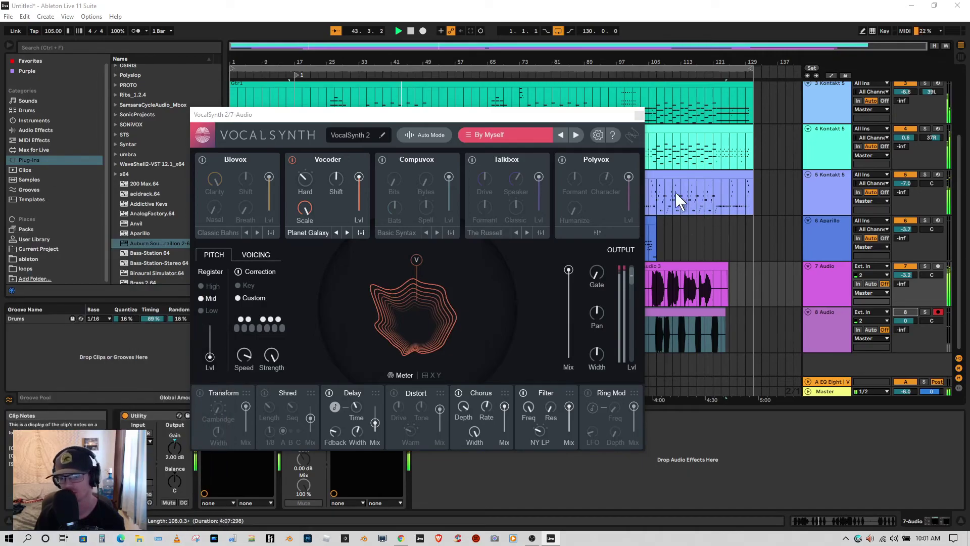
left_click(577, 135)
left_click_drag(632, 302, 636, 271)
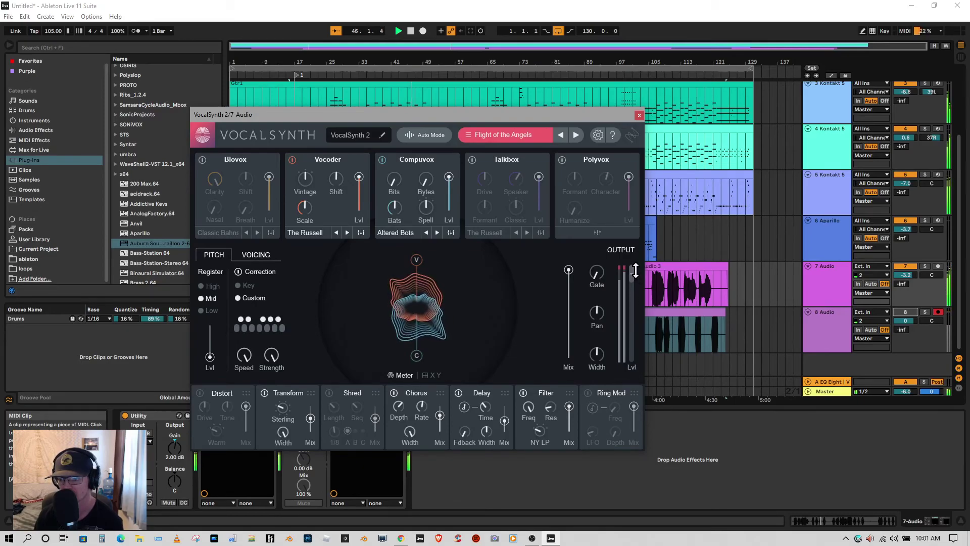
left_click_drag(569, 269, 570, 258)
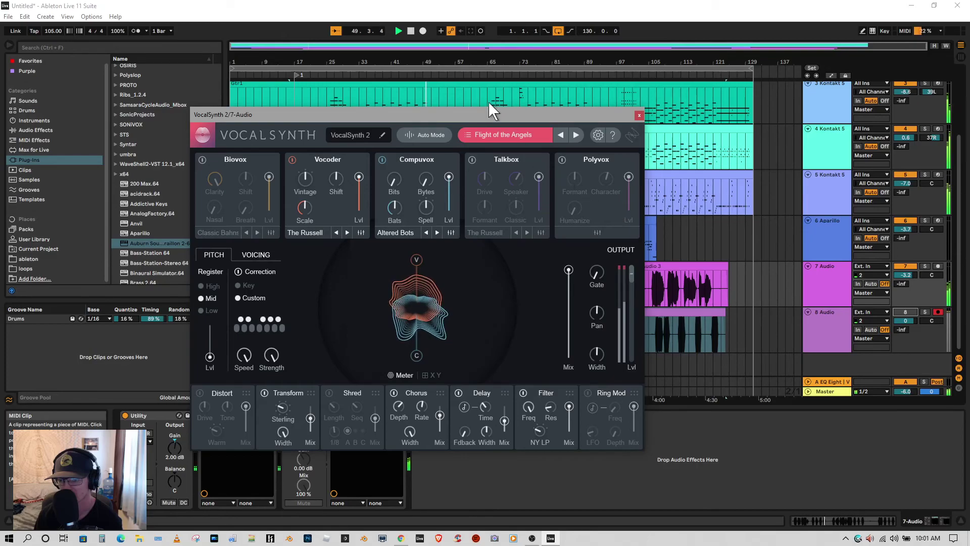
left_click_drag(470, 115, 749, 251)
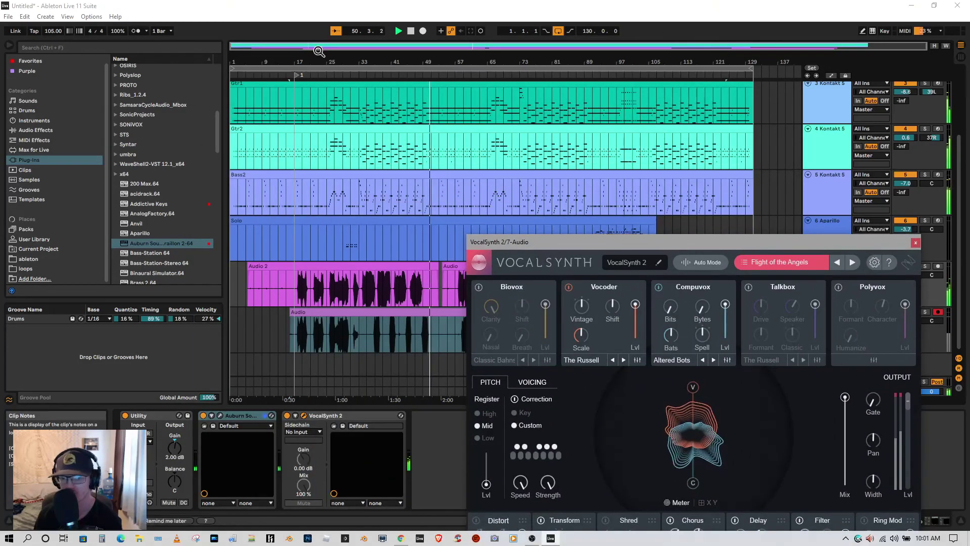
Step: Play the arrangement from around bar 17, reactivate the 8 Audio track, and set its volume to -11.9 dB
left_click(307, 74)
left_click_drag(704, 248, 418, 89)
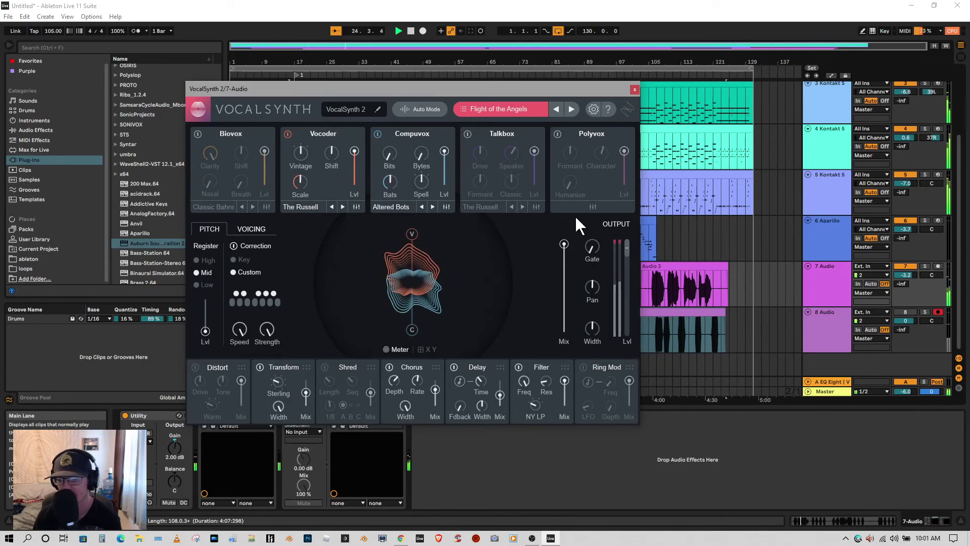
left_click_drag(419, 93, 468, 389)
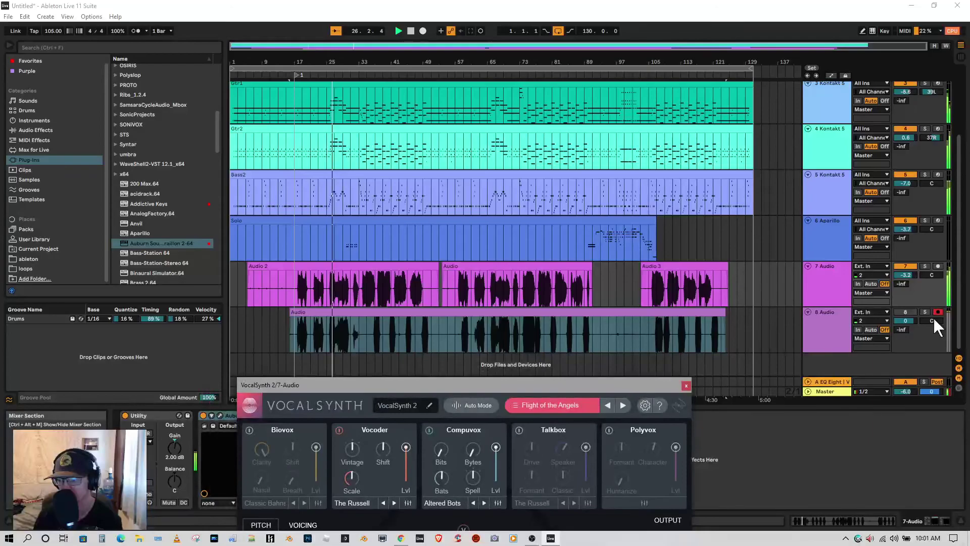
left_click(909, 313)
left_click(910, 313)
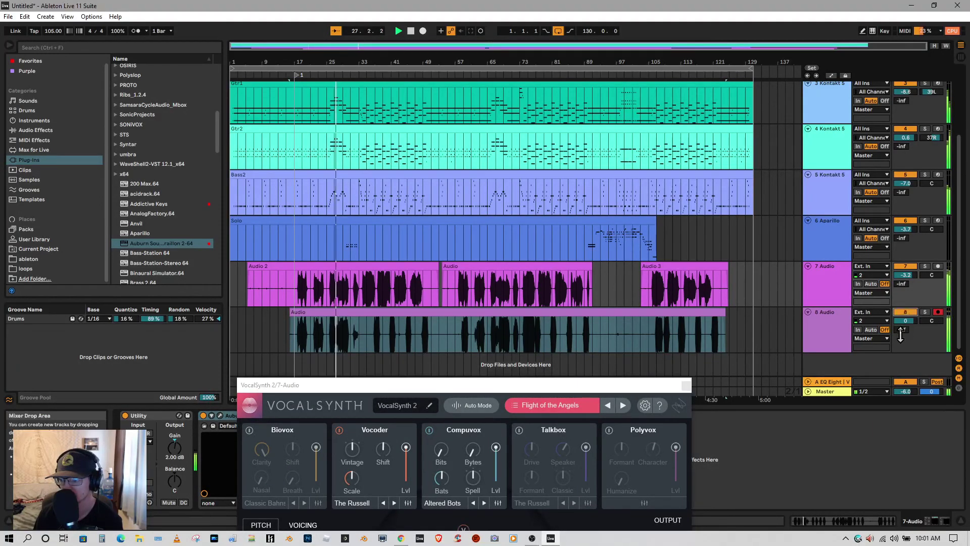
left_click_drag(906, 321, 906, 364)
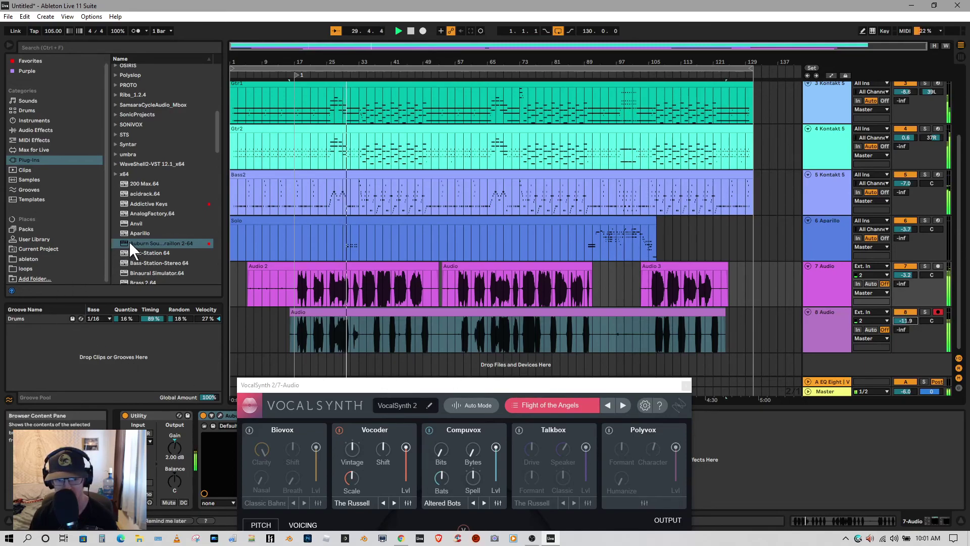
Step: Add the VocalSynth 2 plug-in from the x64 plug-in list to the 8 Audio track
left_click_drag(217, 135, 220, 222)
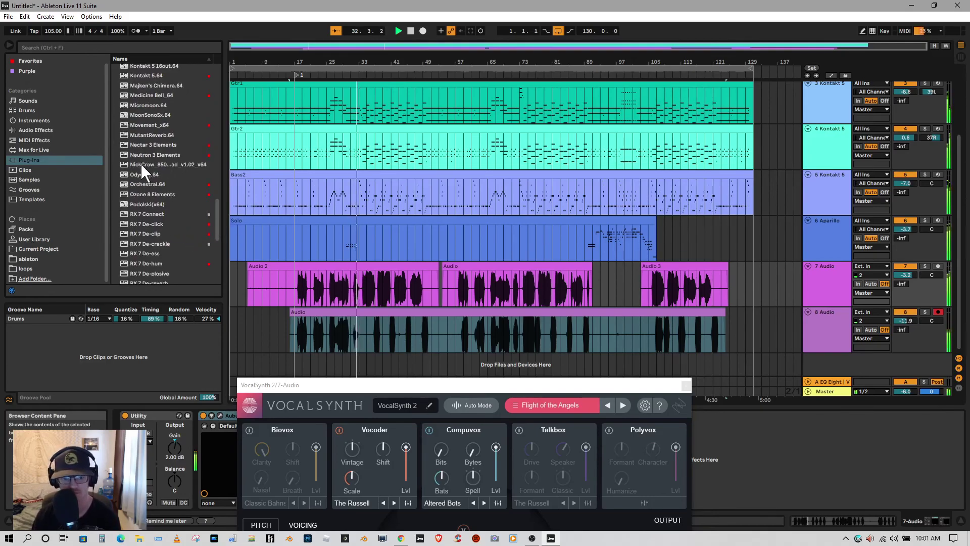
left_click_drag(216, 217, 216, 236)
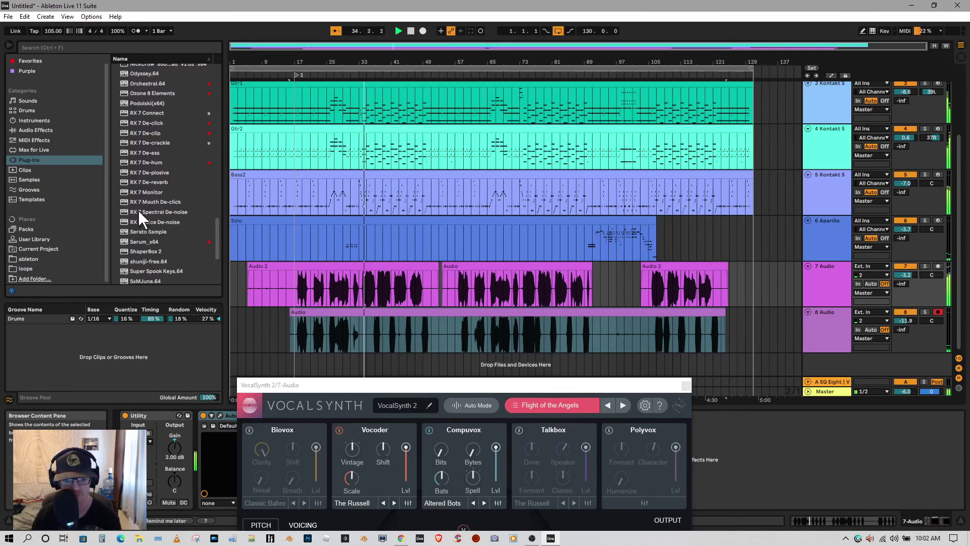
scroll(141, 198, "down", 3)
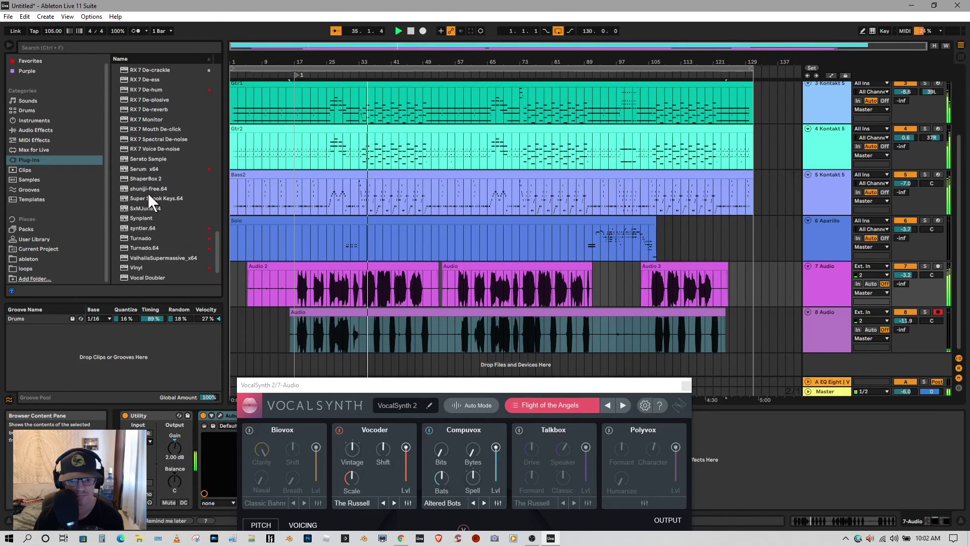
scroll(158, 239, "down", 1)
left_click_drag(144, 256, 642, 320)
left_click(655, 203)
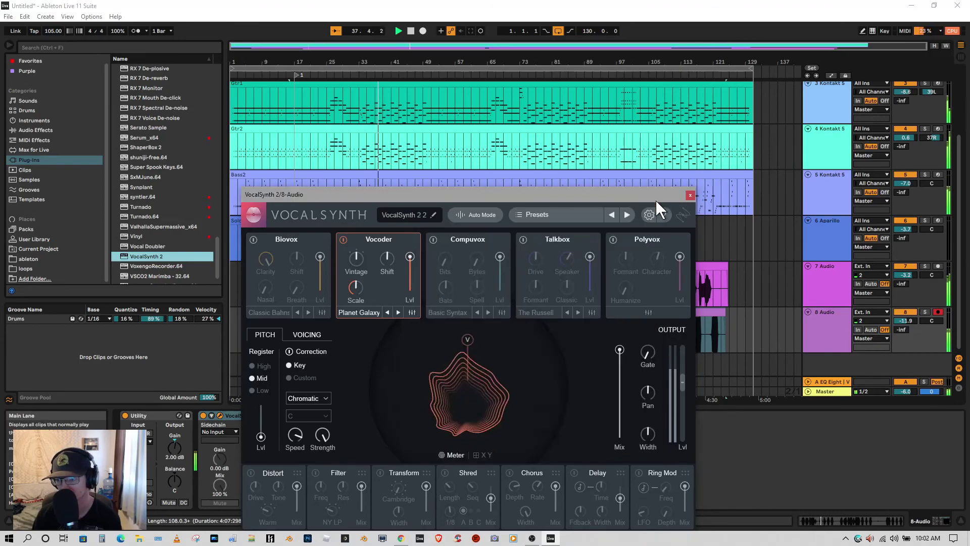
Step: Load the Flight of the Angels preset in the 8 Audio track's VocalSynth 2 and raise its output level
left_click(627, 215)
left_click(627, 215)
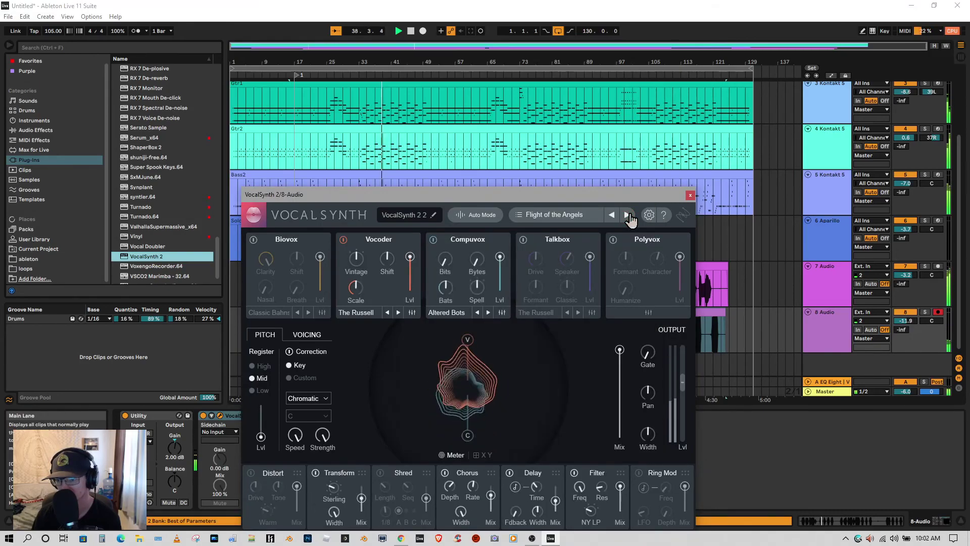
left_click_drag(685, 398, 683, 349)
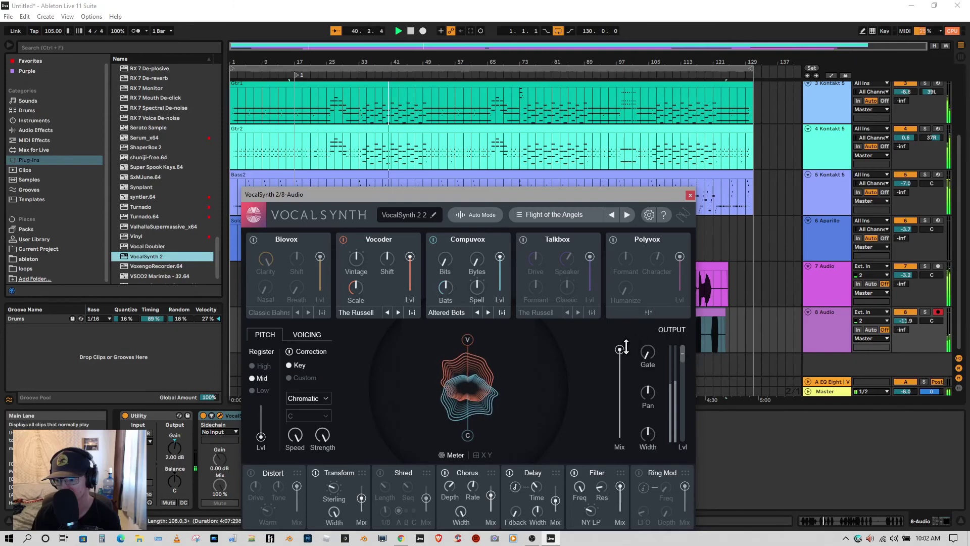
Step: Raise the 8 Audio track's volume, close its VocalSynth 2 window, and stop playback
left_click_drag(906, 321, 906, 312)
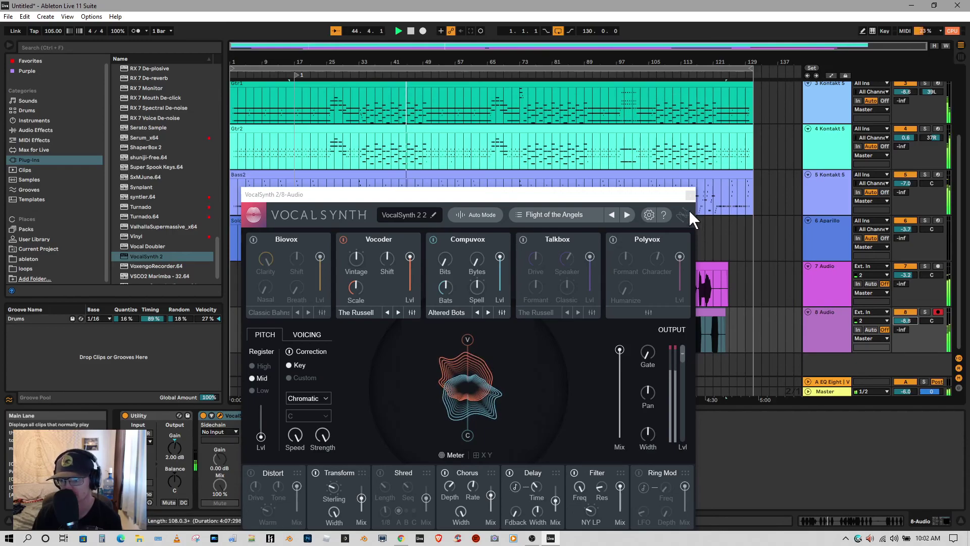
left_click(690, 195)
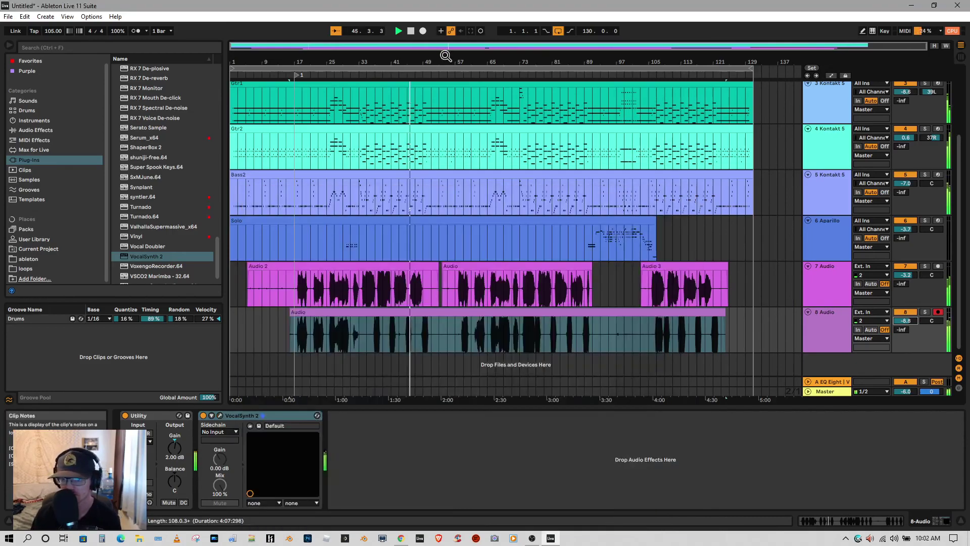
left_click(411, 31)
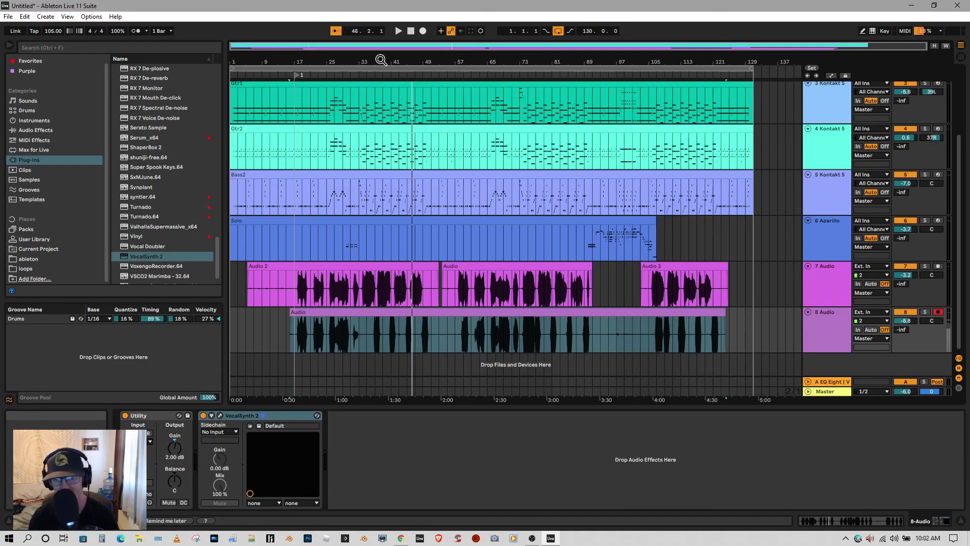
left_click(423, 60)
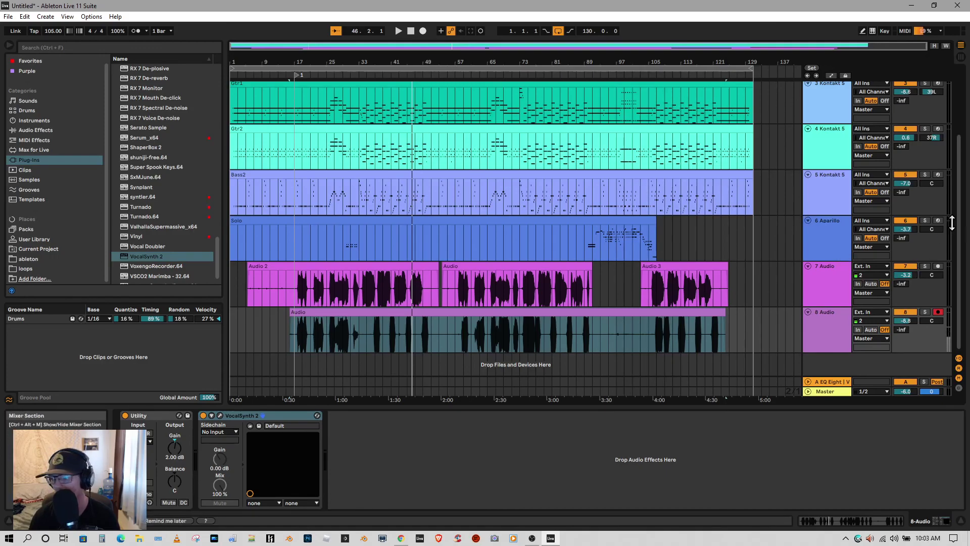
left_click_drag(964, 234, 966, 104)
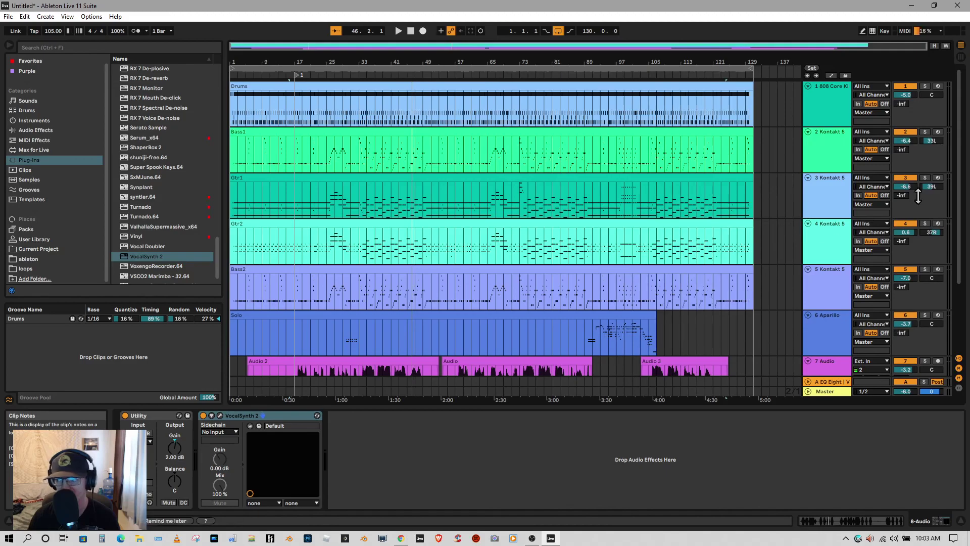
left_click_drag(959, 174, 969, 245)
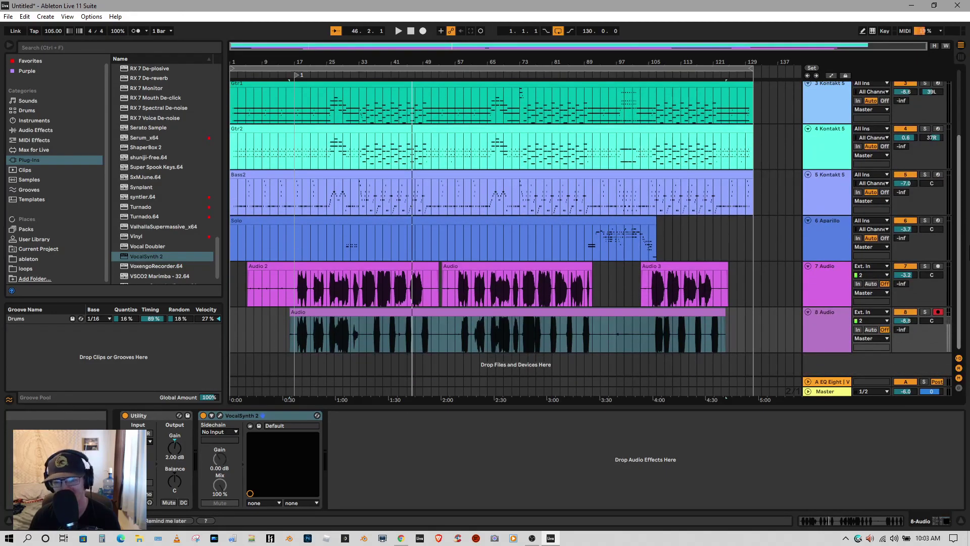